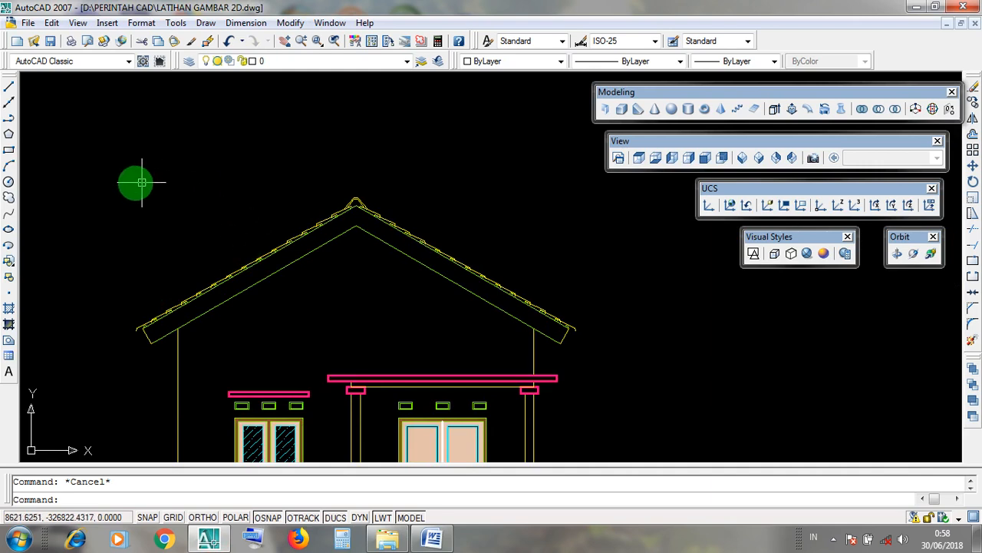
Step: Examine the roof and gable of the house's front elevation in the 2D drawing
{"action": "left_click", "coordinate": [121, 182]}
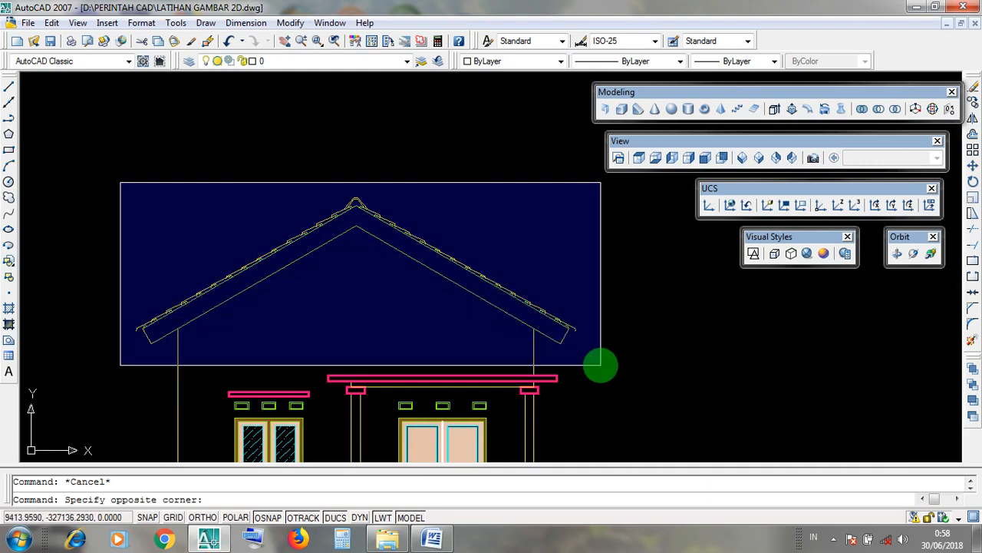
{"action": "left_click", "coordinate": [296, 182]}
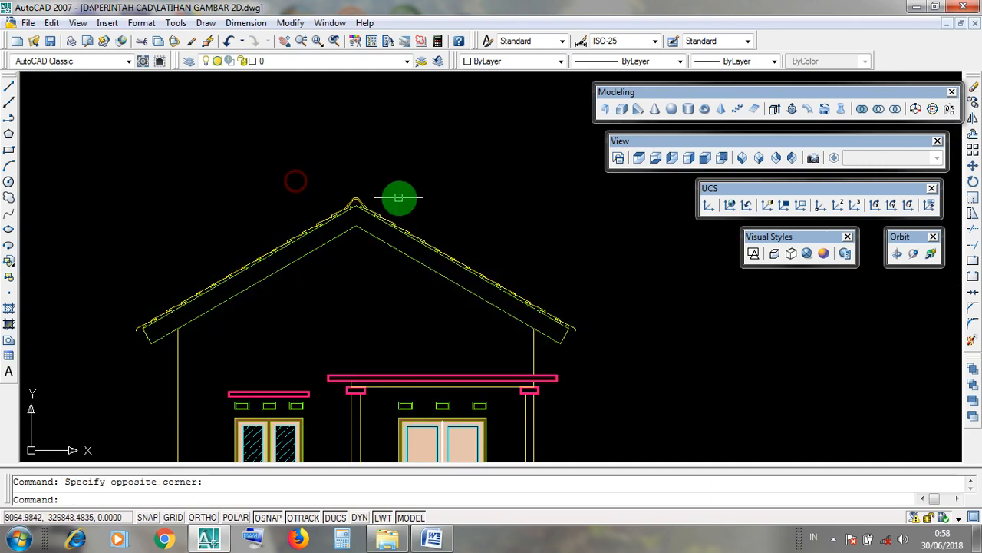
{"action": "scroll", "coordinate": [387, 199], "scroll_direction": "down", "scroll_amount": 2}
{"action": "scroll", "coordinate": [280, 205], "scroll_direction": "up", "scroll_amount": 1}
{"action": "left_click", "coordinate": [177, 146]}
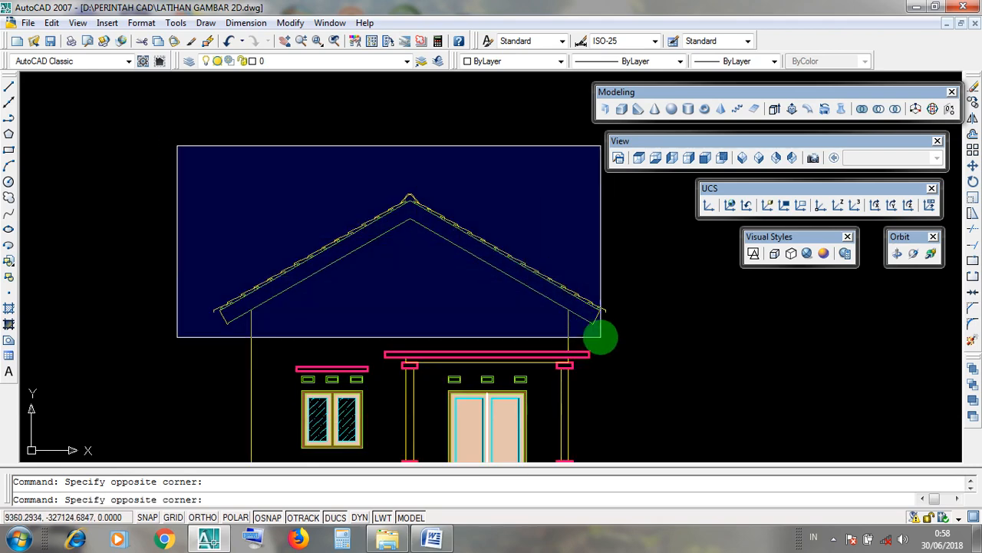
{"action": "left_click", "coordinate": [611, 338]}
{"action": "scroll", "coordinate": [355, 195], "scroll_direction": "down", "scroll_amount": 1}
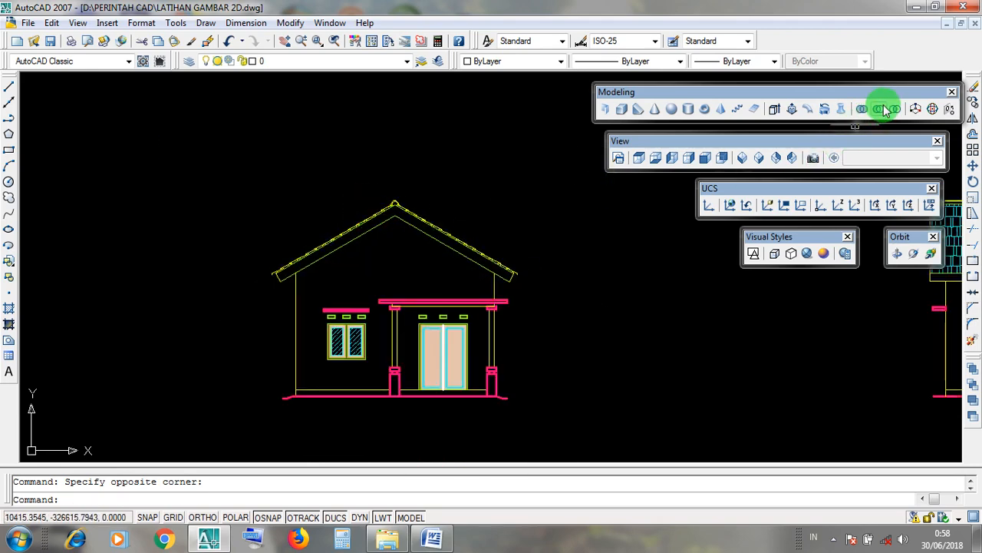
Step: Switch to the drawing BELAJAR 3D 1.dwg and display the house model in the Realistic visual style
{"action": "left_click", "coordinate": [947, 25]}
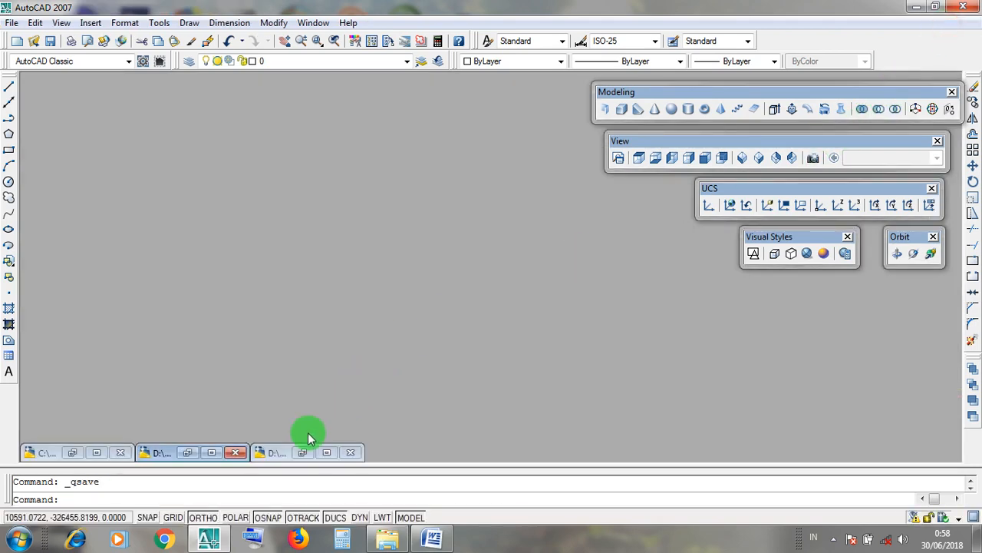
{"action": "left_click", "coordinate": [211, 453]}
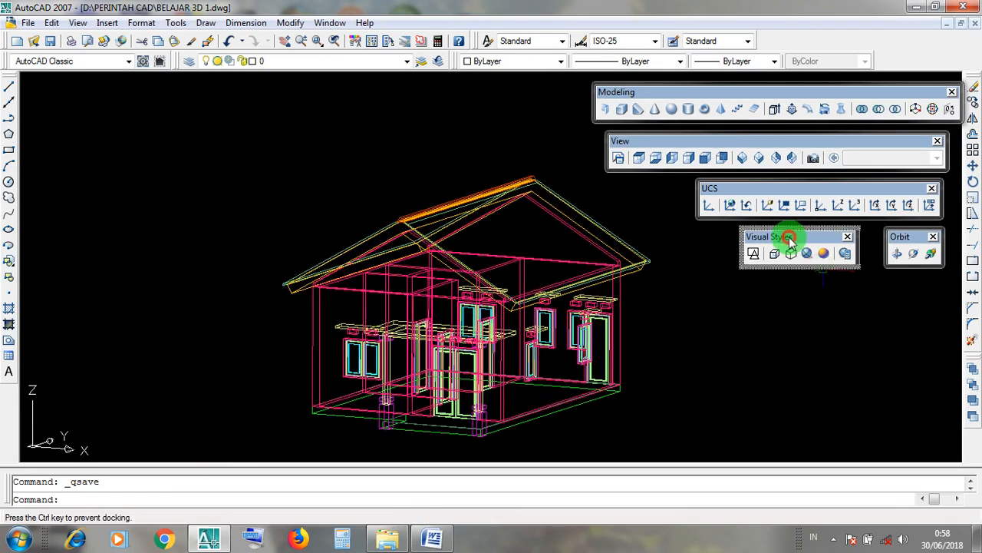
{"action": "left_click", "coordinate": [806, 253]}
{"action": "middle_click_drag", "start_coordinate": [691, 329], "coordinate": [698, 361]}
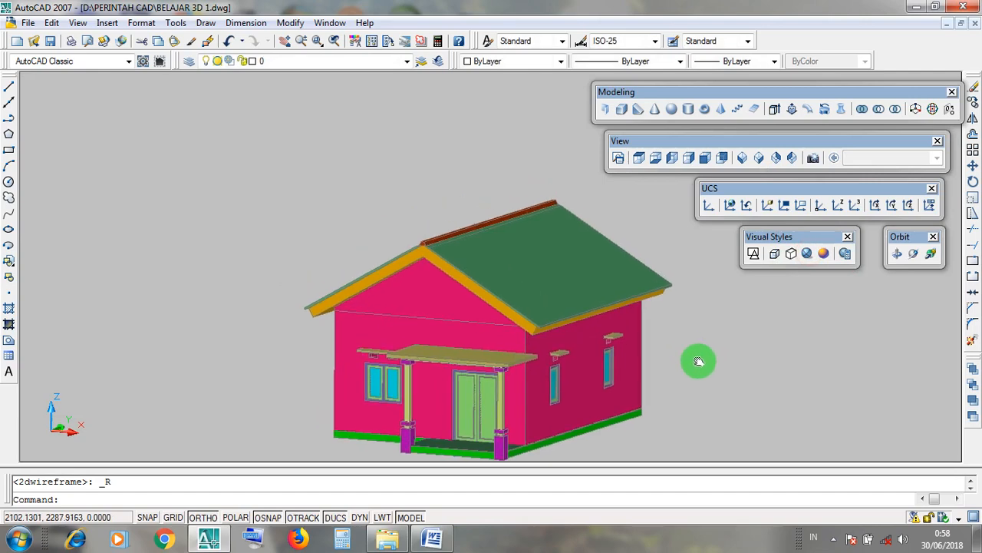
Step: Examine the house's roof covering, ridge and fascia boards up close using Free Orbit
{"action": "left_click", "coordinate": [924, 256]}
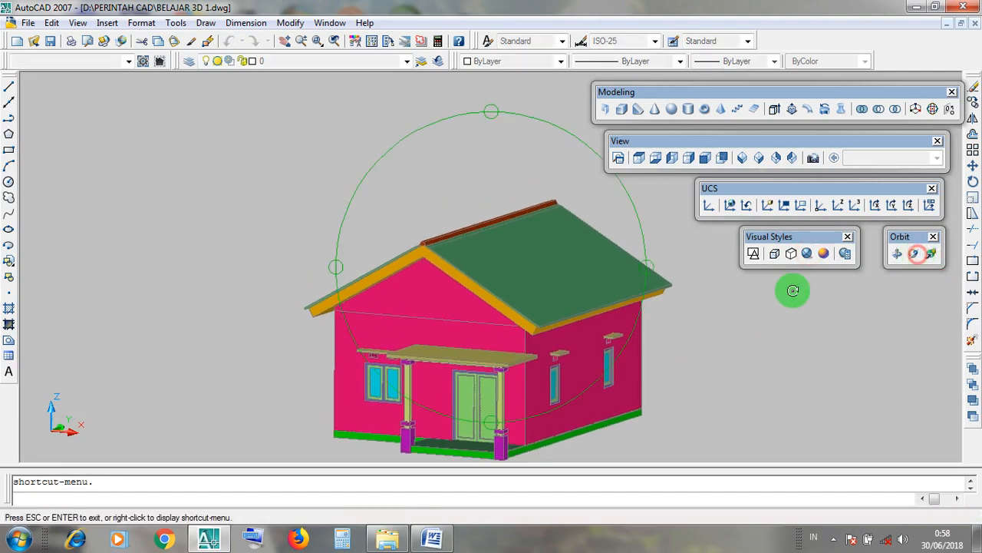
{"action": "left_click_drag", "start_coordinate": [526, 337], "coordinate": [596, 299]}
{"action": "left_click_drag", "start_coordinate": [407, 333], "coordinate": [513, 255]}
{"action": "scroll", "coordinate": [517, 251], "scroll_direction": "up", "scroll_amount": 7}
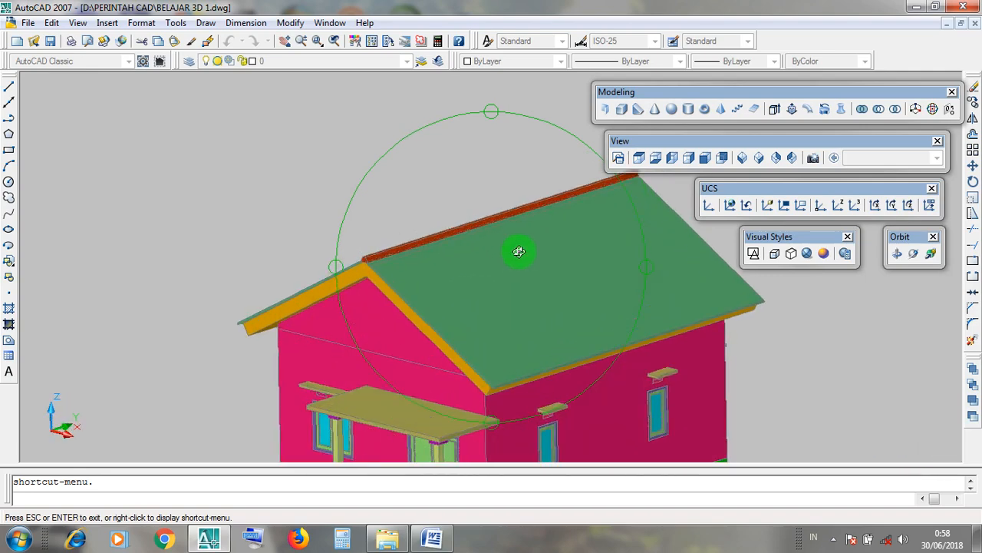
{"action": "scroll", "coordinate": [521, 261], "scroll_direction": "down", "scroll_amount": 3}
{"action": "scroll", "coordinate": [523, 280], "scroll_direction": "up", "scroll_amount": 2}
{"action": "scroll", "coordinate": [507, 295], "scroll_direction": "down", "scroll_amount": 1}
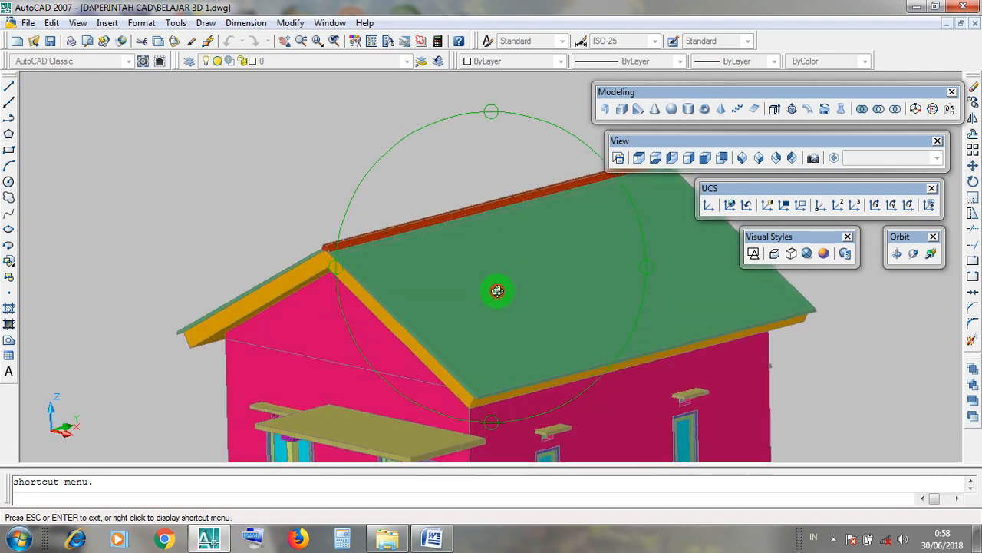
{"action": "key", "text": "Escape"}
Step: Erase the fascia boards, both roof slopes and the ridge cap to expose the gable walls
{"action": "middle_click_drag", "start_coordinate": [771, 341], "coordinate": [717, 361]}
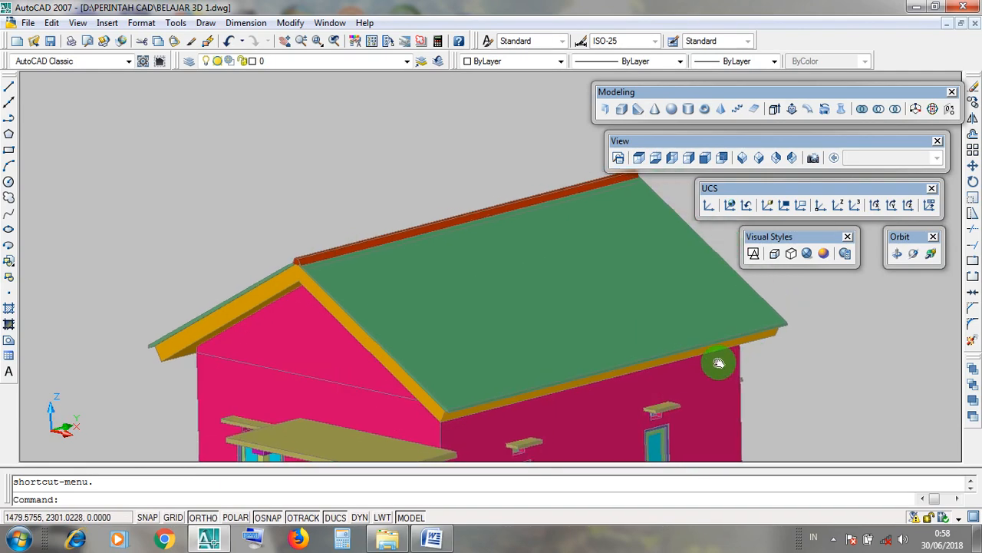
{"action": "left_click", "coordinate": [757, 334]}
{"action": "left_click", "coordinate": [751, 336]}
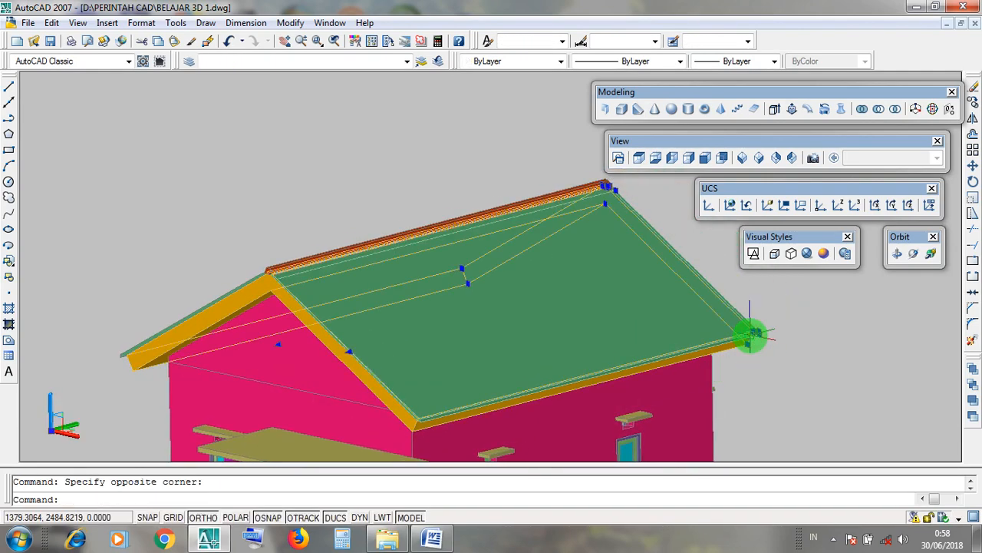
{"action": "key", "text": "Delete"}
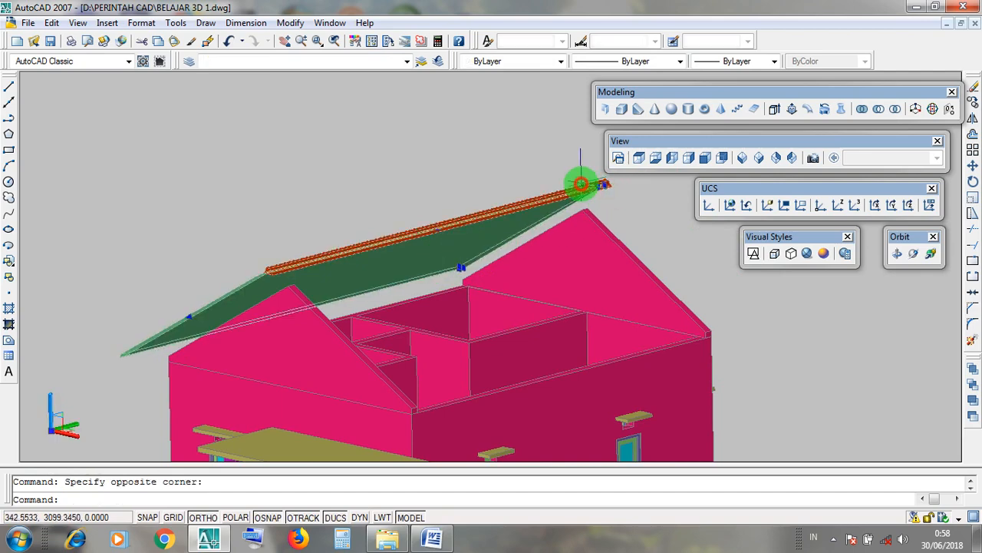
{"action": "left_click", "coordinate": [581, 182]}
{"action": "key", "text": "Delete"}
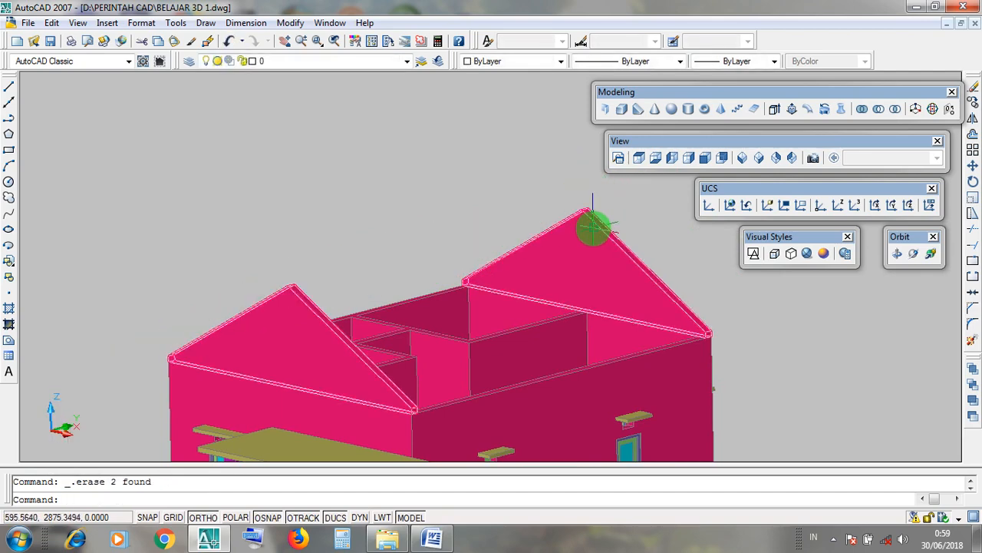
Step: Examine the front and rear gable walls and how they sit on the house walls using Free Orbit
{"action": "middle_click_drag", "start_coordinate": [593, 227], "coordinate": [378, 300], "text": "shift"}
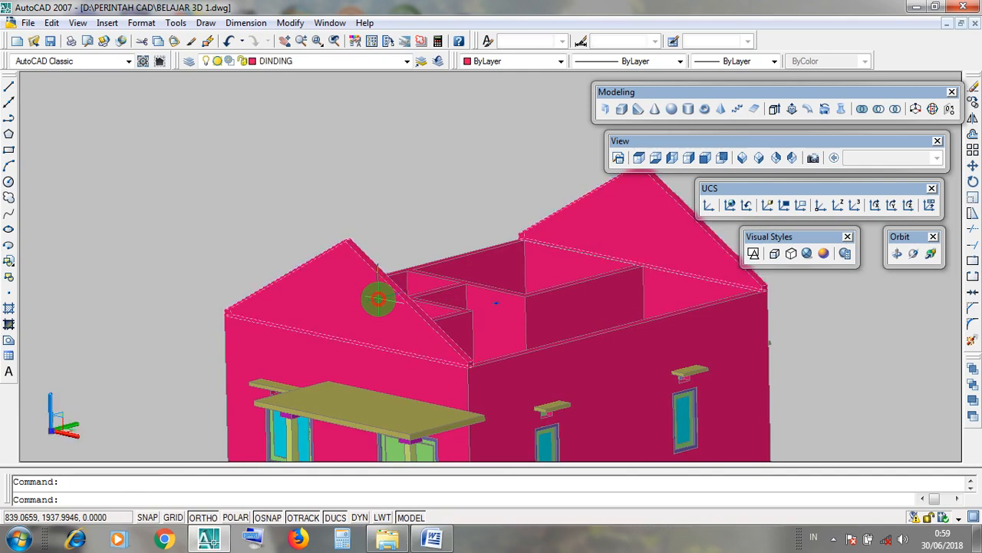
{"action": "key", "text": "Escape"}
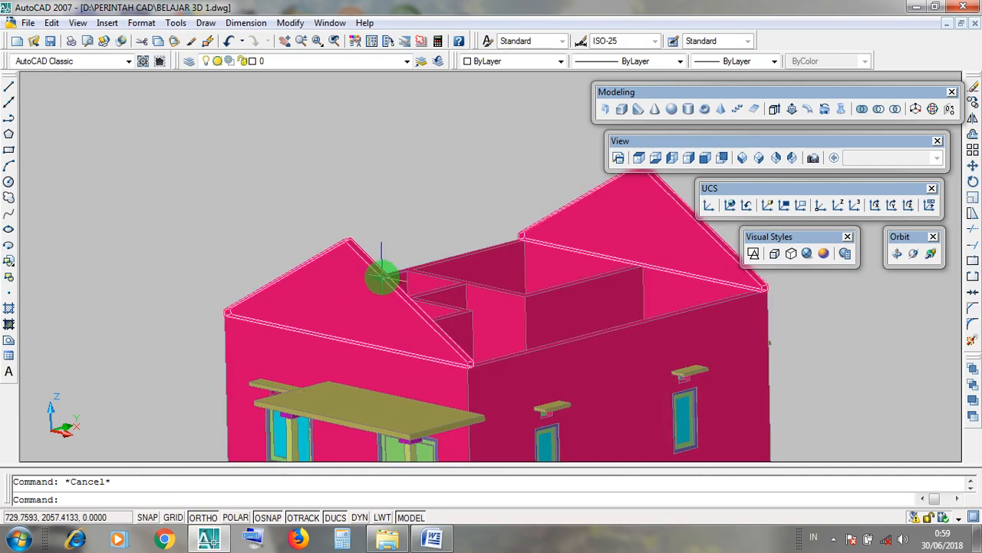
{"action": "left_click", "coordinate": [911, 253]}
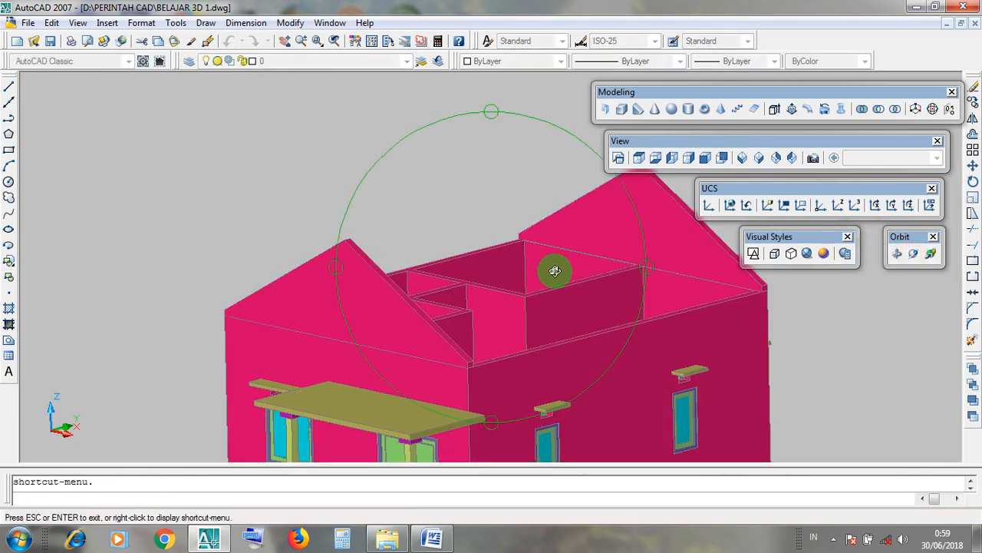
{"action": "left_click_drag", "start_coordinate": [554, 270], "coordinate": [568, 327]}
{"action": "left_click_drag", "start_coordinate": [448, 307], "coordinate": [438, 334]}
{"action": "left_click_drag", "start_coordinate": [522, 321], "coordinate": [469, 331]}
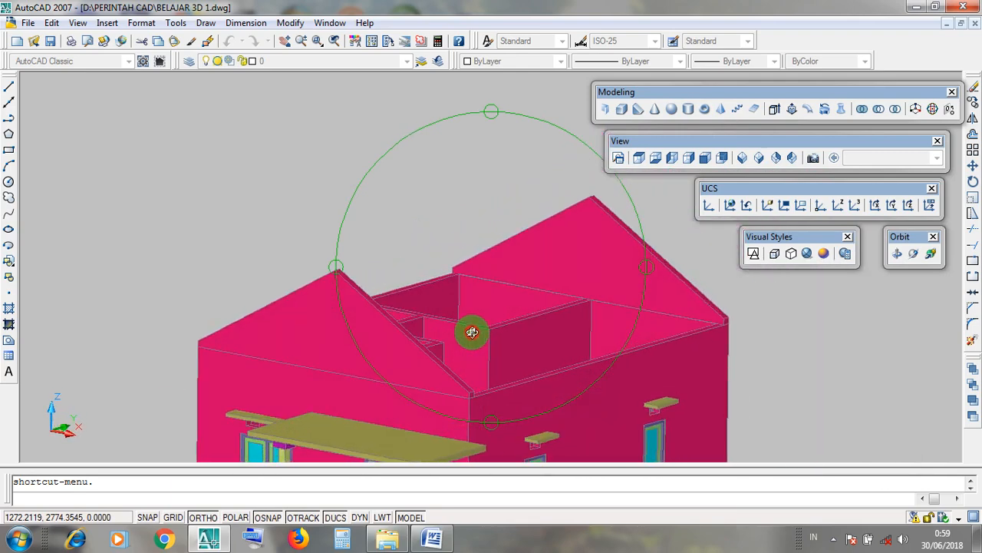
{"action": "key", "text": "Escape"}
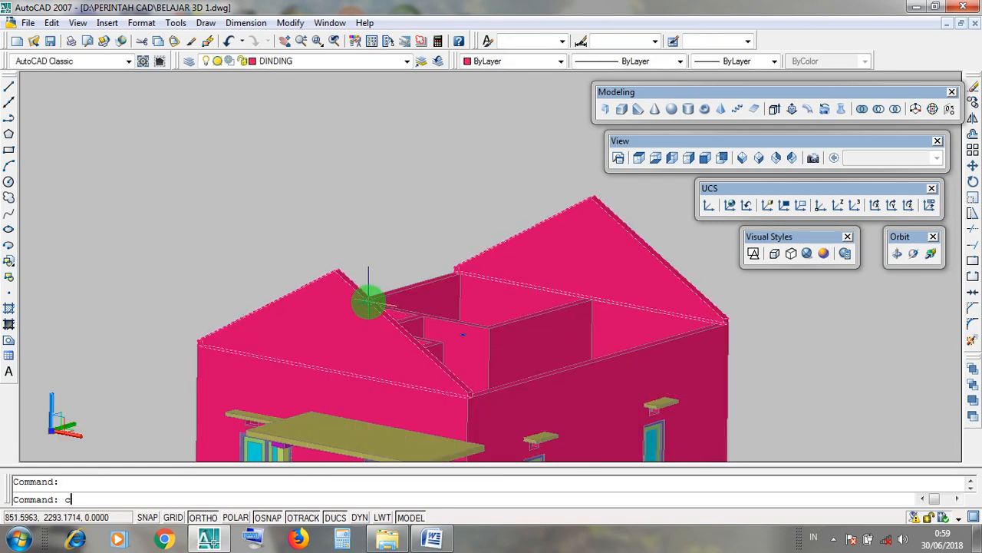
Step: Copy the pair of triangular gable walls to an empty area in front of the house
{"action": "type", "text": "co"}
{"action": "key", "text": "Return"}
{"action": "left_click", "coordinate": [357, 290]}
{"action": "middle_click_drag", "start_coordinate": [252, 245], "coordinate": [515, 285]}
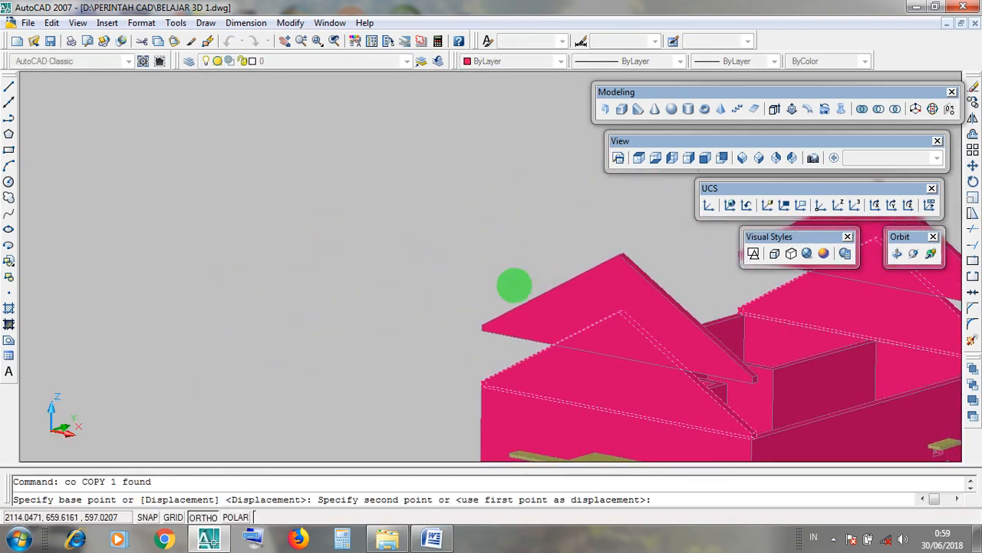
{"action": "middle_click_drag", "start_coordinate": [102, 276], "coordinate": [393, 320]}
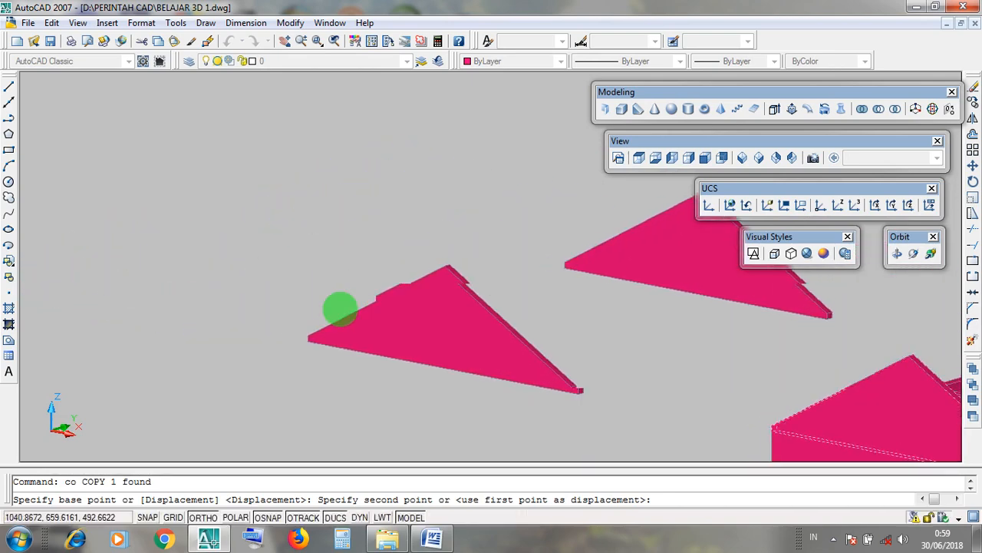
{"action": "left_click", "coordinate": [155, 279]}
{"action": "key", "text": "Escape"}
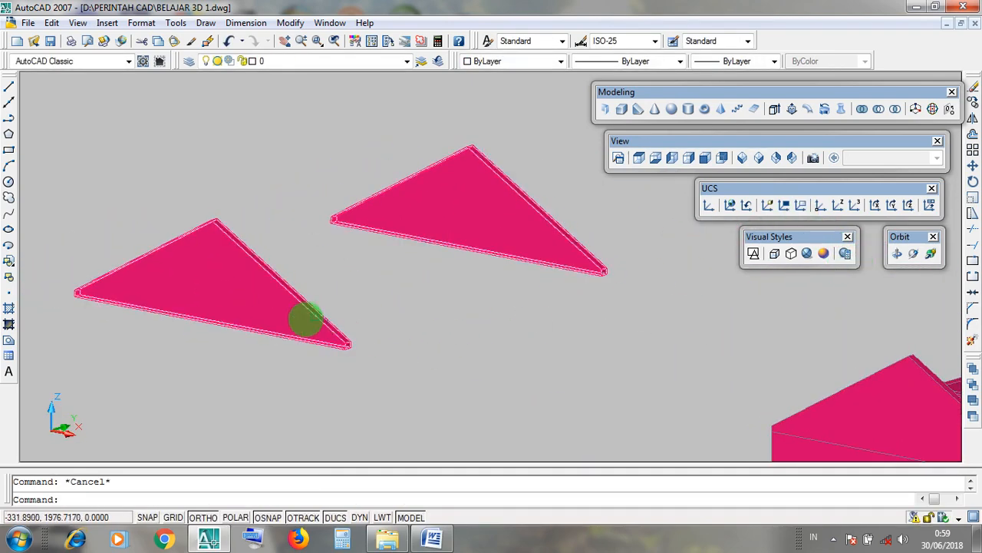
Step: Examine the copied gable walls' front profile, apex and lower ends, and compare them with the gables on the house
{"action": "left_click", "coordinate": [301, 320]}
{"action": "key", "text": "Escape"}
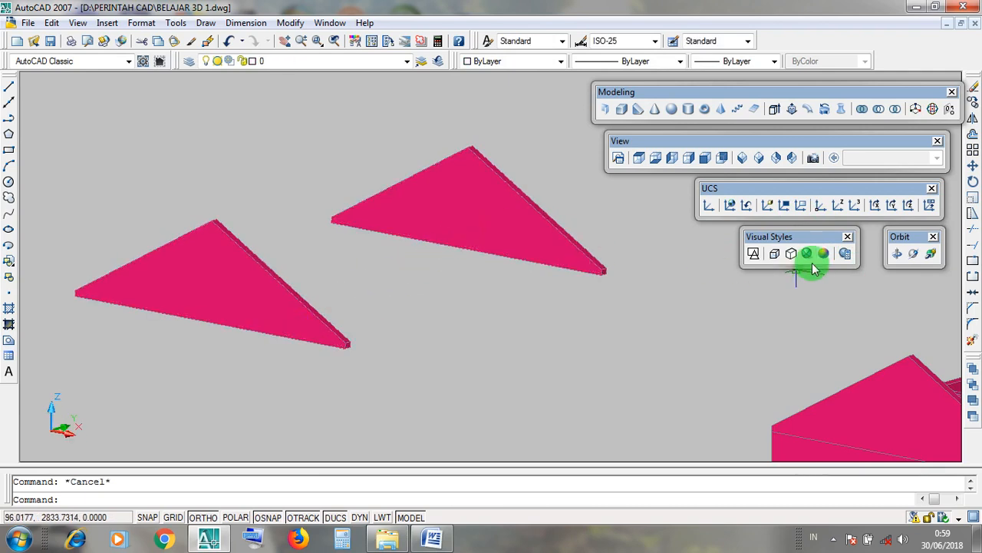
{"action": "left_click", "coordinate": [913, 254]}
{"action": "left_click_drag", "start_coordinate": [386, 307], "coordinate": [660, 340]}
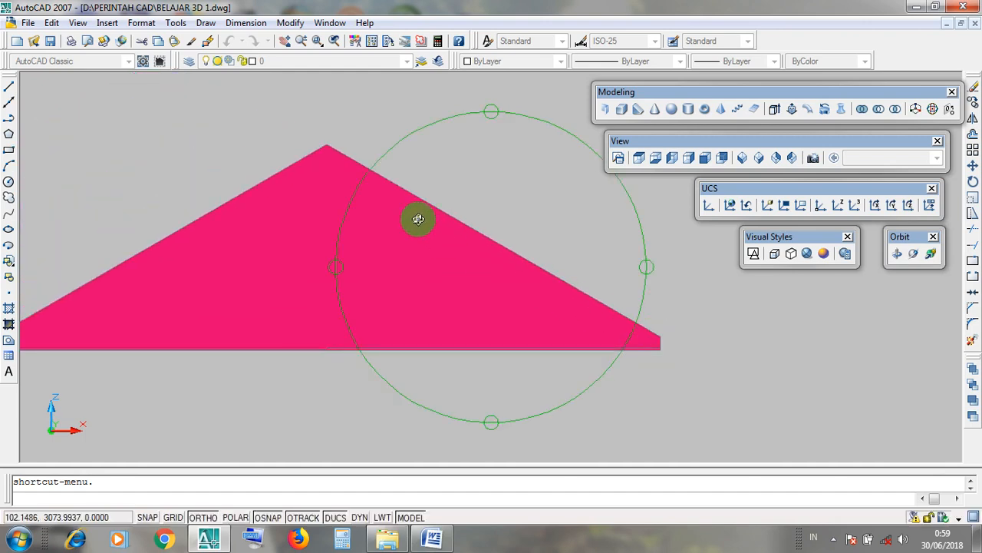
{"action": "left_click_drag", "start_coordinate": [324, 145], "coordinate": [214, 210]}
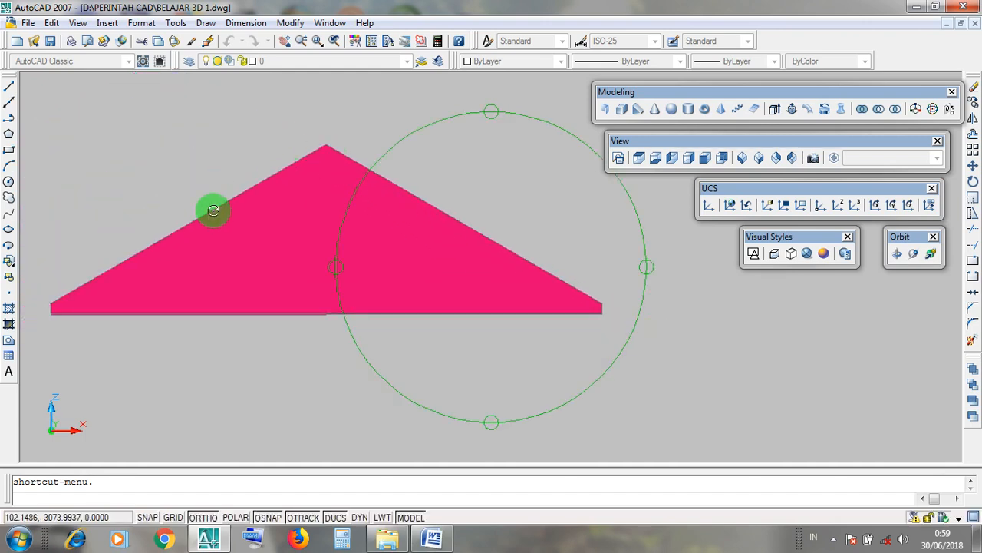
{"action": "left_click_drag", "start_coordinate": [52, 302], "coordinate": [253, 320]}
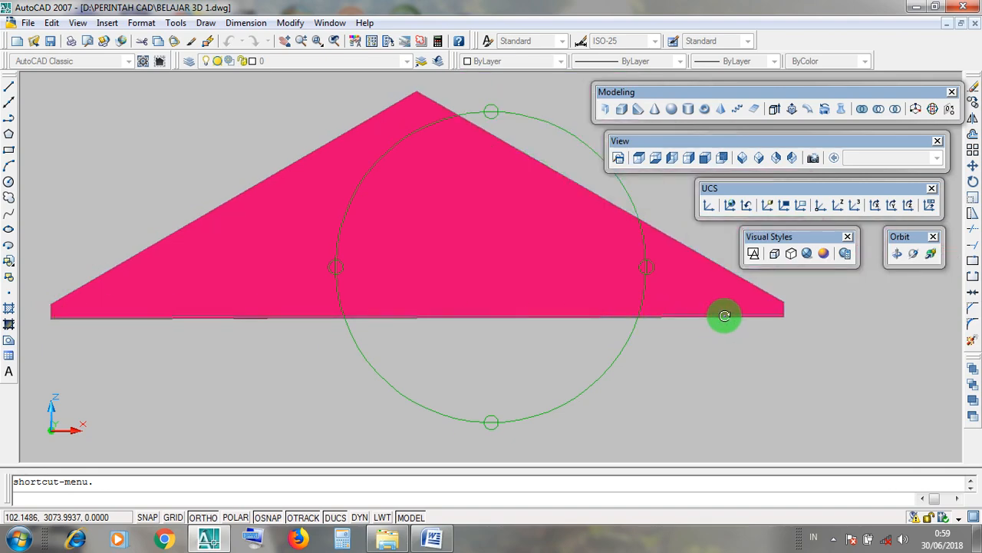
{"action": "left_click_drag", "start_coordinate": [779, 314], "coordinate": [465, 354]}
{"action": "scroll", "coordinate": [465, 354], "scroll_direction": "down", "scroll_amount": 6}
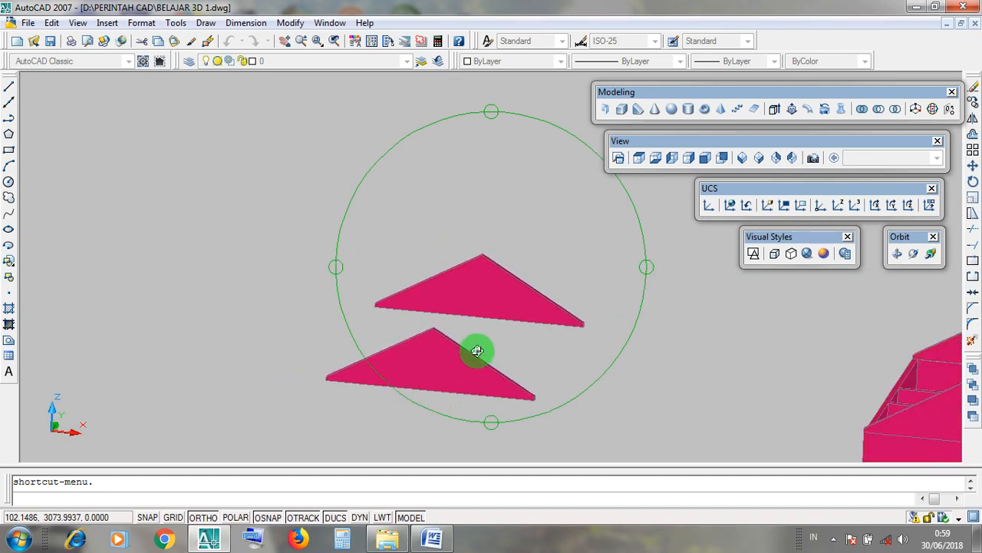
{"action": "middle_click_drag", "start_coordinate": [596, 349], "coordinate": [293, 325]}
{"action": "scroll", "coordinate": [528, 370], "scroll_direction": "up", "scroll_amount": 2}
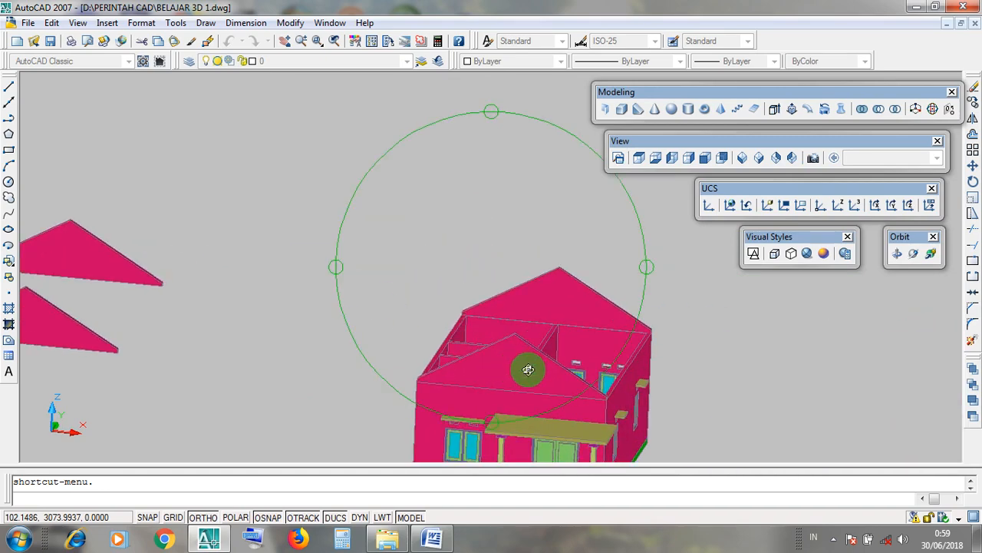
{"action": "left_click_drag", "start_coordinate": [549, 323], "coordinate": [525, 334]}
{"action": "key", "text": "Escape"}
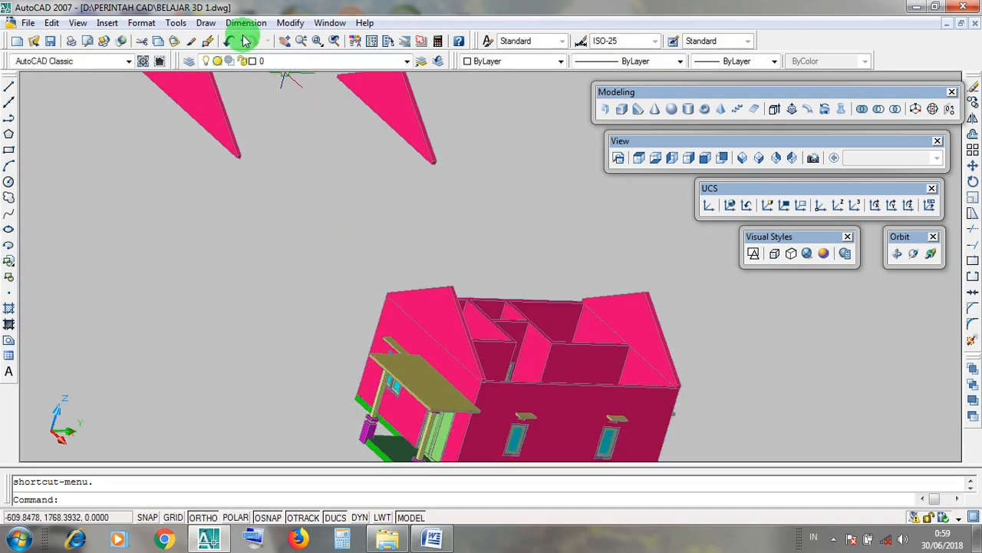
Step: Undo the gable copy and the roof erasures to restore the complete house roof
{"action": "left_click", "coordinate": [235, 42]}
{"action": "left_click", "coordinate": [235, 42]}
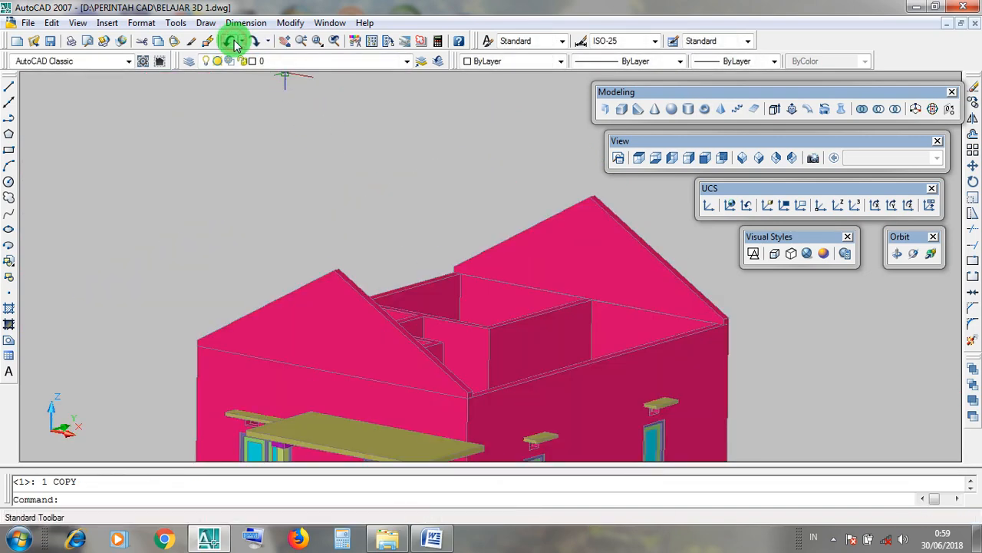
{"action": "left_click", "coordinate": [235, 43]}
{"action": "left_click", "coordinate": [235, 42]}
{"action": "left_click", "coordinate": [235, 43]}
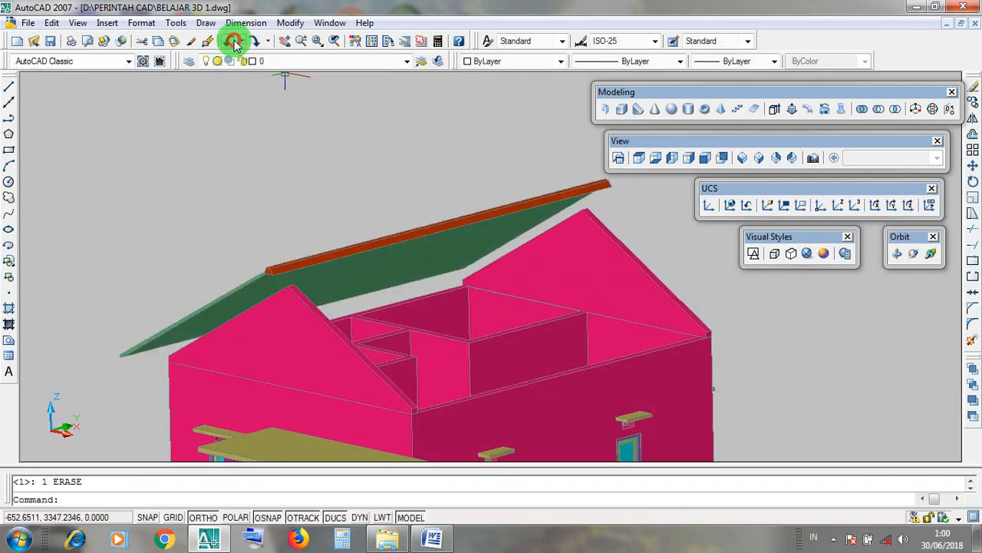
{"action": "left_click", "coordinate": [235, 42]}
{"action": "scroll", "coordinate": [461, 253], "scroll_direction": "down", "scroll_amount": 3}
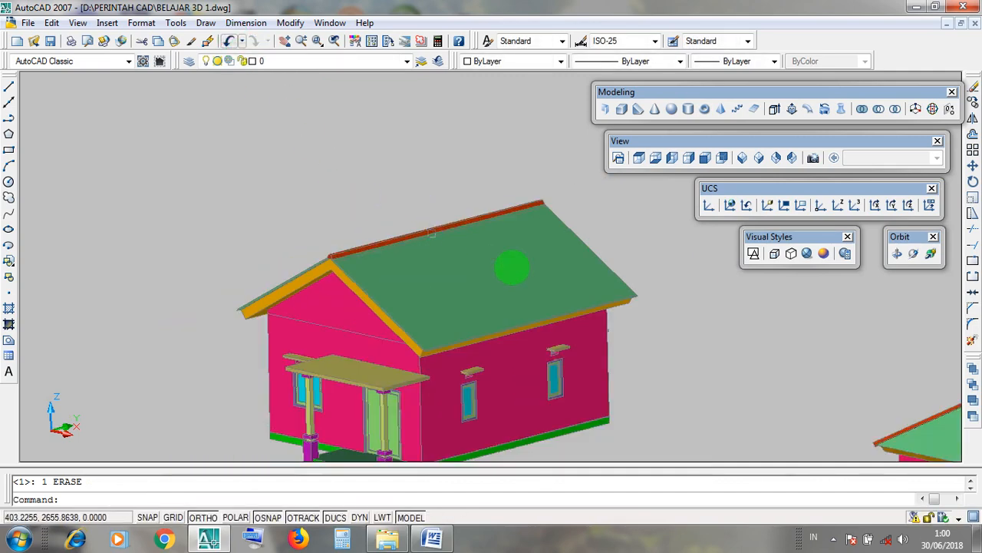
{"action": "mouse_move", "coordinate": [618, 319]}
{"action": "middle_mouse_down"}
{"action": "mouse_move", "coordinate": [605, 321]}
{"action": "mouse_move", "coordinate": [592, 296]}
{"action": "middle_mouse_up"}
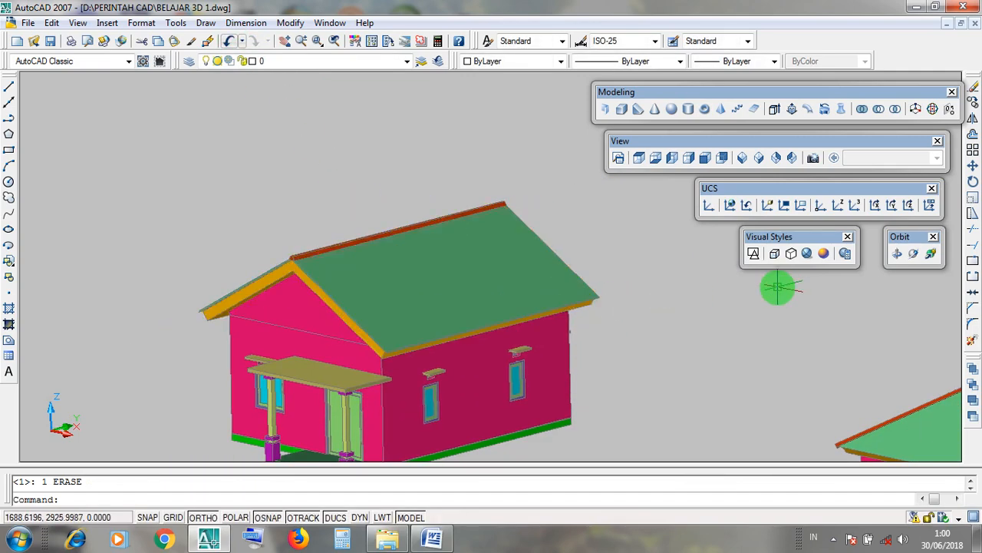
{"action": "left_click", "coordinate": [807, 253]}
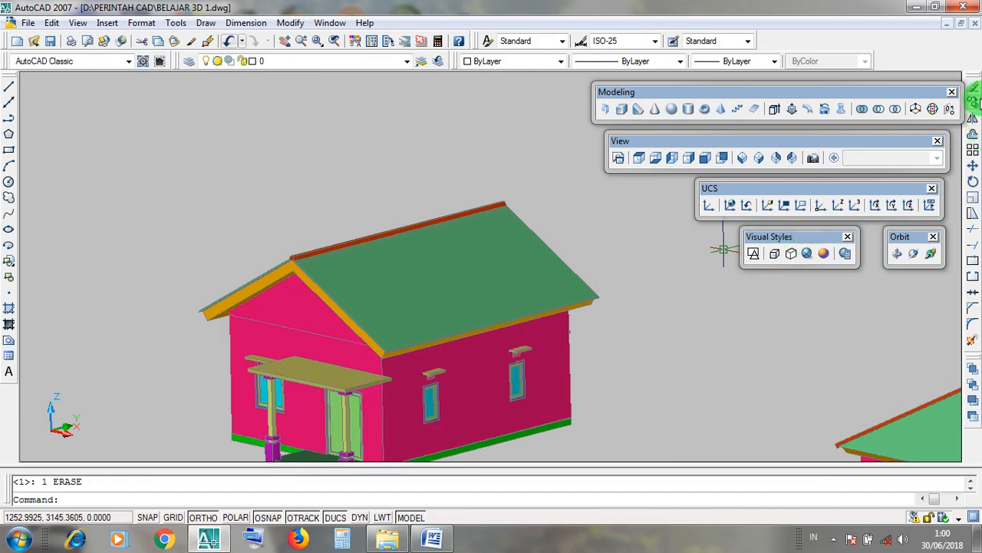
{"action": "left_click", "coordinate": [741, 159]}
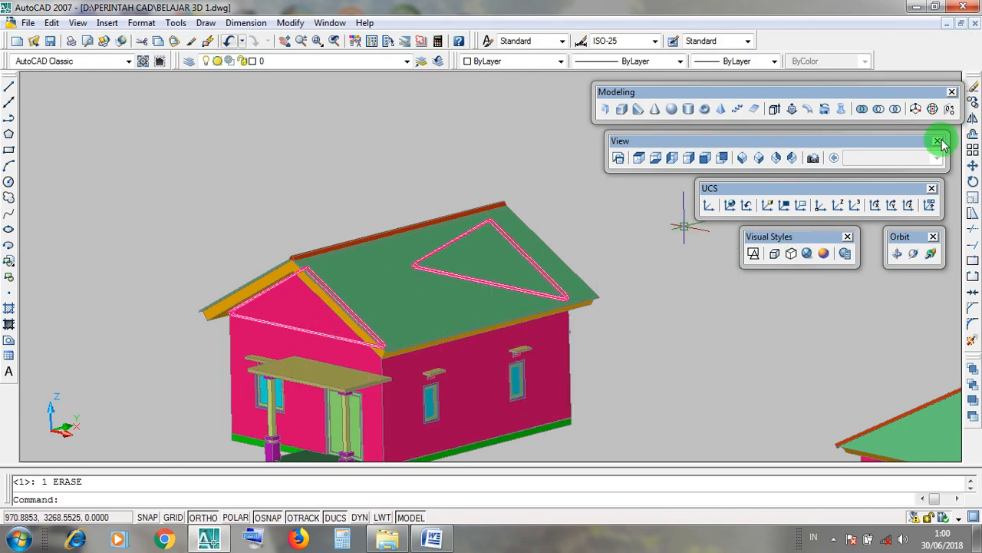
Step: Switch to the LATIHAN GAMBAR 3D.dwg drawing with its row of four framed layouts
{"action": "left_click", "coordinate": [947, 25]}
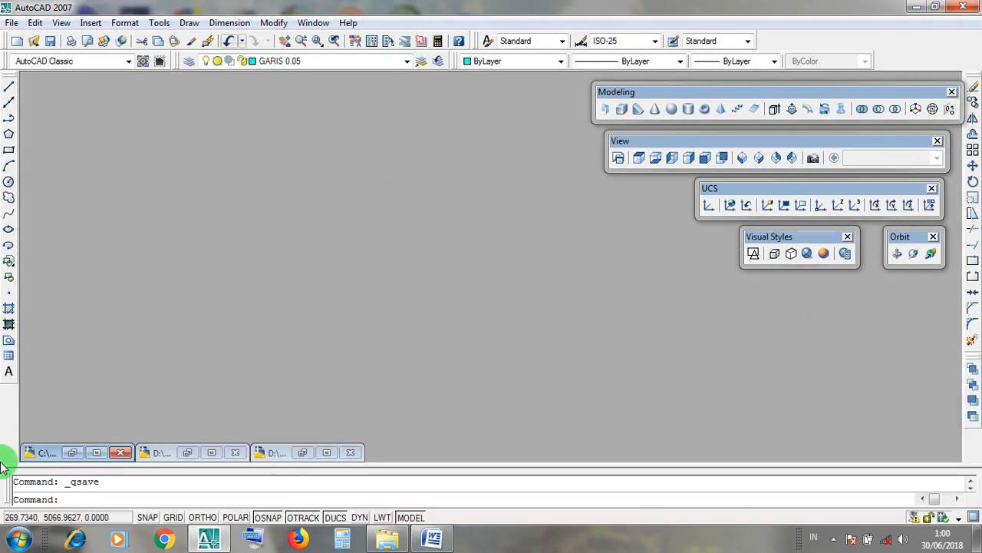
{"action": "left_click", "coordinate": [102, 453]}
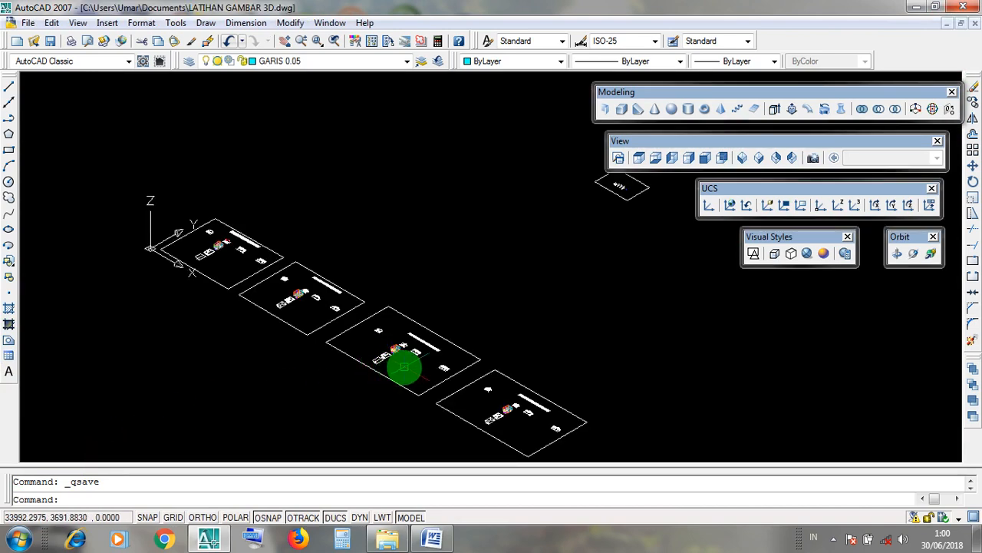
{"action": "scroll", "coordinate": [464, 253], "scroll_direction": "down", "scroll_amount": 4}
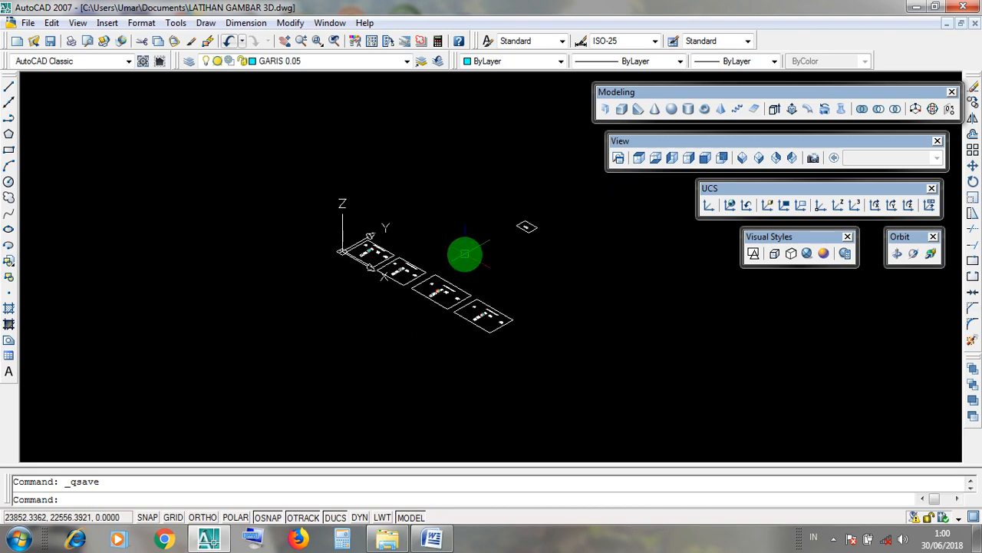
{"action": "scroll", "coordinate": [464, 254], "scroll_direction": "up", "scroll_amount": 4}
{"action": "scroll", "coordinate": [465, 254], "scroll_direction": "down", "scroll_amount": 4}
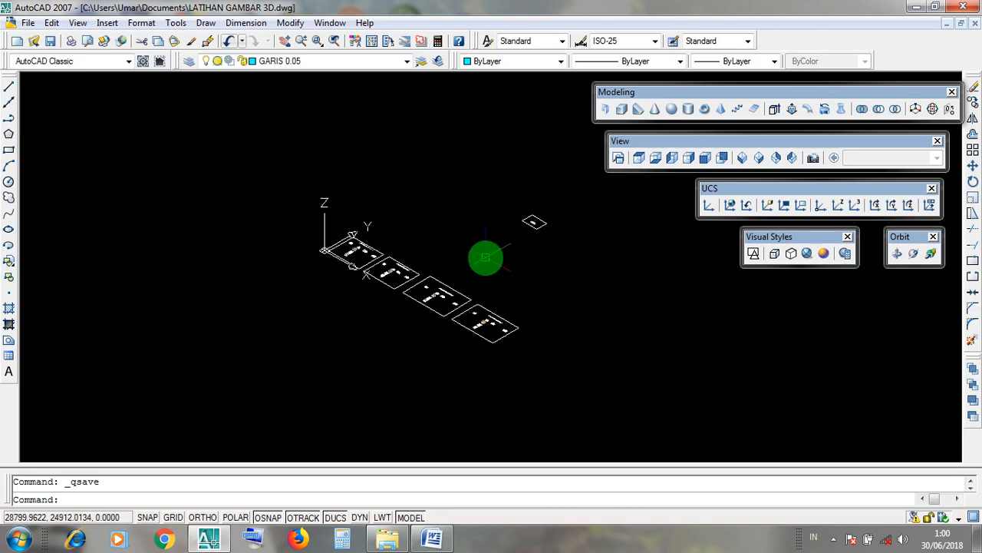
{"action": "middle_click_drag", "start_coordinate": [486, 254], "coordinate": [471, 292]}
{"action": "scroll", "coordinate": [328, 278], "scroll_direction": "up", "scroll_amount": 5}
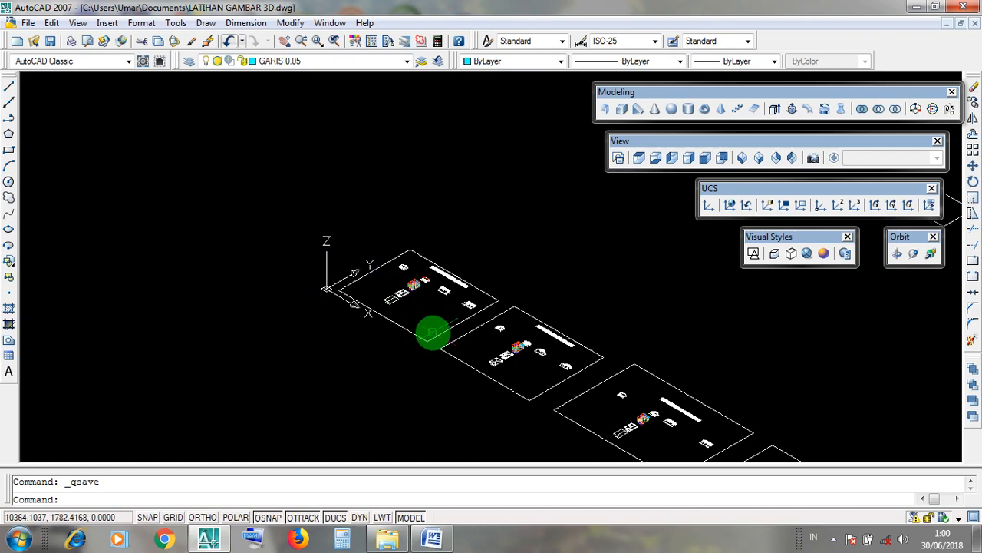
Step: Highlight the rectangular frames of the four layouts to identify them, and clear the selection
{"action": "middle_click_drag", "start_coordinate": [432, 332], "coordinate": [270, 212]}
{"action": "left_click", "coordinate": [268, 221]}
{"action": "left_click", "coordinate": [302, 244]}
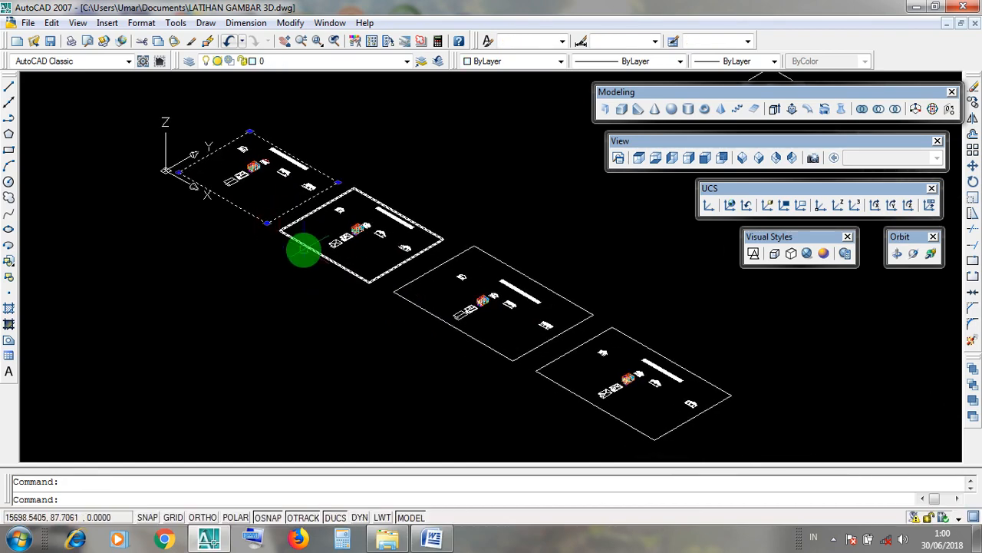
{"action": "left_click", "coordinate": [420, 305]}
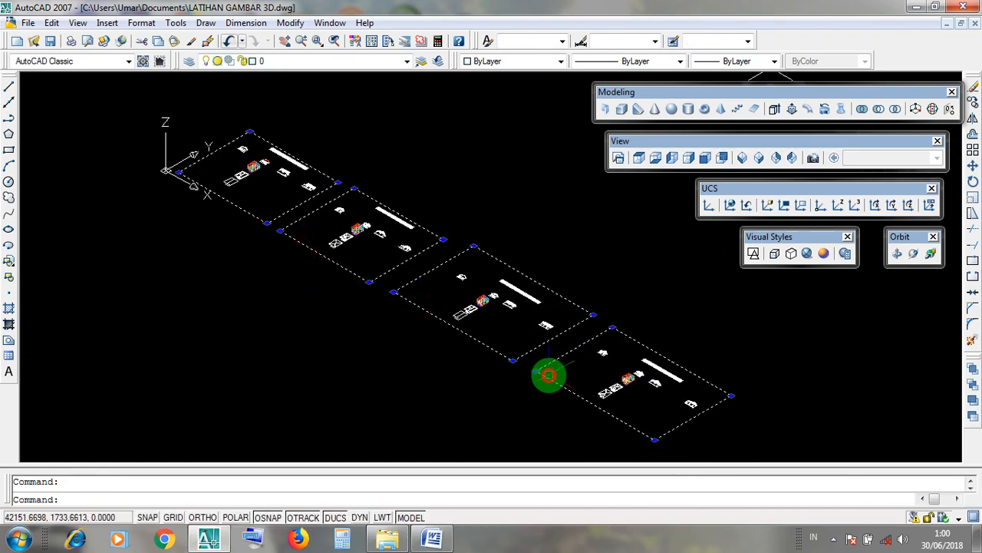
{"action": "key", "text": "Escape"}
Step: Examine the titles of the ATAP PELANA TUNGGAL and ATAP PERISAI TUNGGAL layouts, highlighting each layout's frame
{"action": "scroll", "coordinate": [278, 145], "scroll_direction": "up", "scroll_amount": 5}
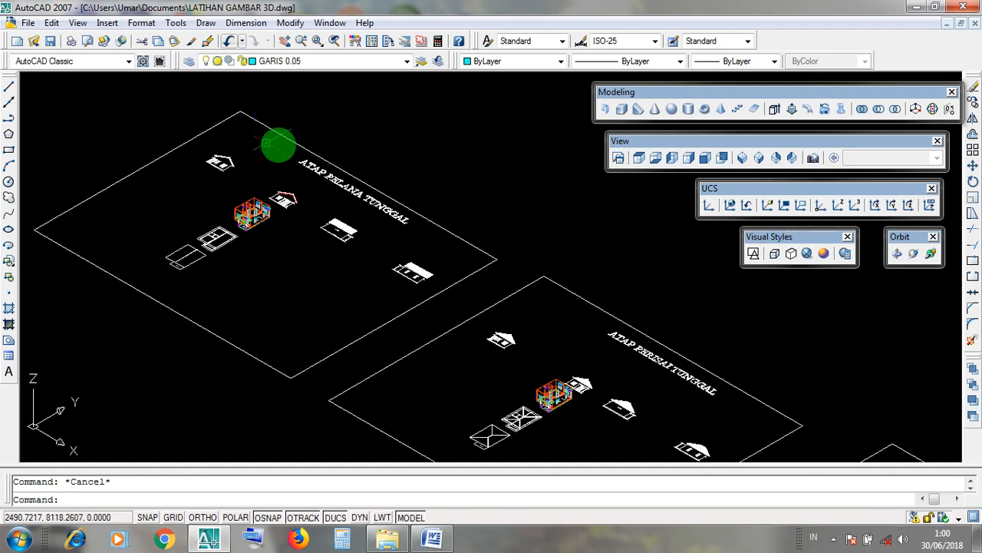
{"action": "left_click", "coordinate": [443, 251]}
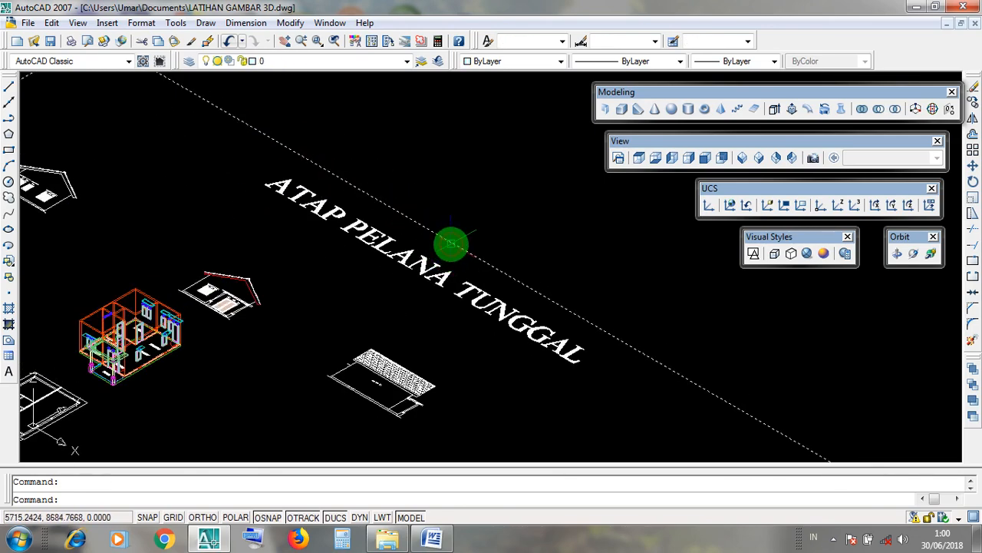
{"action": "scroll", "coordinate": [449, 247], "scroll_direction": "down", "scroll_amount": 5}
{"action": "middle_click_drag", "start_coordinate": [519, 261], "coordinate": [456, 230]}
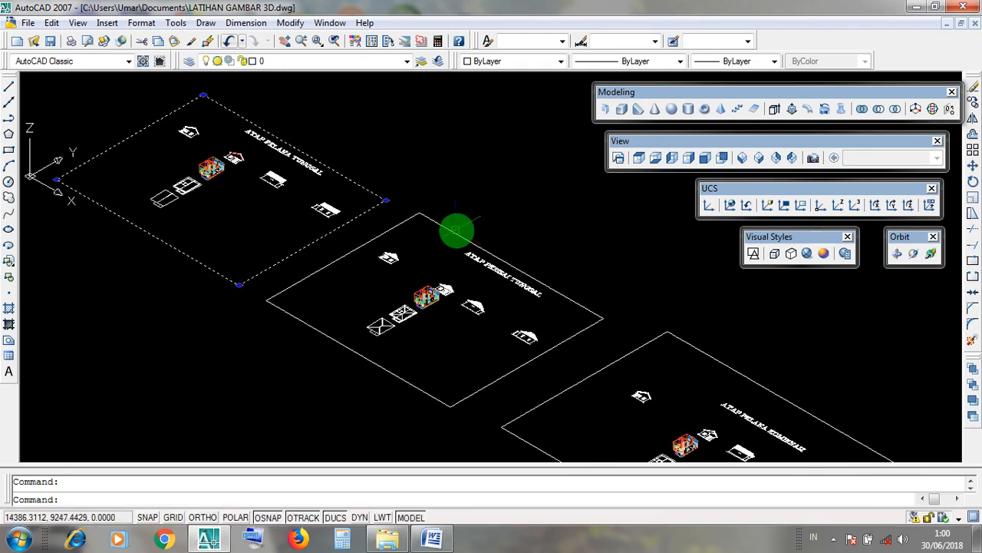
{"action": "key", "text": "Escape"}
{"action": "scroll", "coordinate": [481, 249], "scroll_direction": "up", "scroll_amount": 4}
{"action": "left_click", "coordinate": [481, 250]}
{"action": "scroll", "coordinate": [564, 271], "scroll_direction": "down", "scroll_amount": 5}
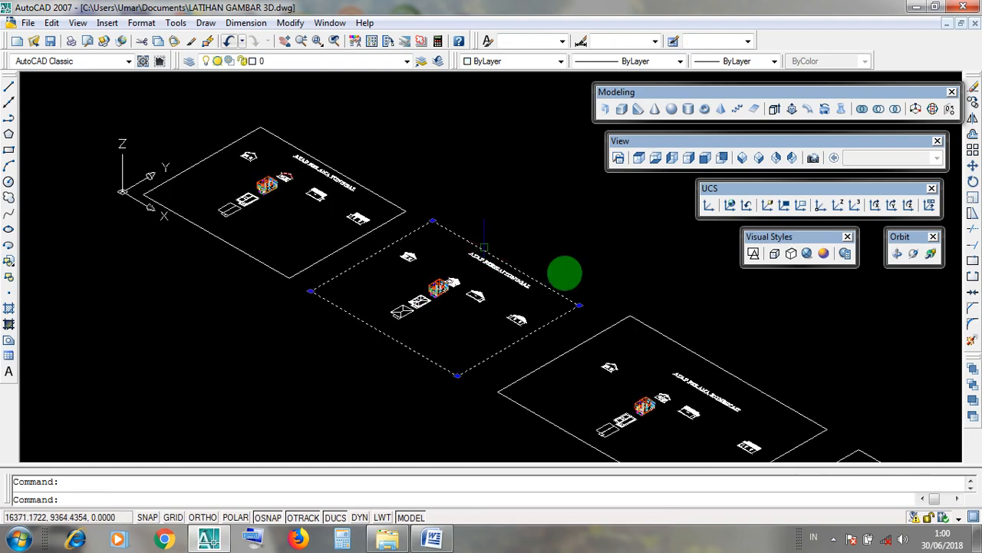
Step: Examine the titles of the ATAP PELANA KOMBINASI and ATAP PERISAI KOMBINASI layouts, highlighting each layout's frame
{"action": "middle_click_drag", "start_coordinate": [563, 271], "coordinate": [432, 204]}
{"action": "scroll", "coordinate": [489, 279], "scroll_direction": "up", "scroll_amount": 5}
{"action": "key", "text": "Escape"}
{"action": "left_click", "coordinate": [491, 279]}
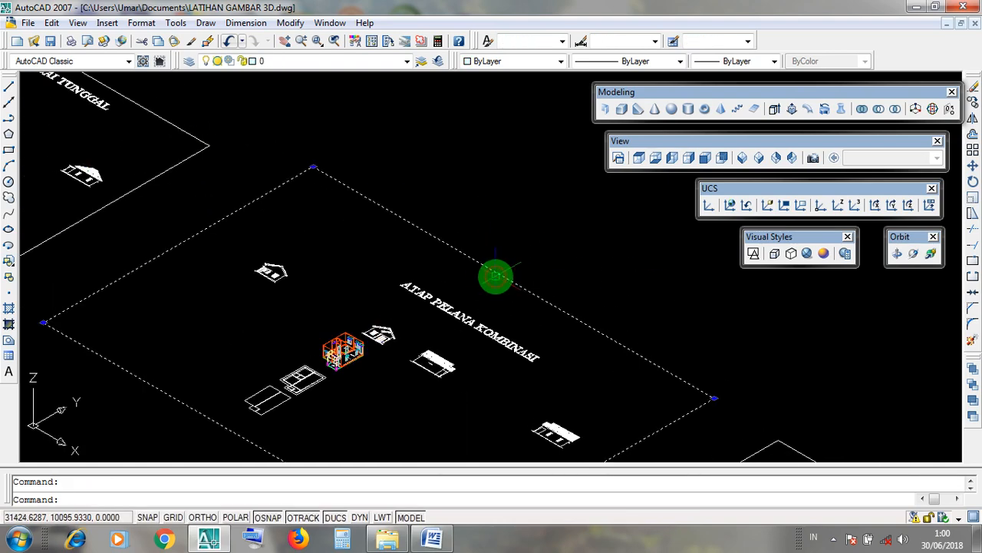
{"action": "scroll", "coordinate": [493, 278], "scroll_direction": "down", "scroll_amount": 5}
{"action": "middle_click_drag", "start_coordinate": [494, 279], "coordinate": [542, 281]}
{"action": "key", "text": "Escape"}
{"action": "left_click", "coordinate": [544, 281]}
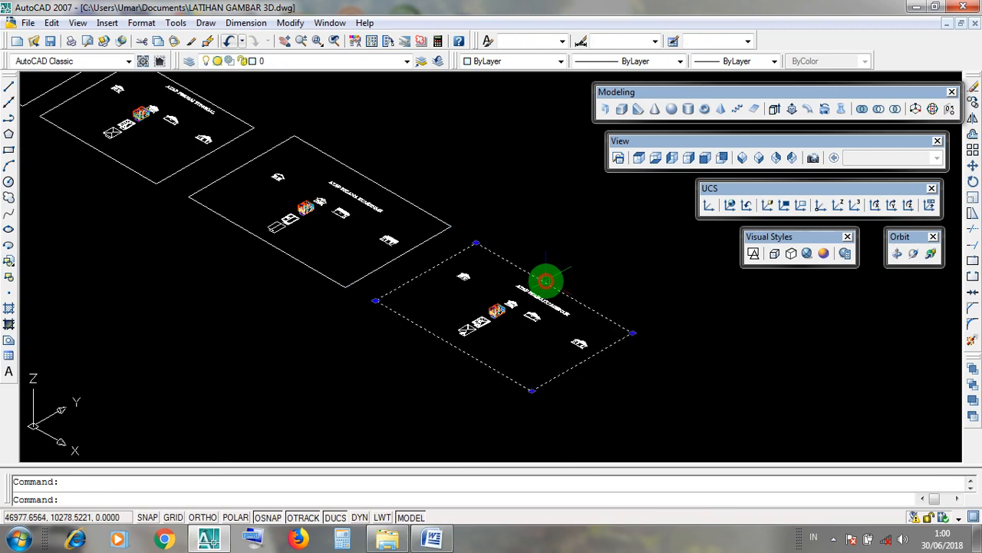
{"action": "scroll", "coordinate": [552, 312], "scroll_direction": "up", "scroll_amount": 5}
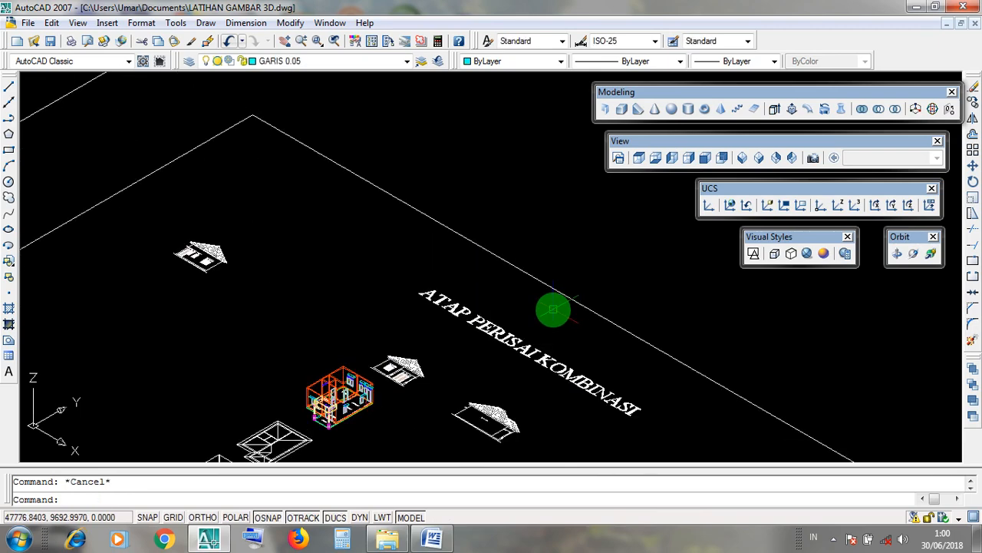
{"action": "scroll", "coordinate": [553, 309], "scroll_direction": "down", "scroll_amount": 5}
Step: Set the drawing's viewpoint to SE Isometric
{"action": "scroll", "coordinate": [412, 239], "scroll_direction": "up", "scroll_amount": 5}
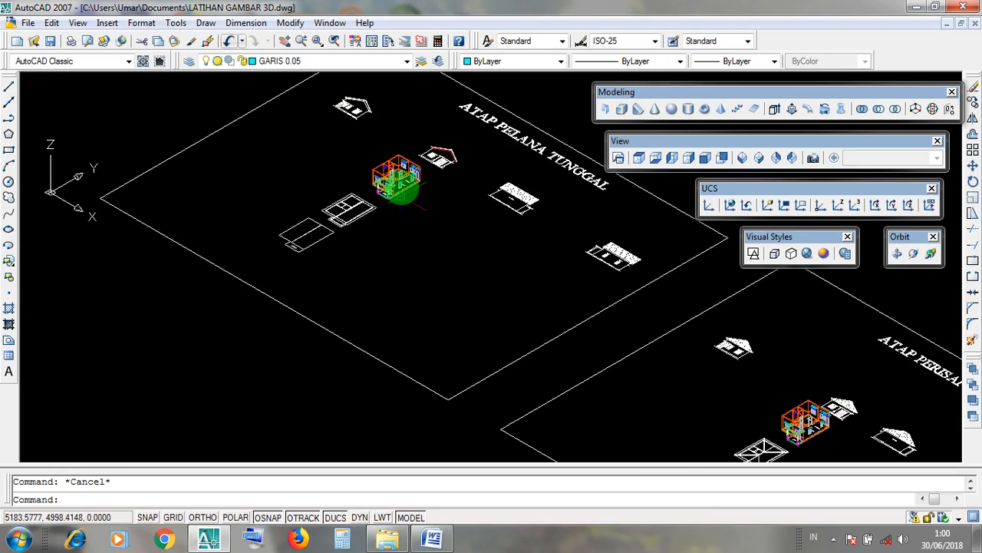
{"action": "middle_click_drag", "start_coordinate": [400, 188], "coordinate": [401, 287]}
{"action": "scroll", "coordinate": [484, 261], "scroll_direction": "down", "scroll_amount": 5}
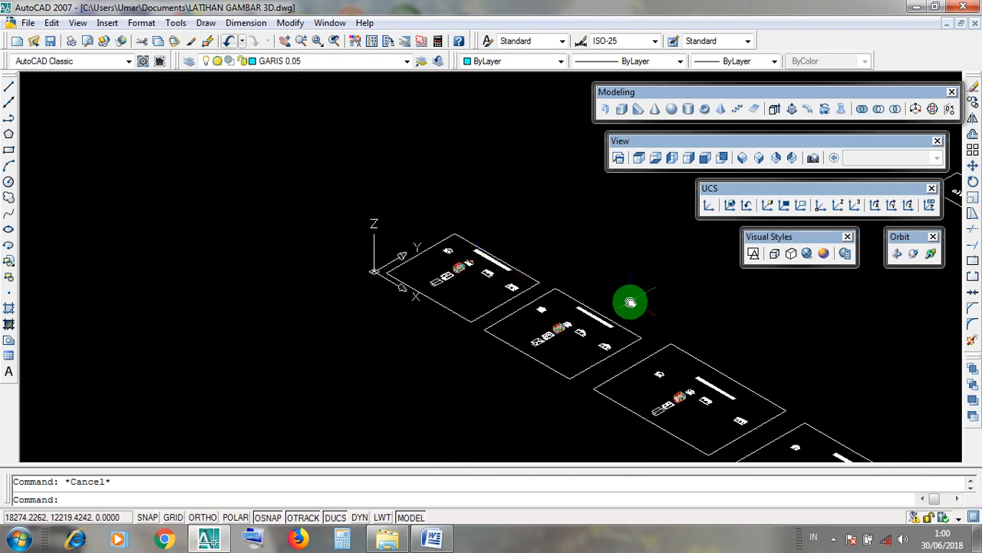
{"action": "middle_click_drag", "start_coordinate": [630, 301], "coordinate": [554, 308]}
{"action": "scroll", "coordinate": [593, 293], "scroll_direction": "down", "scroll_amount": 3}
{"action": "middle_click_drag", "start_coordinate": [631, 322], "coordinate": [565, 296]}
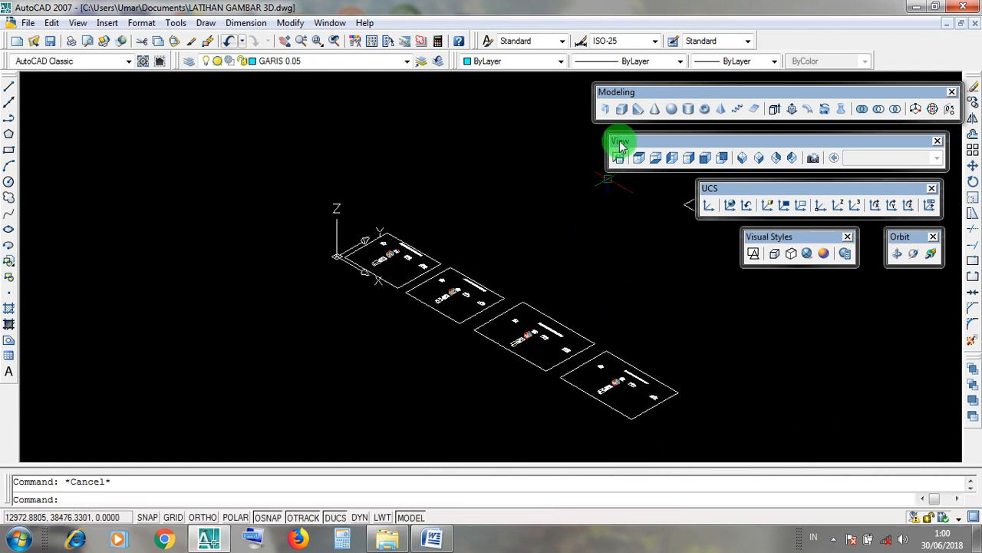
{"action": "left_click", "coordinate": [620, 146]}
{"action": "left_click", "coordinate": [620, 146]}
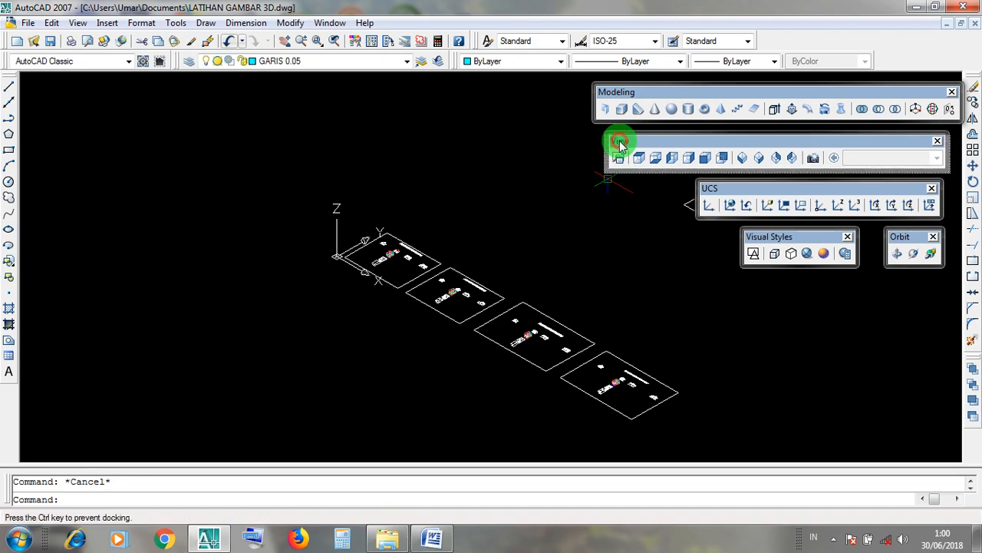
{"action": "left_click", "coordinate": [758, 158]}
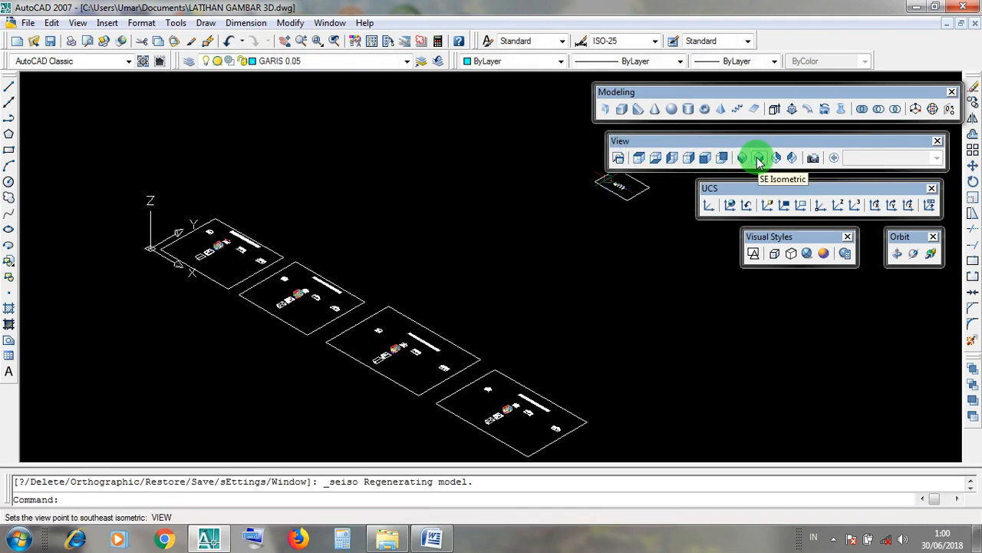
{"action": "left_click", "coordinate": [621, 142]}
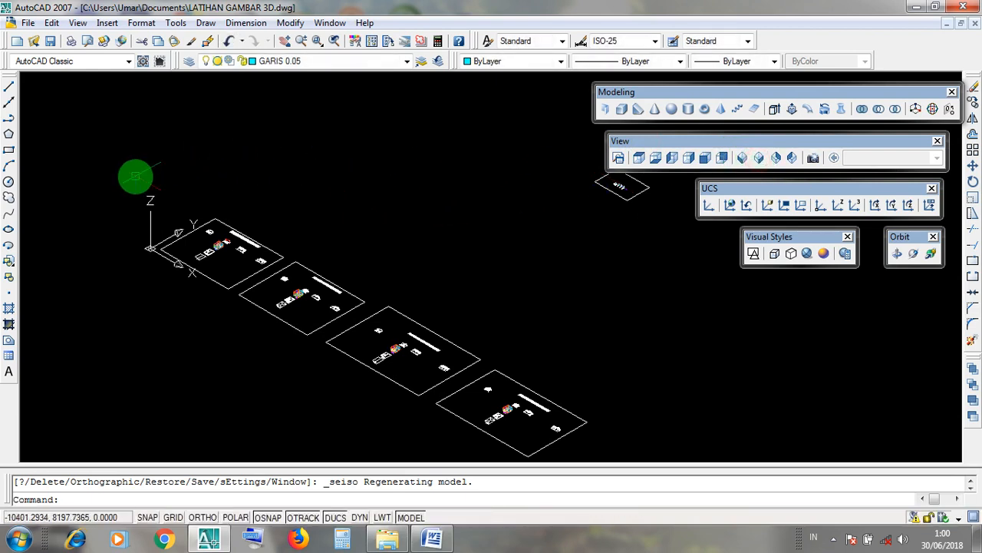
Step: Set the UCS to World and the visual style to 2D Wireframe
{"action": "left_click", "coordinate": [208, 285]}
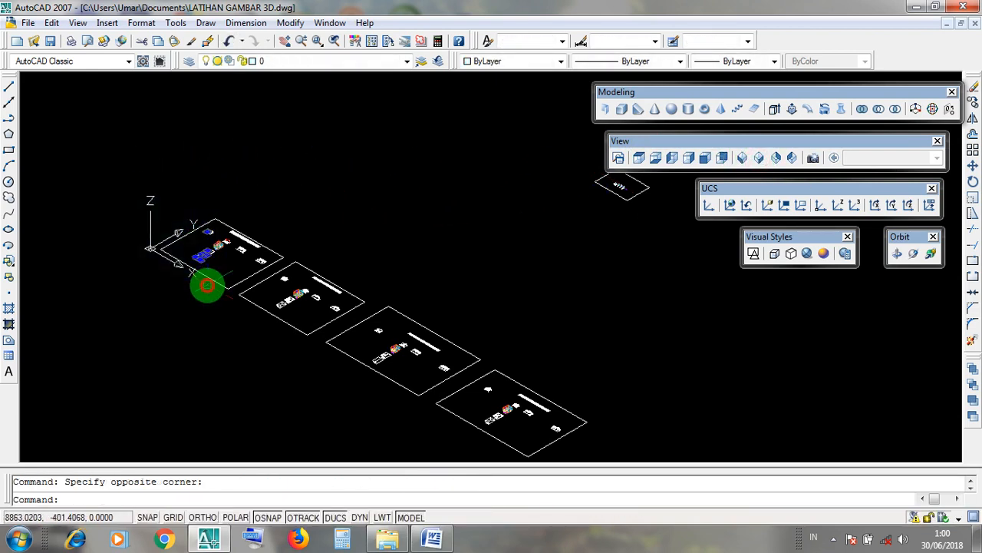
{"action": "left_click", "coordinate": [112, 182]}
{"action": "key", "text": "Escape"}
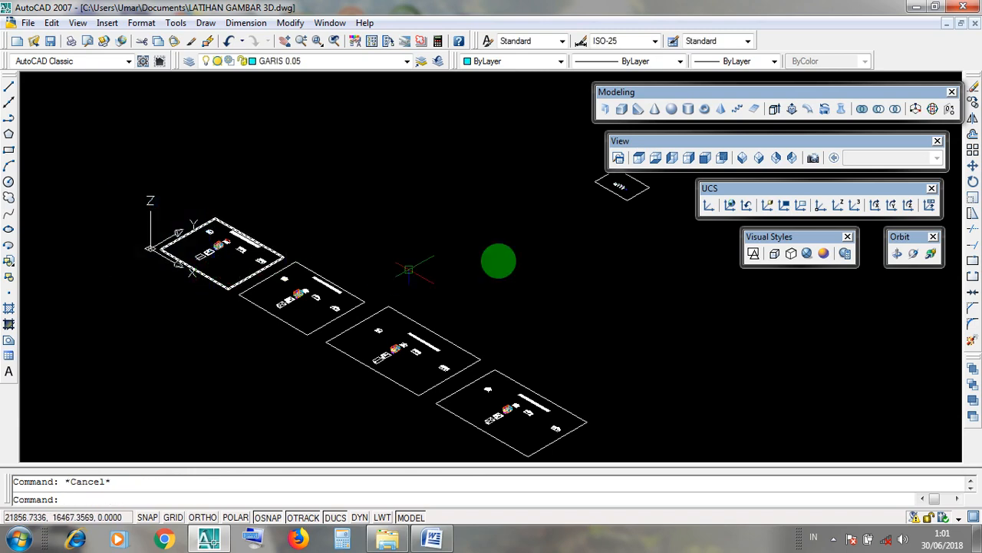
{"action": "left_click", "coordinate": [730, 206]}
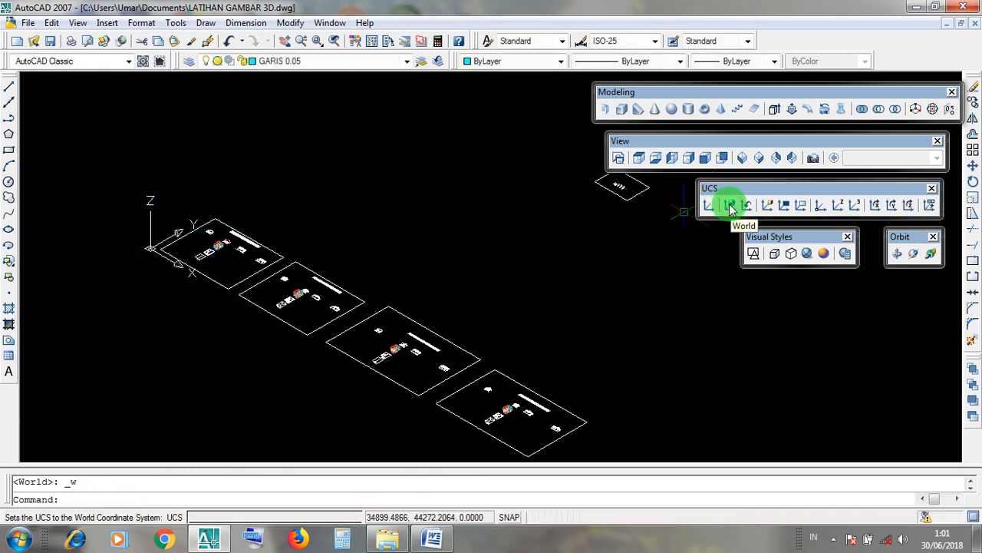
{"action": "left_click", "coordinate": [754, 254]}
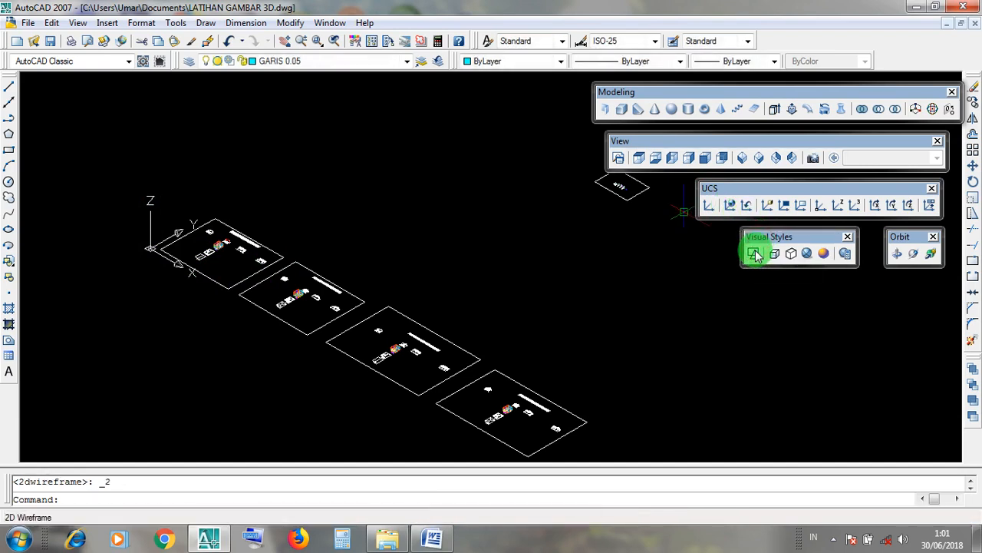
Step: Display the house model on the ATAP PELANA TUNGGAL layout up close in the Realistic visual style
{"action": "scroll", "coordinate": [214, 239], "scroll_direction": "up", "scroll_amount": 6}
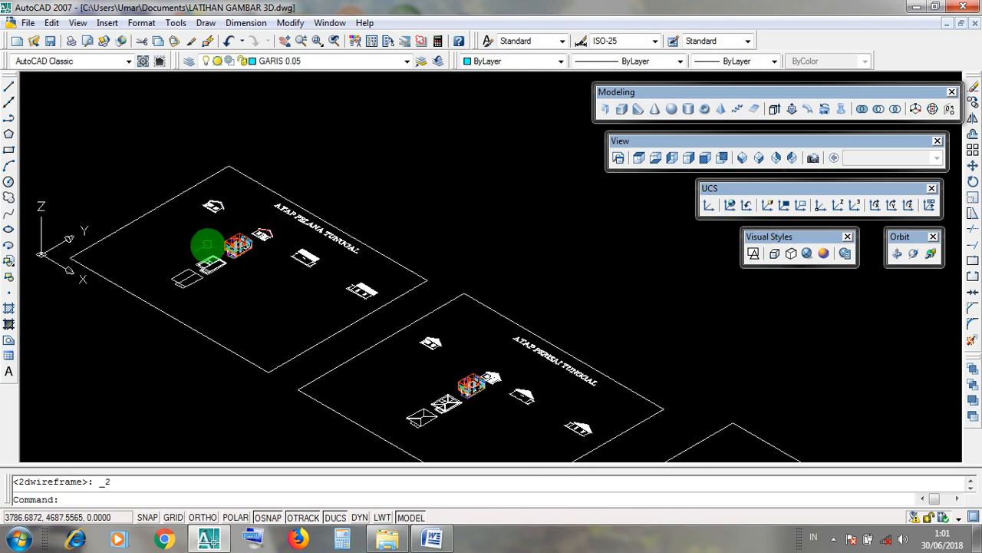
{"action": "scroll", "coordinate": [256, 247], "scroll_direction": "up", "scroll_amount": 2}
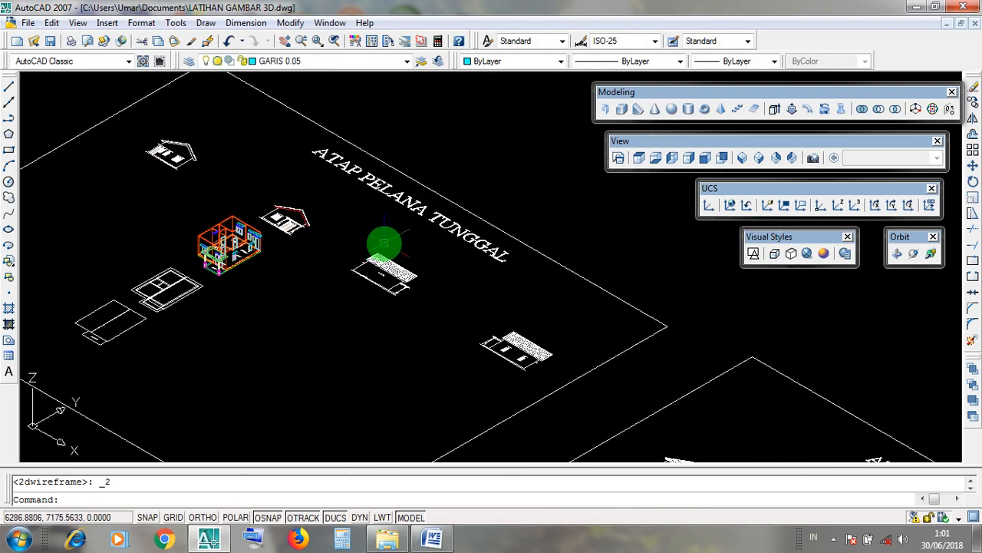
{"action": "middle_click_drag", "start_coordinate": [384, 243], "coordinate": [428, 265]}
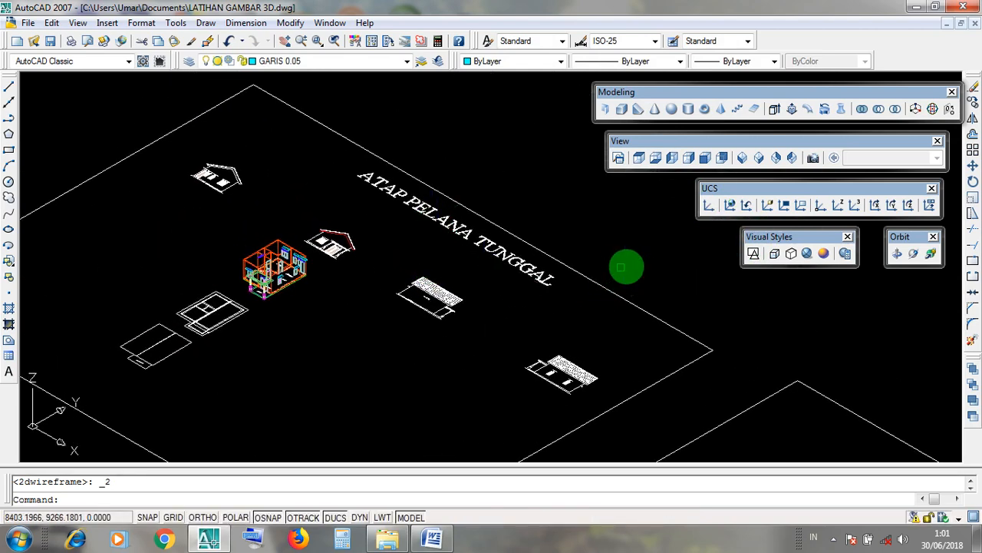
{"action": "left_click", "coordinate": [806, 254]}
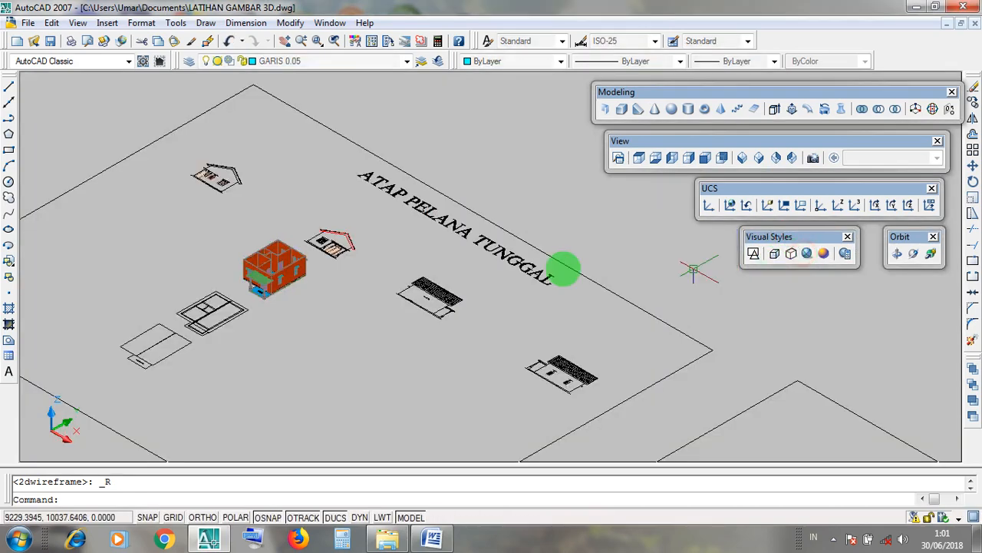
{"action": "scroll", "coordinate": [329, 313], "scroll_direction": "up", "scroll_amount": 6}
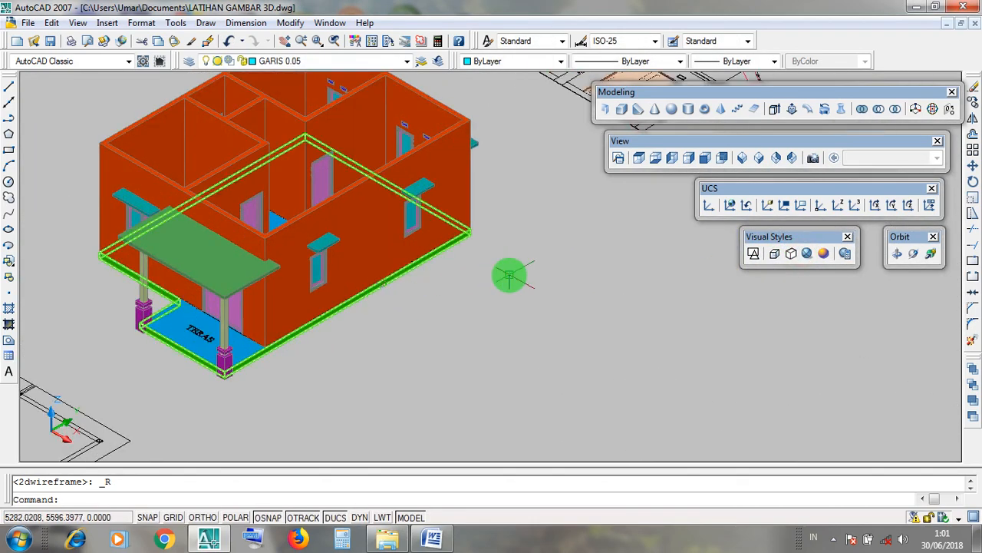
{"action": "mouse_move", "coordinate": [510, 277]}
{"action": "middle_mouse_down"}
{"action": "mouse_move", "coordinate": [550, 360]}
{"action": "mouse_move", "coordinate": [542, 348]}
{"action": "middle_mouse_up"}
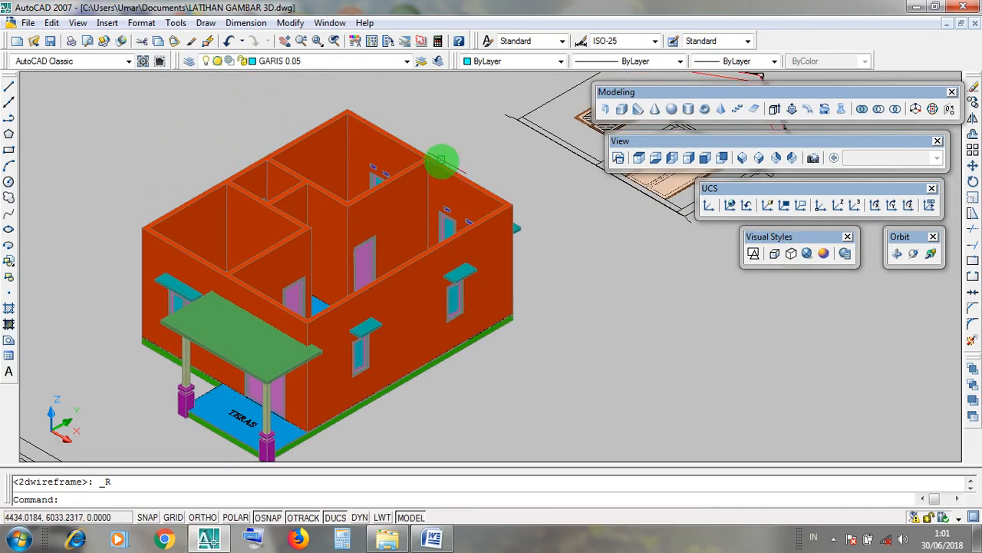
Step: Examine the roofless house's terrace canopy and the top edges of its front and rear walls
{"action": "left_click", "coordinate": [441, 162]}
{"action": "key", "text": "Escape"}
{"action": "left_click", "coordinate": [235, 360]}
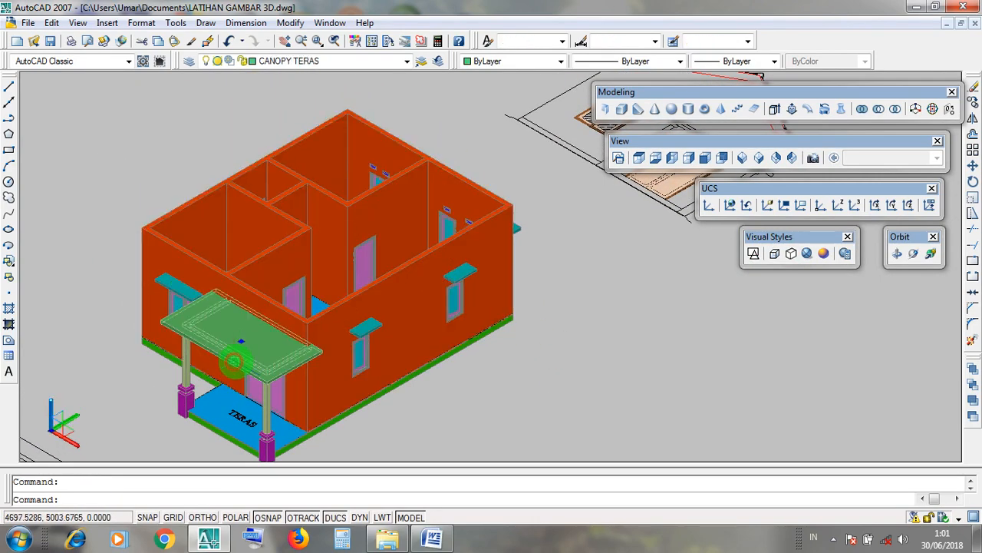
{"action": "key", "text": "Escape"}
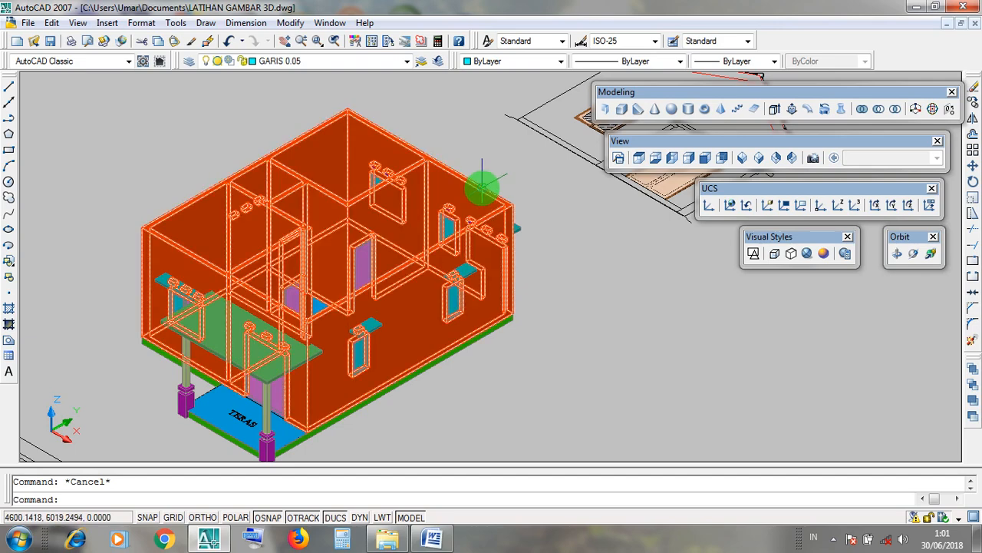
{"action": "mouse_move", "coordinate": [391, 164]}
{"action": "middle_mouse_down", "text": "shift"}
{"action": "mouse_move", "coordinate": [570, 285]}
{"action": "mouse_move", "coordinate": [575, 325]}
{"action": "middle_mouse_up", "text": "shift"}
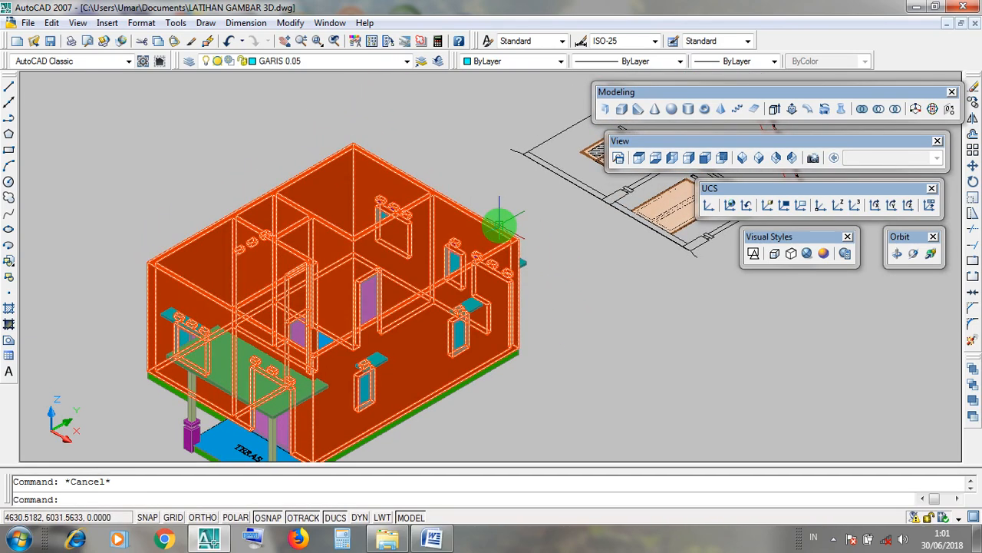
{"action": "scroll", "coordinate": [474, 191], "scroll_direction": "up", "scroll_amount": 4}
{"action": "left_click", "coordinate": [480, 206]}
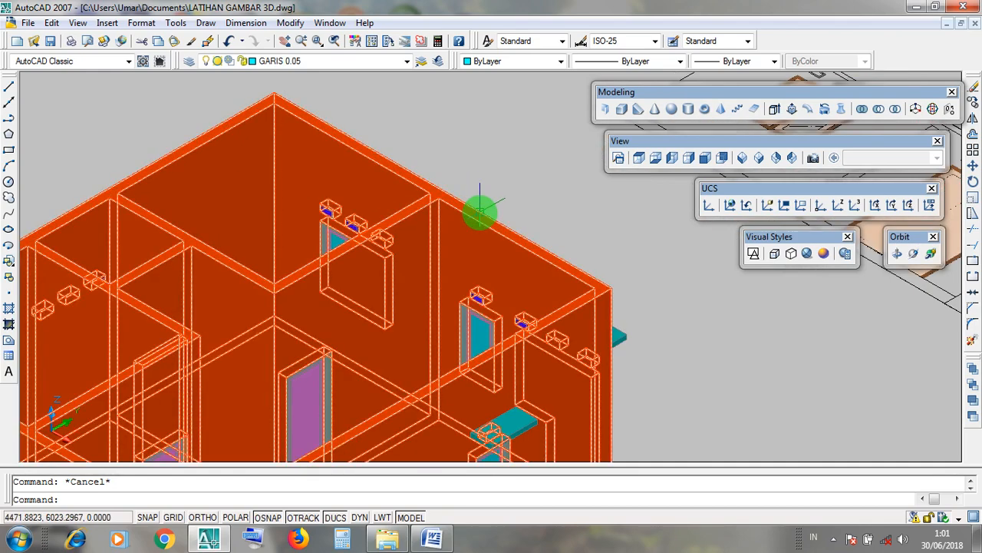
{"action": "scroll", "coordinate": [398, 238], "scroll_direction": "down", "scroll_amount": 2}
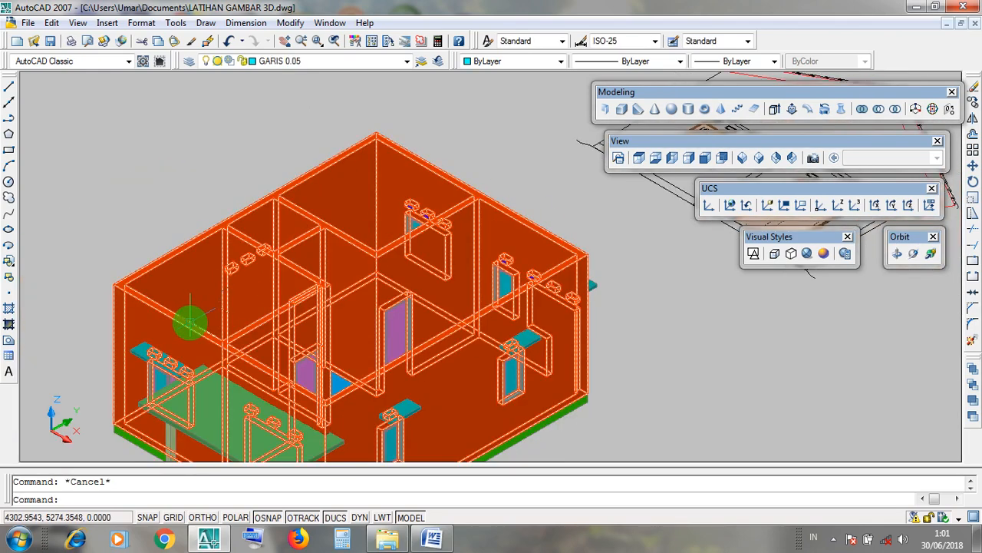
Step: Switch the drawing's visual style from Realistic to 2D Wireframe on the ATAP PELANA TUNGGAL layout
{"action": "scroll", "coordinate": [642, 276], "scroll_direction": "down", "scroll_amount": 3}
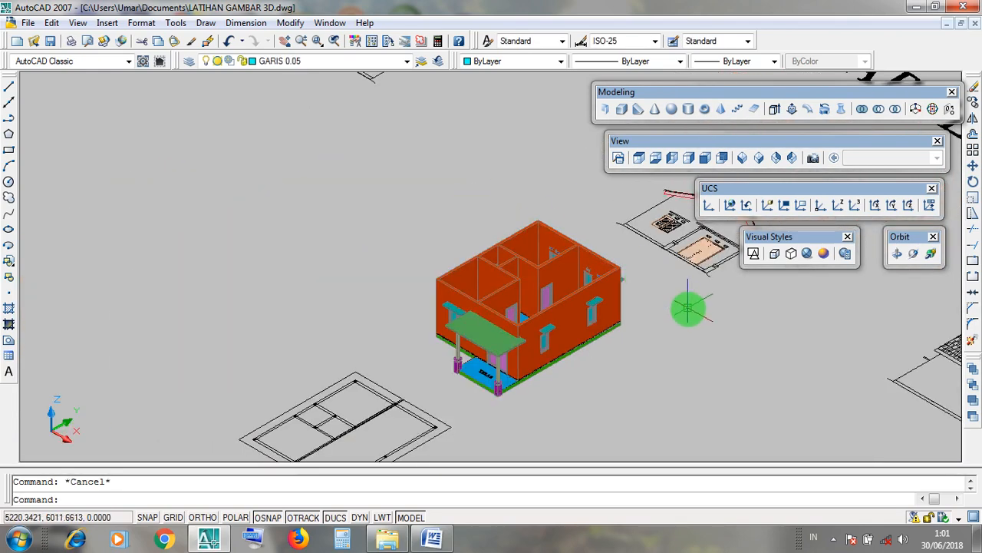
{"action": "mouse_move", "coordinate": [689, 308]}
{"action": "middle_mouse_down"}
{"action": "mouse_move", "coordinate": [620, 314]}
{"action": "mouse_move", "coordinate": [588, 338]}
{"action": "middle_mouse_up"}
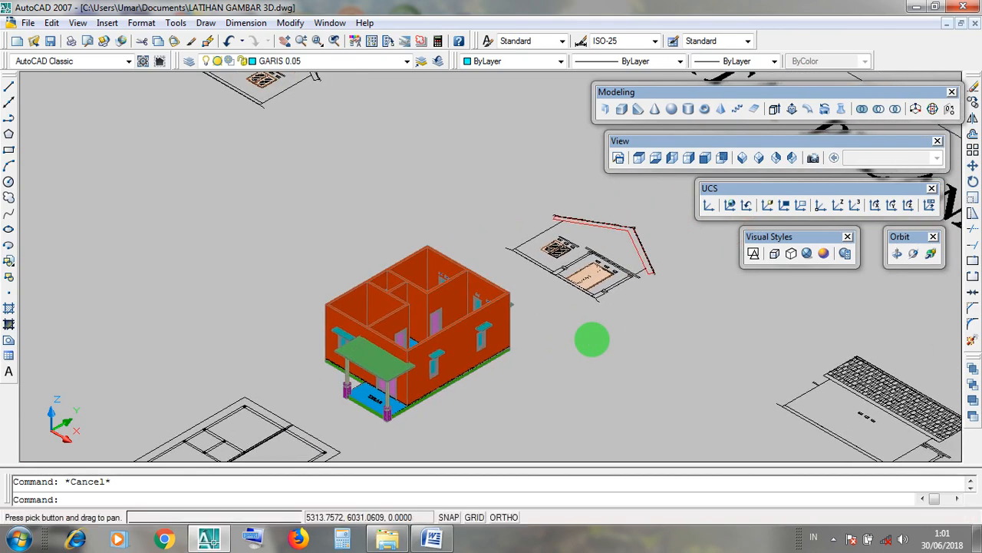
{"action": "left_click_drag", "start_coordinate": [762, 239], "coordinate": [764, 242]}
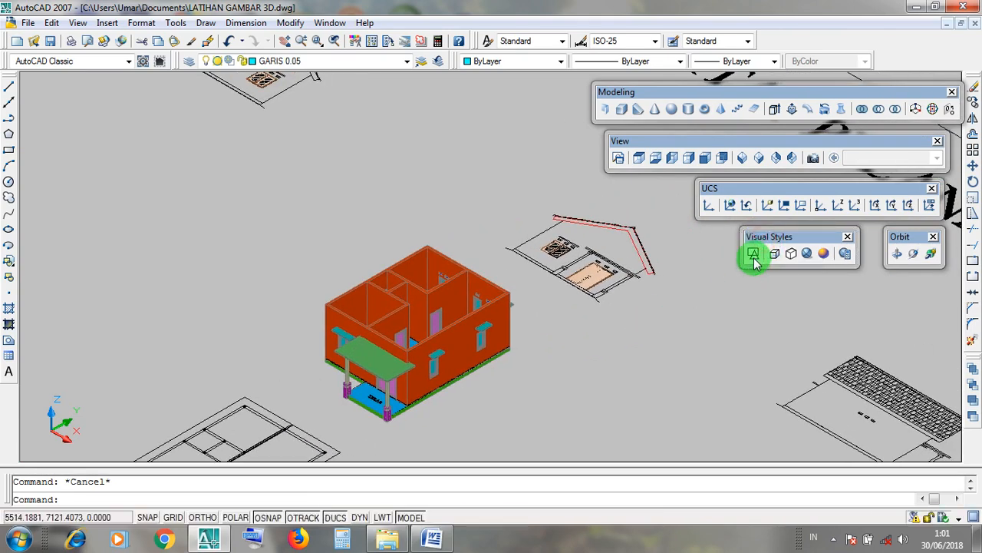
{"action": "left_click", "coordinate": [754, 255]}
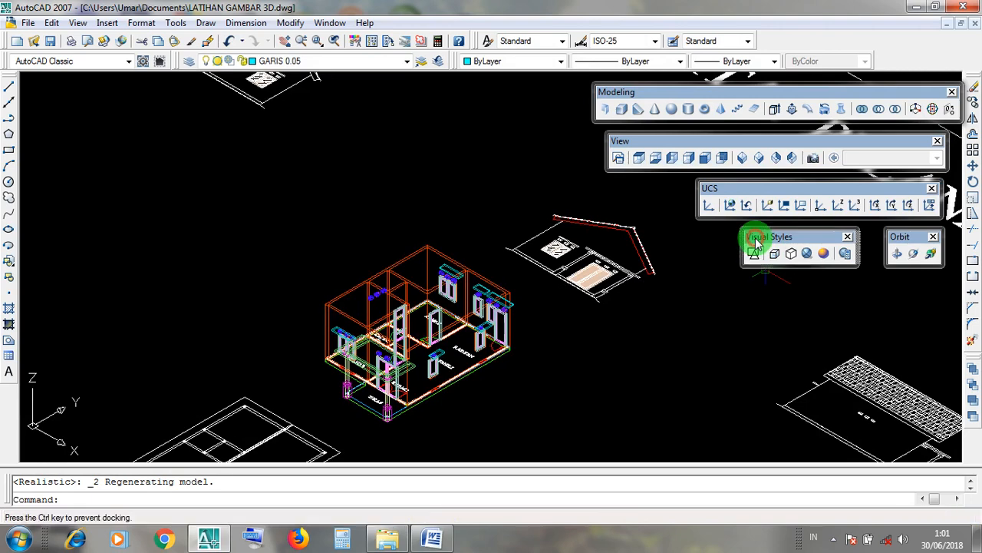
{"action": "left_click", "coordinate": [753, 253]}
{"action": "scroll", "coordinate": [657, 336], "scroll_direction": "down", "scroll_amount": 3}
{"action": "scroll", "coordinate": [657, 336], "scroll_direction": "down", "scroll_amount": 2}
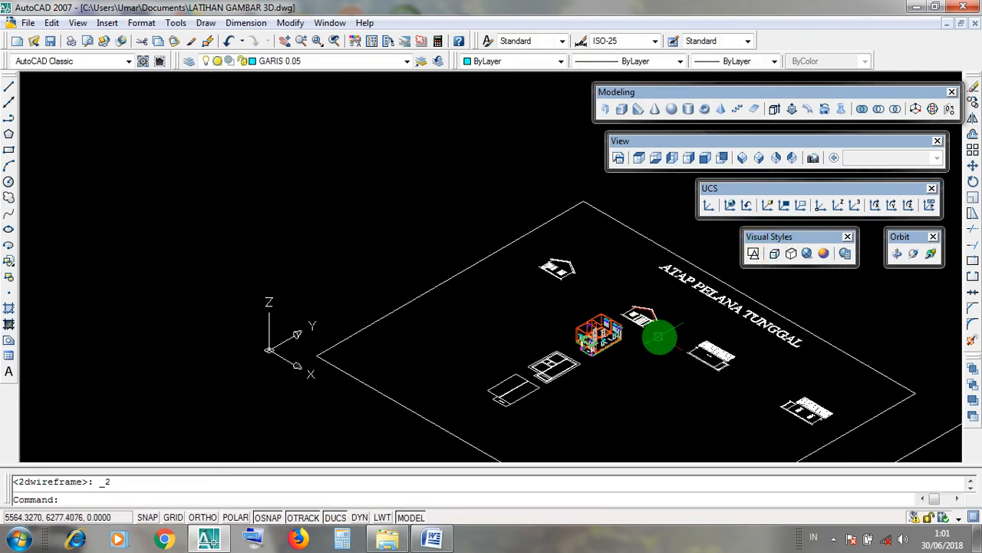
Step: Examine the 2D front elevation beside the wireframe house model, focusing on its roof slopes and gable area
{"action": "scroll", "coordinate": [683, 345], "scroll_direction": "up", "scroll_amount": 6}
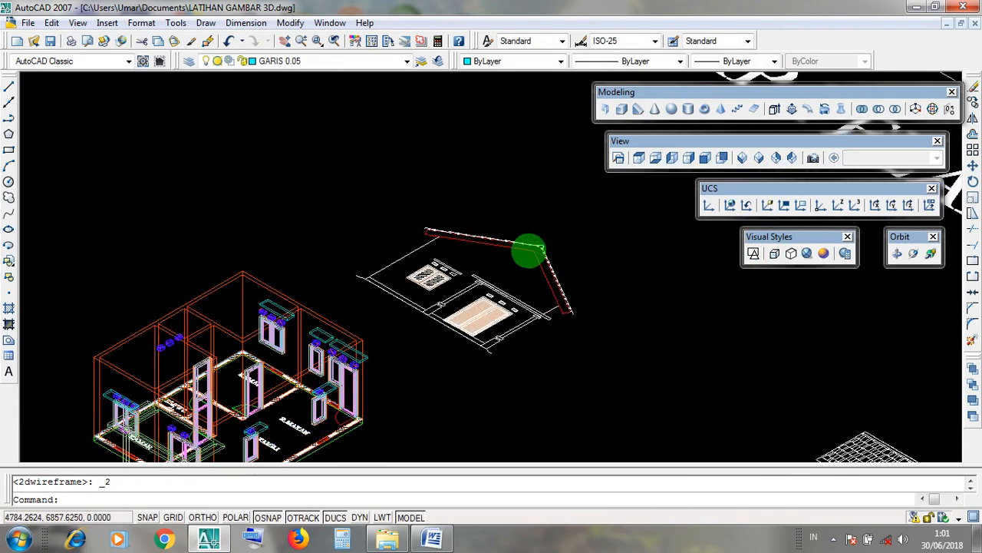
{"action": "left_click", "coordinate": [228, 158]}
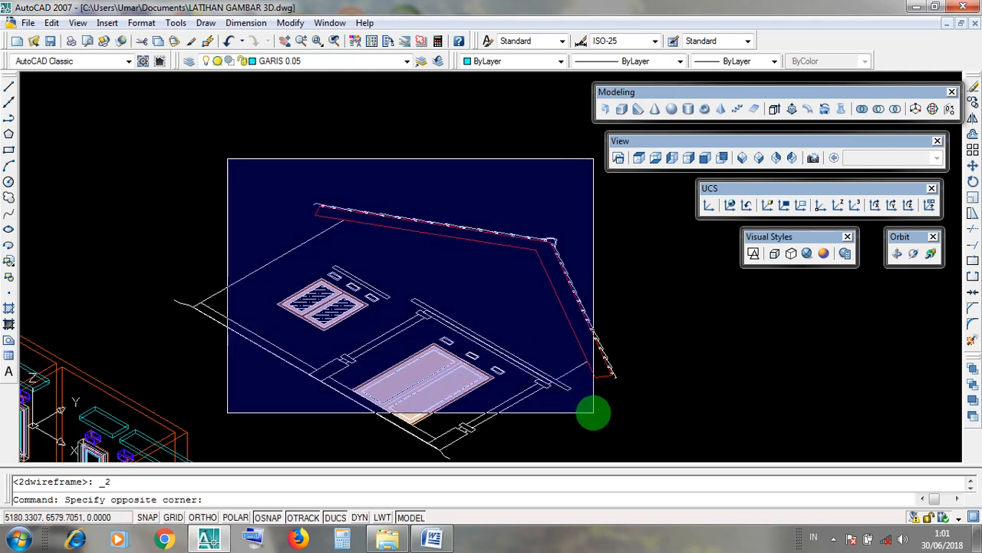
{"action": "scroll", "coordinate": [349, 201], "scroll_direction": "down", "scroll_amount": 4}
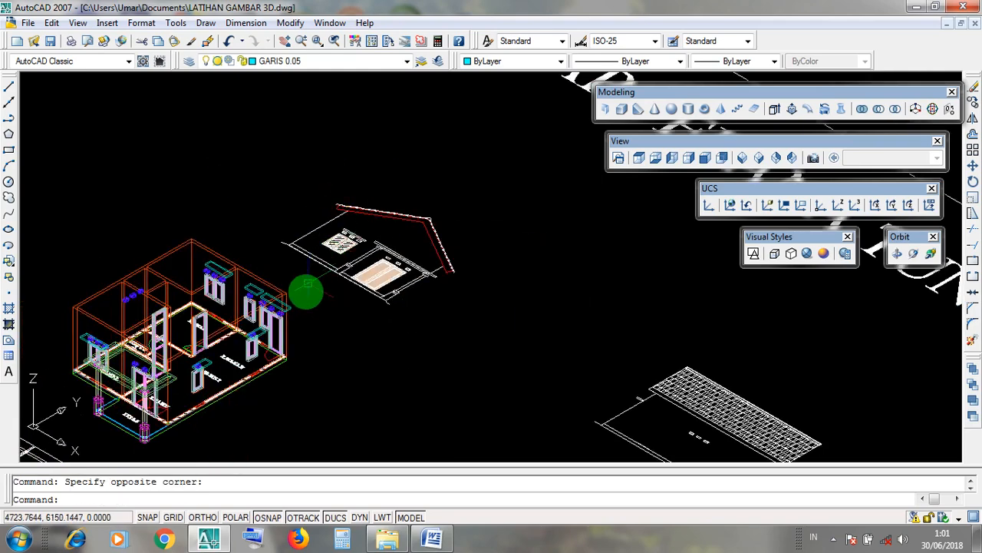
{"action": "scroll", "coordinate": [392, 230], "scroll_direction": "up", "scroll_amount": 3}
{"action": "left_click", "coordinate": [225, 146]}
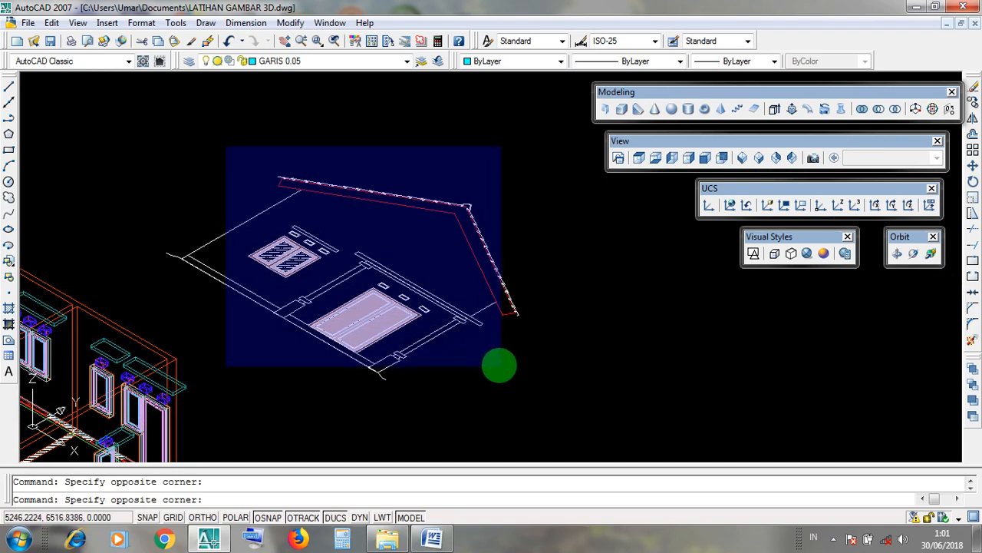
{"action": "left_click", "coordinate": [250, 171]}
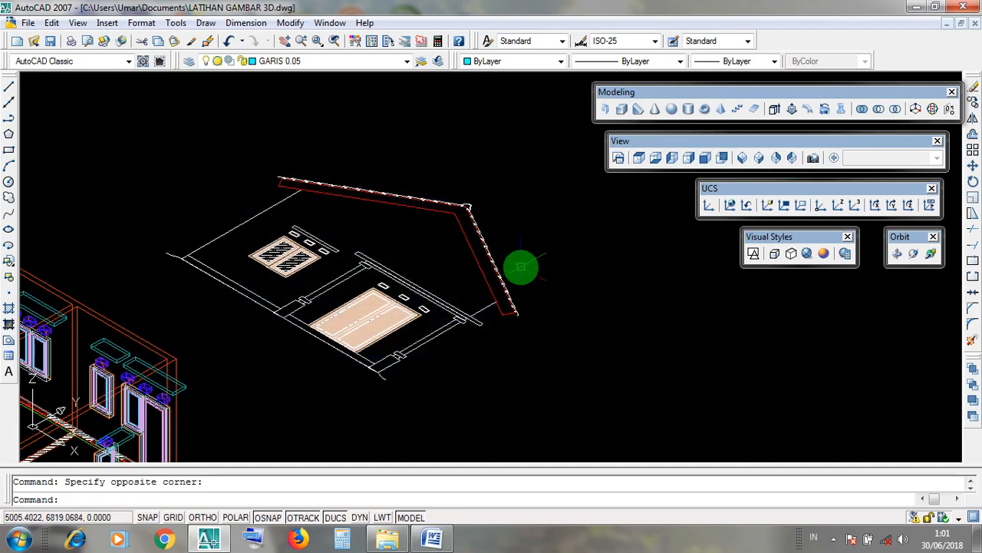
{"action": "scroll", "coordinate": [440, 241], "scroll_direction": "up", "scroll_amount": 3}
{"action": "left_click", "coordinate": [419, 197]}
{"action": "left_click", "coordinate": [440, 231]}
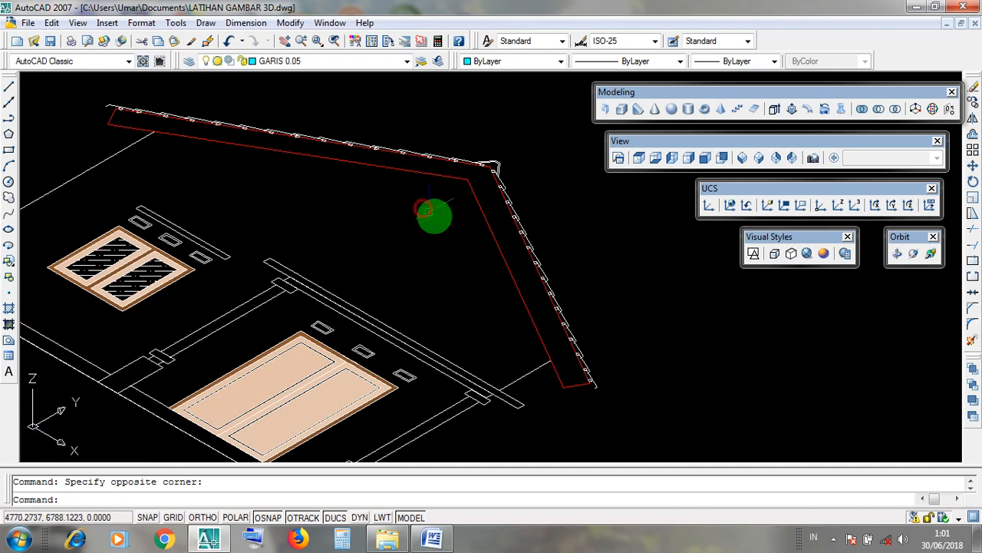
{"action": "scroll", "coordinate": [436, 216], "scroll_direction": "down", "scroll_amount": 5}
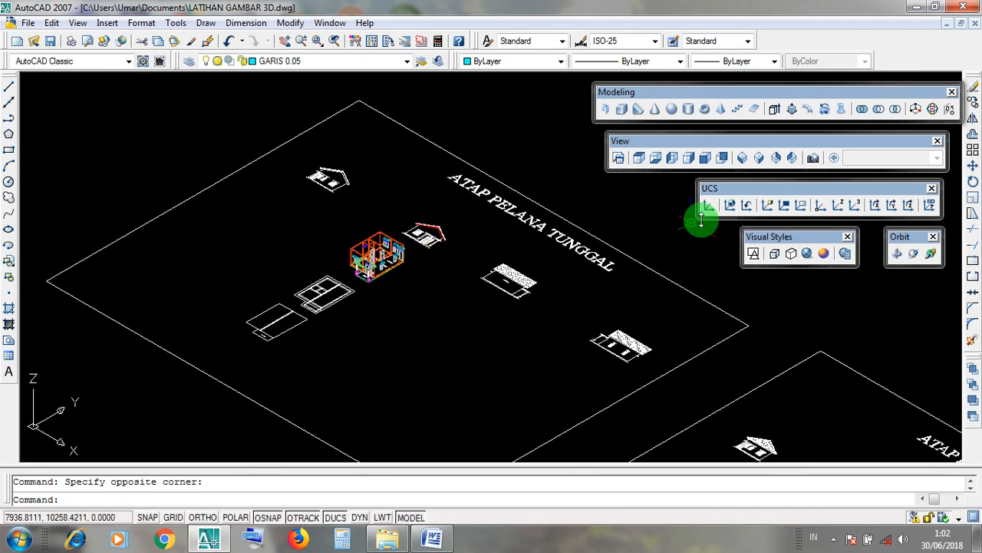
Step: Set the viewpoint to Top and display the ATAP PELANA TUNGGAL layout
{"action": "left_click", "coordinate": [637, 141]}
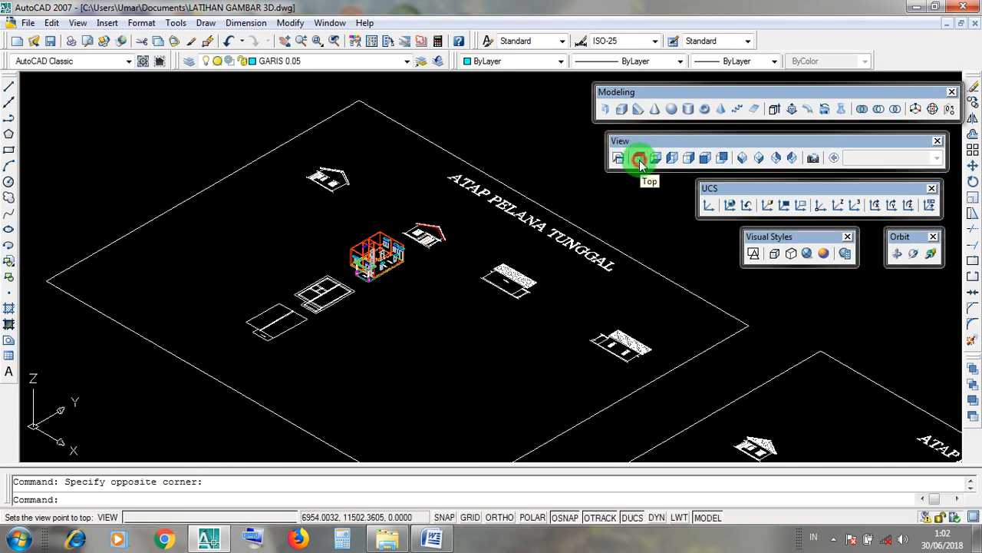
{"action": "left_click", "coordinate": [639, 159]}
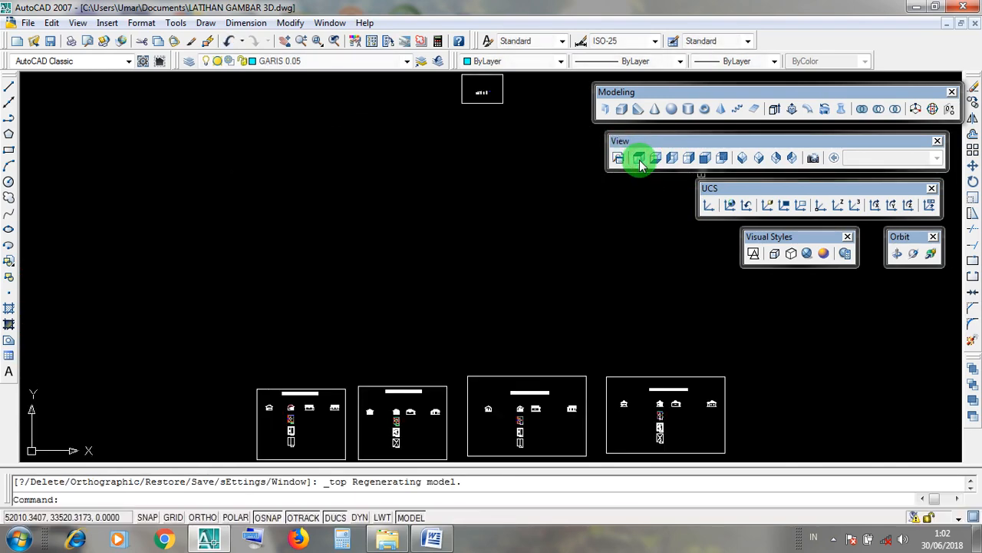
{"action": "scroll", "coordinate": [273, 451], "scroll_direction": "up", "scroll_amount": 5}
{"action": "scroll", "coordinate": [303, 402], "scroll_direction": "up", "scroll_amount": 2}
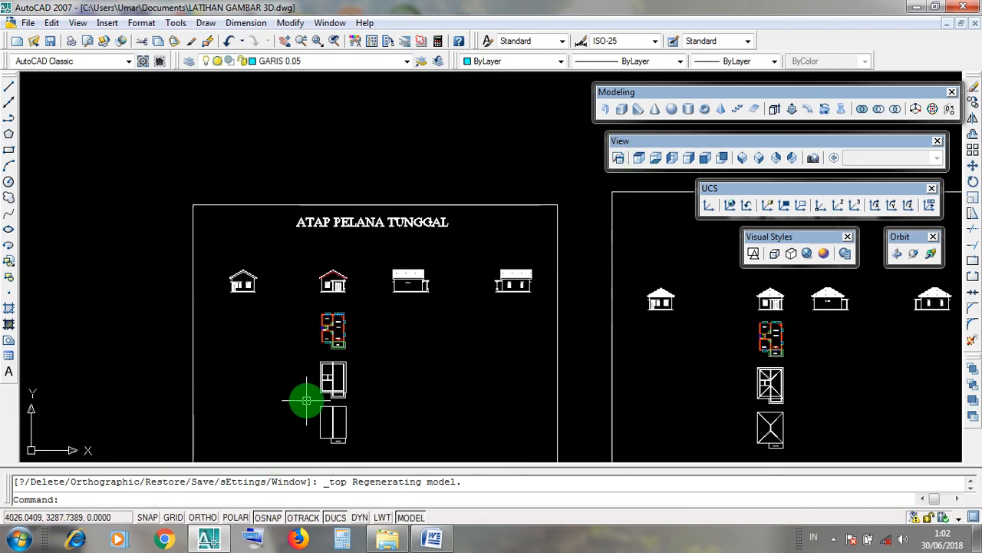
Step: Examine the triangular gable area between the roof slopes and the wall tops on the 2D front elevation
{"action": "scroll", "coordinate": [380, 217], "scroll_direction": "up", "scroll_amount": 4}
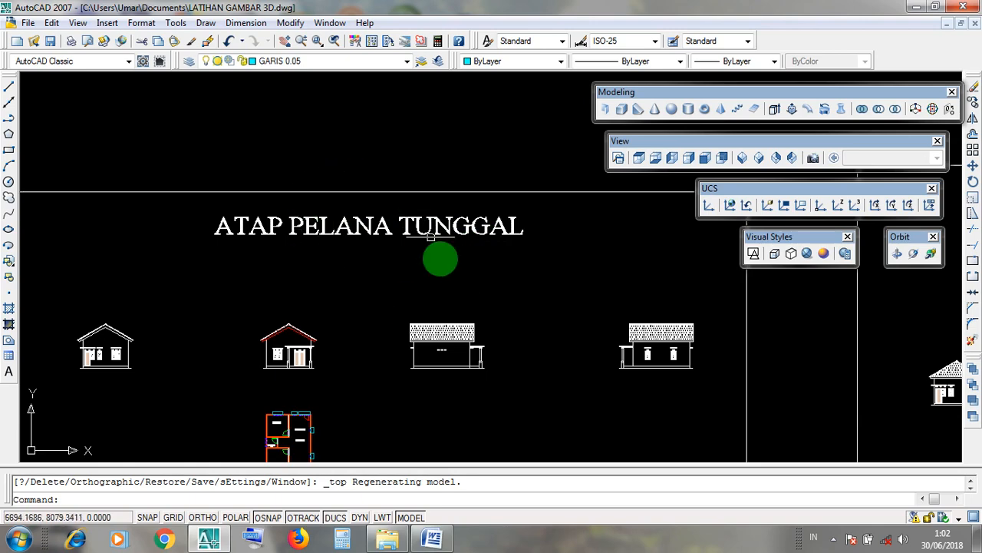
{"action": "scroll", "coordinate": [254, 376], "scroll_direction": "up", "scroll_amount": 5}
{"action": "scroll", "coordinate": [254, 376], "scroll_direction": "up", "scroll_amount": 2}
{"action": "scroll", "coordinate": [391, 222], "scroll_direction": "up", "scroll_amount": 3}
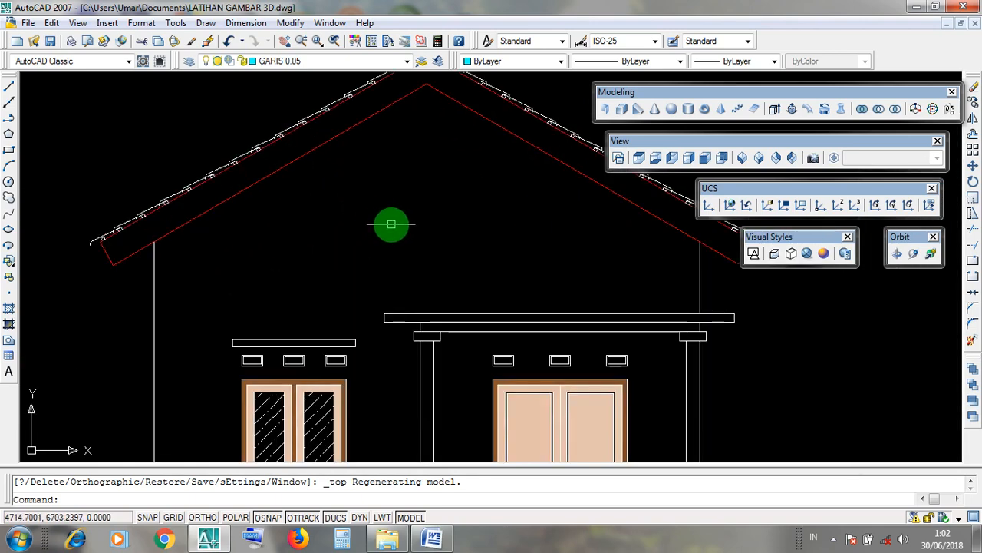
{"action": "scroll", "coordinate": [391, 222], "scroll_direction": "down", "scroll_amount": 3}
{"action": "scroll", "coordinate": [393, 227], "scroll_direction": "up", "scroll_amount": 2}
{"action": "scroll", "coordinate": [393, 227], "scroll_direction": "up", "scroll_amount": 3}
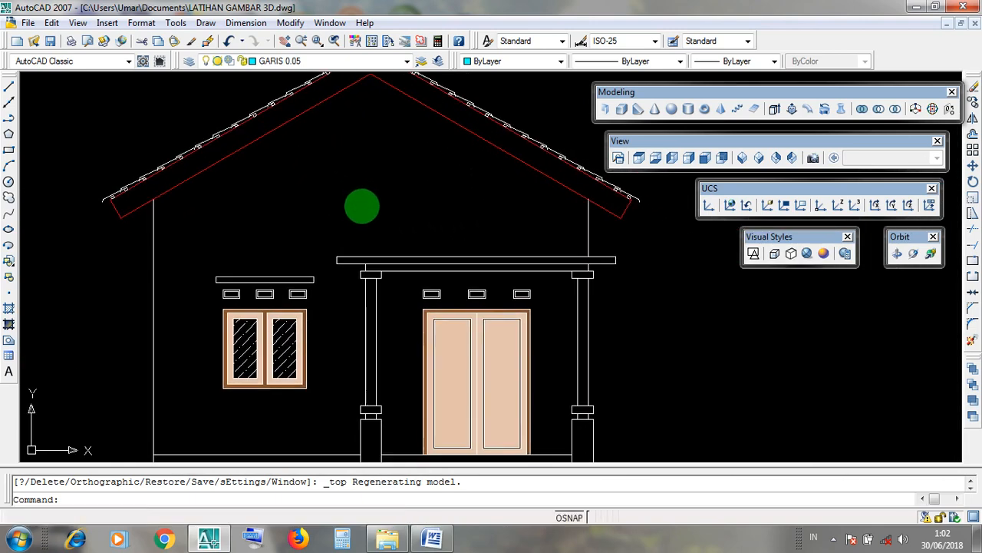
{"action": "scroll", "coordinate": [364, 207], "scroll_direction": "down", "scroll_amount": 3}
{"action": "scroll", "coordinate": [365, 205], "scroll_direction": "up", "scroll_amount": 2}
{"action": "middle_click_drag", "start_coordinate": [364, 206], "coordinate": [366, 223]}
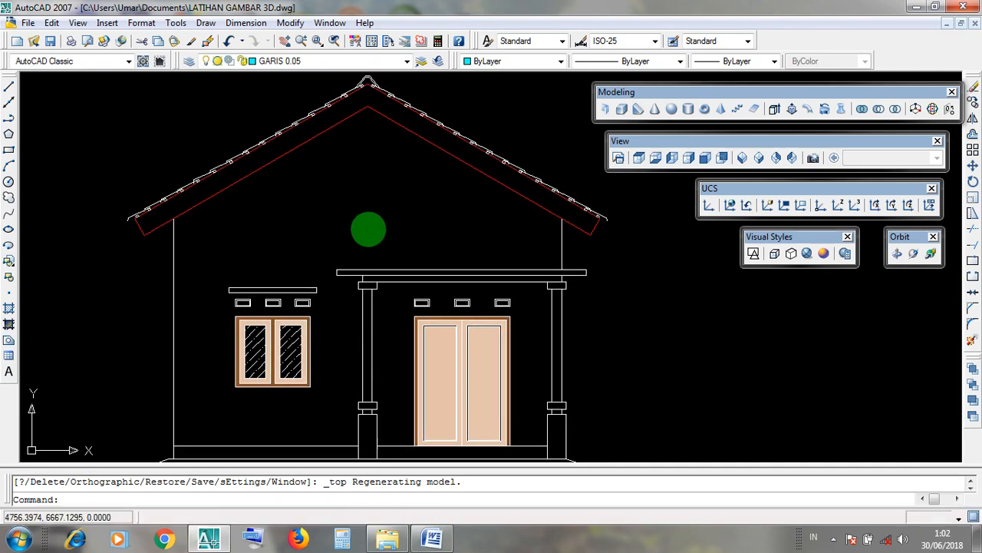
{"action": "scroll", "coordinate": [366, 223], "scroll_direction": "down", "scroll_amount": 2}
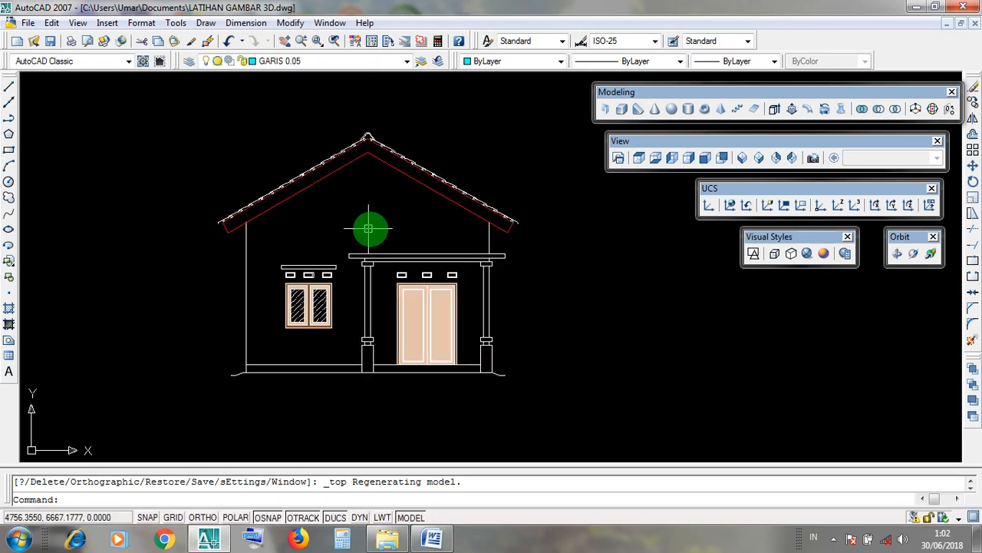
Step: Minimise LATIHAN GAMBAR 3D, check LATIHAN GAMBAR 2D, and bring up the finished house model in BELAJAR 3D 1.dwg
{"action": "left_click", "coordinate": [944, 23]}
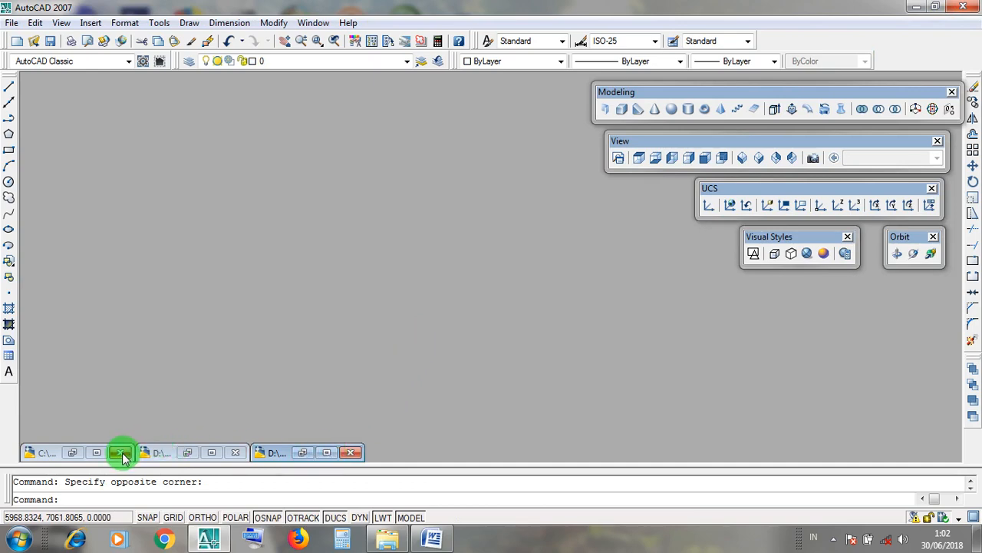
{"action": "left_click", "coordinate": [323, 452]}
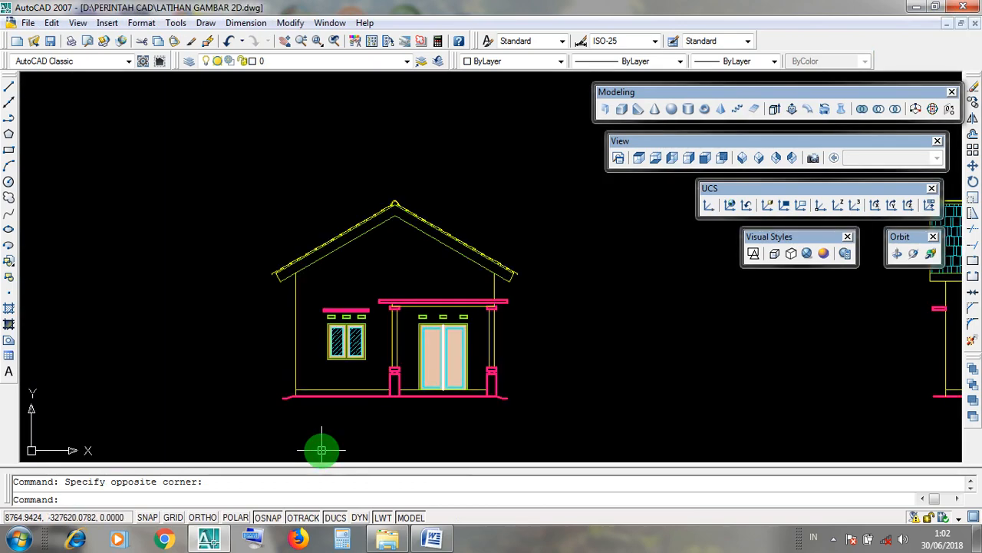
{"action": "left_click", "coordinate": [948, 24]}
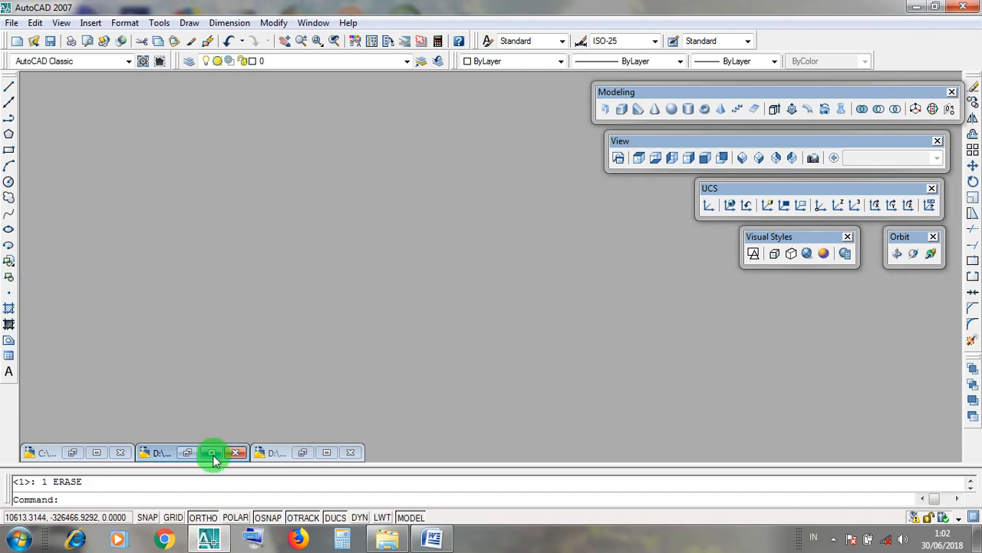
{"action": "left_click", "coordinate": [213, 454]}
{"action": "middle_click_drag", "start_coordinate": [315, 348], "coordinate": [389, 274]}
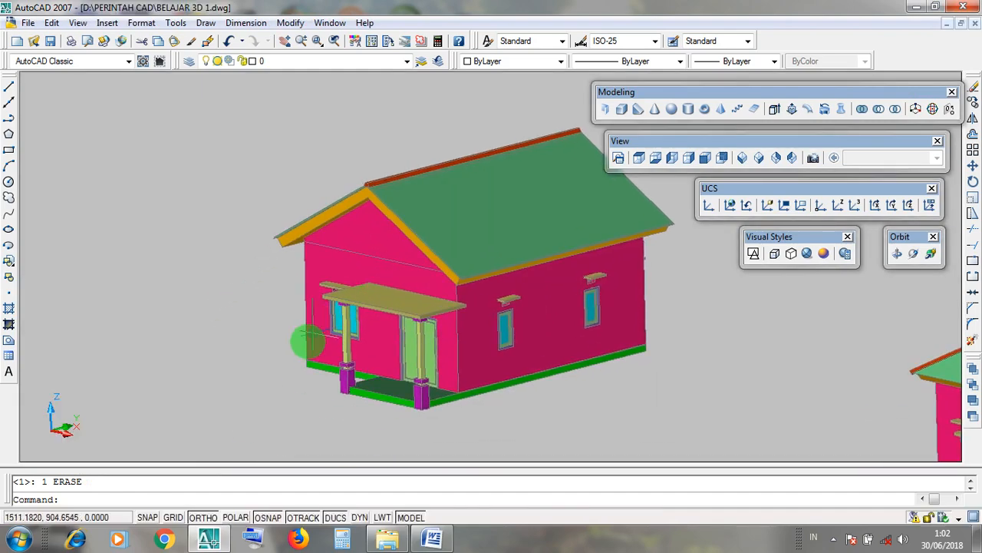
Step: Select the LANTAI floor slab of the finished house and inspect its edge below the front wall corner
{"action": "scroll", "coordinate": [307, 343], "scroll_direction": "up", "scroll_amount": 5}
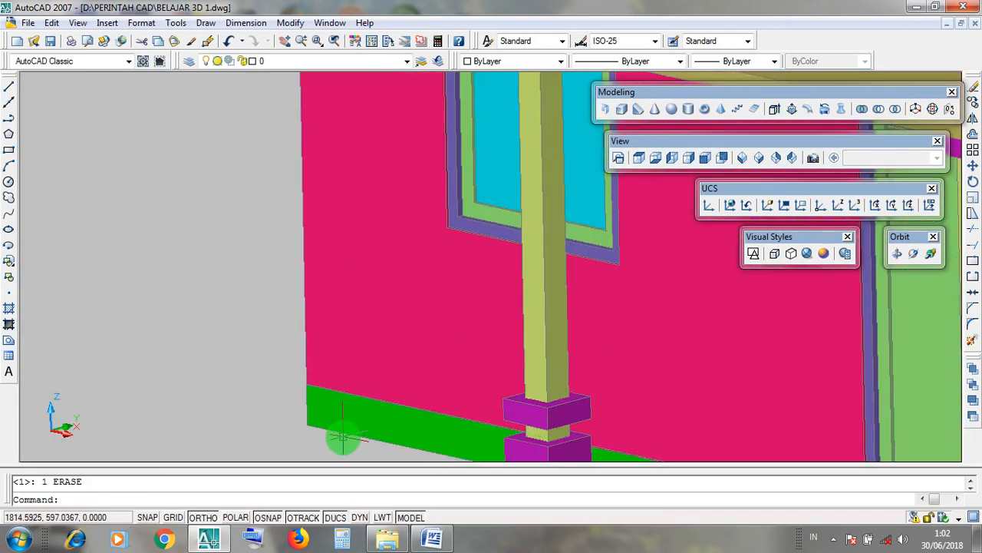
{"action": "middle_click_drag", "start_coordinate": [342, 434], "coordinate": [329, 366]}
{"action": "left_click", "coordinate": [331, 362]}
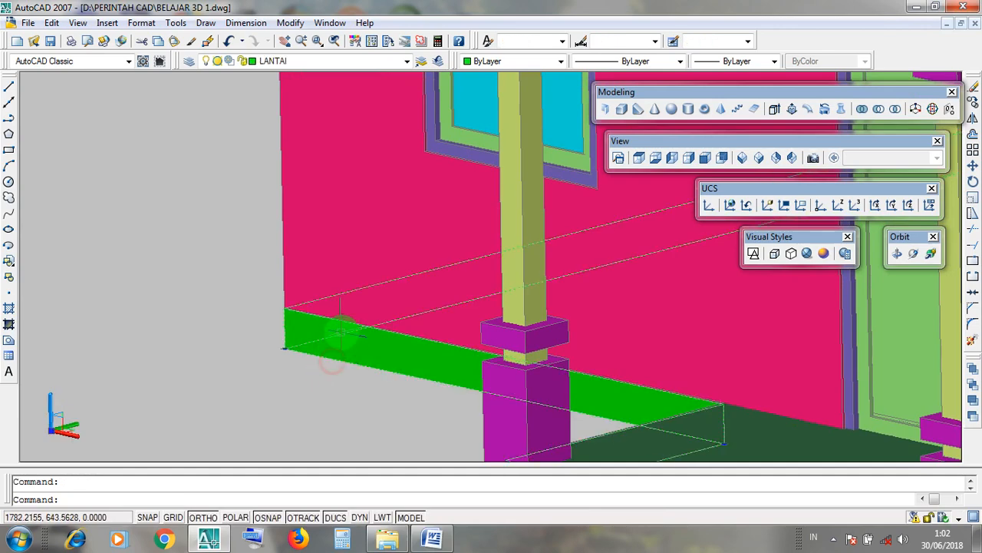
{"action": "scroll", "coordinate": [344, 325], "scroll_direction": "up", "scroll_amount": 3}
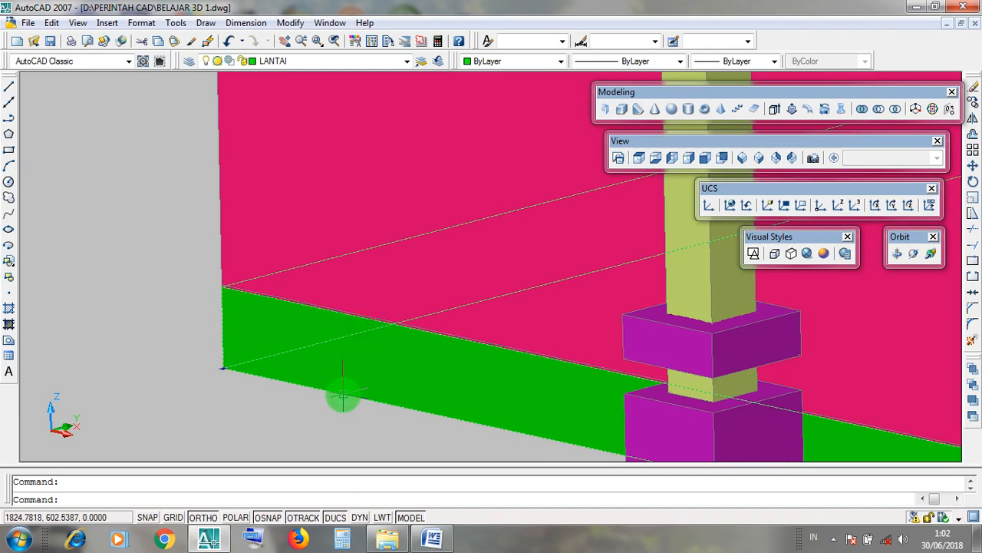
{"action": "scroll", "coordinate": [342, 395], "scroll_direction": "down", "scroll_amount": 3}
{"action": "key", "text": "Escape"}
{"action": "scroll", "coordinate": [341, 372], "scroll_direction": "up", "scroll_amount": 4}
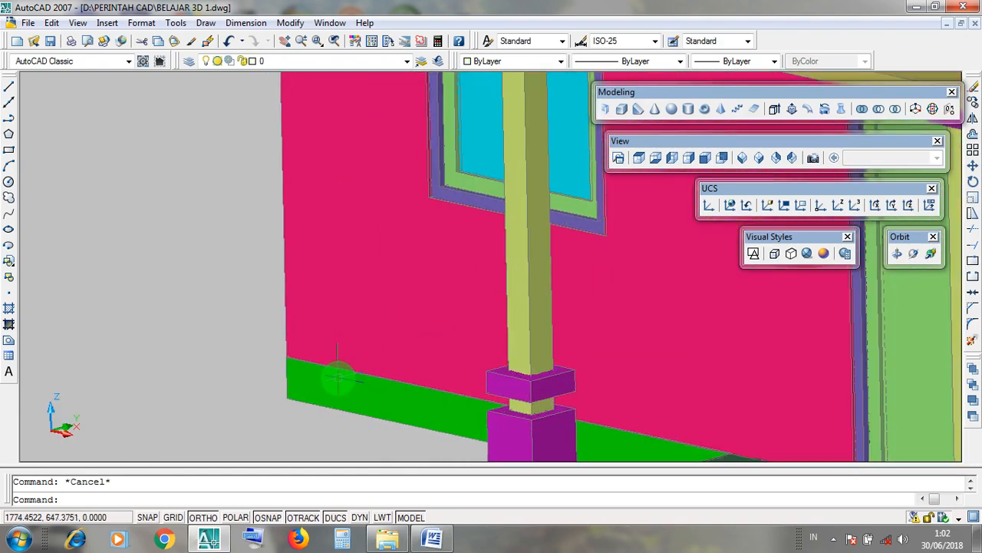
{"action": "left_click", "coordinate": [343, 357]}
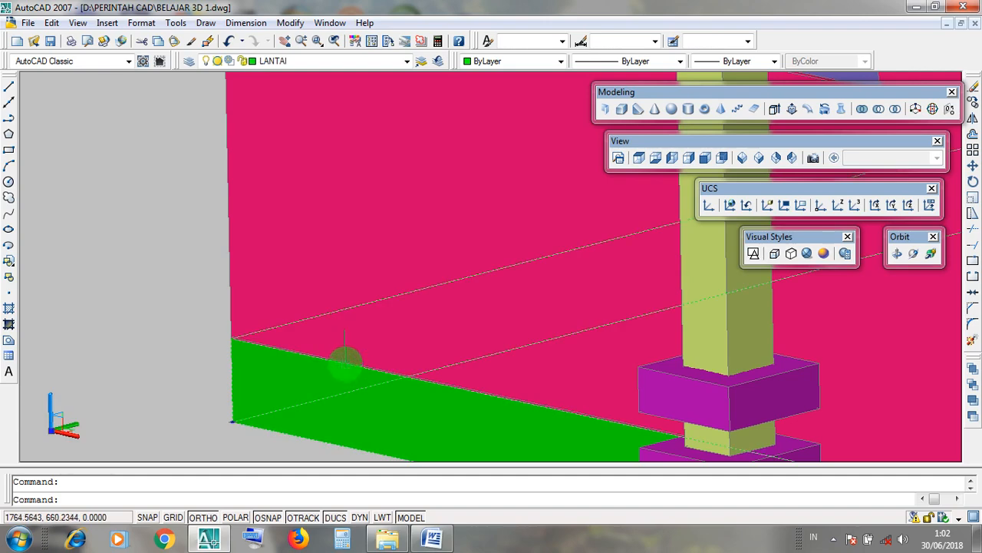
{"action": "scroll", "coordinate": [348, 368], "scroll_direction": "down", "scroll_amount": 3}
{"action": "scroll", "coordinate": [348, 368], "scroll_direction": "down", "scroll_amount": 3}
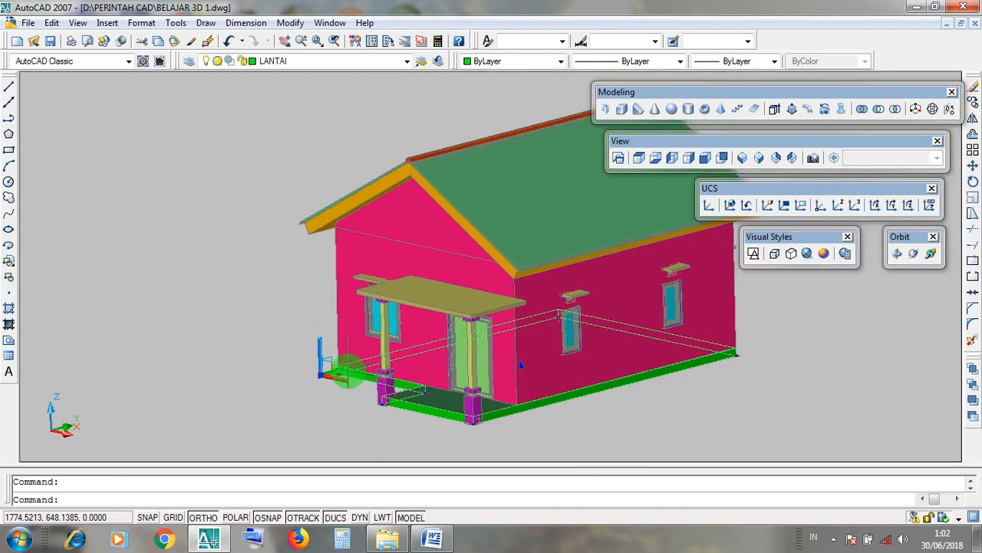
Step: Examine the front wall's extent from the floor slab's top edge up to the base of the gable
{"action": "scroll", "coordinate": [348, 368], "scroll_direction": "up", "scroll_amount": 5}
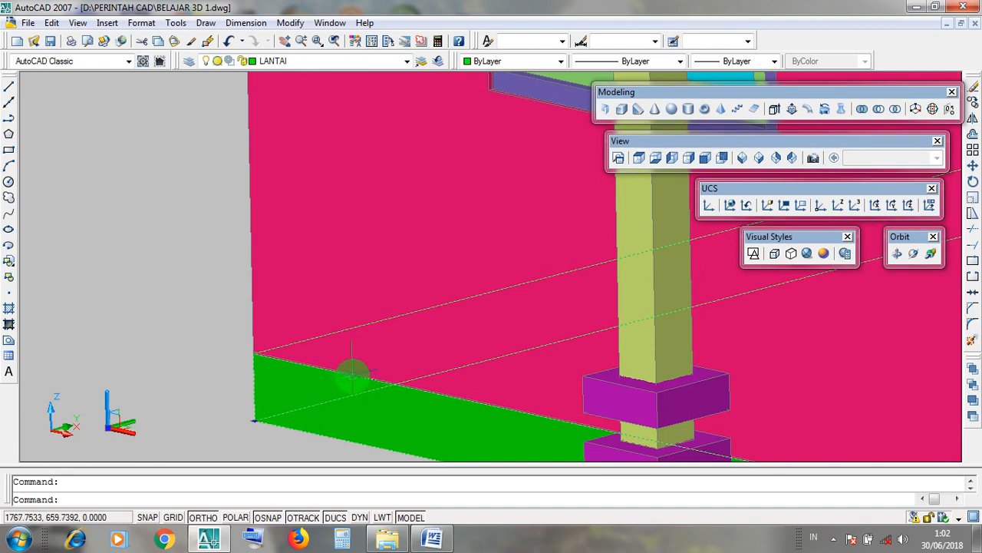
{"action": "scroll", "coordinate": [351, 371], "scroll_direction": "down", "scroll_amount": 2}
{"action": "scroll", "coordinate": [350, 371], "scroll_direction": "down", "scroll_amount": 2}
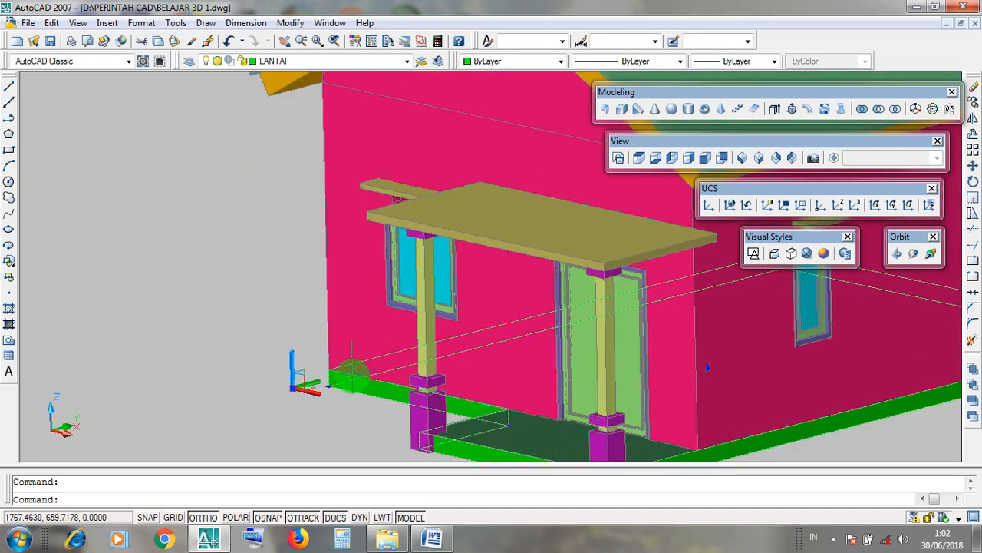
{"action": "middle_click_drag", "start_coordinate": [345, 367], "coordinate": [347, 420]}
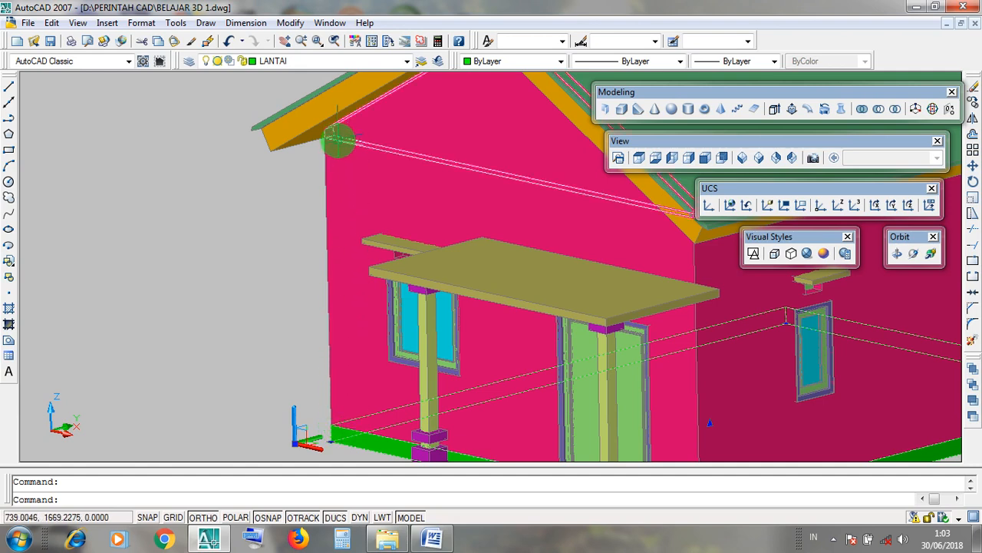
{"action": "scroll", "coordinate": [346, 434], "scroll_direction": "up", "scroll_amount": 3}
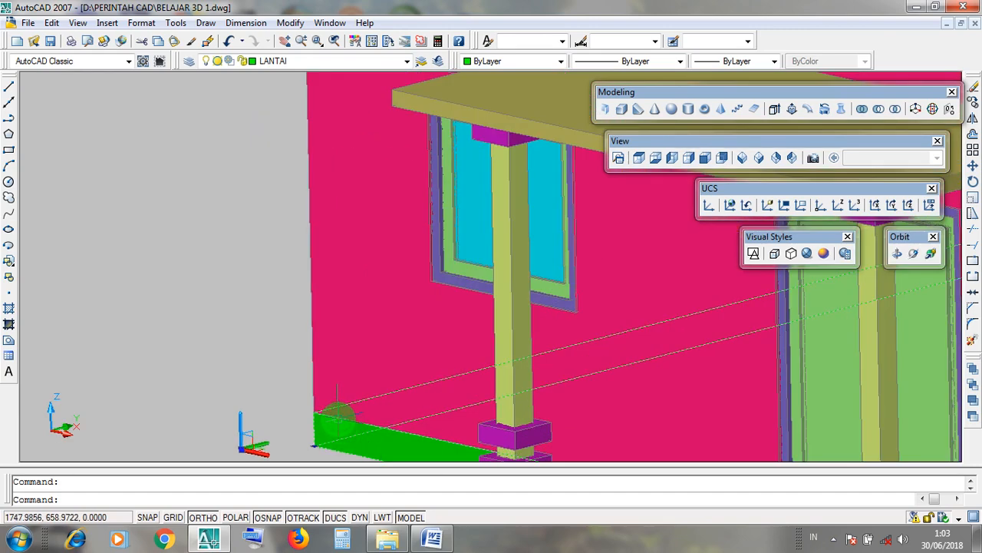
{"action": "scroll", "coordinate": [338, 414], "scroll_direction": "down", "scroll_amount": 3}
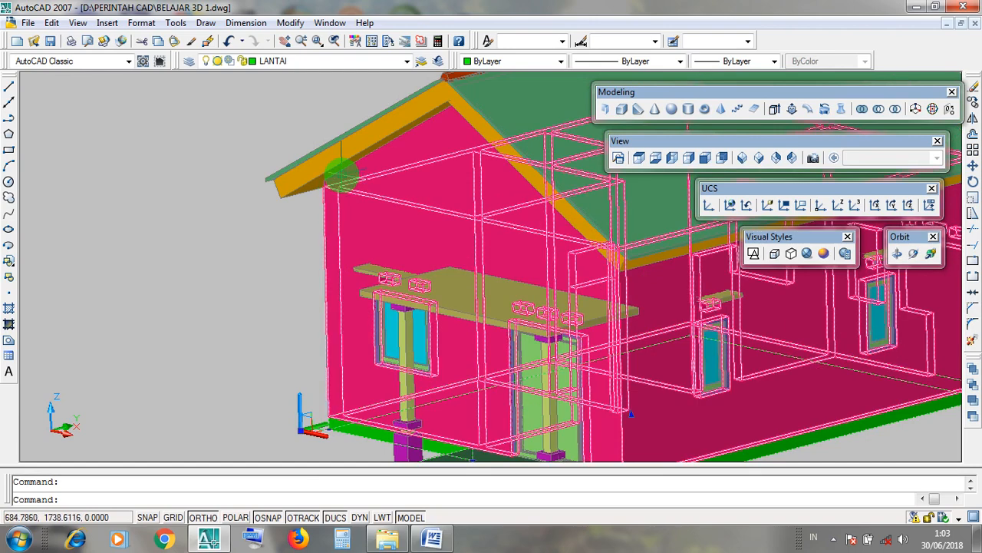
Step: Erase the finished house's front gable wall, LANTAI floor slab, near roof covering and fascia to expose the wall top and base
{"action": "left_click", "coordinate": [341, 175]}
{"action": "key", "text": "Delete"}
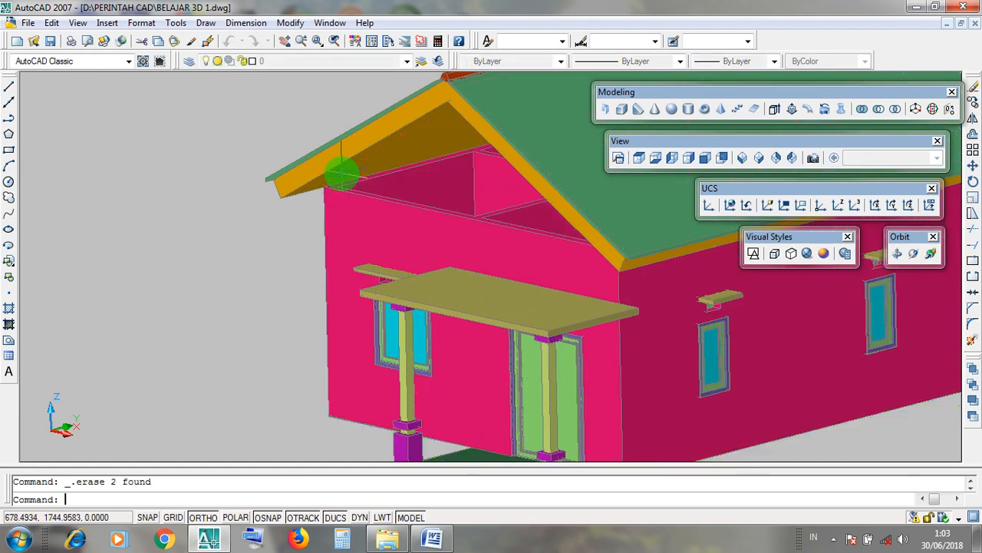
{"action": "scroll", "coordinate": [361, 192], "scroll_direction": "up", "scroll_amount": 2}
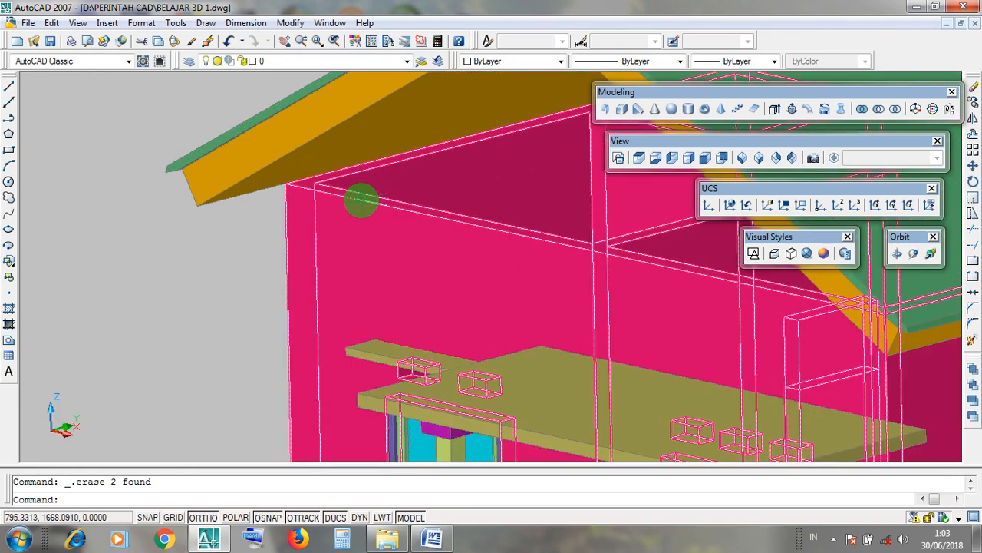
{"action": "scroll", "coordinate": [362, 222], "scroll_direction": "down", "scroll_amount": 1}
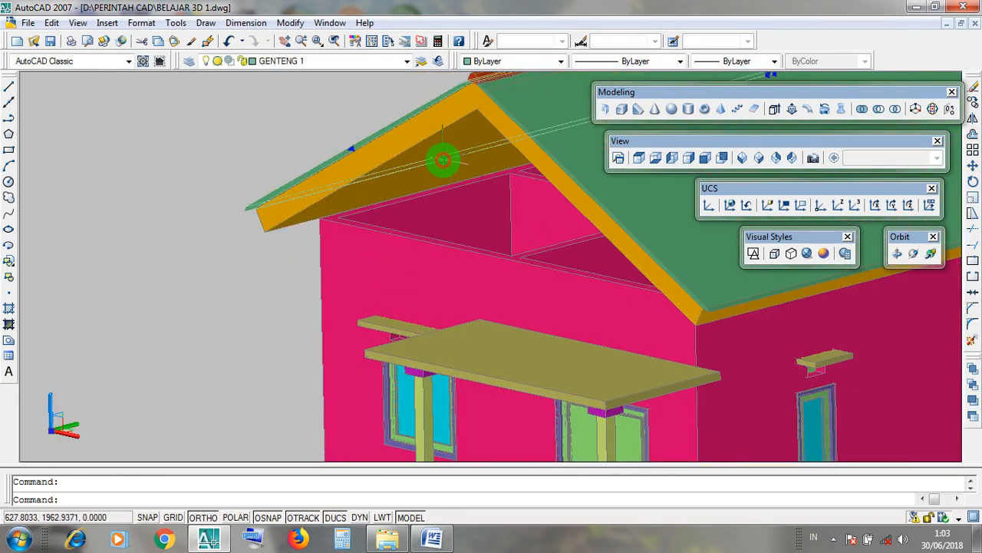
{"action": "left_click", "coordinate": [438, 163]}
{"action": "key", "text": "Delete"}
{"action": "middle_click_drag", "start_coordinate": [395, 214], "coordinate": [401, 145]}
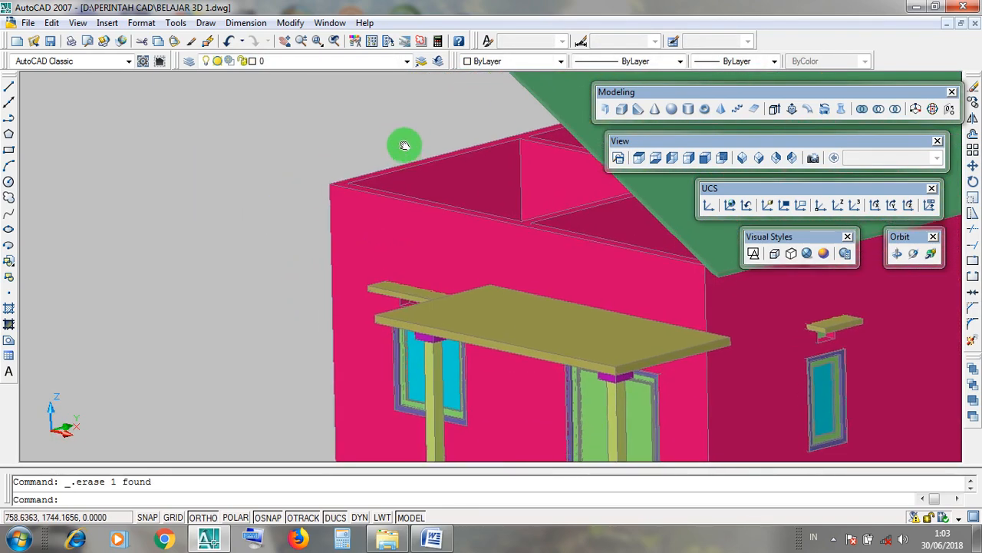
Step: Examine the finished house's front wall height from the KRAMIK floor's edge up to the wall's top corner
{"action": "left_click", "coordinate": [386, 151]}
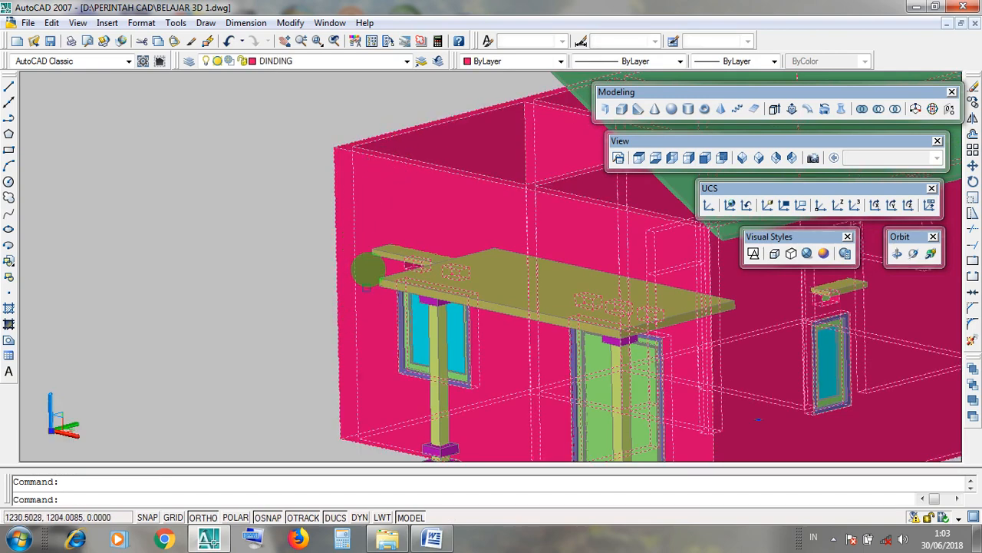
{"action": "key", "text": "Escape"}
{"action": "left_click", "coordinate": [379, 157]}
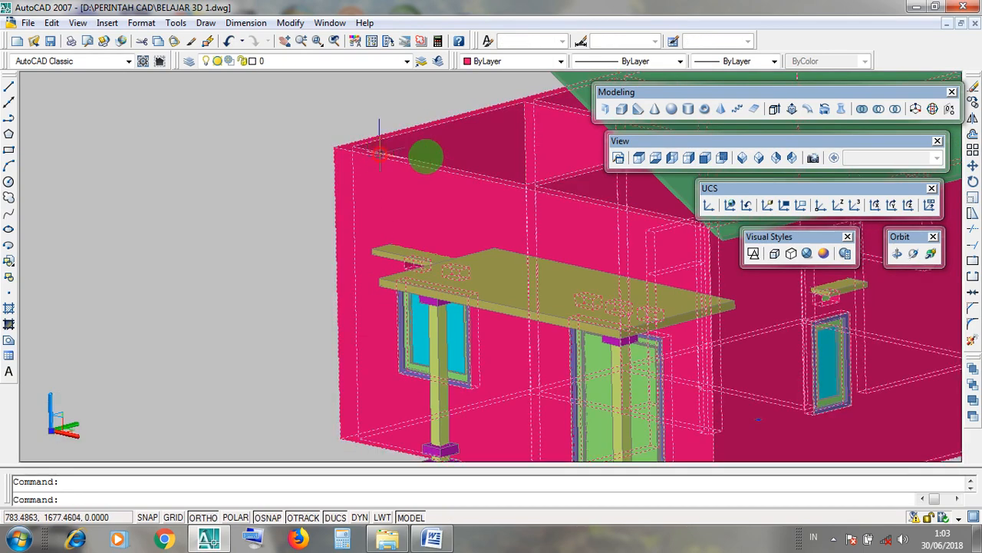
{"action": "scroll", "coordinate": [454, 224], "scroll_direction": "down", "scroll_amount": 4}
{"action": "key", "text": "Escape"}
{"action": "scroll", "coordinate": [465, 188], "scroll_direction": "up", "scroll_amount": 2}
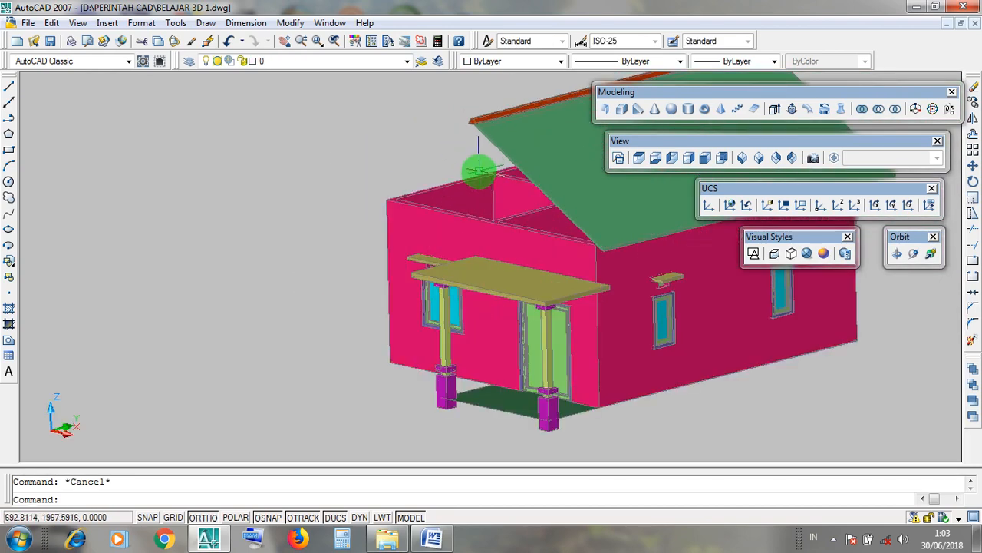
{"action": "scroll", "coordinate": [390, 362], "scroll_direction": "up", "scroll_amount": 3}
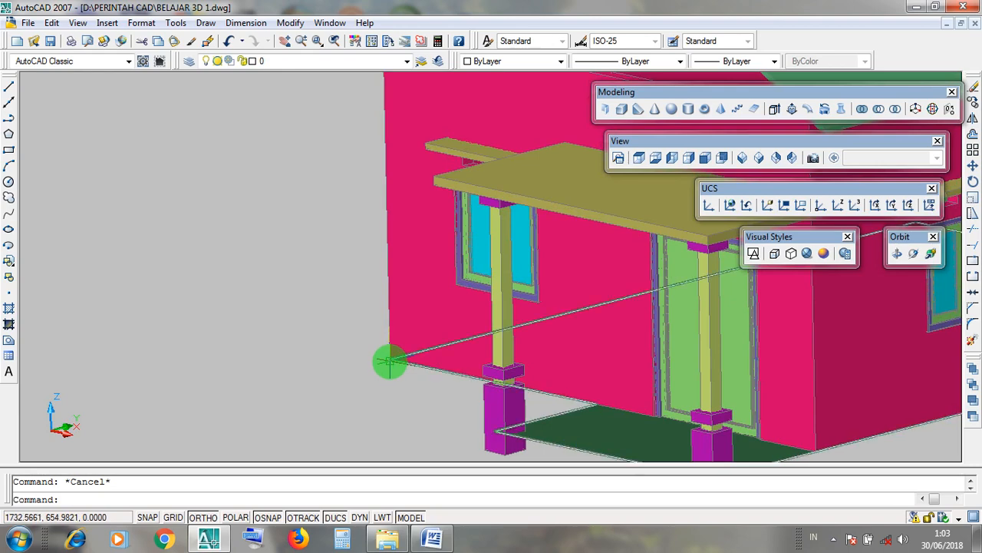
{"action": "left_click", "coordinate": [389, 363]}
{"action": "scroll", "coordinate": [389, 362], "scroll_direction": "down", "scroll_amount": 2}
{"action": "left_click", "coordinate": [386, 155]}
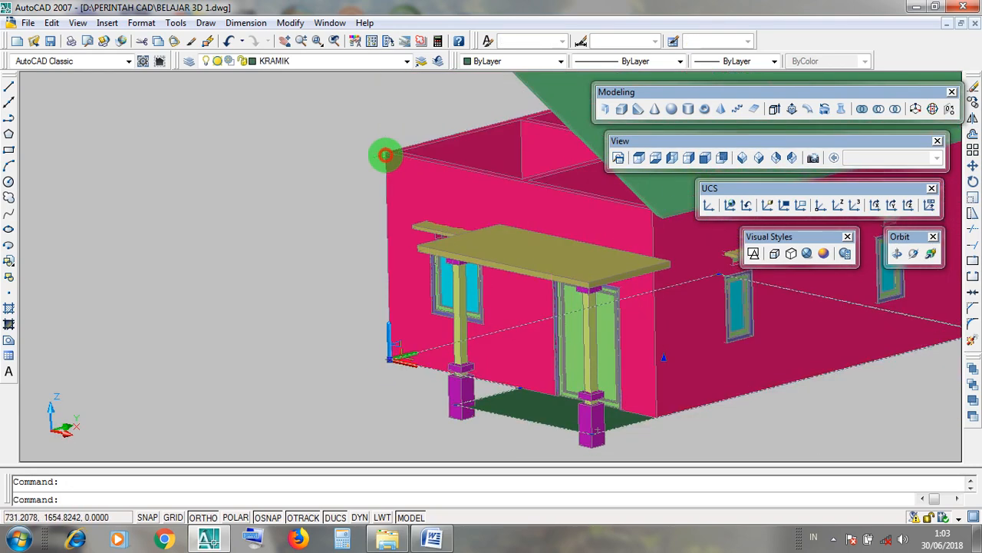
{"action": "key", "text": "Escape"}
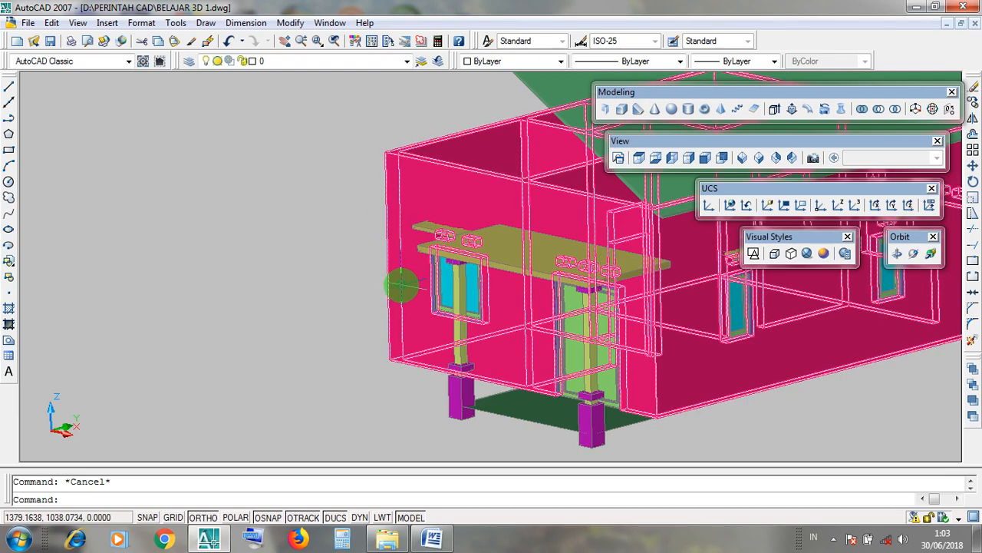
Step: Undo the erasures of the finished house's gable wall, floor slab, roof covering and fascia
{"action": "left_click", "coordinate": [230, 43]}
{"action": "left_click", "coordinate": [230, 42]}
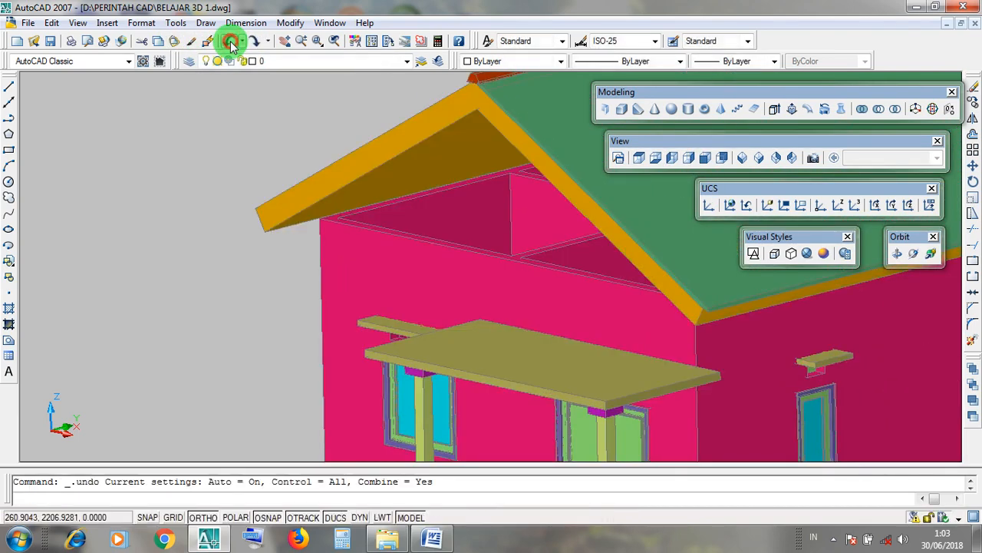
{"action": "left_click", "coordinate": [231, 42]}
{"action": "left_click", "coordinate": [230, 42]}
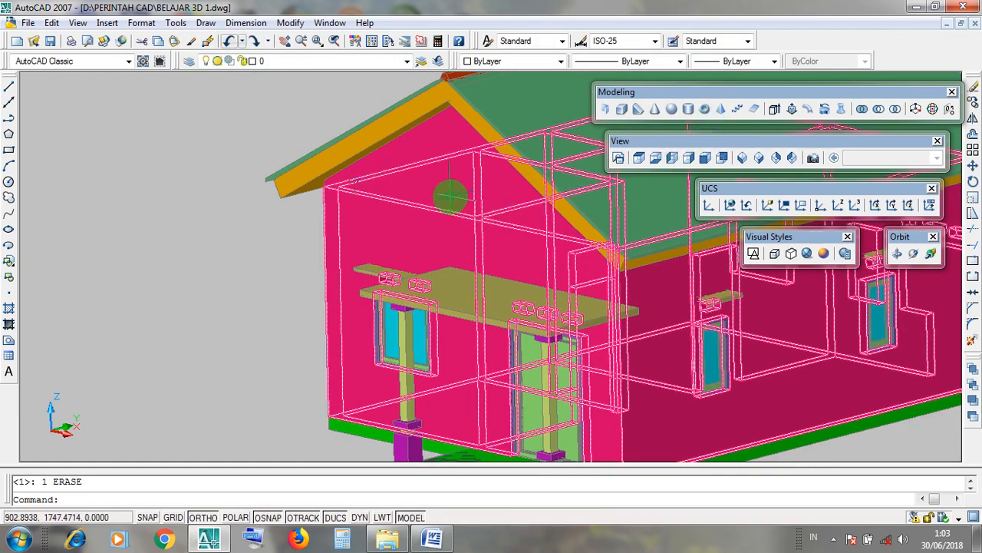
Step: Minimise BELAJAR 3D 1.dwg and bring up LATIHAN GAMBAR 3D.dwg at full size
{"action": "left_click", "coordinate": [946, 23]}
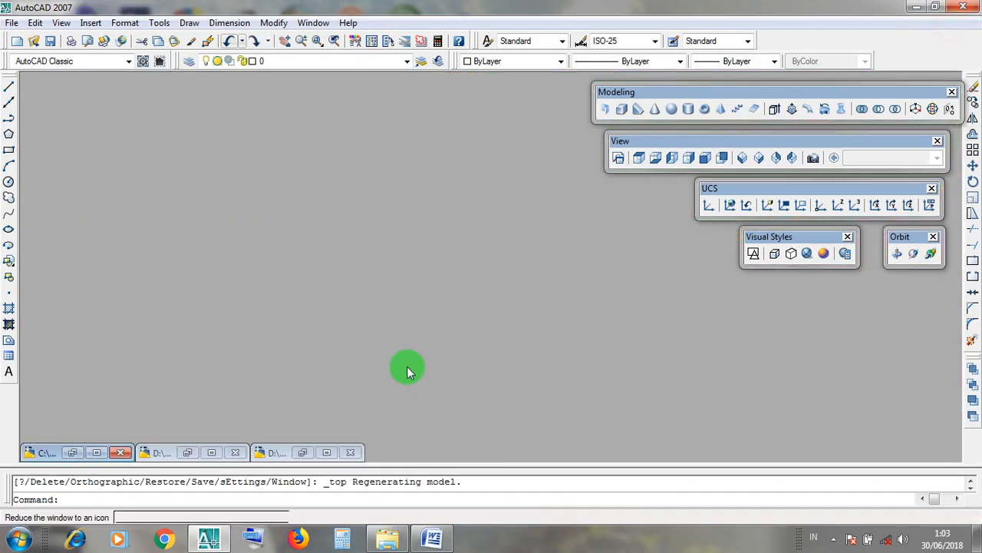
{"action": "left_click", "coordinate": [213, 453]}
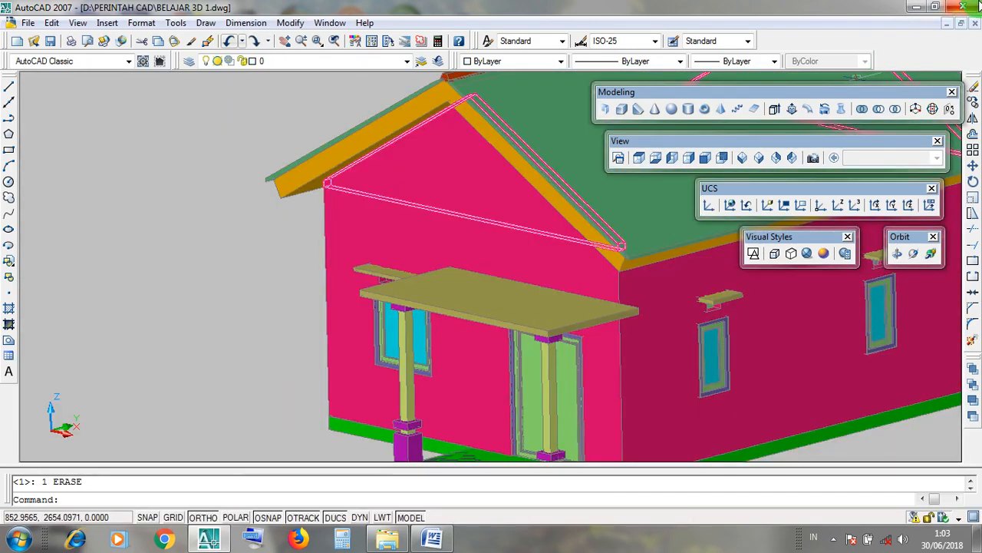
{"action": "left_click", "coordinate": [948, 23]}
{"action": "left_click", "coordinate": [92, 452]}
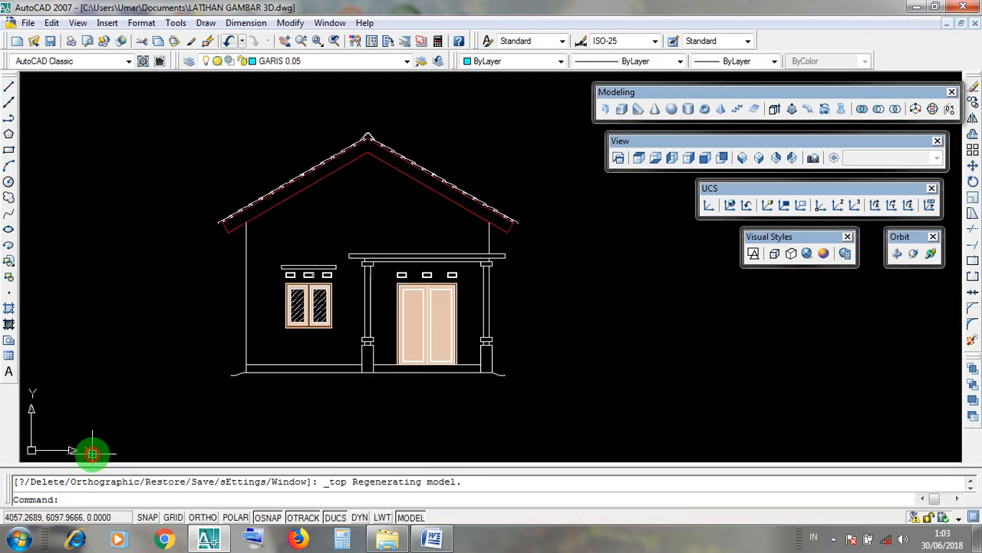
Step: Select the floor line on the 2D front elevation and examine the wall's extent from it up to the roof
{"action": "scroll", "coordinate": [201, 347], "scroll_direction": "up", "scroll_amount": 2}
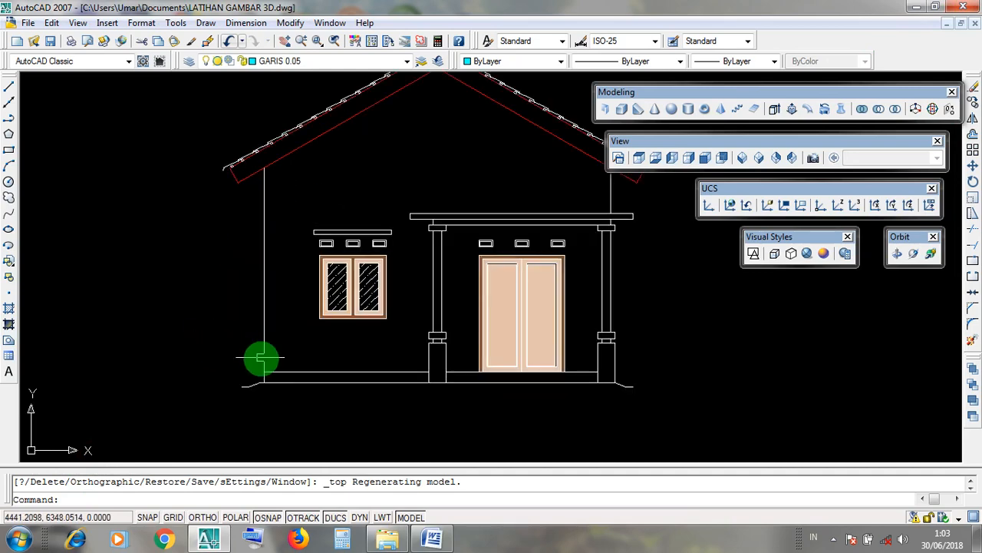
{"action": "left_click", "coordinate": [277, 373]}
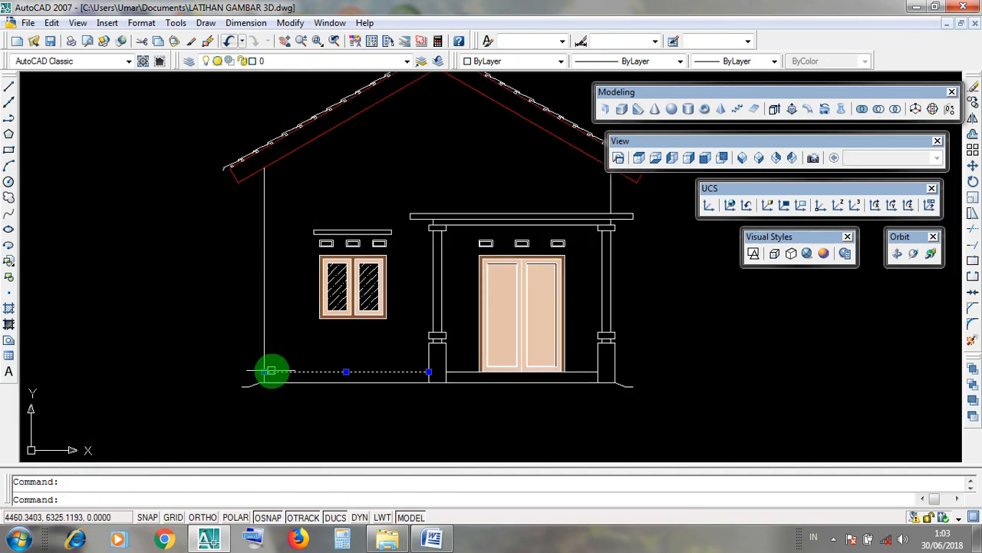
{"action": "middle_click_drag", "start_coordinate": [286, 183], "coordinate": [274, 222]}
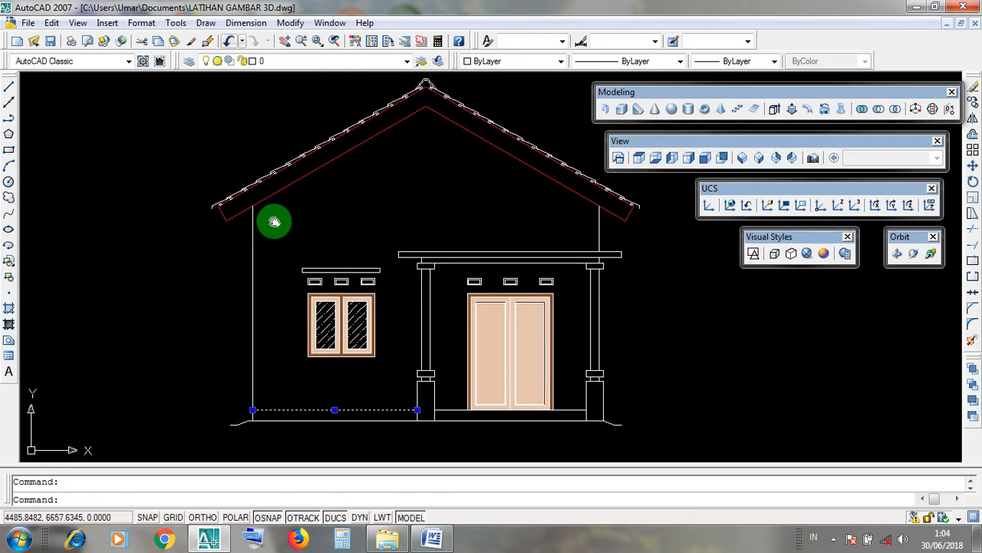
{"action": "scroll", "coordinate": [273, 222], "scroll_direction": "down", "scroll_amount": 5}
{"action": "key", "text": "Escape"}
Step: Show the house model in the southeast isometric view with the Realistic visual style
{"action": "scroll", "coordinate": [318, 360], "scroll_direction": "up", "scroll_amount": 3}
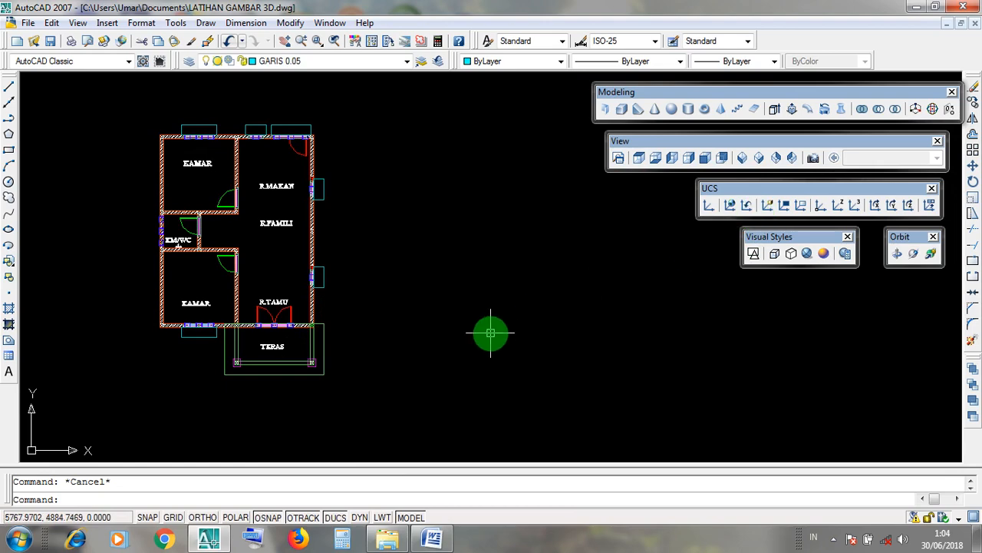
{"action": "scroll", "coordinate": [486, 329], "scroll_direction": "down", "scroll_amount": 4}
{"action": "middle_click_drag", "start_coordinate": [463, 269], "coordinate": [467, 307]}
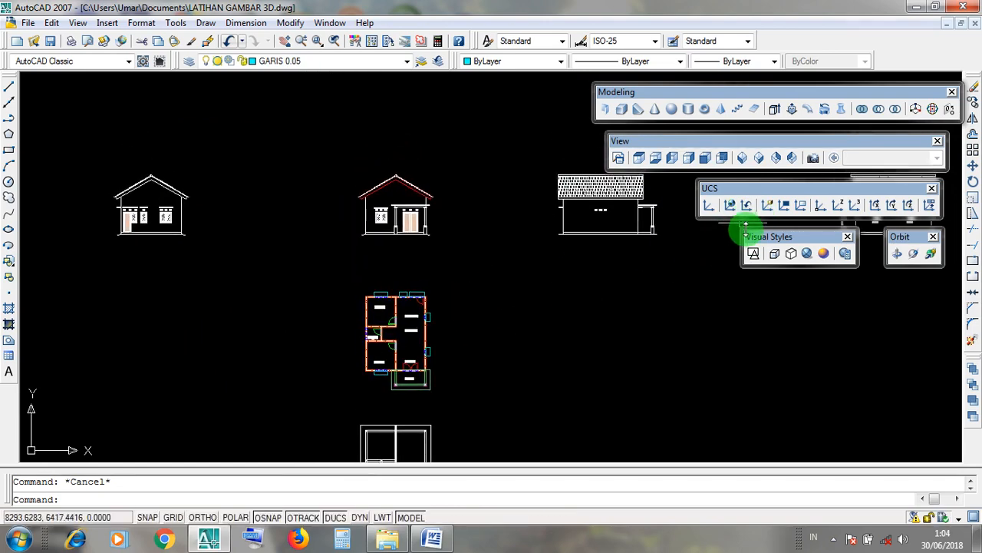
{"action": "left_click", "coordinate": [677, 146]}
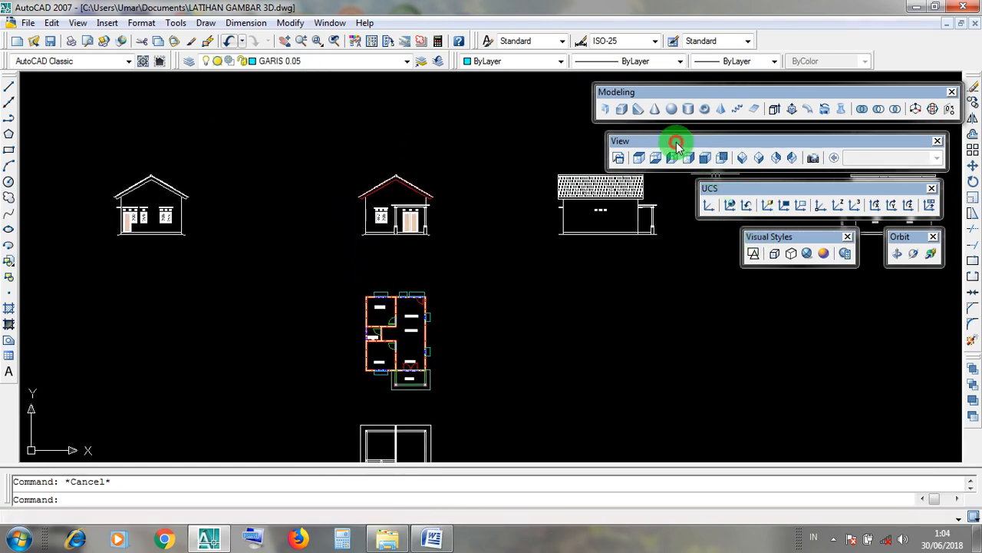
{"action": "left_click", "coordinate": [760, 158]}
{"action": "scroll", "coordinate": [263, 253], "scroll_direction": "up", "scroll_amount": 6}
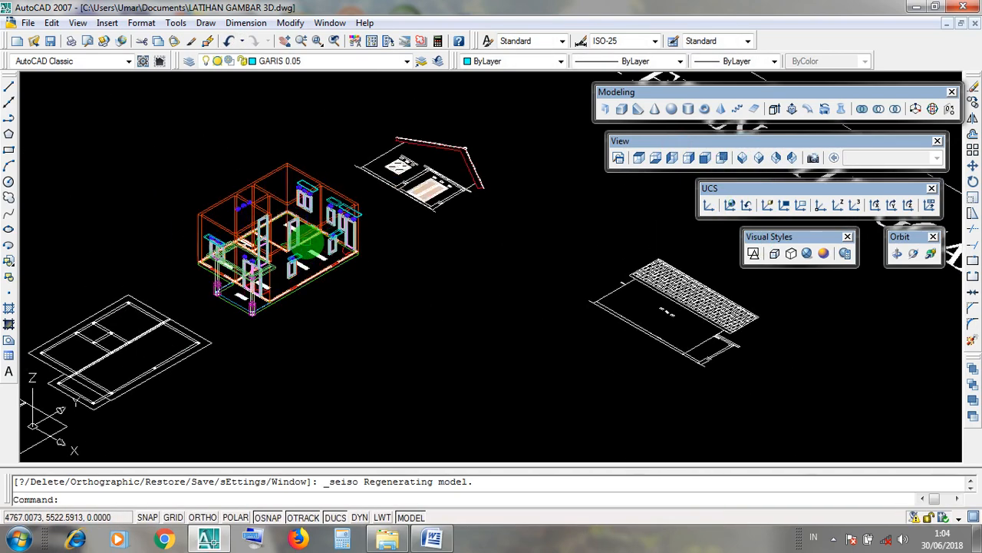
{"action": "scroll", "coordinate": [103, 256], "scroll_direction": "up", "scroll_amount": 3}
{"action": "scroll", "coordinate": [249, 236], "scroll_direction": "down", "scroll_amount": 3}
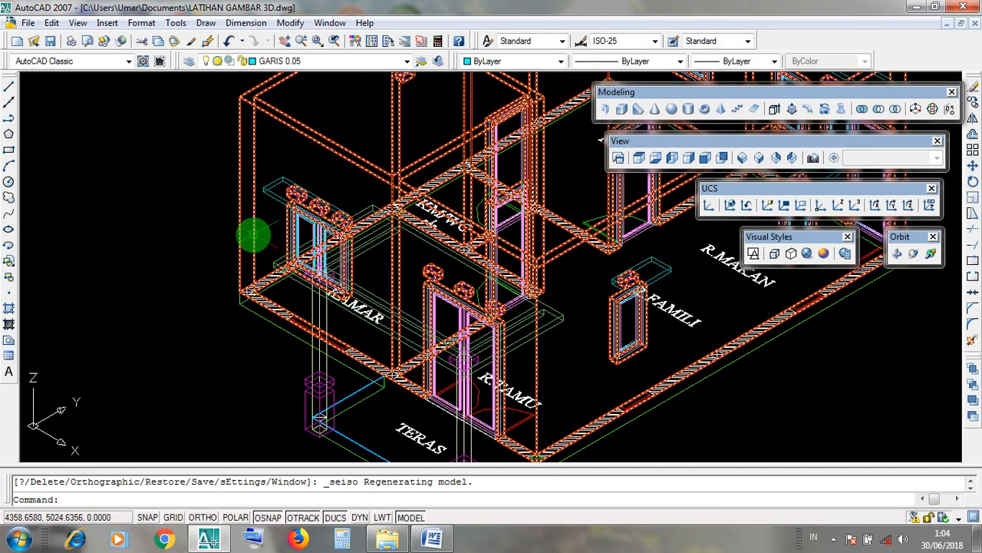
{"action": "left_click", "coordinate": [806, 253]}
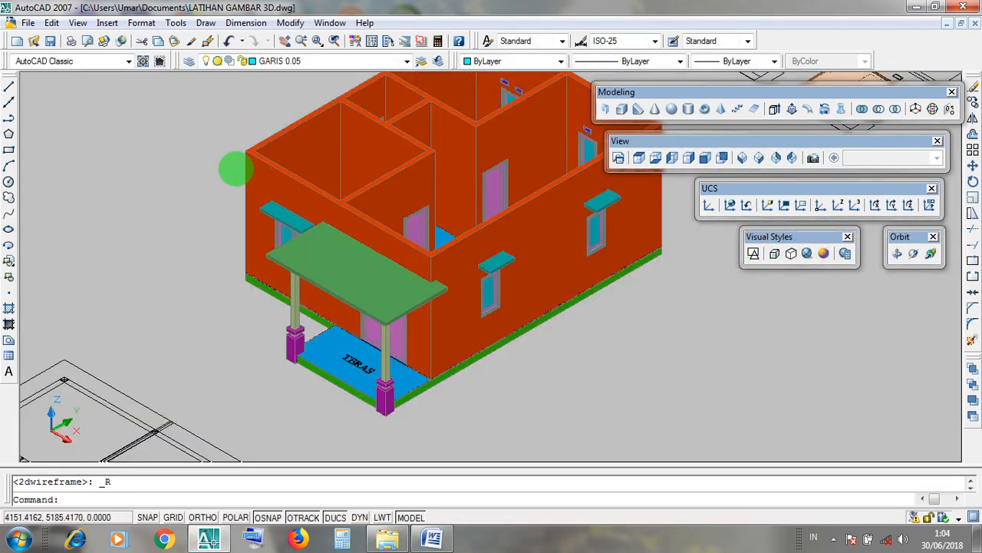
Step: Select the KERAMIK floor of the 3D house and examine the front wall's height from its edge to the wall top
{"action": "scroll", "coordinate": [246, 285], "scroll_direction": "up", "scroll_amount": 6}
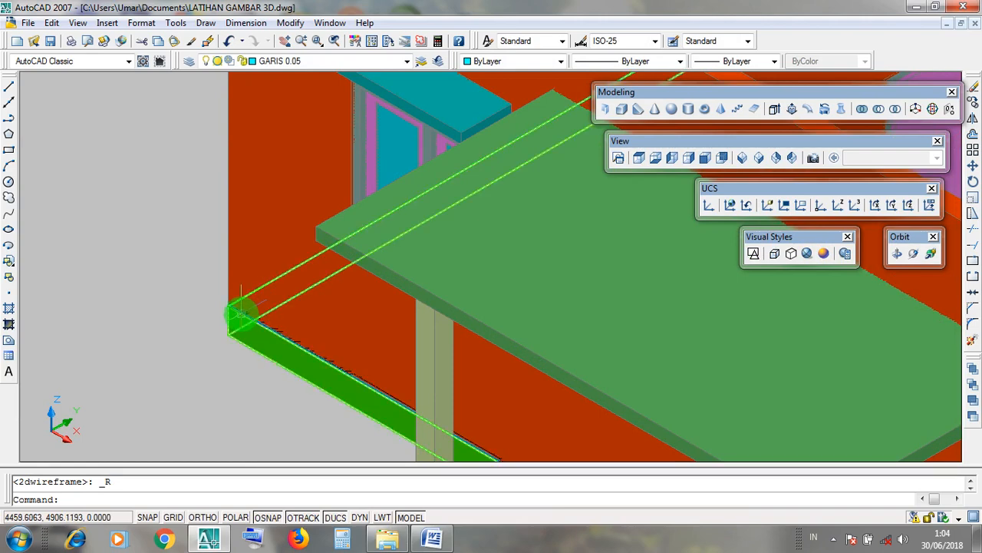
{"action": "key", "text": "Escape"}
{"action": "scroll", "coordinate": [239, 307], "scroll_direction": "up", "scroll_amount": 3}
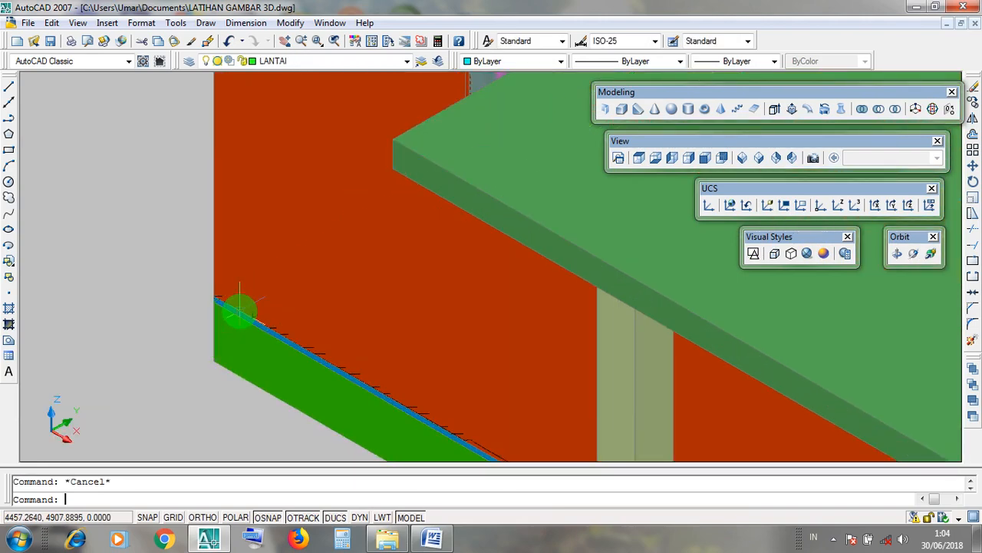
{"action": "left_click", "coordinate": [239, 307]}
{"action": "scroll", "coordinate": [240, 309], "scroll_direction": "down", "scroll_amount": 5}
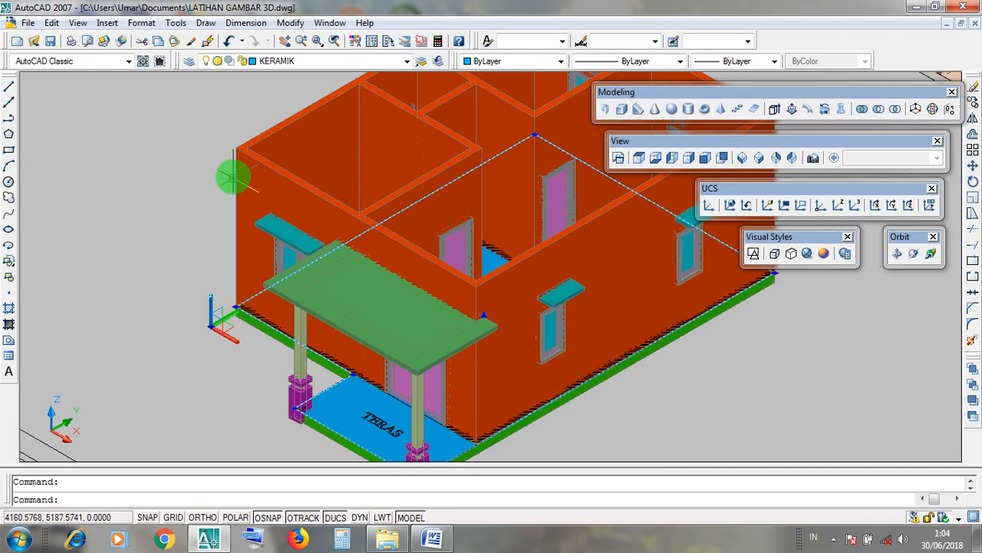
{"action": "left_click", "coordinate": [238, 148]}
{"action": "key", "text": "Escape"}
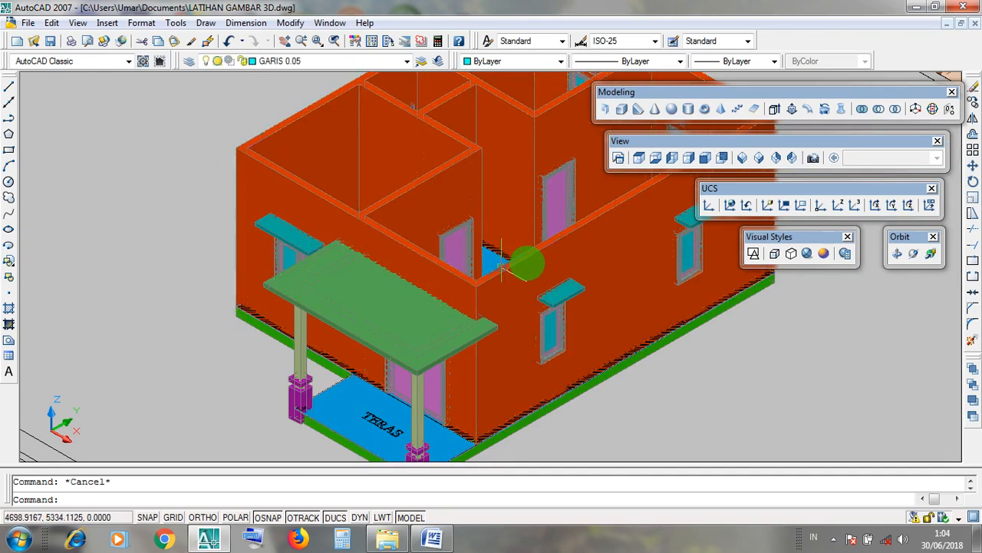
Step: Return to the 2D Wireframe style and the top view, and bring up the ATAP PELANA TUNGGAL front elevation
{"action": "left_click", "coordinate": [754, 256]}
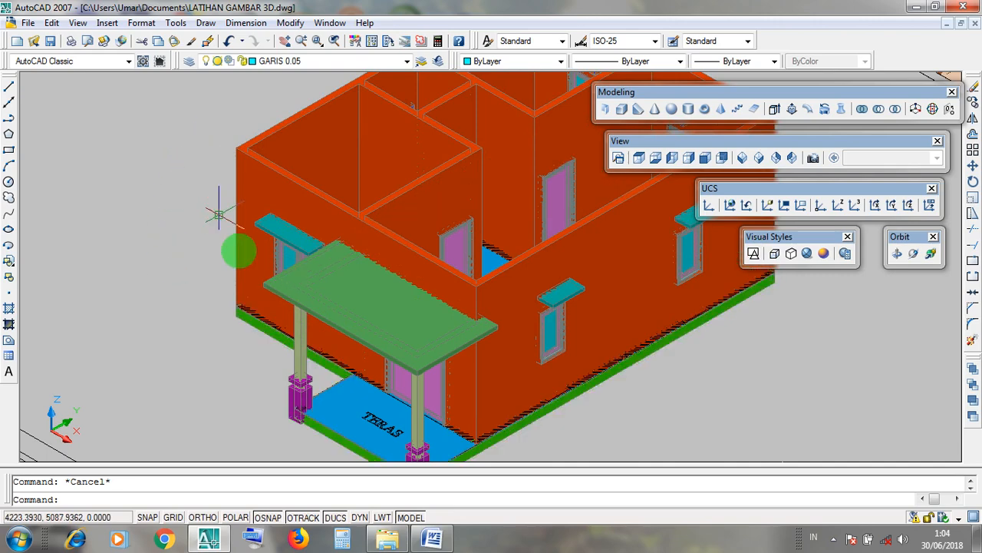
{"action": "left_click_drag", "start_coordinate": [772, 239], "coordinate": [775, 239]}
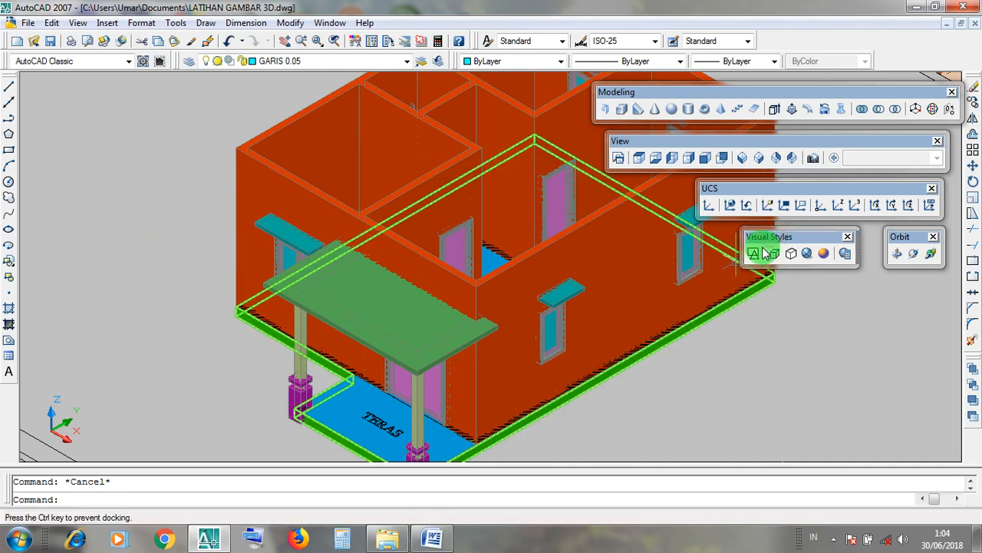
{"action": "left_click", "coordinate": [753, 254]}
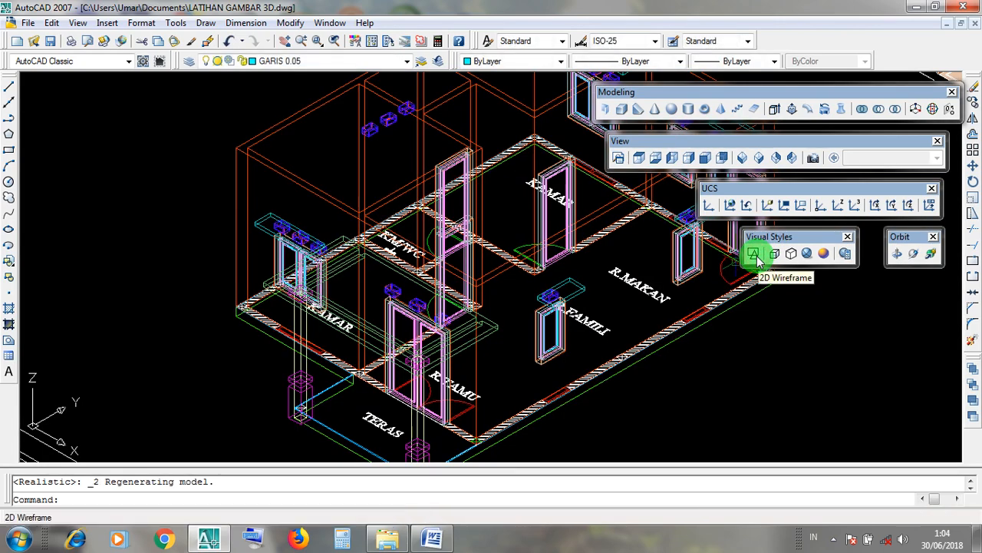
{"action": "left_click", "coordinate": [625, 141]}
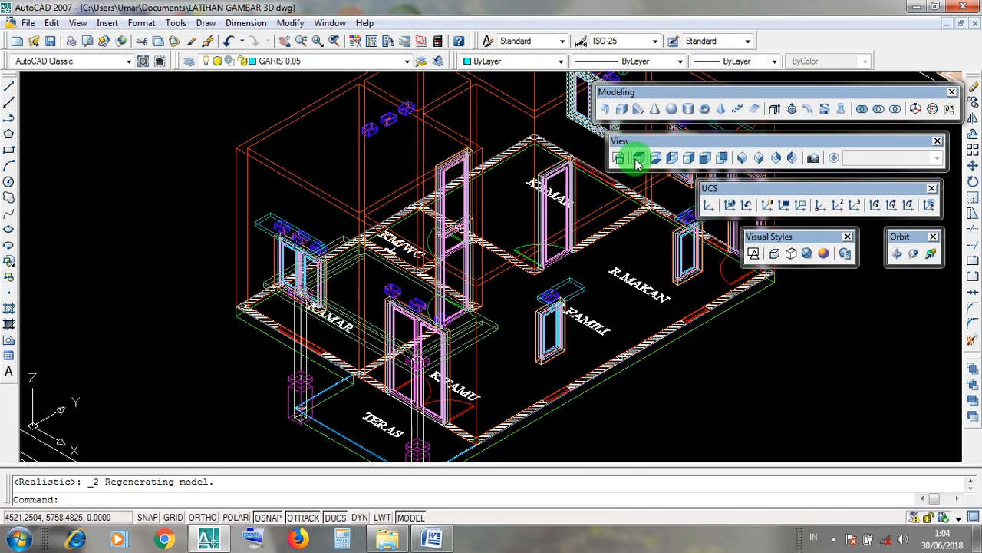
{"action": "left_click", "coordinate": [637, 163]}
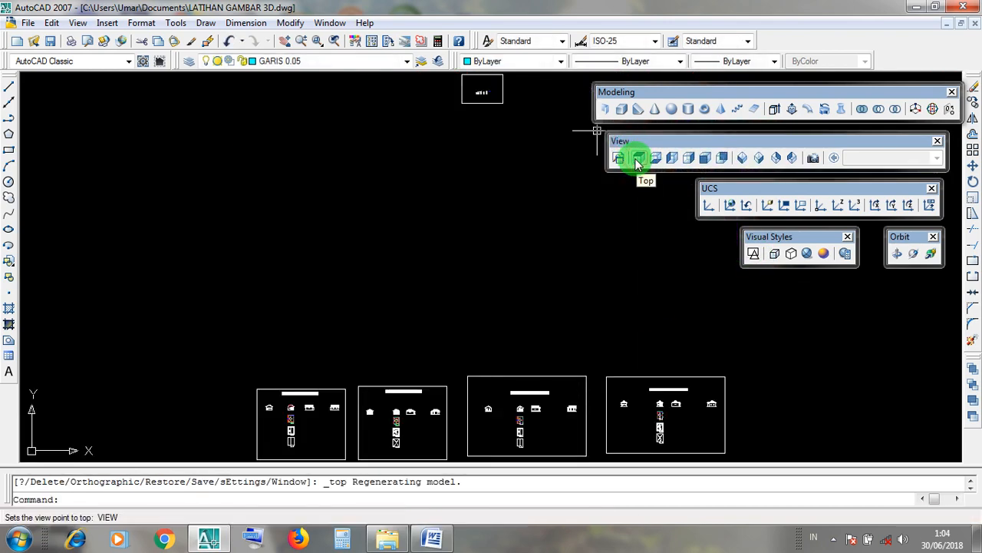
{"action": "scroll", "coordinate": [237, 425], "scroll_direction": "up", "scroll_amount": 10}
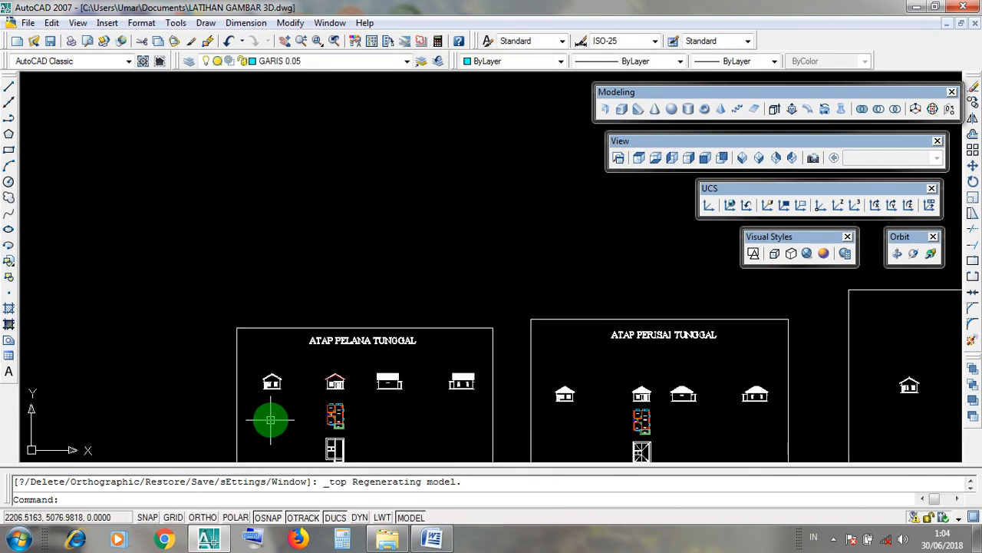
{"action": "scroll", "coordinate": [422, 340], "scroll_direction": "up", "scroll_amount": 6}
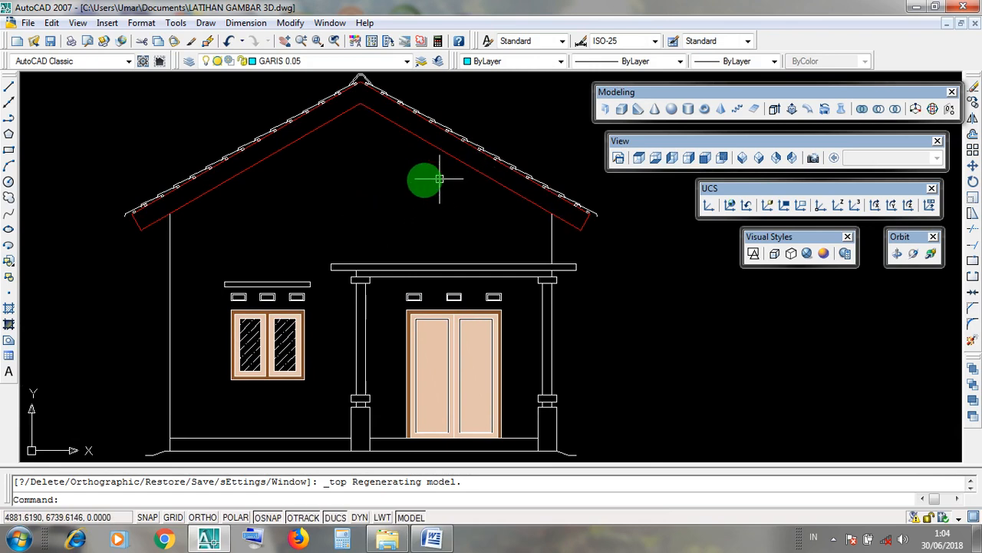
Step: Turn on Ortho mode for drawing straight lines over the front elevation
{"action": "middle_click_drag", "start_coordinate": [339, 203], "coordinate": [333, 196]}
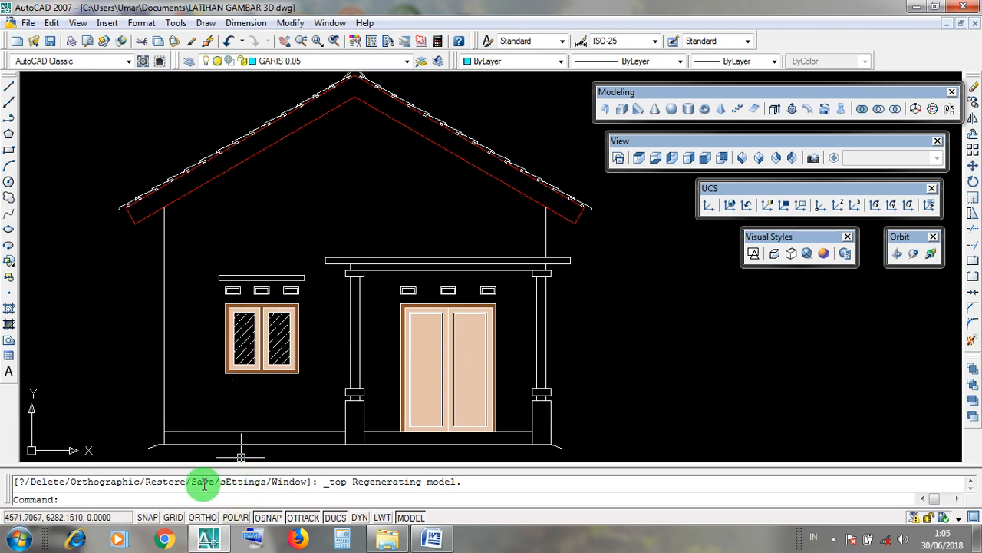
{"action": "left_click", "coordinate": [206, 24]}
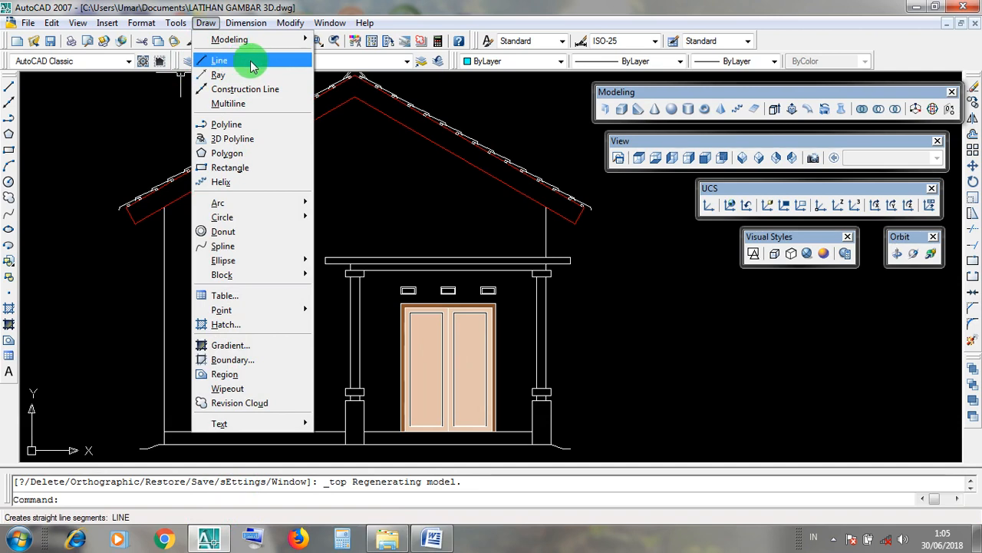
{"action": "left_click", "coordinate": [399, 208]}
{"action": "left_click", "coordinate": [386, 186]}
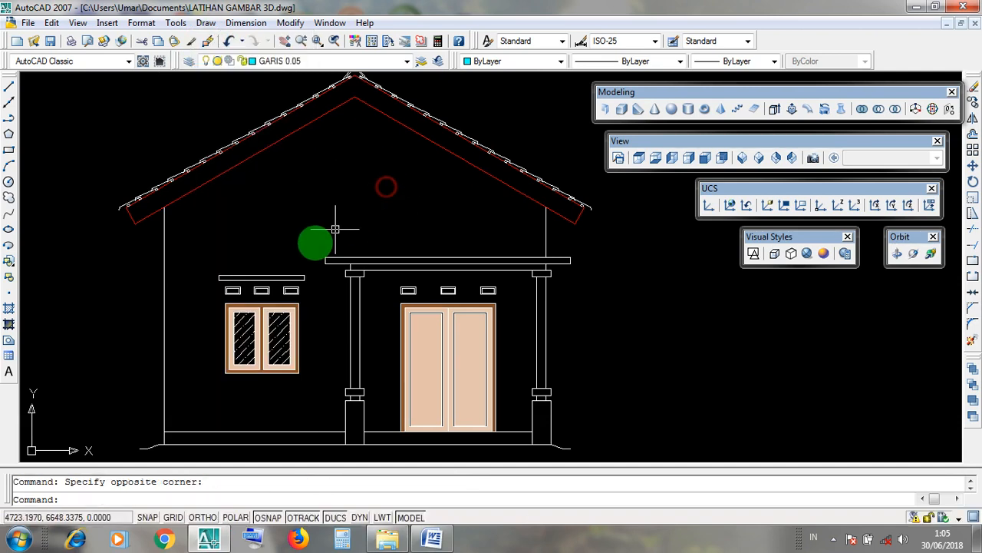
{"action": "left_click", "coordinate": [201, 518]}
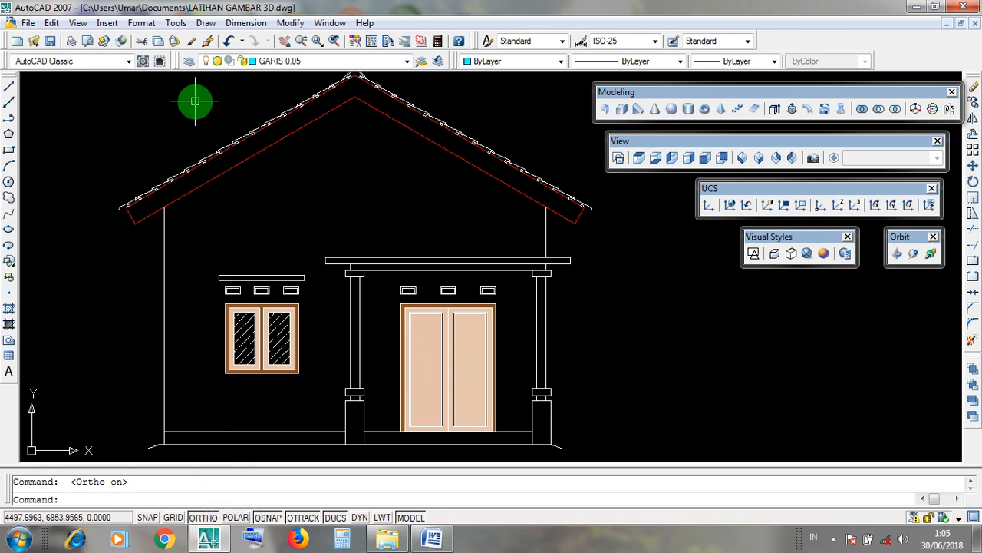
Step: Draw a vertical line 350 long upward from the floor line's endpoint at the left wall of the front elevation
{"action": "left_click", "coordinate": [208, 25]}
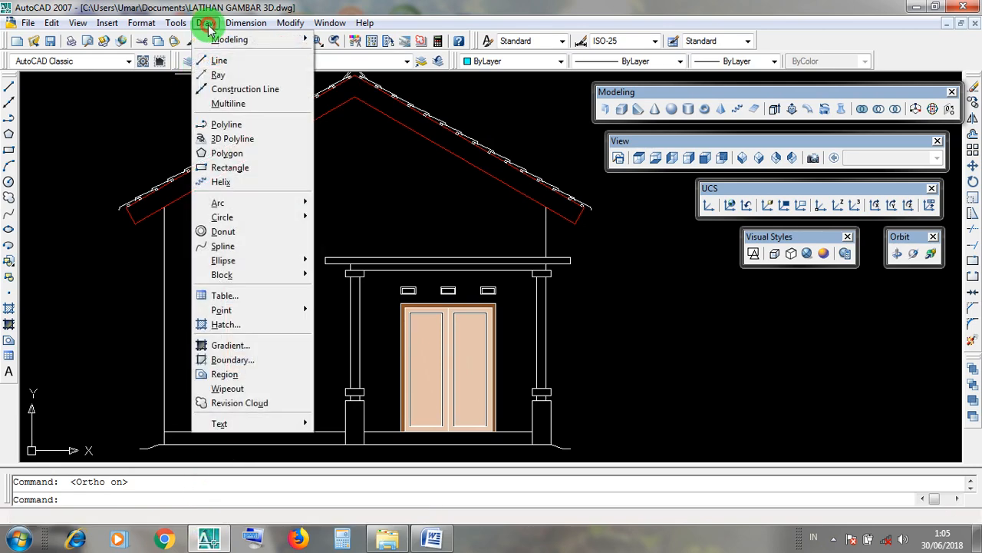
{"action": "left_click", "coordinate": [221, 66]}
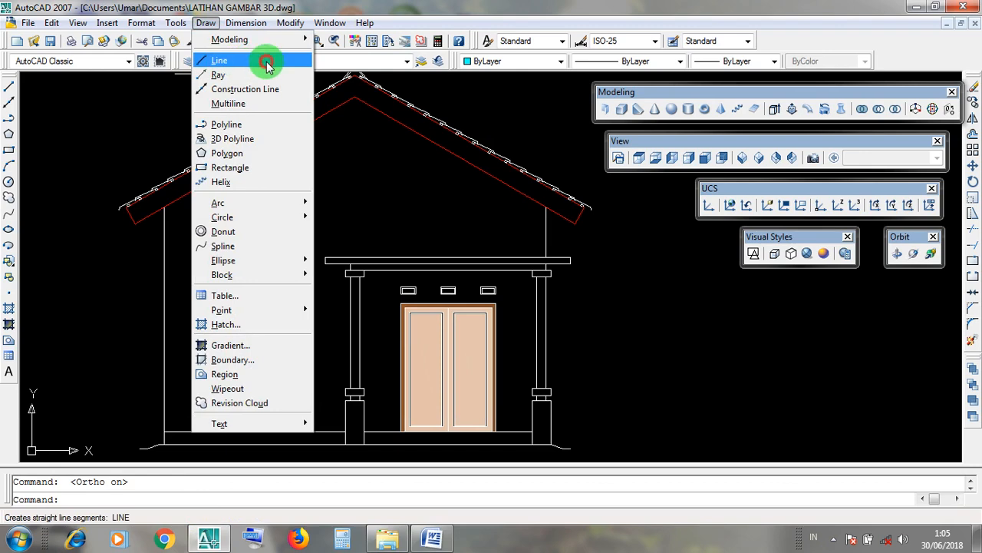
{"action": "scroll", "coordinate": [159, 442], "scroll_direction": "up", "scroll_amount": 4}
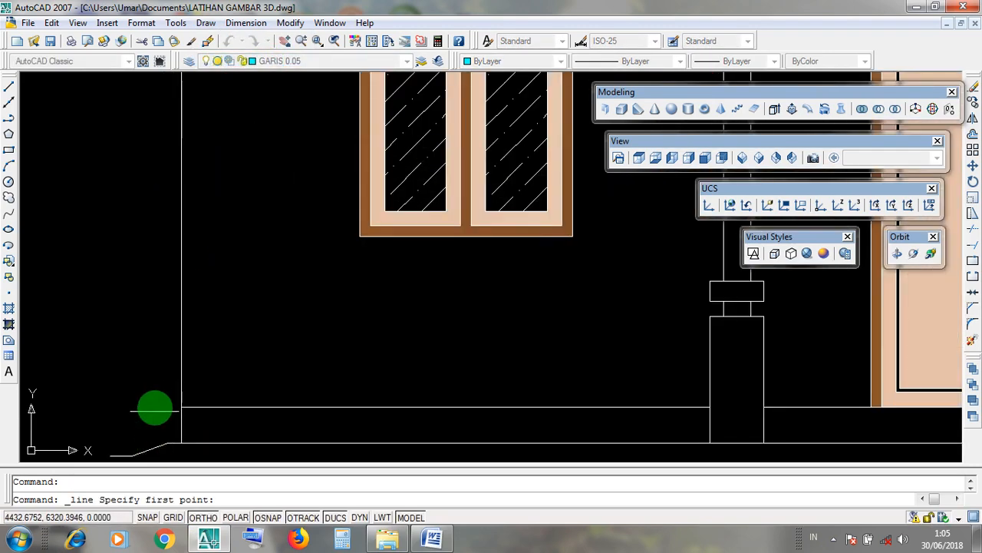
{"action": "scroll", "coordinate": [156, 381], "scroll_direction": "down", "scroll_amount": 4}
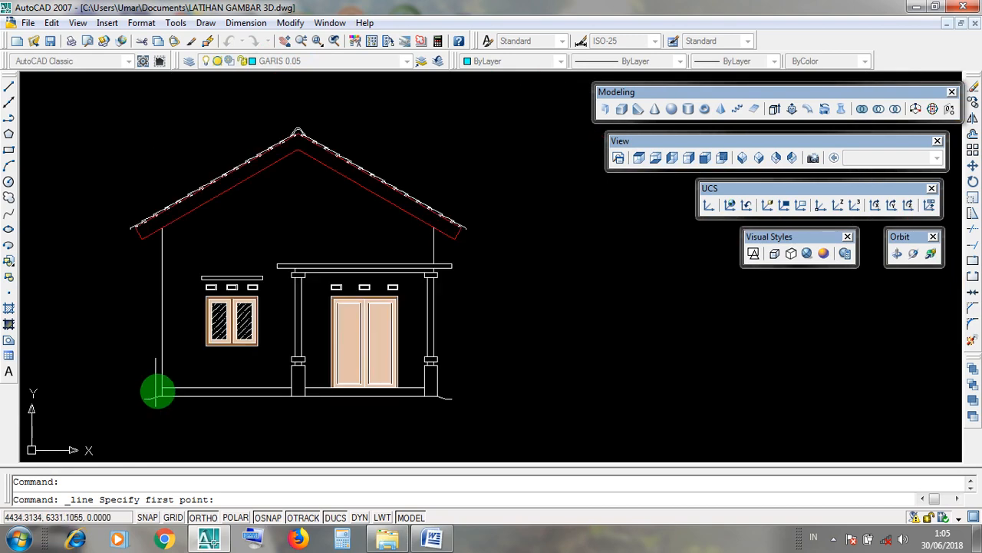
{"action": "scroll", "coordinate": [157, 388], "scroll_direction": "up", "scroll_amount": 4}
{"action": "scroll", "coordinate": [165, 362], "scroll_direction": "down", "scroll_amount": 2}
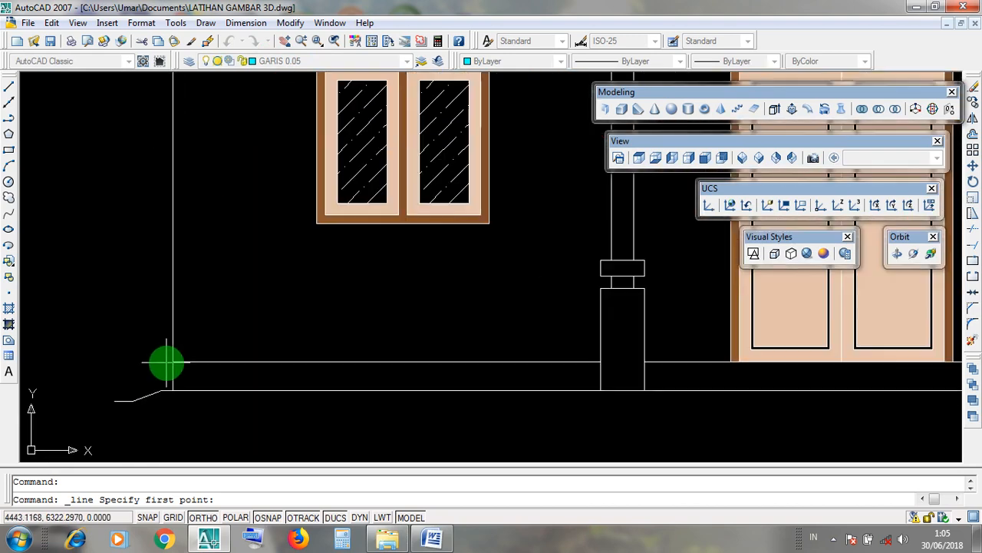
{"action": "scroll", "coordinate": [172, 361], "scroll_direction": "up", "scroll_amount": 3}
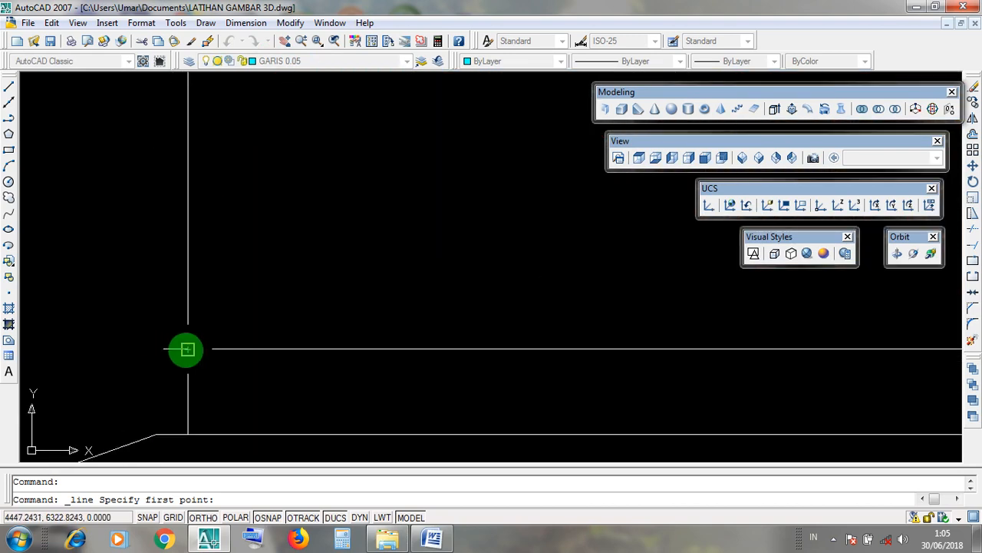
{"action": "scroll", "coordinate": [152, 361], "scroll_direction": "down", "scroll_amount": 2}
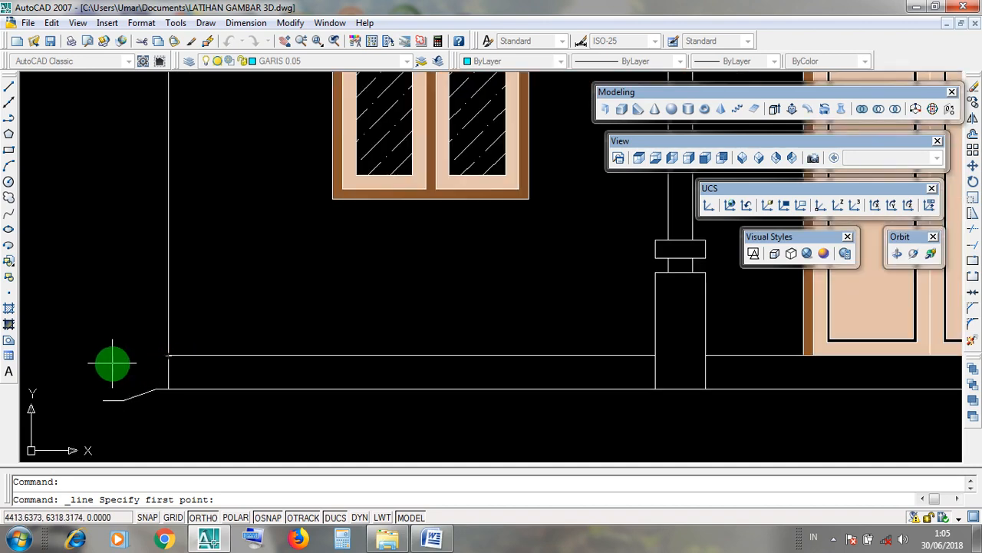
{"action": "scroll", "coordinate": [167, 355], "scroll_direction": "down", "scroll_amount": 1}
{"action": "left_click", "coordinate": [166, 354]}
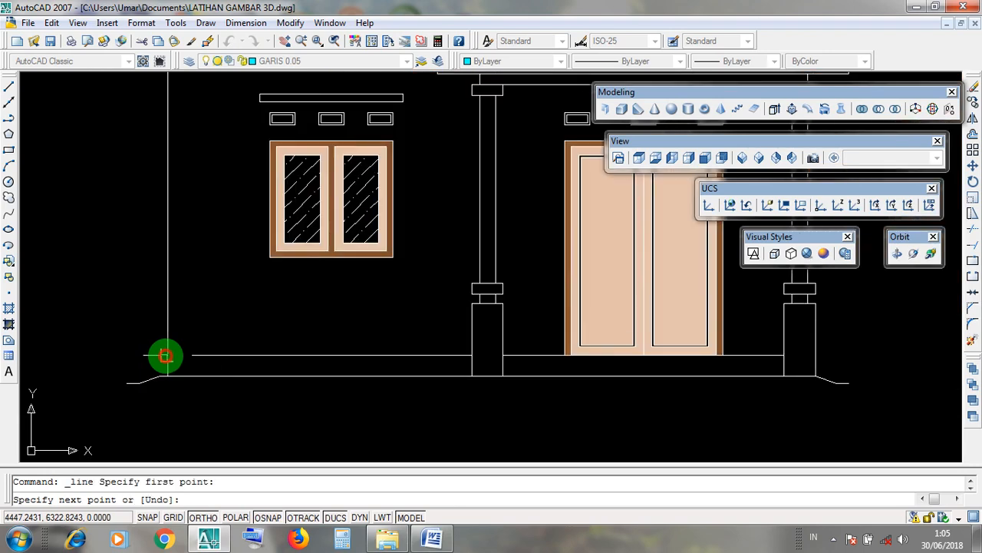
{"action": "scroll", "coordinate": [166, 354], "scroll_direction": "down", "scroll_amount": 2}
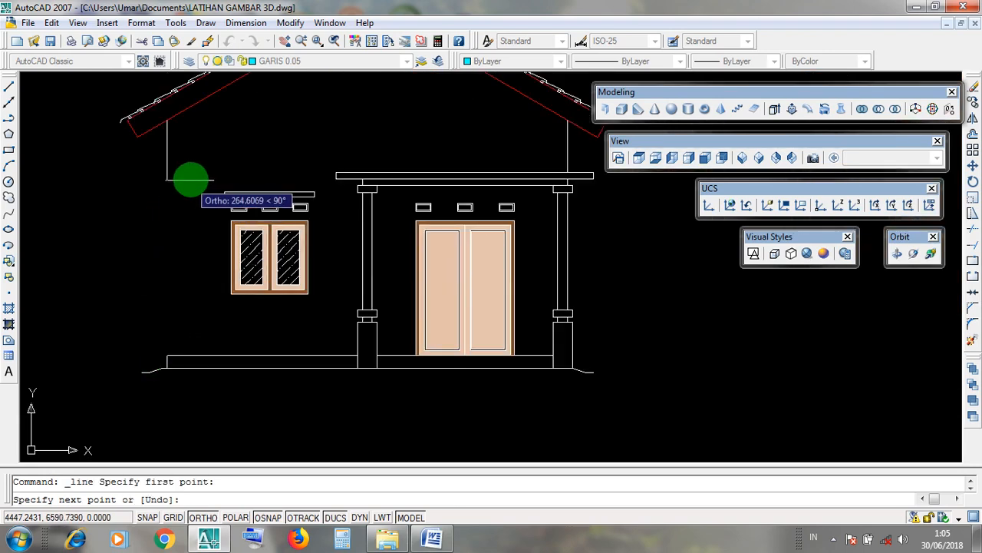
{"action": "scroll", "coordinate": [196, 165], "scroll_direction": "down", "scroll_amount": 3}
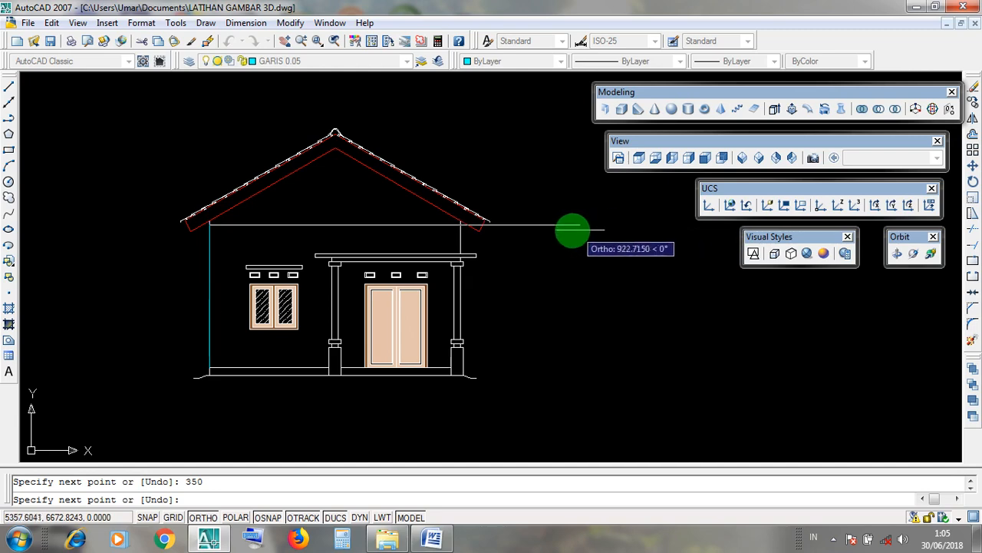
Step: Continue the line horizontally from the 350 height to the right wall line and finish it there
{"action": "scroll", "coordinate": [464, 231], "scroll_direction": "up", "scroll_amount": 2}
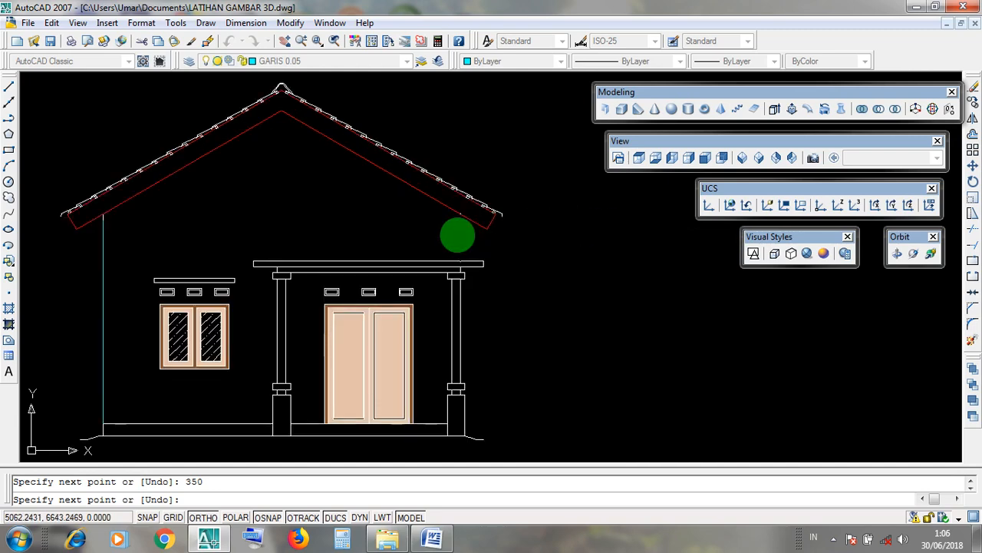
{"action": "scroll", "coordinate": [487, 223], "scroll_direction": "down", "scroll_amount": 1}
{"action": "scroll", "coordinate": [575, 238], "scroll_direction": "down", "scroll_amount": 4}
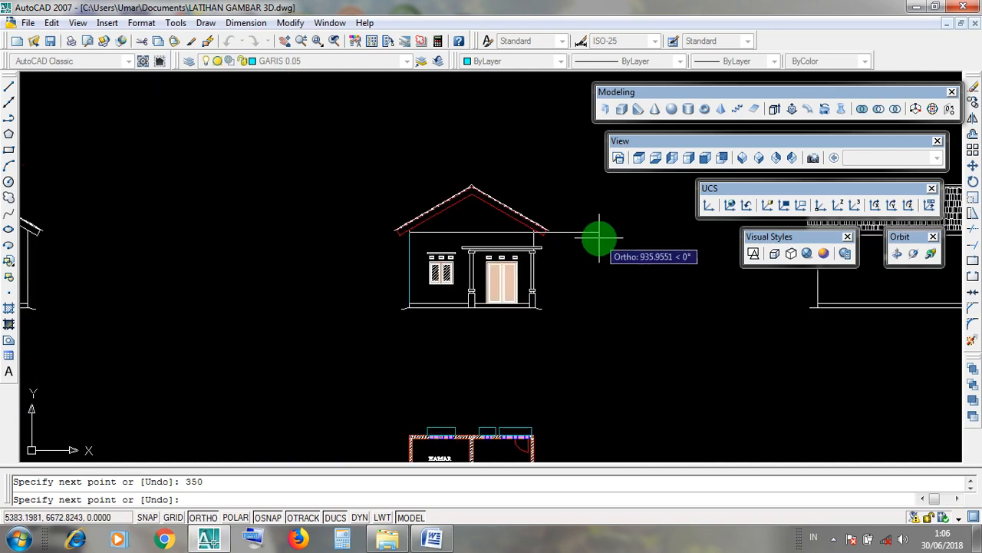
{"action": "scroll", "coordinate": [537, 228], "scroll_direction": "up", "scroll_amount": 7}
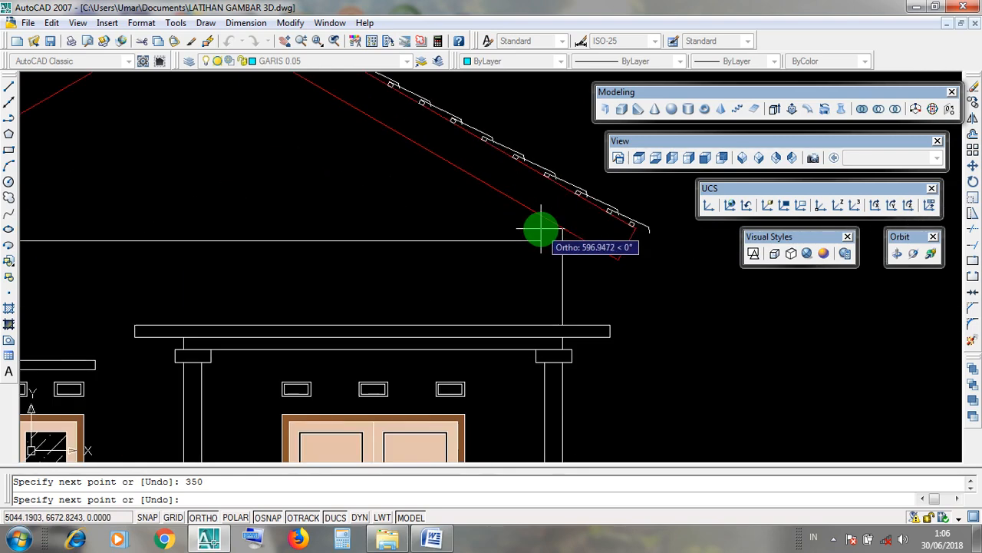
{"action": "scroll", "coordinate": [544, 227], "scroll_direction": "down", "scroll_amount": 4}
{"action": "scroll", "coordinate": [544, 230], "scroll_direction": "up", "scroll_amount": 5}
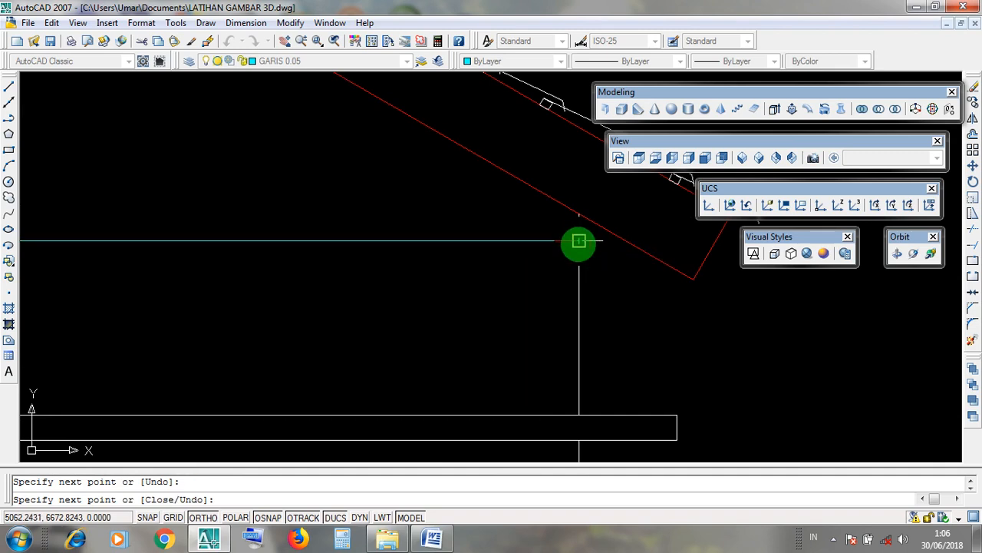
{"action": "scroll", "coordinate": [578, 242], "scroll_direction": "down", "scroll_amount": 4}
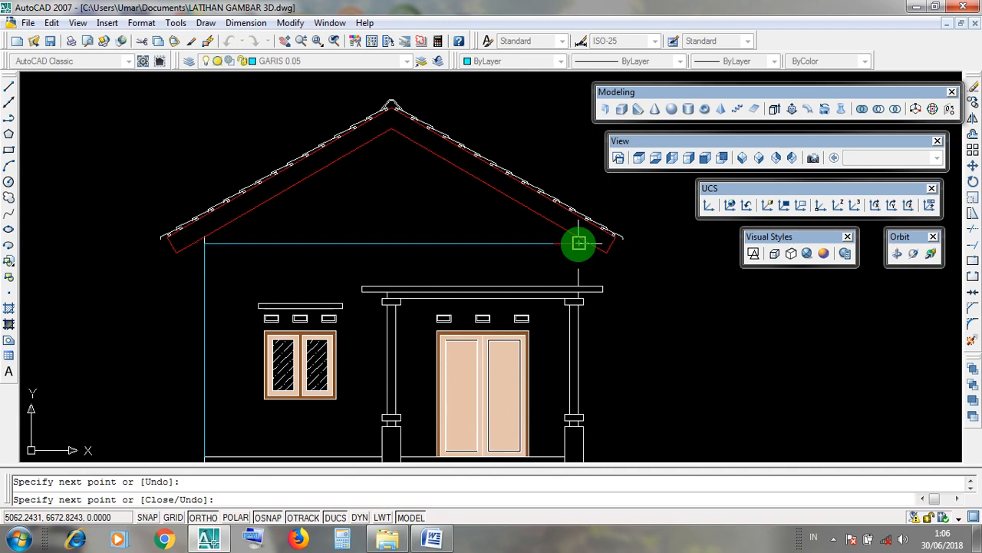
{"action": "left_click", "coordinate": [579, 241]}
{"action": "key", "text": "Return"}
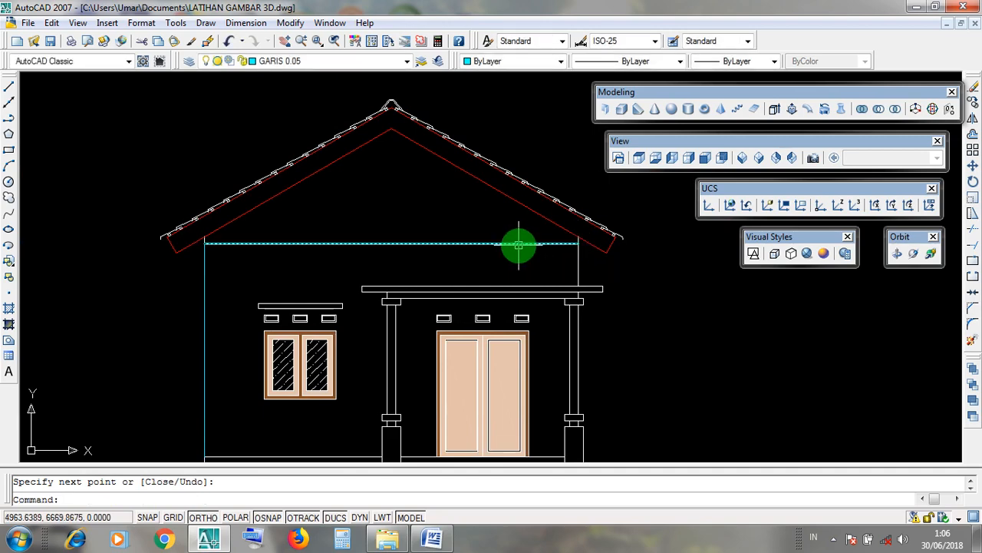
Step: Delete the horizontal wall-top line and the vertical 350 line just drawn on the front elevation
{"action": "left_click", "coordinate": [519, 244]}
{"action": "middle_click_drag", "start_coordinate": [473, 246], "coordinate": [509, 218]}
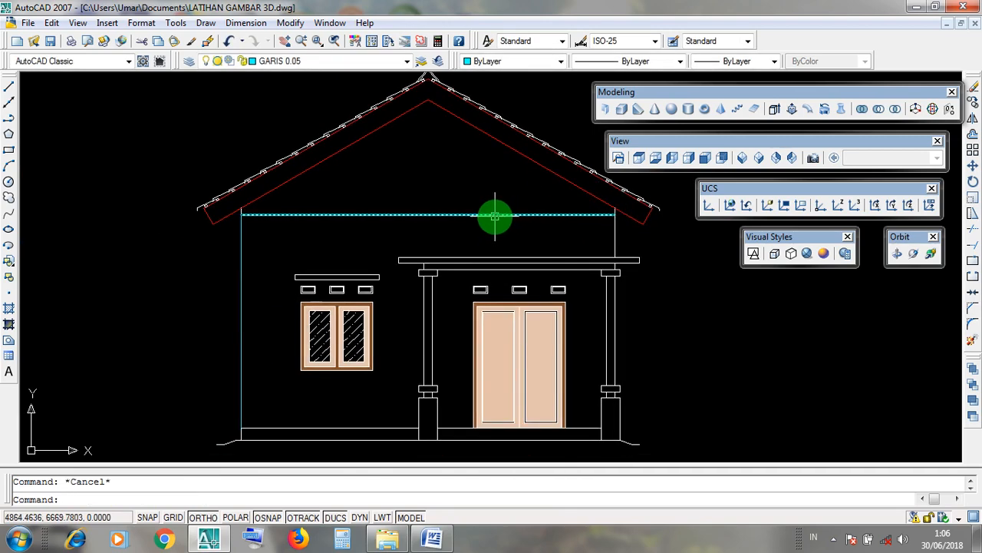
{"action": "key", "text": "Escape"}
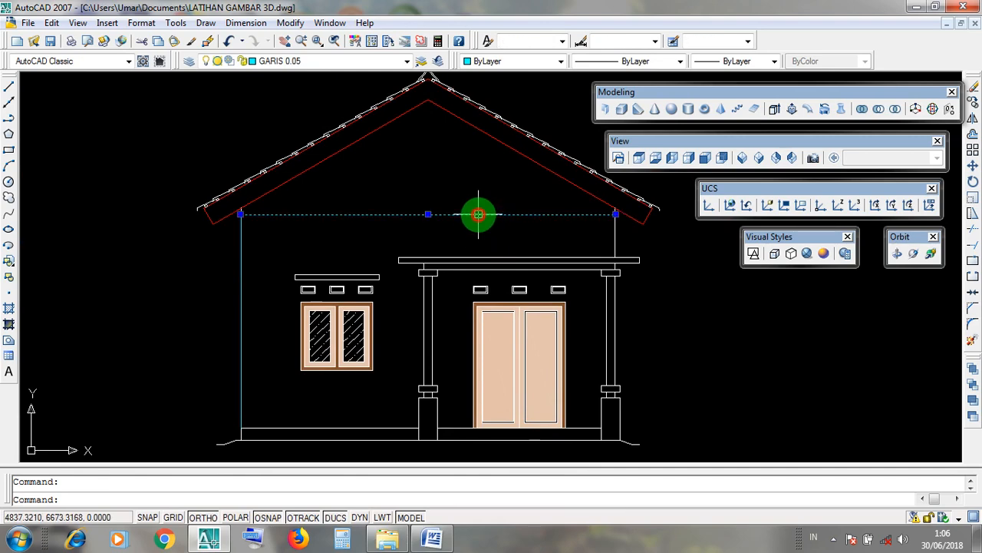
{"action": "scroll", "coordinate": [502, 188], "scroll_direction": "up", "scroll_amount": 2}
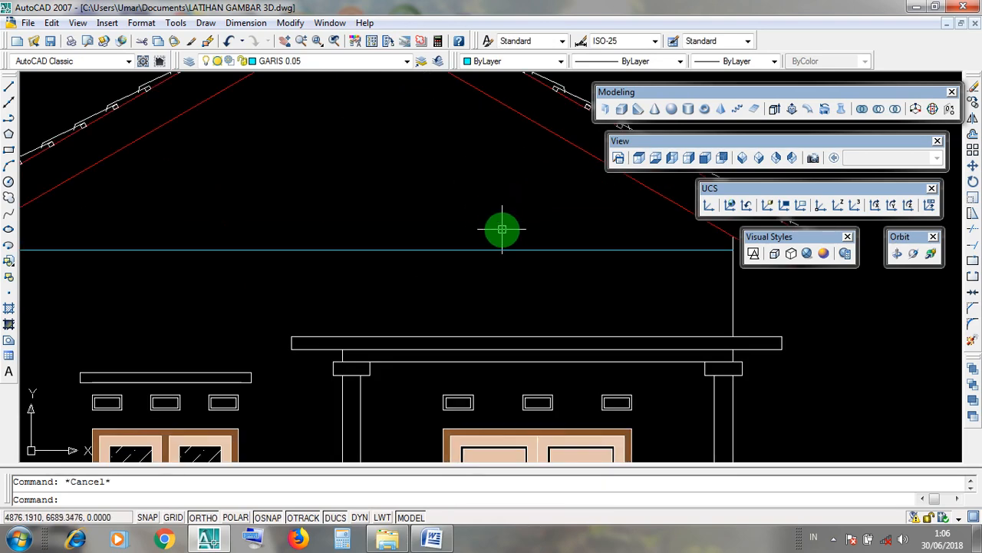
{"action": "scroll", "coordinate": [491, 234], "scroll_direction": "down", "scroll_amount": 3}
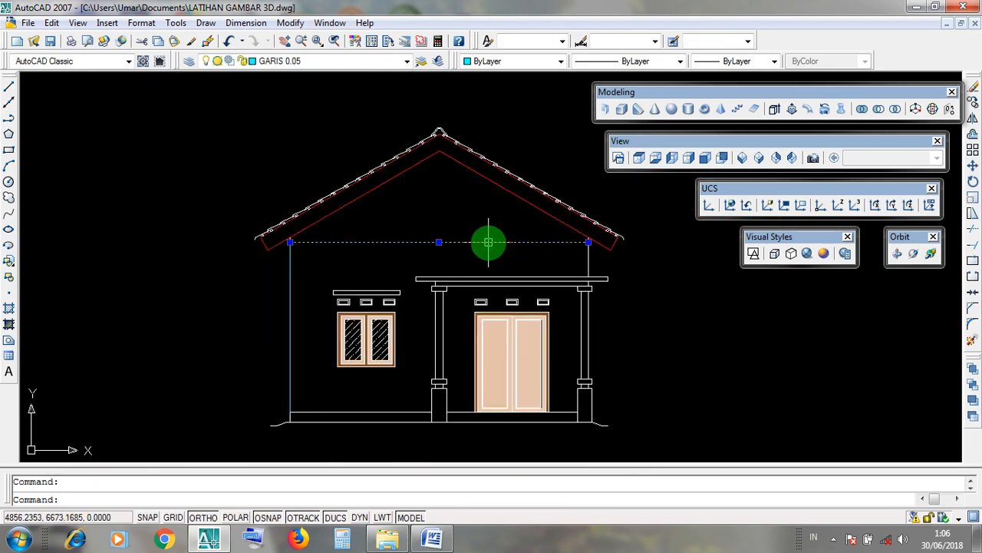
{"action": "key", "text": "Delete"}
{"action": "left_click", "coordinate": [290, 292]}
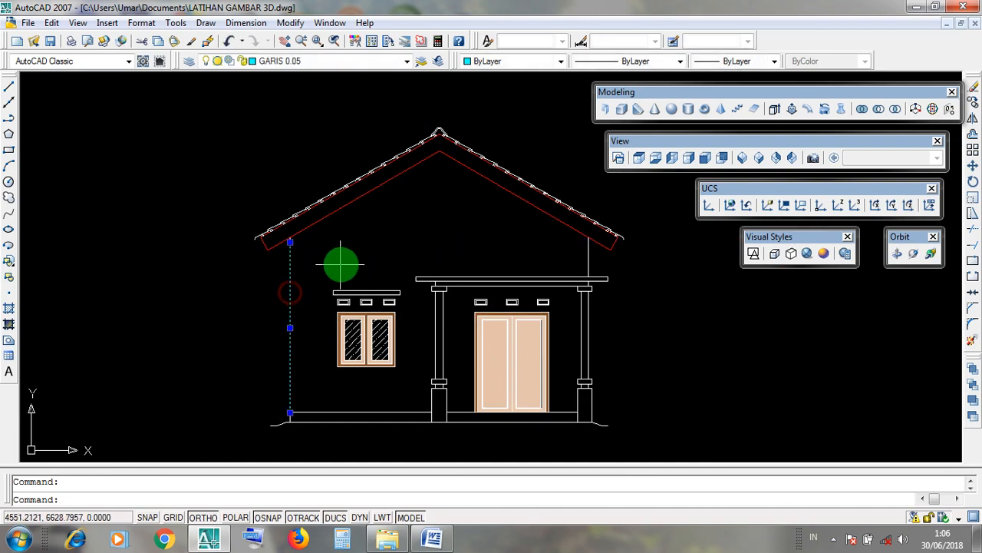
{"action": "key", "text": "Delete"}
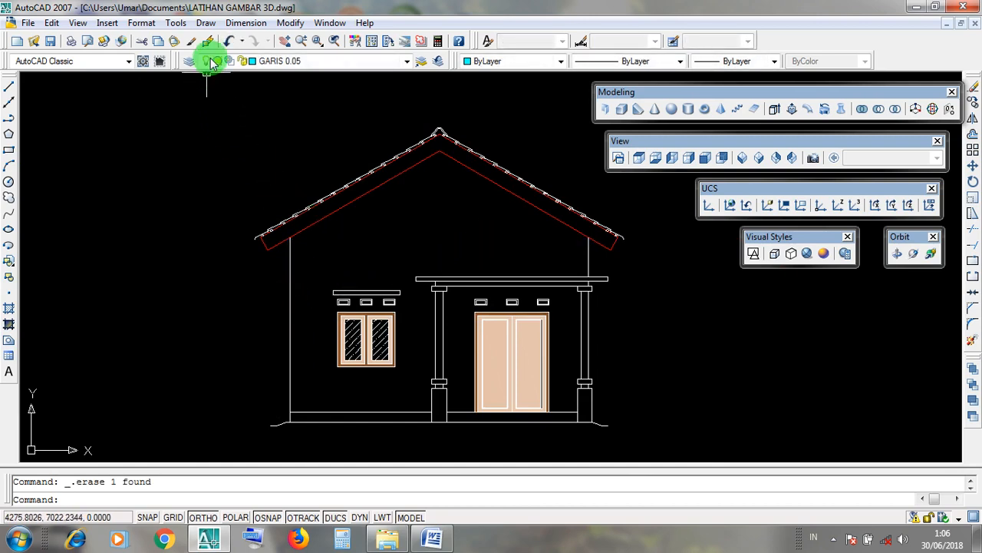
{"action": "left_click", "coordinate": [834, 535]}
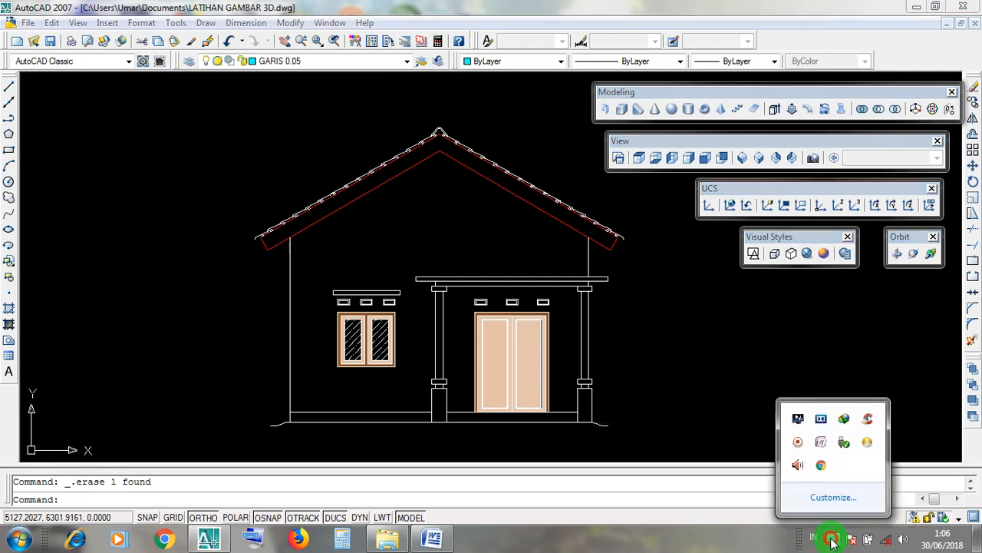
{"action": "right_click", "coordinate": [799, 445]}
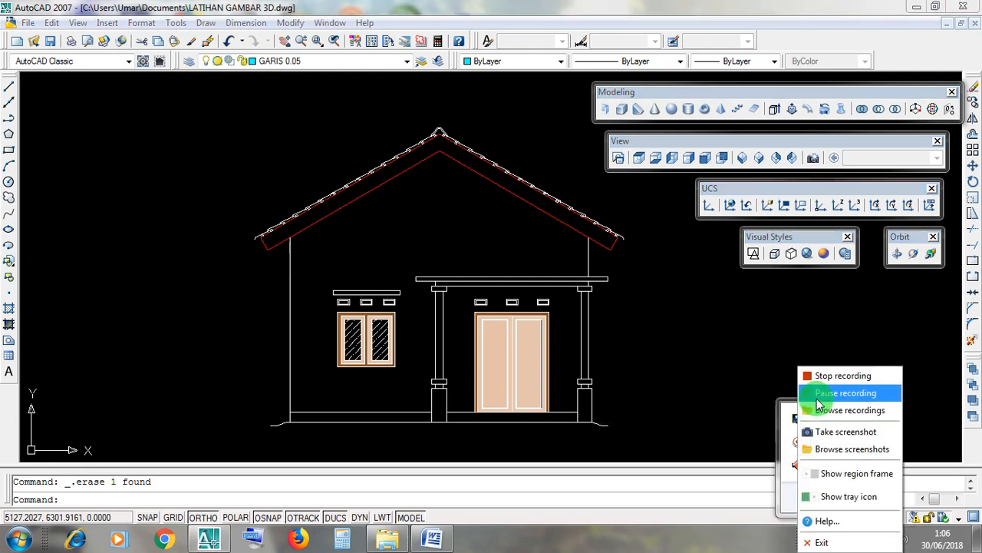
{"action": "left_click", "coordinate": [823, 395]}
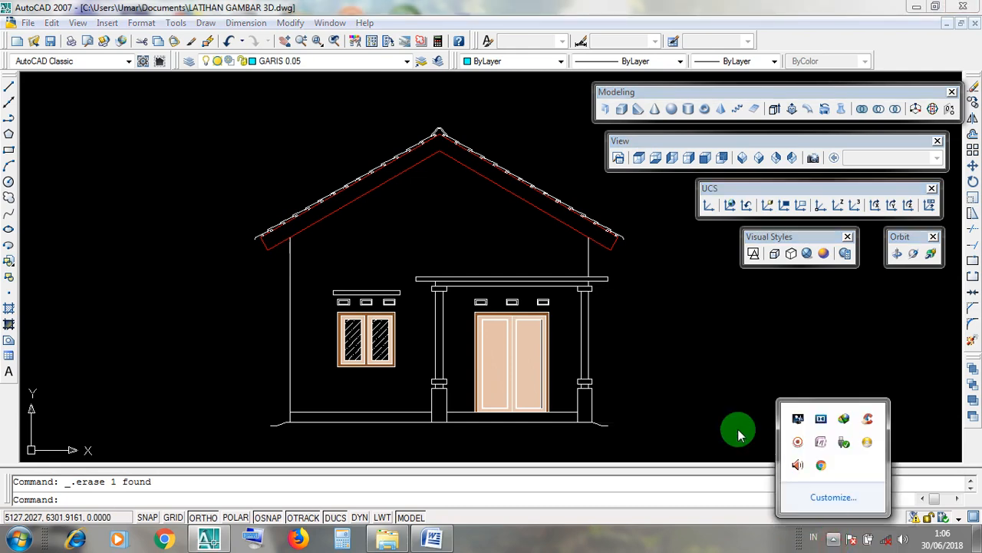
Step: Draw a vertical line 350 long upward from the floor line's endpoint at the left wall of the front elevation
{"action": "left_click", "coordinate": [207, 23]}
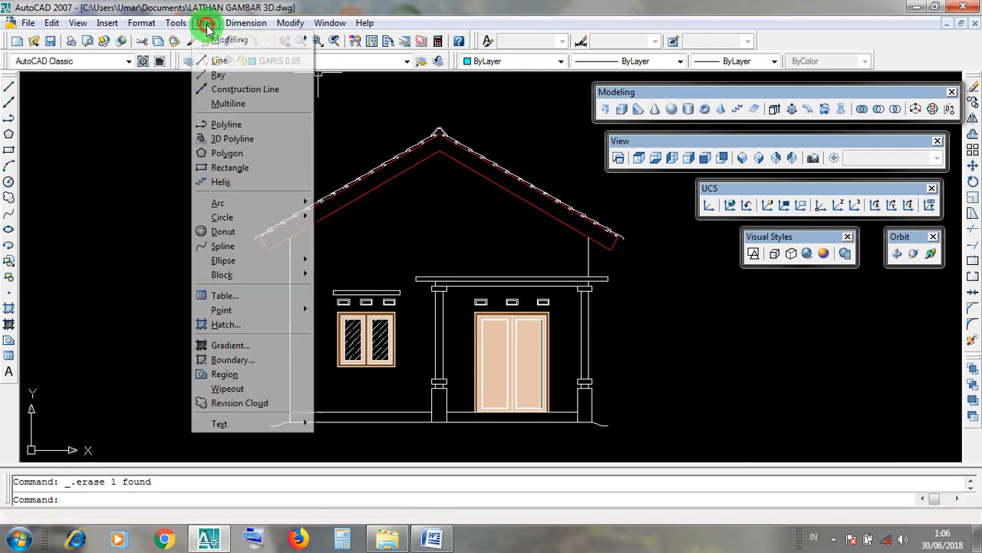
{"action": "left_click", "coordinate": [244, 61]}
{"action": "scroll", "coordinate": [298, 384], "scroll_direction": "up", "scroll_amount": 4}
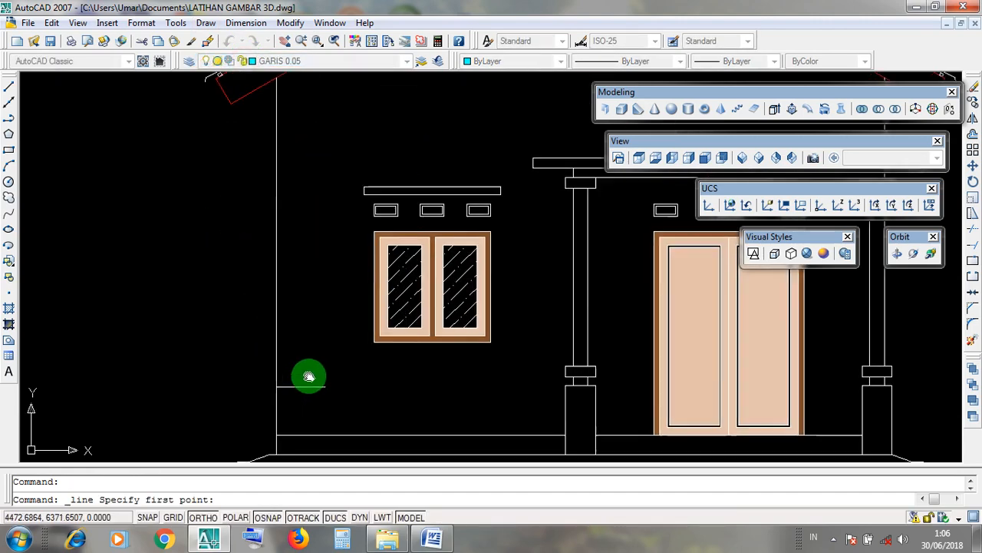
{"action": "middle_click_drag", "start_coordinate": [309, 376], "coordinate": [314, 358]}
{"action": "scroll", "coordinate": [310, 367], "scroll_direction": "up", "scroll_amount": 2}
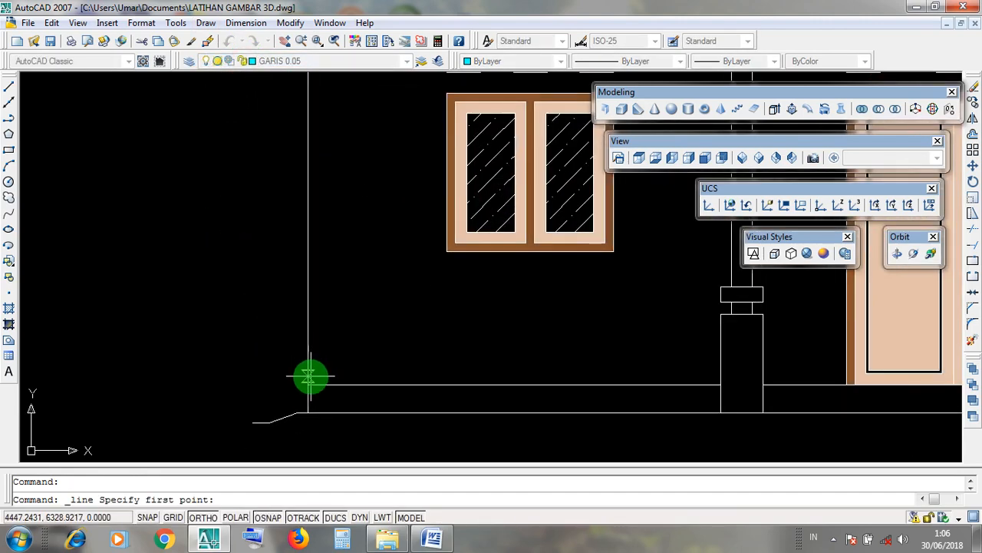
{"action": "scroll", "coordinate": [308, 385], "scroll_direction": "down", "scroll_amount": 4}
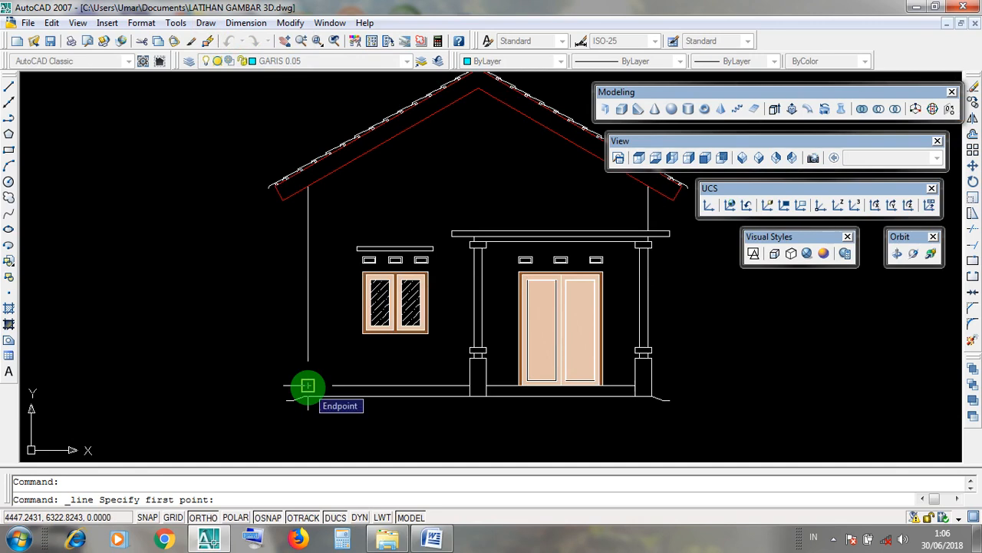
{"action": "scroll", "coordinate": [308, 386], "scroll_direction": "up", "scroll_amount": 5}
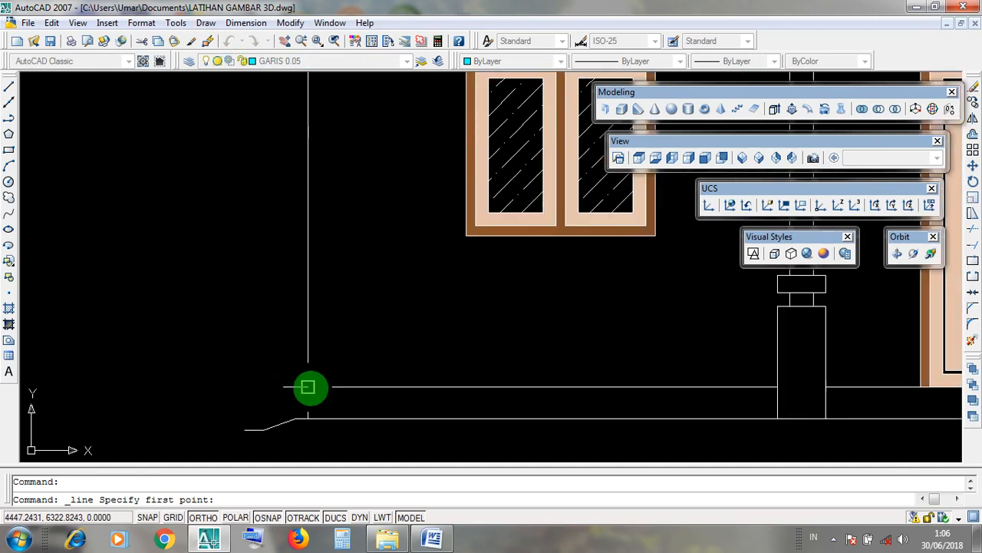
{"action": "scroll", "coordinate": [307, 387], "scroll_direction": "down", "scroll_amount": 4}
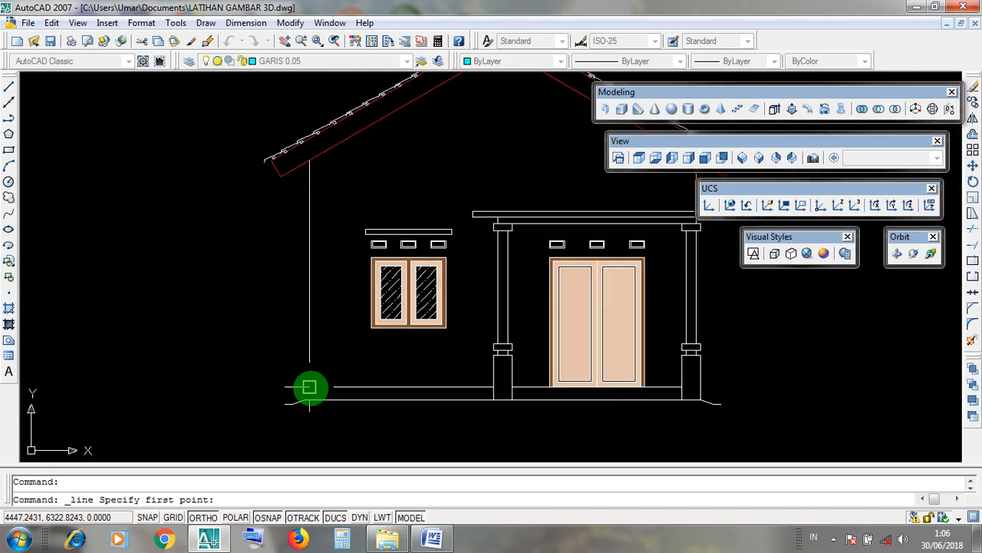
{"action": "left_click", "coordinate": [310, 386]}
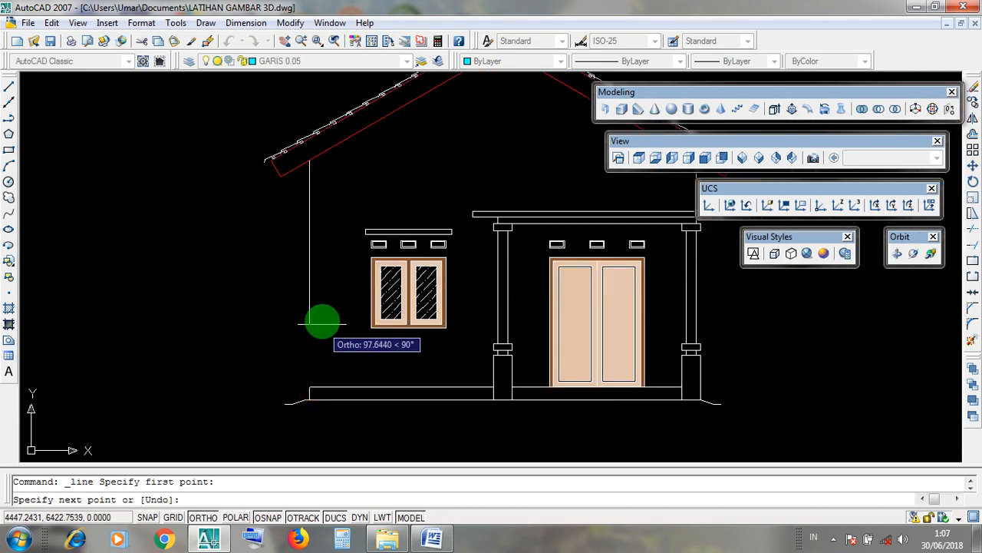
{"action": "scroll", "coordinate": [339, 186], "scroll_direction": "down", "scroll_amount": 5}
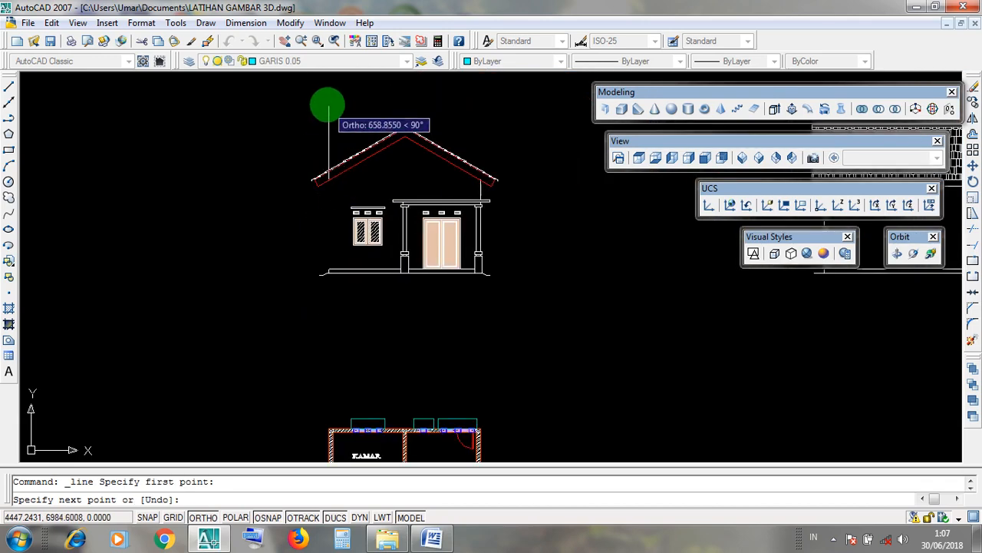
{"action": "scroll", "coordinate": [326, 99], "scroll_direction": "up", "scroll_amount": 2}
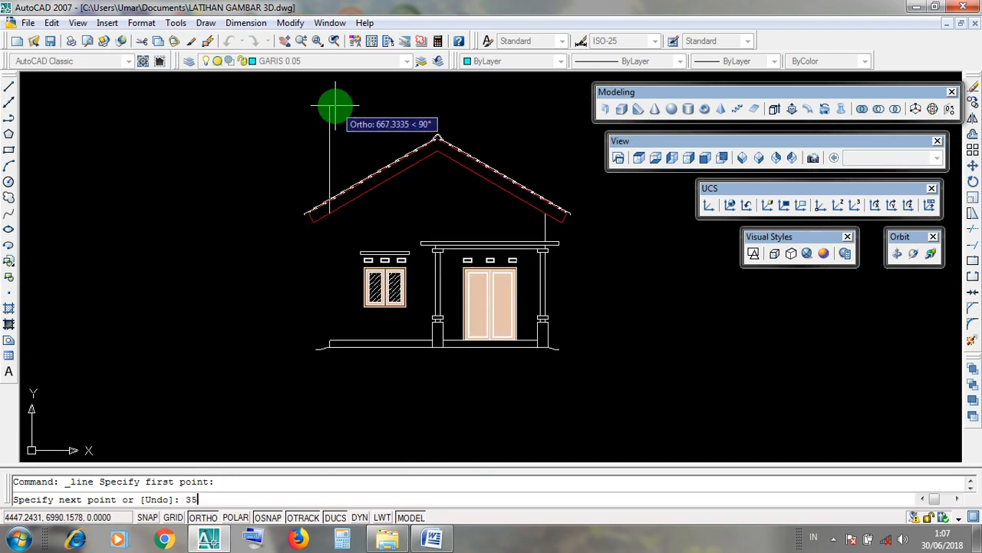
{"action": "type", "text": "350"}
{"action": "key", "text": "Return"}
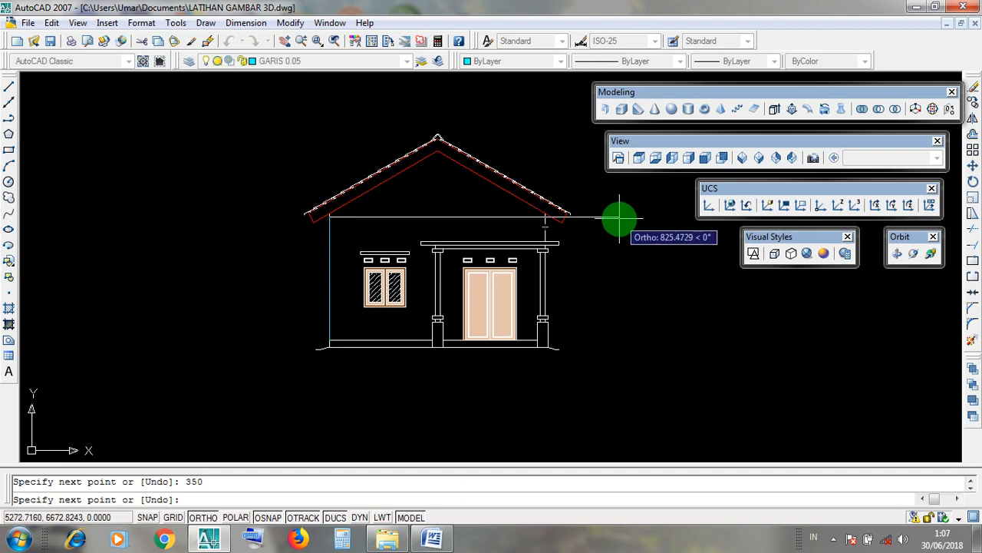
Step: Continue the line horizontally from the 350 height to the right wall line and end the line there
{"action": "scroll", "coordinate": [544, 219], "scroll_direction": "up", "scroll_amount": 4}
{"action": "scroll", "coordinate": [576, 232], "scroll_direction": "down", "scroll_amount": 3}
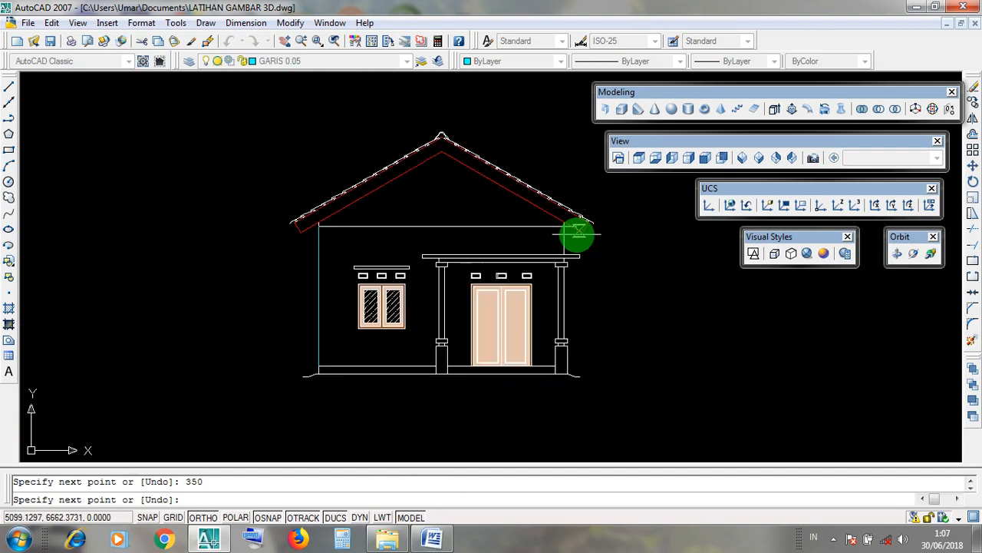
{"action": "scroll", "coordinate": [566, 228], "scroll_direction": "up", "scroll_amount": 5}
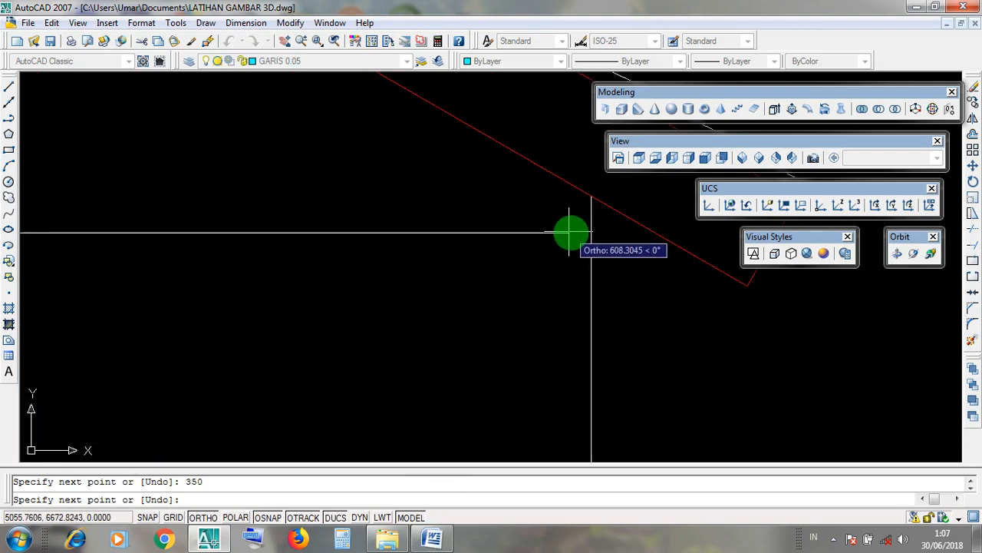
{"action": "scroll", "coordinate": [574, 232], "scroll_direction": "down", "scroll_amount": 5}
{"action": "scroll", "coordinate": [577, 232], "scroll_direction": "up", "scroll_amount": 5}
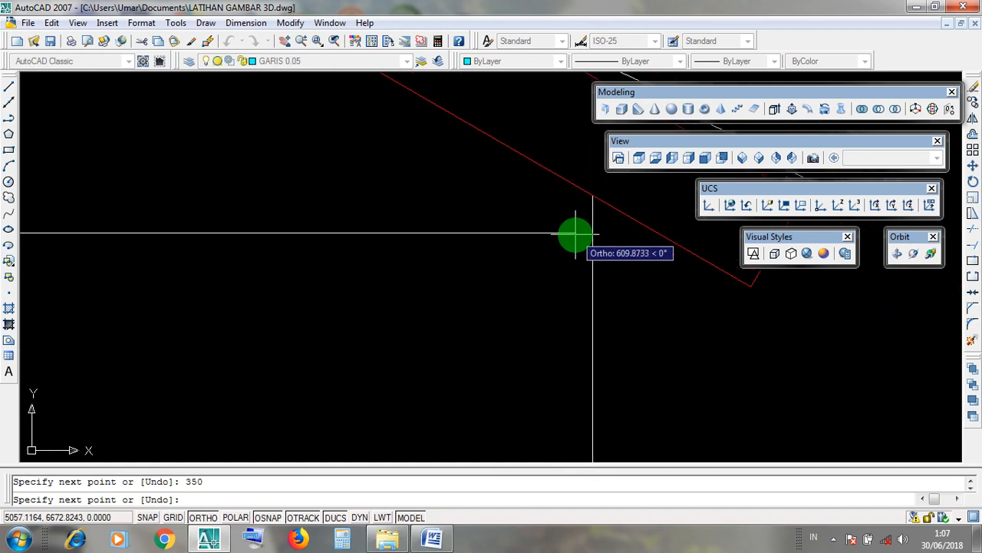
{"action": "scroll", "coordinate": [593, 231], "scroll_direction": "down", "scroll_amount": 3}
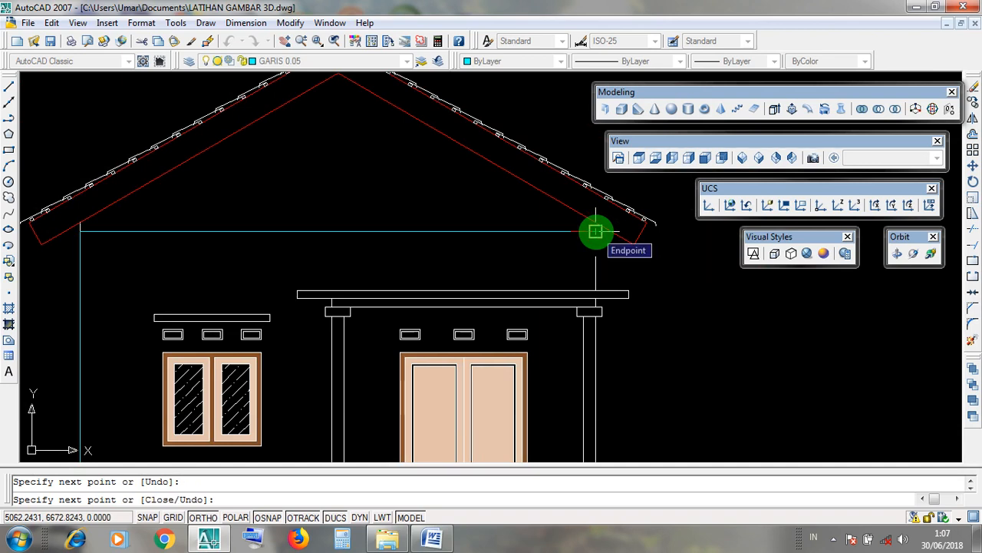
{"action": "left_click", "coordinate": [595, 231]}
{"action": "key", "text": "Return"}
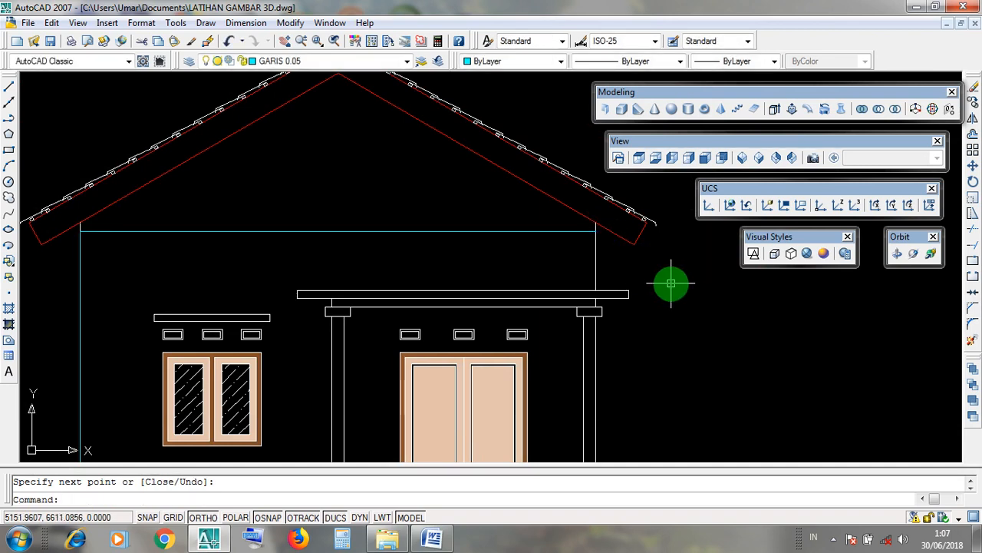
Step: Delete the vertical 350 construction line at the left wall, keeping the horizontal wall-top line
{"action": "scroll", "coordinate": [672, 283], "scroll_direction": "down", "scroll_amount": 4}
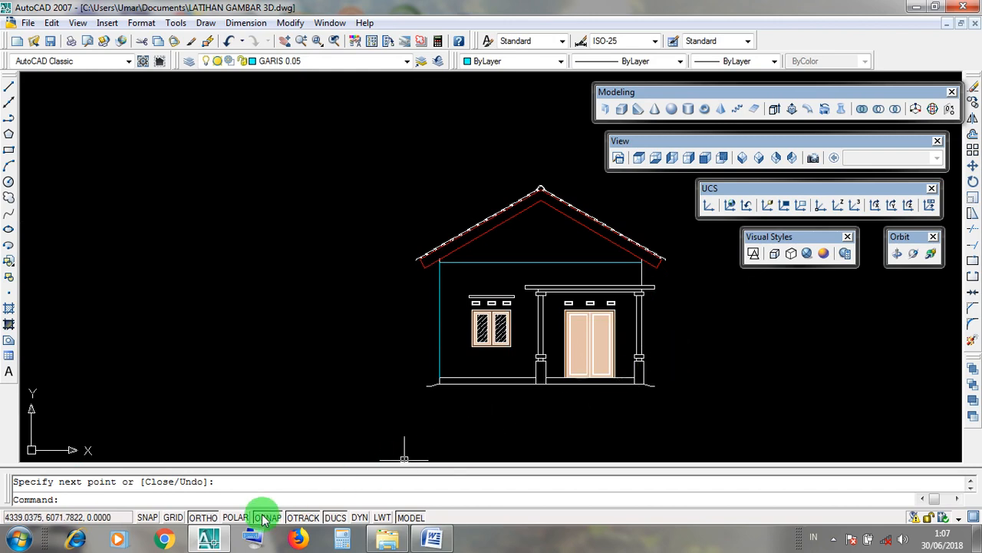
{"action": "left_click", "coordinate": [203, 518]}
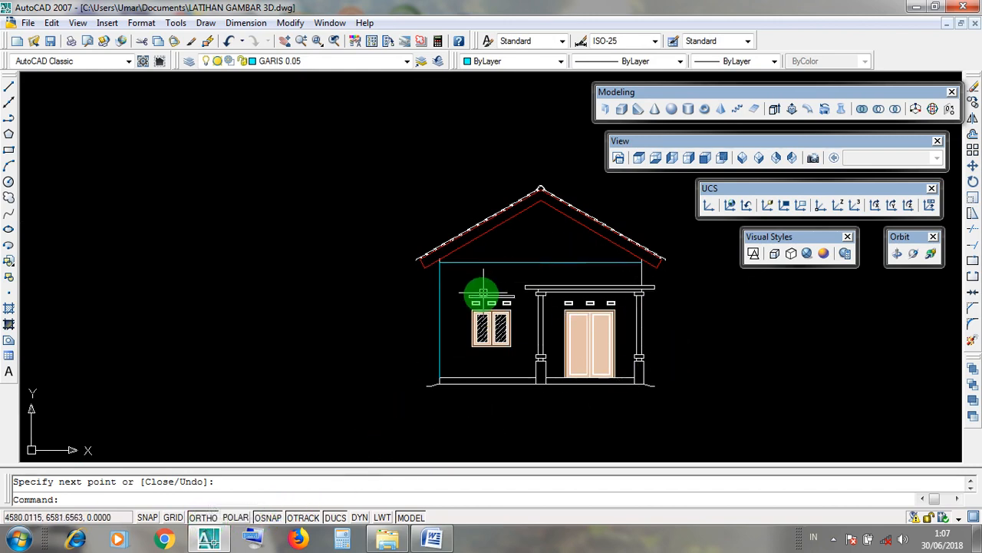
{"action": "scroll", "coordinate": [442, 310], "scroll_direction": "up", "scroll_amount": 2}
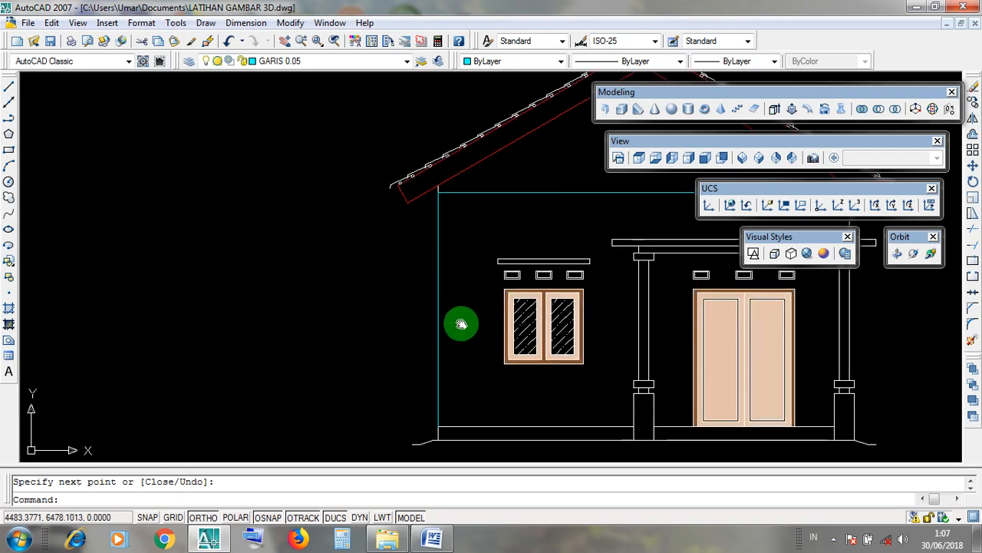
{"action": "middle_click_drag", "start_coordinate": [460, 325], "coordinate": [375, 338]}
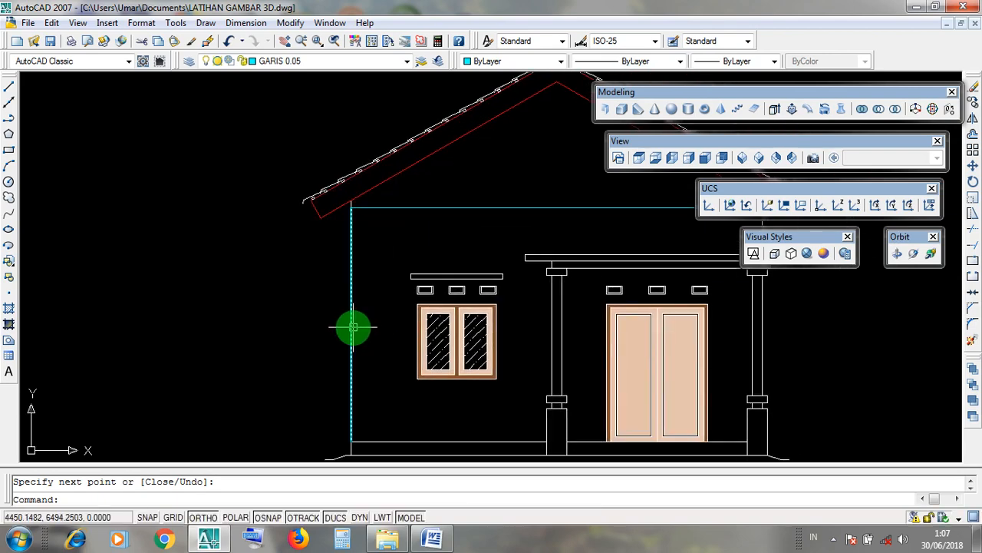
{"action": "left_click", "coordinate": [352, 327]}
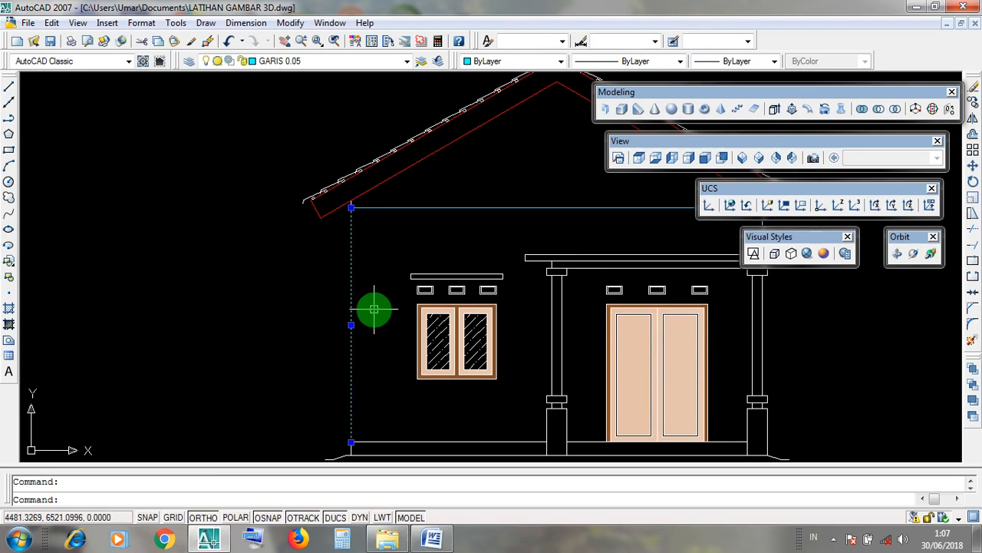
{"action": "key", "text": "Delete"}
Step: Examine the triangular gable area enclosed by the horizontal wall-top line and the lower red roof lines
{"action": "middle_click_drag", "start_coordinate": [503, 220], "coordinate": [390, 313]}
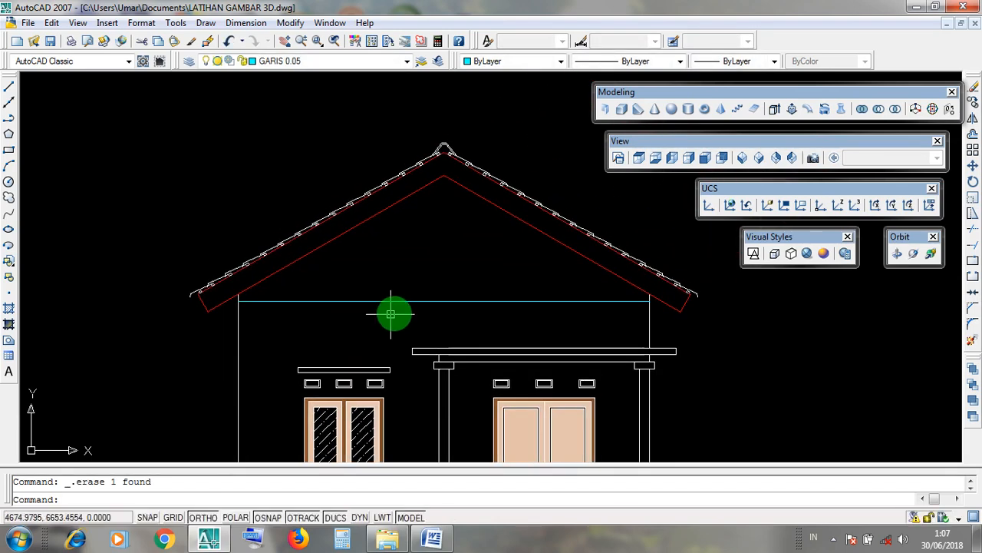
{"action": "left_click", "coordinate": [408, 302]}
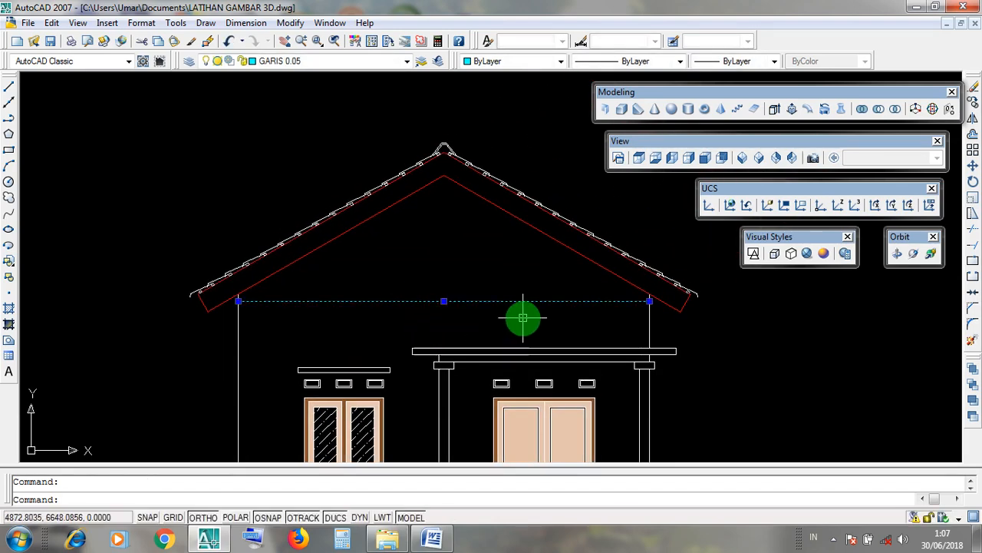
{"action": "key", "text": "Escape"}
{"action": "scroll", "coordinate": [513, 259], "scroll_direction": "up", "scroll_amount": 2}
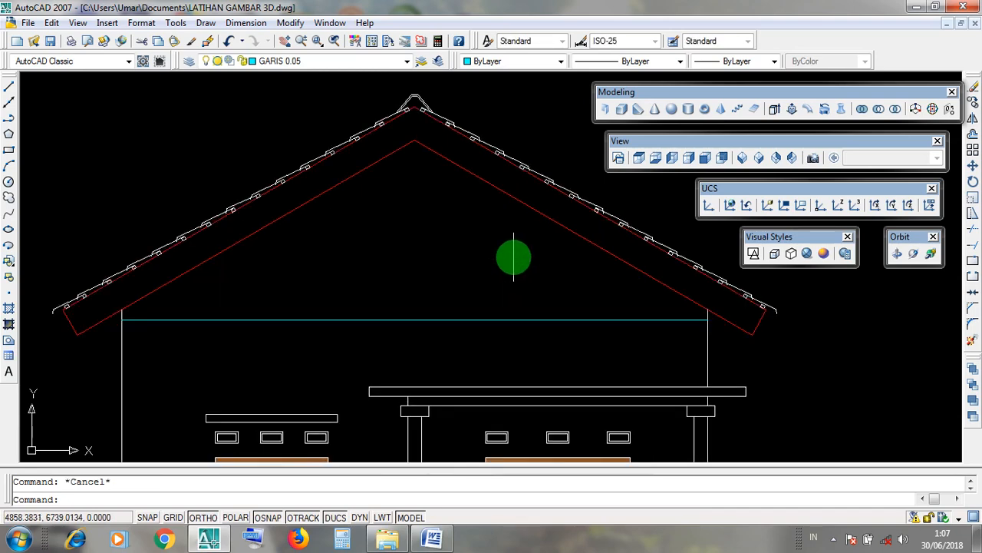
{"action": "scroll", "coordinate": [516, 263], "scroll_direction": "up", "scroll_amount": 1}
{"action": "scroll", "coordinate": [577, 338], "scroll_direction": "down", "scroll_amount": 3}
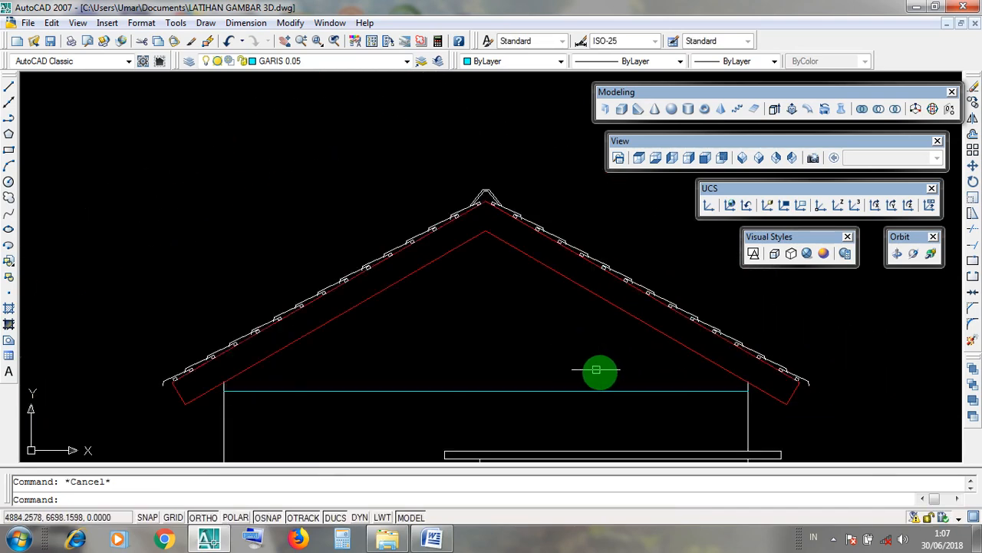
{"action": "left_click", "coordinate": [596, 370]}
{"action": "left_click", "coordinate": [375, 316]}
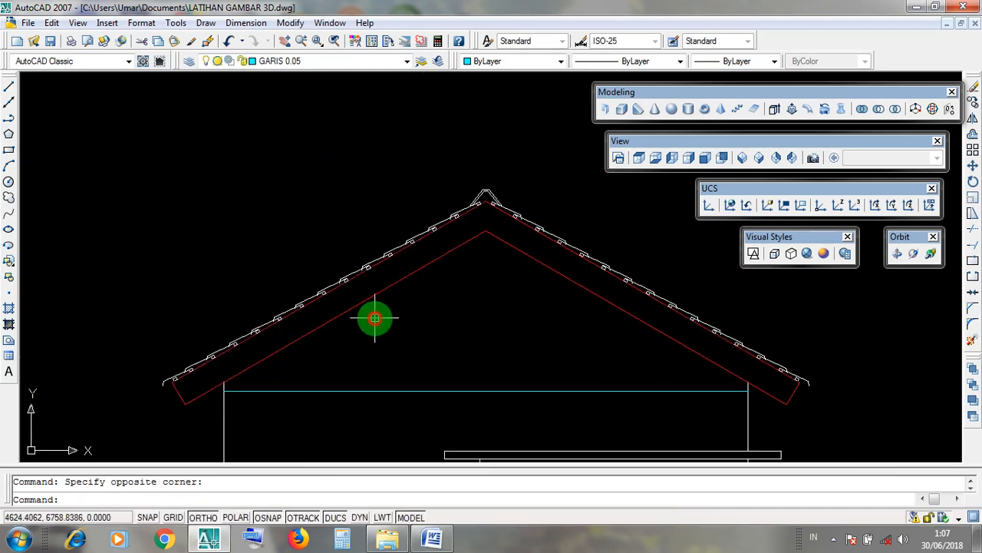
{"action": "left_click", "coordinate": [579, 370]}
{"action": "left_click", "coordinate": [498, 327]}
{"action": "left_click", "coordinate": [485, 391]}
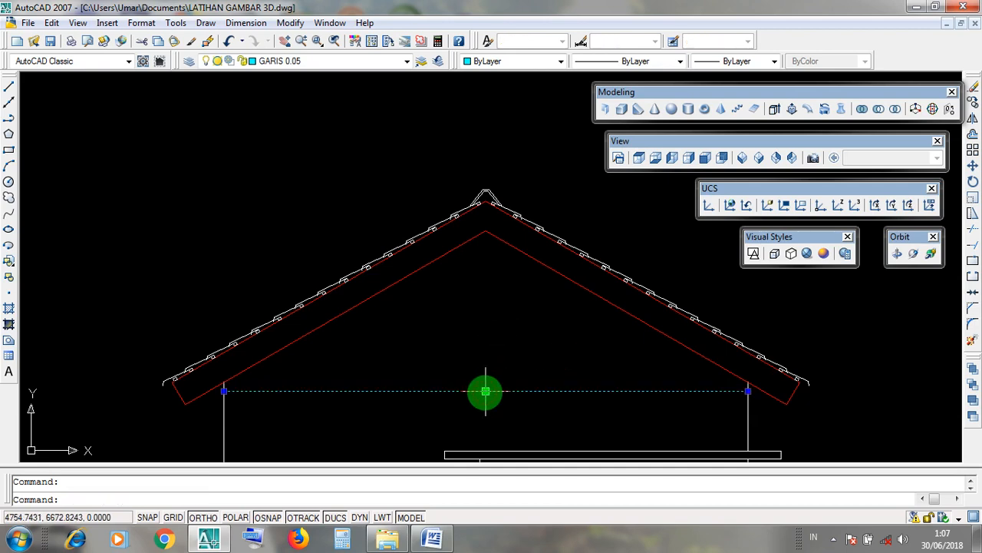
{"action": "key", "text": "Escape"}
{"action": "left_click", "coordinate": [484, 391]}
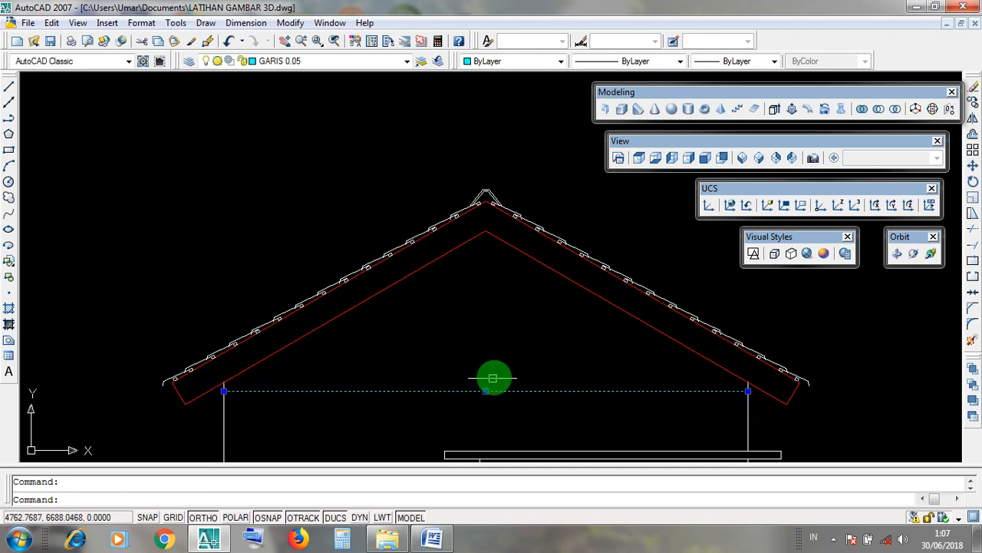
{"action": "key", "text": "Escape"}
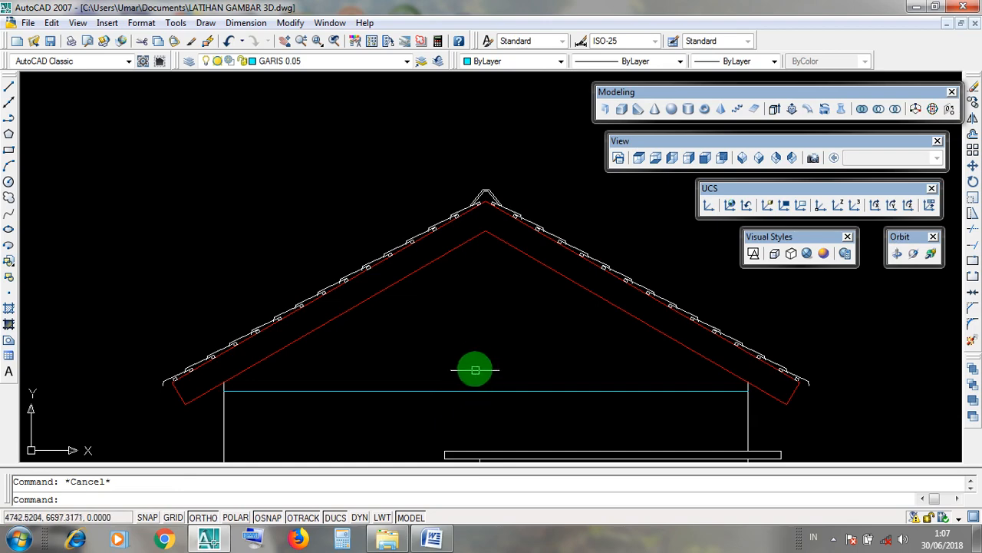
{"action": "scroll", "coordinate": [472, 361], "scroll_direction": "up", "scroll_amount": 2}
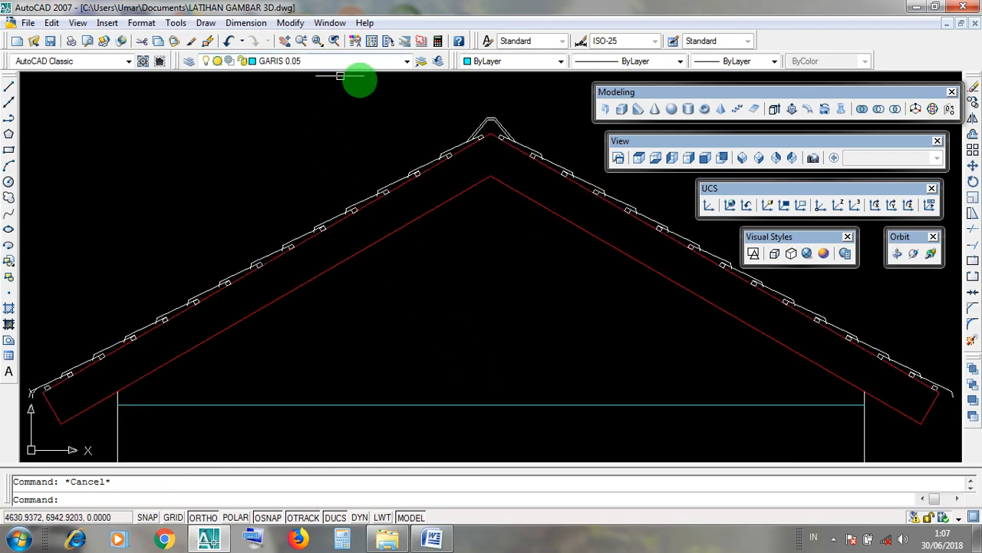
{"action": "left_click", "coordinate": [206, 23]}
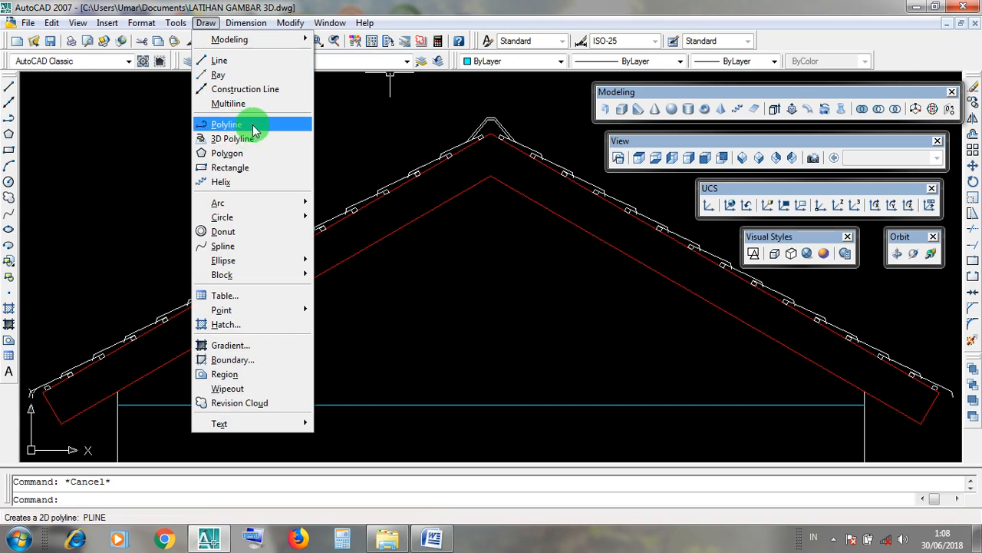
{"action": "left_click", "coordinate": [515, 314]}
{"action": "left_click", "coordinate": [511, 301]}
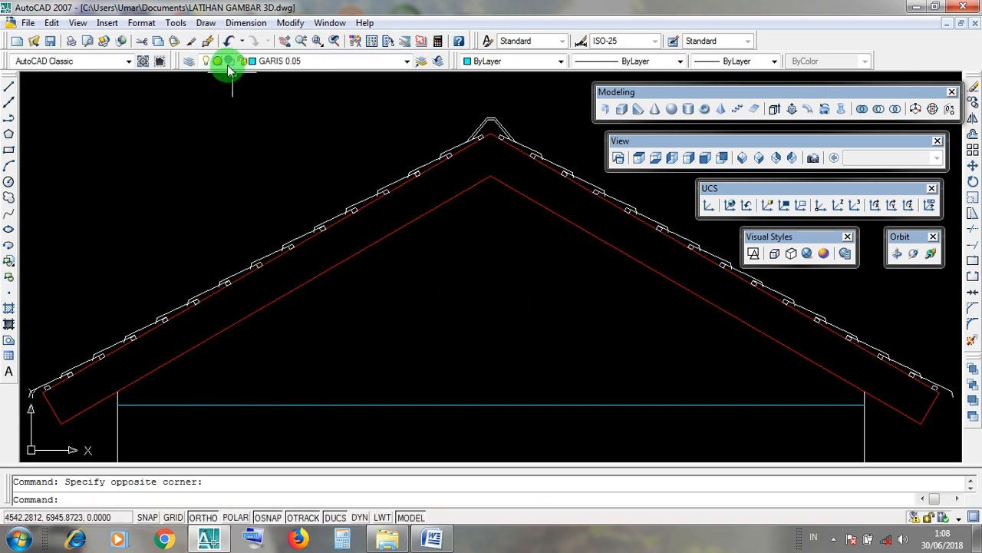
{"action": "left_click", "coordinate": [212, 25]}
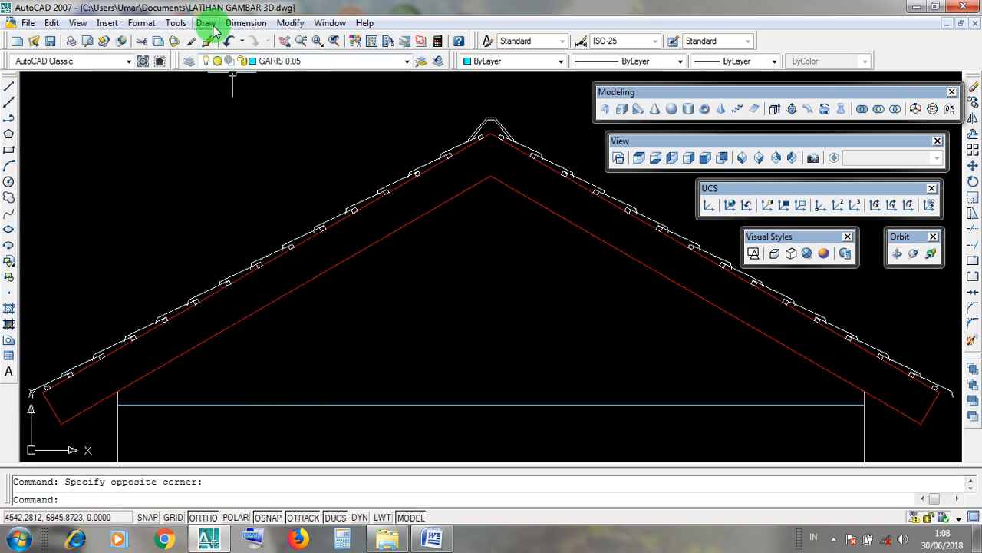
{"action": "left_click", "coordinate": [117, 405]}
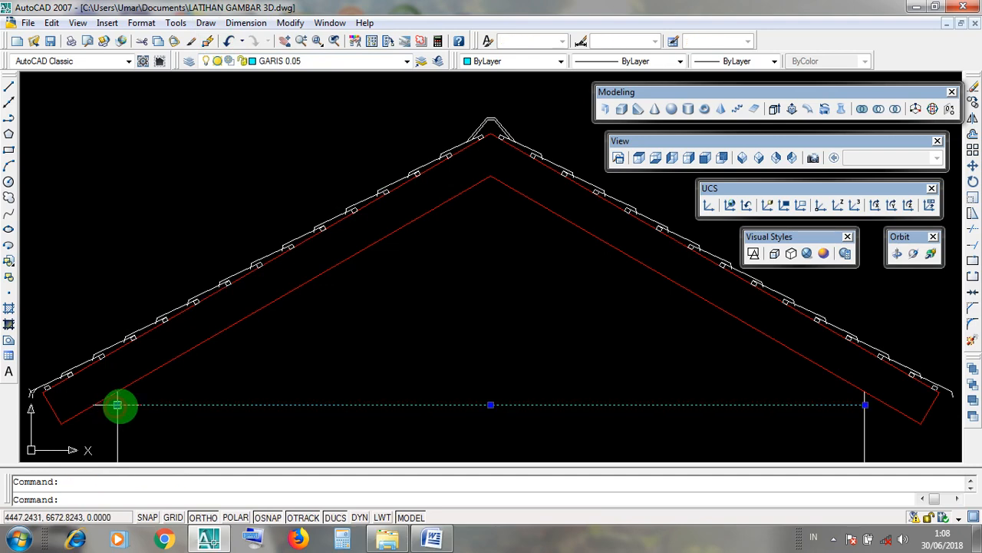
{"action": "left_click", "coordinate": [865, 404]}
{"action": "key", "text": "Escape"}
Step: Check the gable outline's corners where the lower roof lines meet both walls and the apex
{"action": "scroll", "coordinate": [865, 404], "scroll_direction": "up", "scroll_amount": 3}
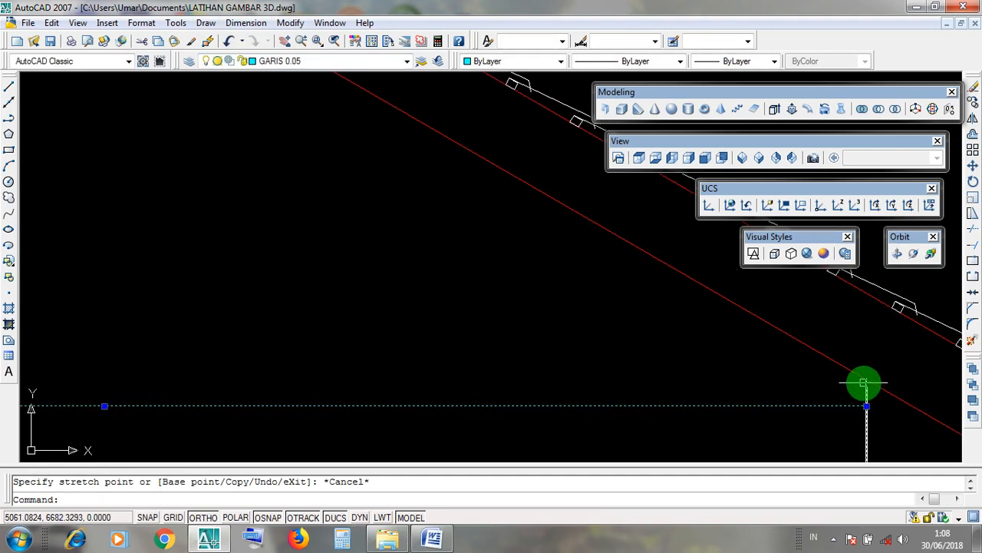
{"action": "left_click", "coordinate": [865, 379]}
{"action": "scroll", "coordinate": [865, 379], "scroll_direction": "down", "scroll_amount": 2}
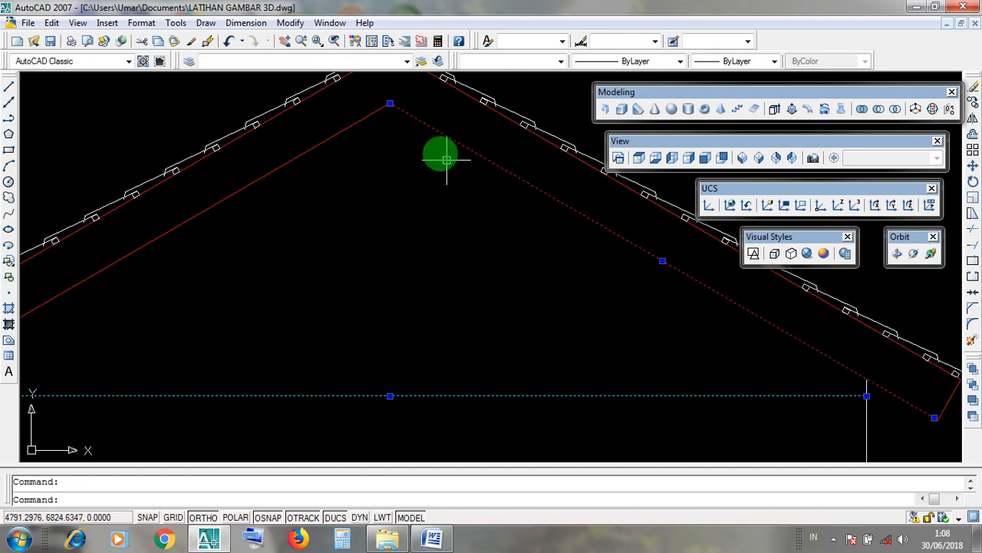
{"action": "left_click", "coordinate": [390, 103]}
{"action": "scroll", "coordinate": [390, 103], "scroll_direction": "down", "scroll_amount": 3}
{"action": "key", "text": "Escape"}
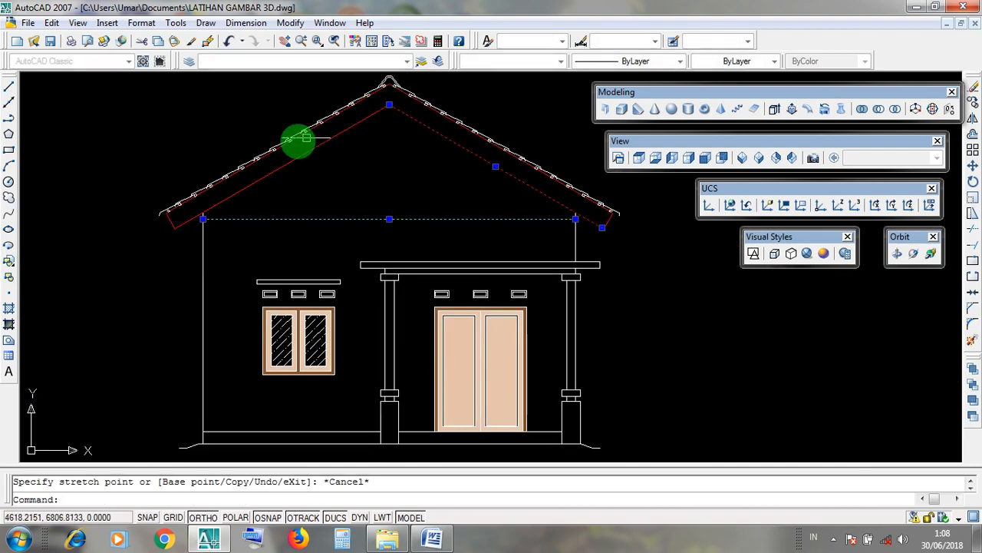
{"action": "scroll", "coordinate": [219, 201], "scroll_direction": "up", "scroll_amount": 5}
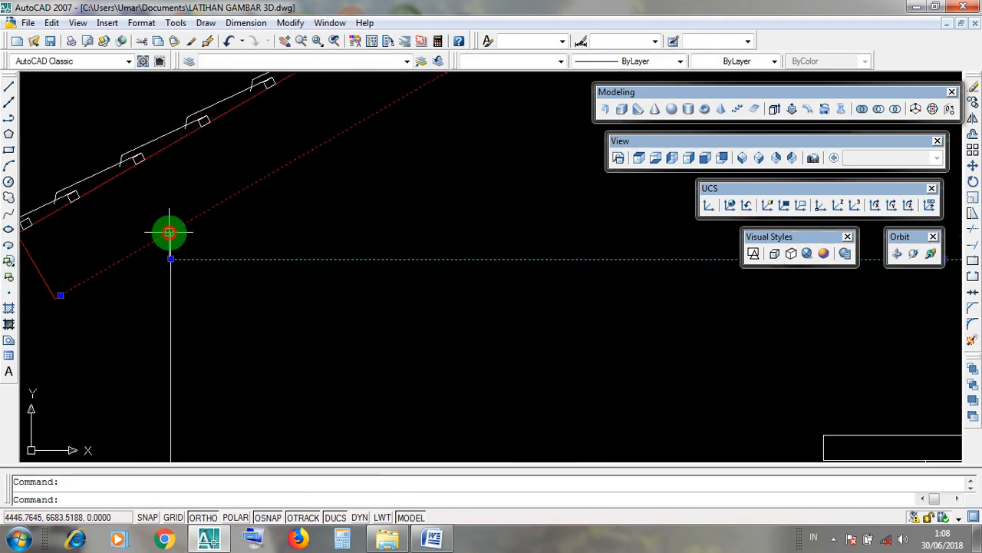
{"action": "left_click", "coordinate": [170, 259]}
{"action": "key", "text": "Escape"}
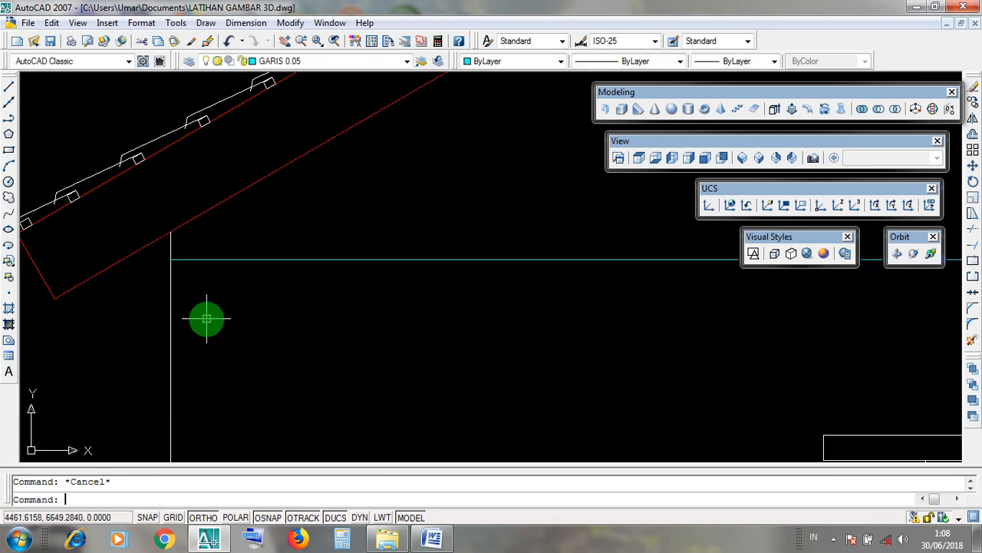
{"action": "scroll", "coordinate": [207, 319], "scroll_direction": "down", "scroll_amount": 5}
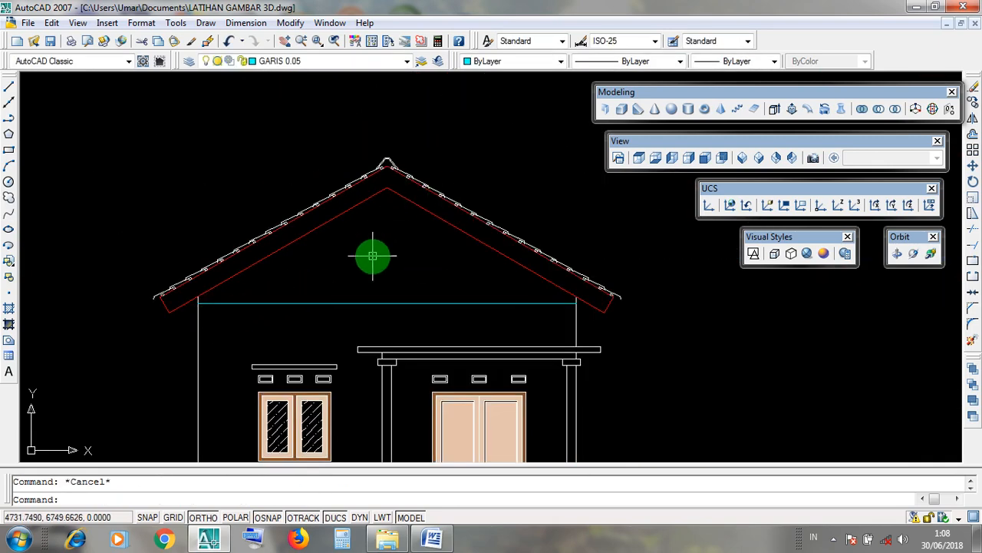
{"action": "scroll", "coordinate": [373, 255], "scroll_direction": "up", "scroll_amount": 1}
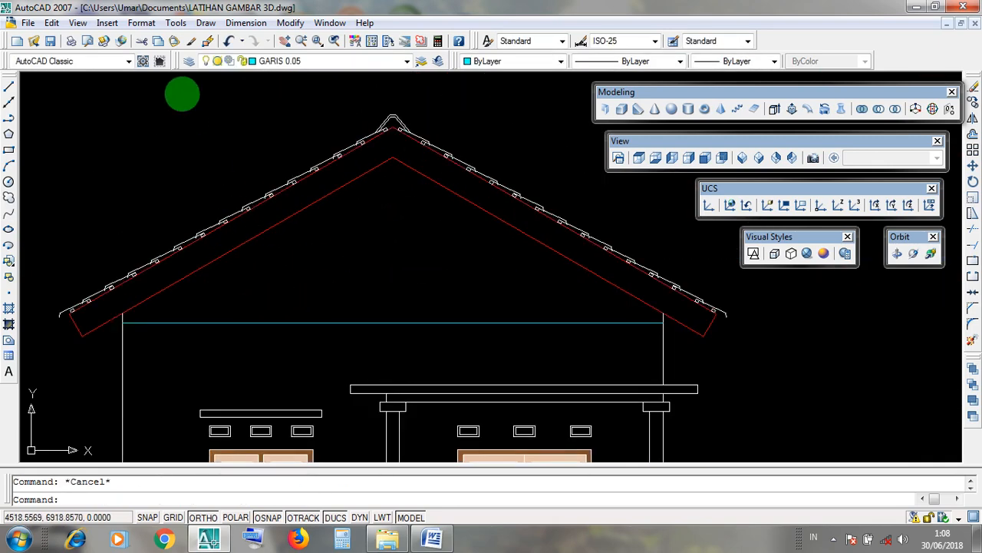
{"action": "left_click", "coordinate": [208, 23]}
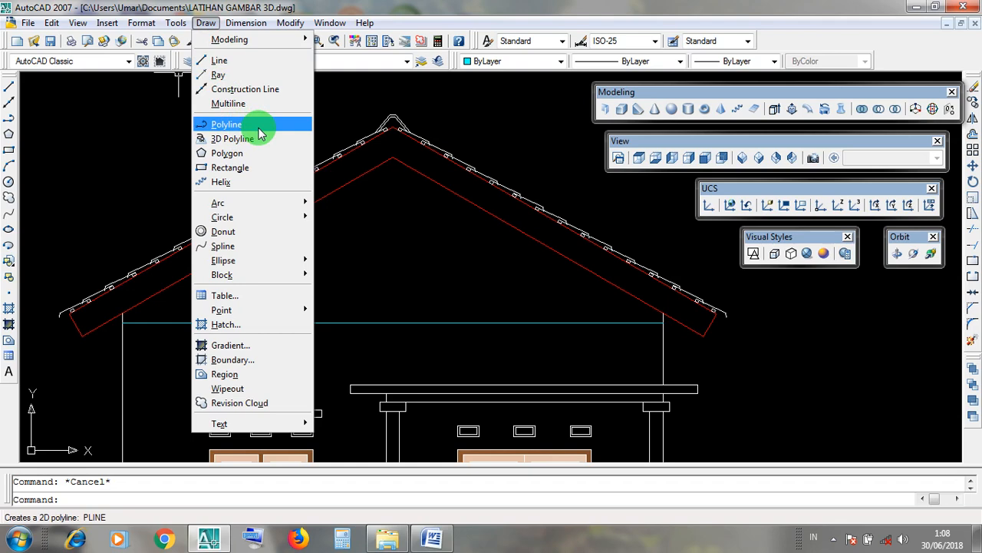
{"action": "left_click", "coordinate": [205, 23]}
{"action": "left_click", "coordinate": [206, 23]}
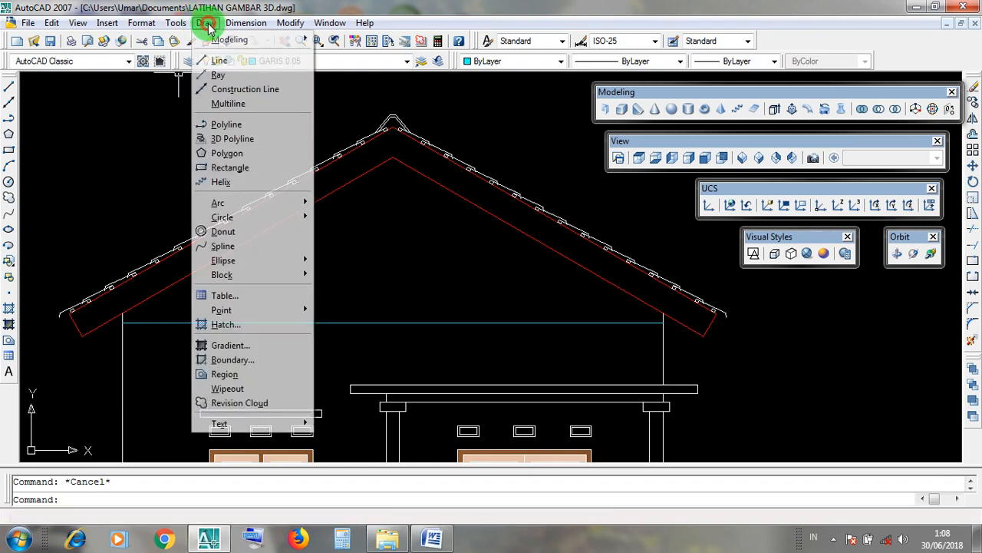
{"action": "left_click", "coordinate": [248, 131]}
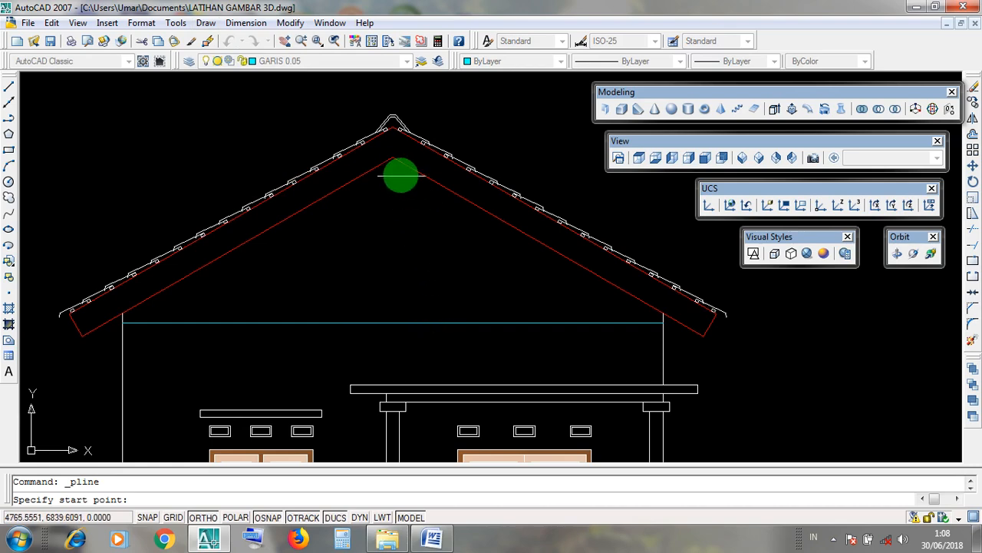
{"action": "scroll", "coordinate": [394, 207], "scroll_direction": "up", "scroll_amount": 3}
{"action": "scroll", "coordinate": [398, 201], "scroll_direction": "down", "scroll_amount": 3}
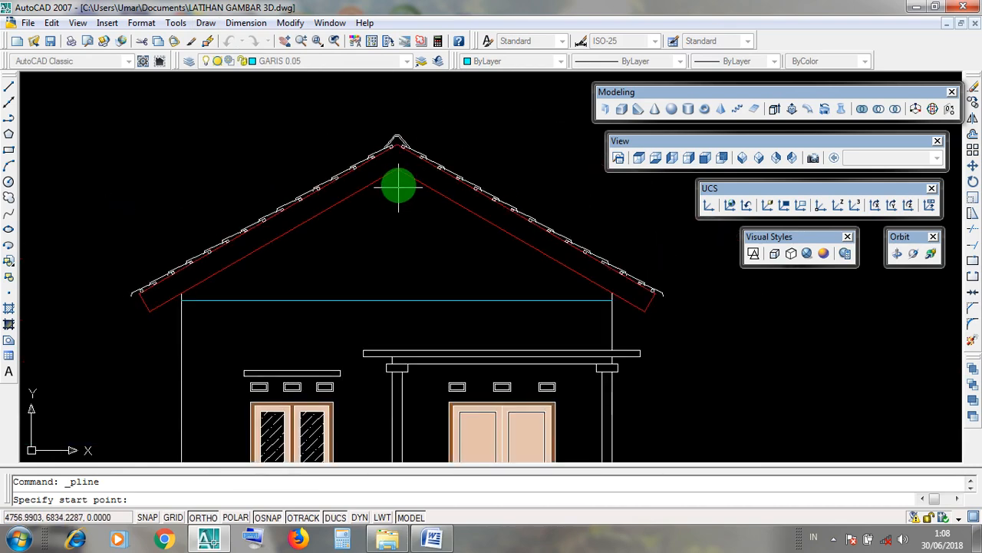
{"action": "scroll", "coordinate": [397, 169], "scroll_direction": "up", "scroll_amount": 3}
{"action": "scroll", "coordinate": [394, 150], "scroll_direction": "down", "scroll_amount": 2}
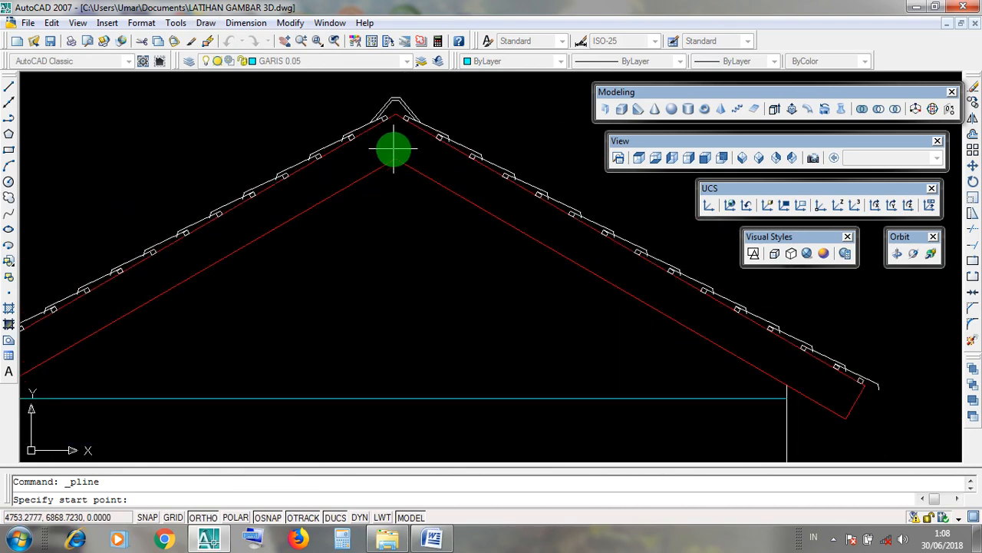
{"action": "scroll", "coordinate": [394, 150], "scroll_direction": "down", "scroll_amount": 2}
{"action": "scroll", "coordinate": [395, 155], "scroll_direction": "up", "scroll_amount": 2}
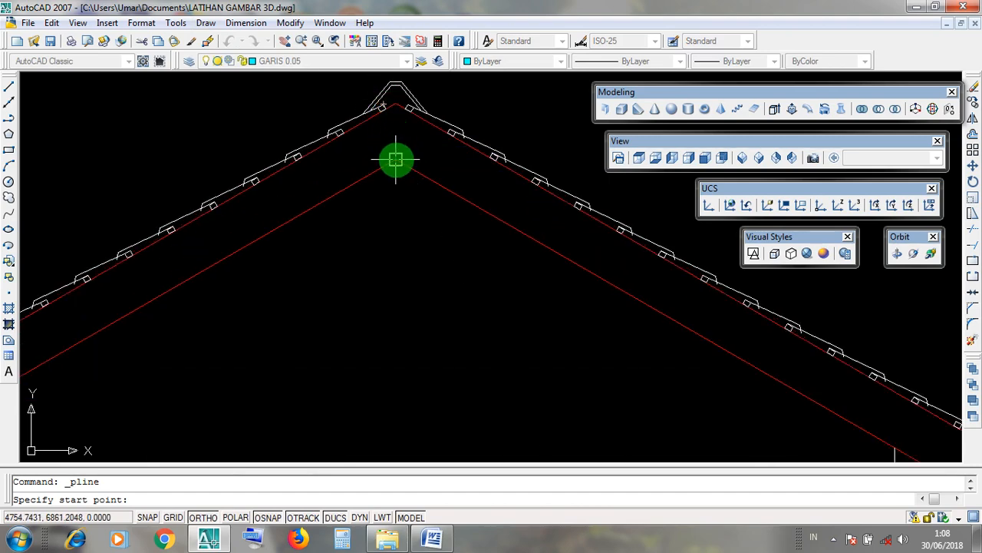
{"action": "scroll", "coordinate": [396, 159], "scroll_direction": "down", "scroll_amount": 2}
{"action": "scroll", "coordinate": [396, 159], "scroll_direction": "up", "scroll_amount": 1}
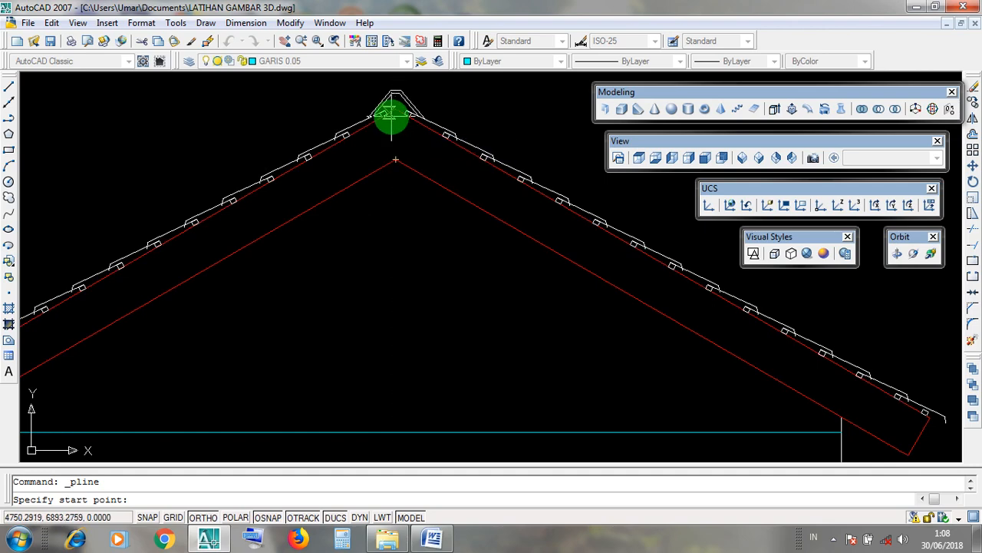
{"action": "scroll", "coordinate": [391, 108], "scroll_direction": "up", "scroll_amount": 3}
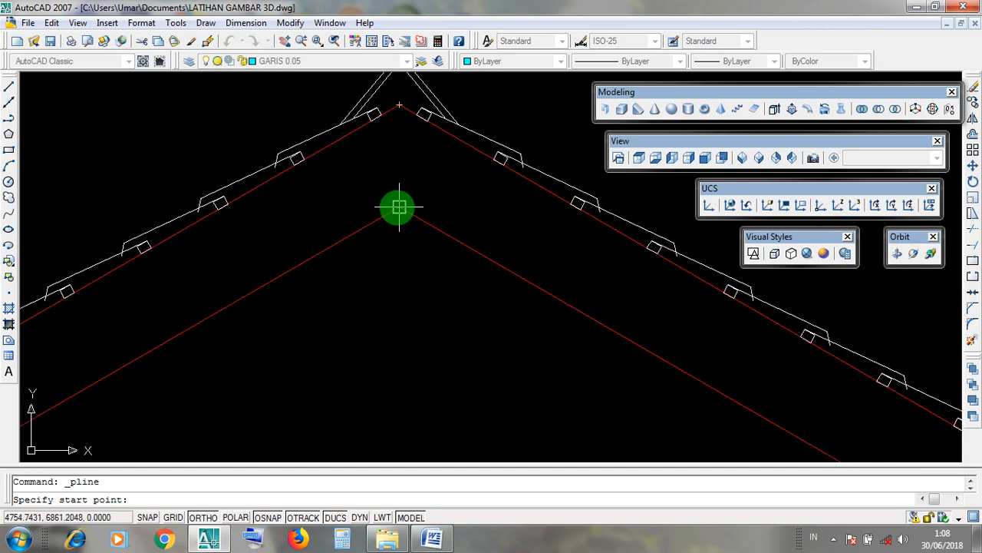
{"action": "scroll", "coordinate": [399, 207], "scroll_direction": "down", "scroll_amount": 2}
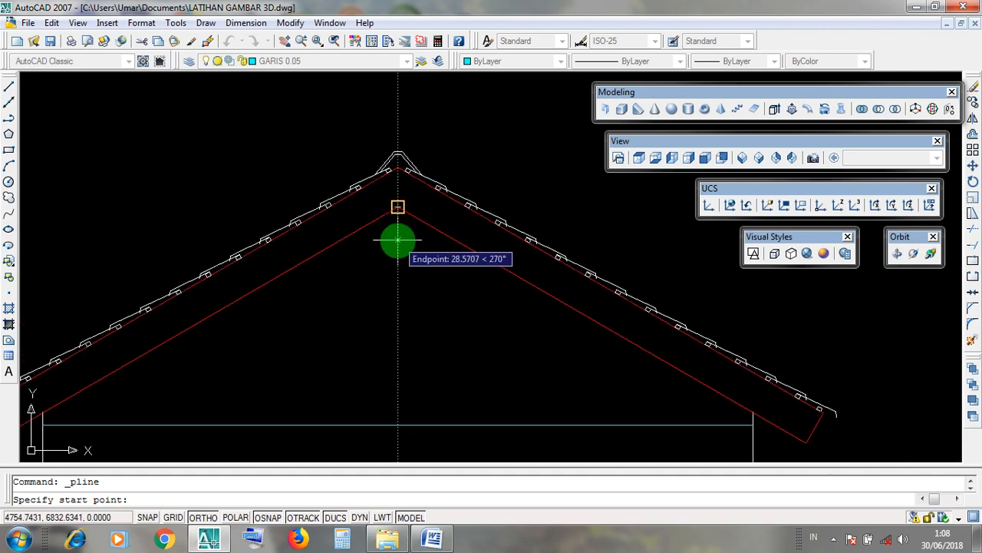
{"action": "scroll", "coordinate": [396, 204], "scroll_direction": "up", "scroll_amount": 1}
{"action": "scroll", "coordinate": [396, 172], "scroll_direction": "down", "scroll_amount": 1}
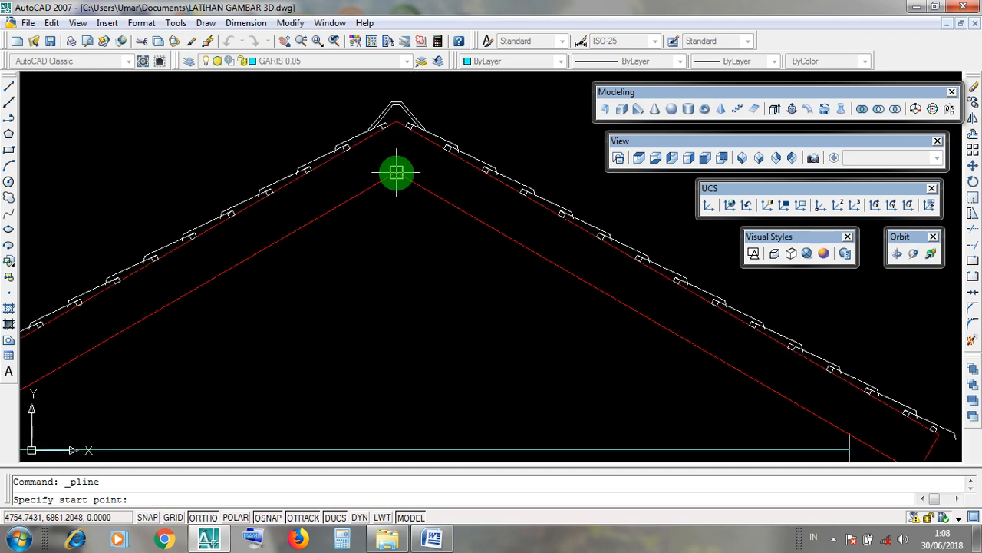
{"action": "scroll", "coordinate": [396, 171], "scroll_direction": "down", "scroll_amount": 1}
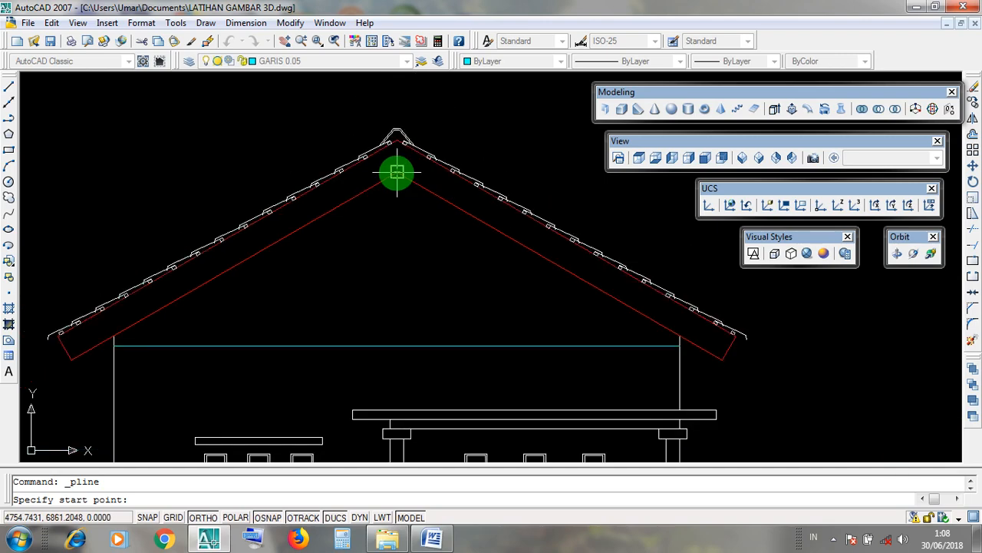
{"action": "middle_click_drag", "start_coordinate": [397, 172], "coordinate": [426, 175]}
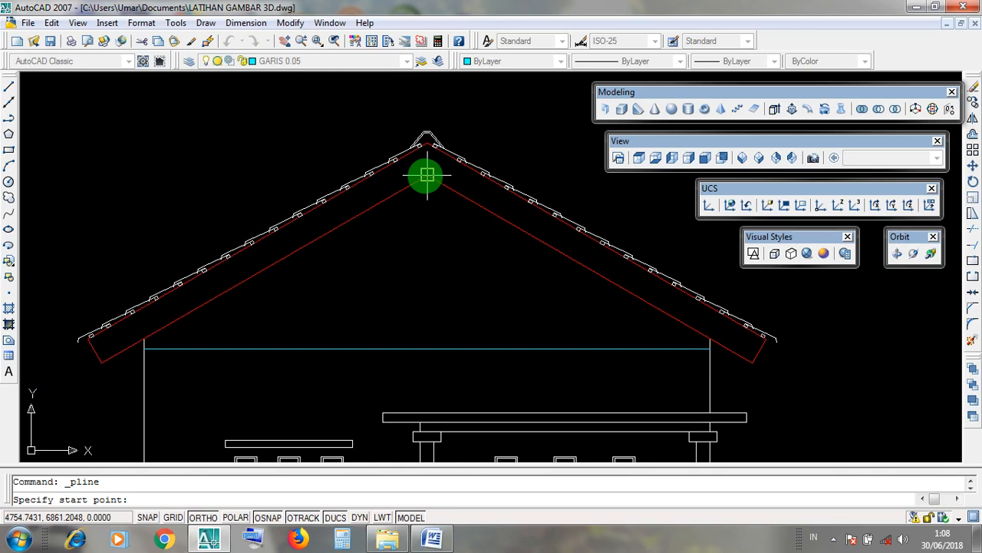
{"action": "key", "text": "Escape"}
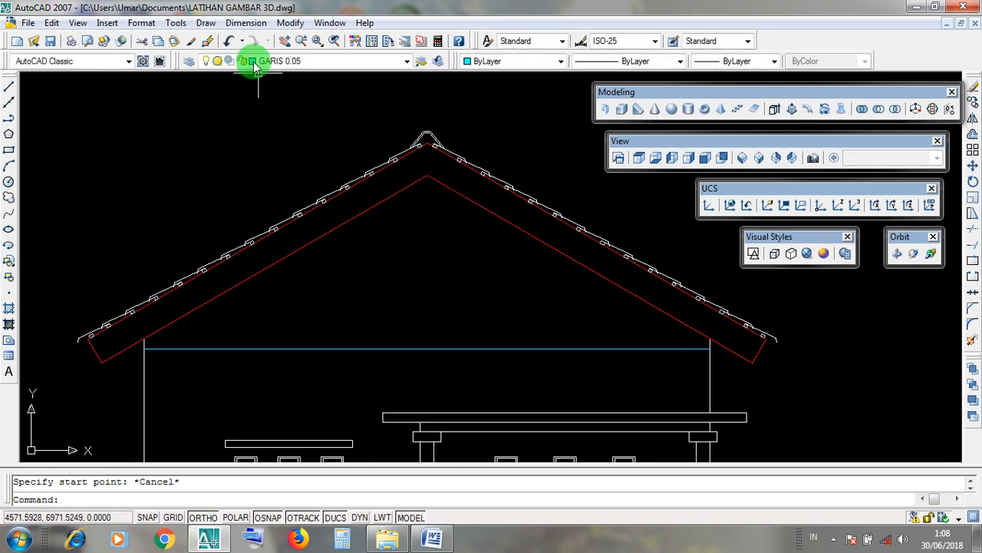
Step: Turn off ortho mode so a polyline from the inner roof apex can follow the slope, and abandon the current polyline
{"action": "left_click", "coordinate": [206, 22]}
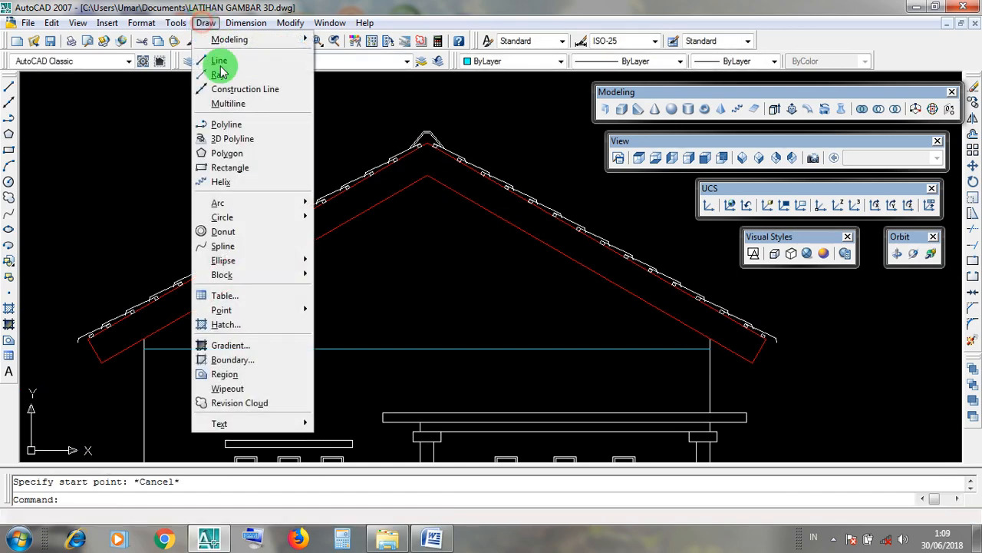
{"action": "left_click", "coordinate": [255, 125]}
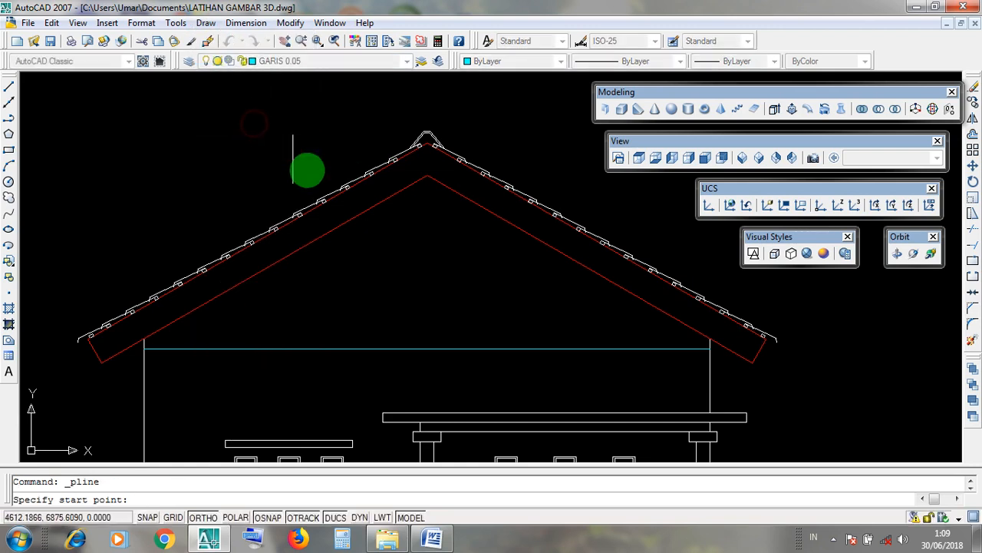
{"action": "left_click", "coordinate": [427, 176]}
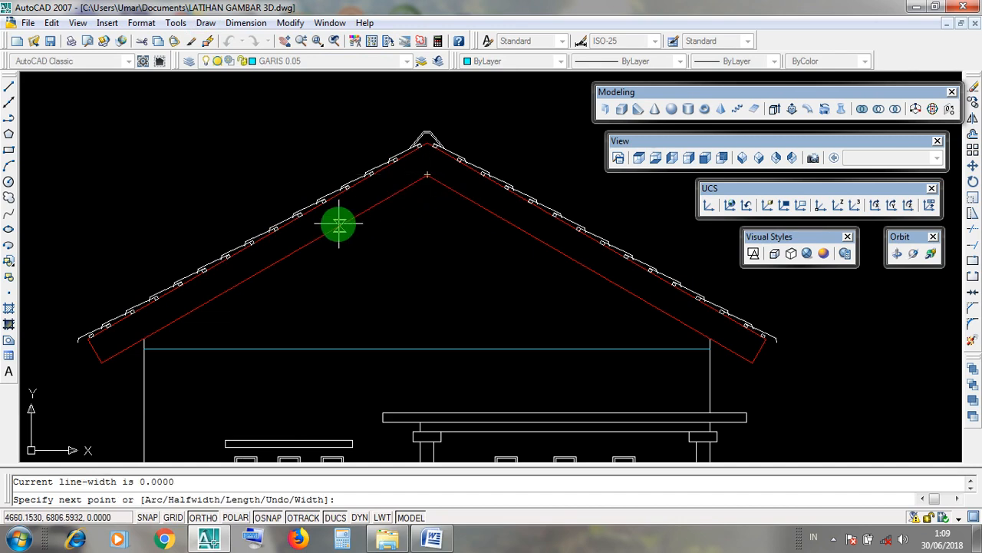
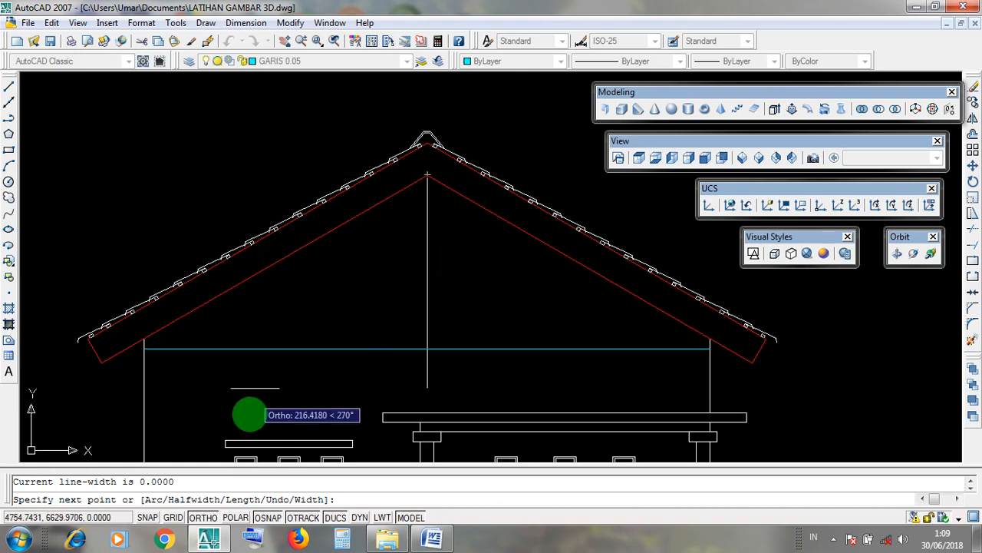
{"action": "left_click", "coordinate": [203, 518]}
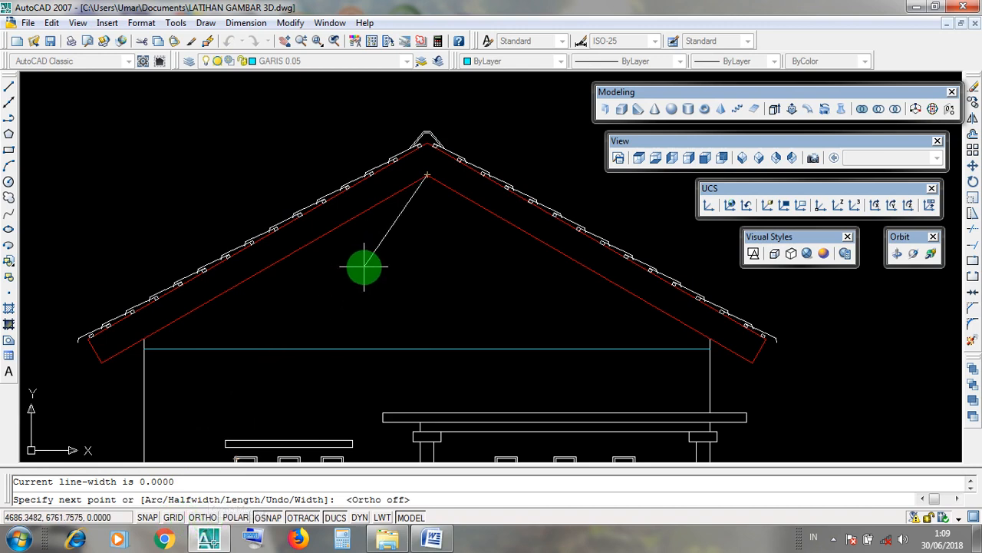
{"action": "key", "text": "Escape"}
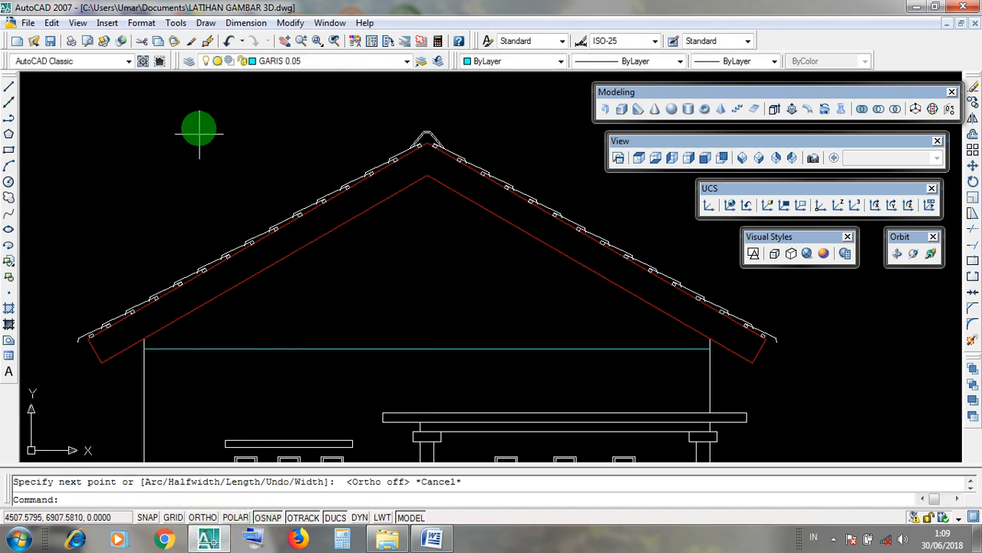
Step: Draw a polyline from the inner roof apex down the left lower roof line to its intersection with the left wall
{"action": "left_click", "coordinate": [207, 23]}
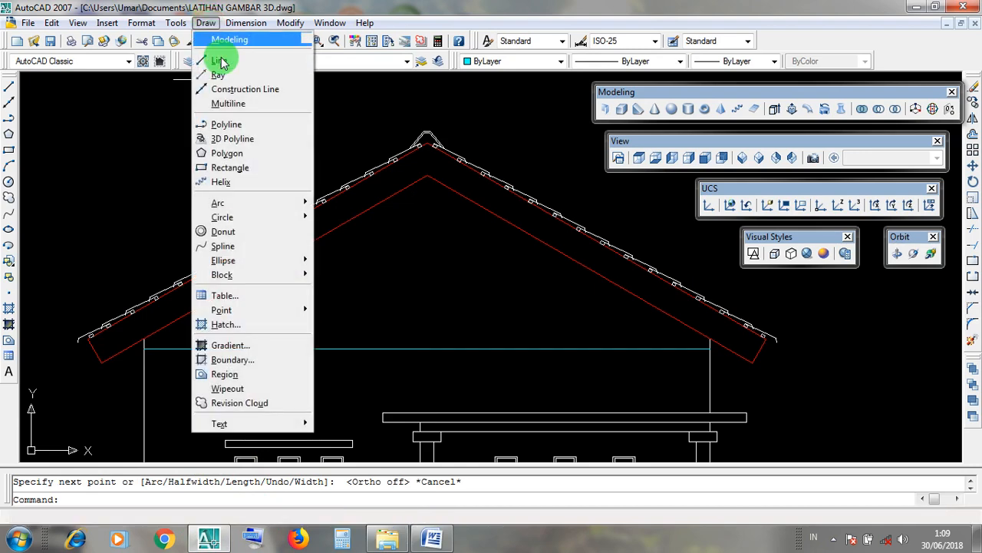
{"action": "left_click", "coordinate": [242, 130]}
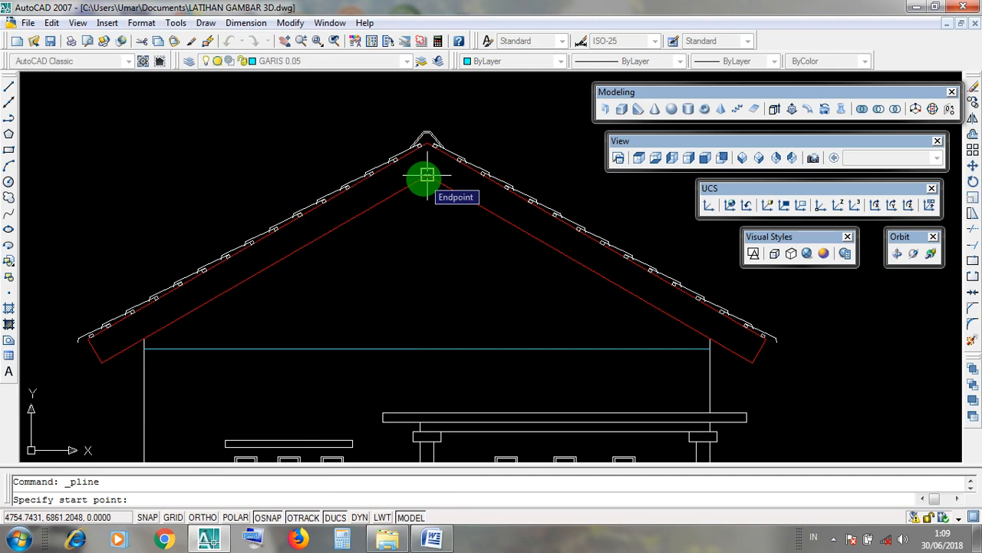
{"action": "left_click", "coordinate": [426, 176]}
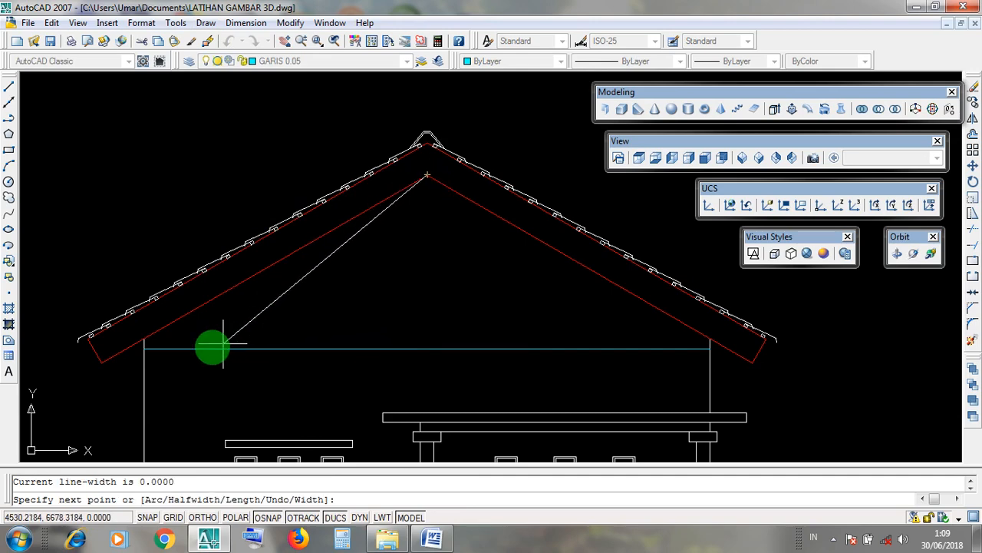
{"action": "scroll", "coordinate": [223, 347], "scroll_direction": "up", "scroll_amount": 3}
{"action": "scroll", "coordinate": [176, 351], "scroll_direction": "down", "scroll_amount": 4}
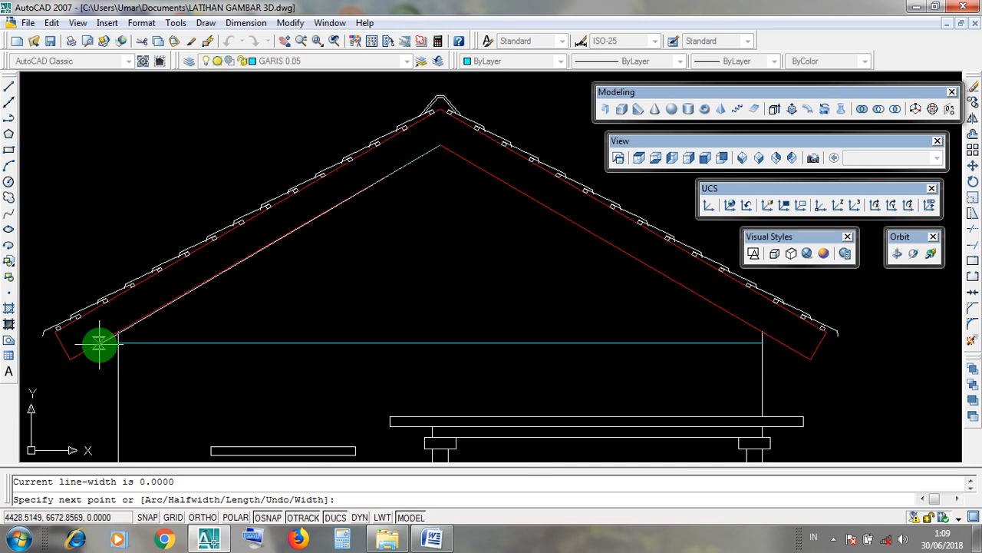
{"action": "scroll", "coordinate": [99, 344], "scroll_direction": "up", "scroll_amount": 5}
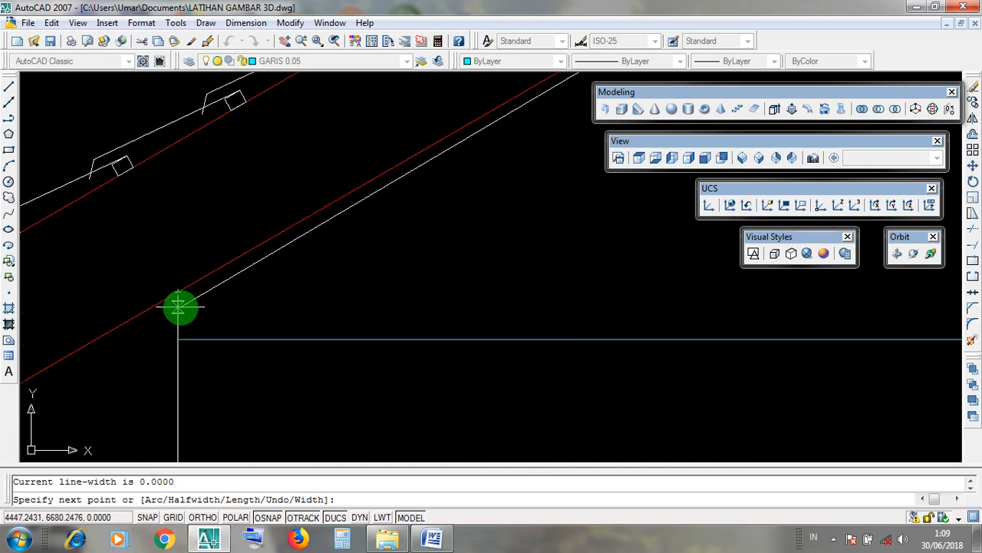
{"action": "scroll", "coordinate": [175, 281], "scroll_direction": "up", "scroll_amount": 3}
{"action": "scroll", "coordinate": [175, 278], "scroll_direction": "down", "scroll_amount": 5}
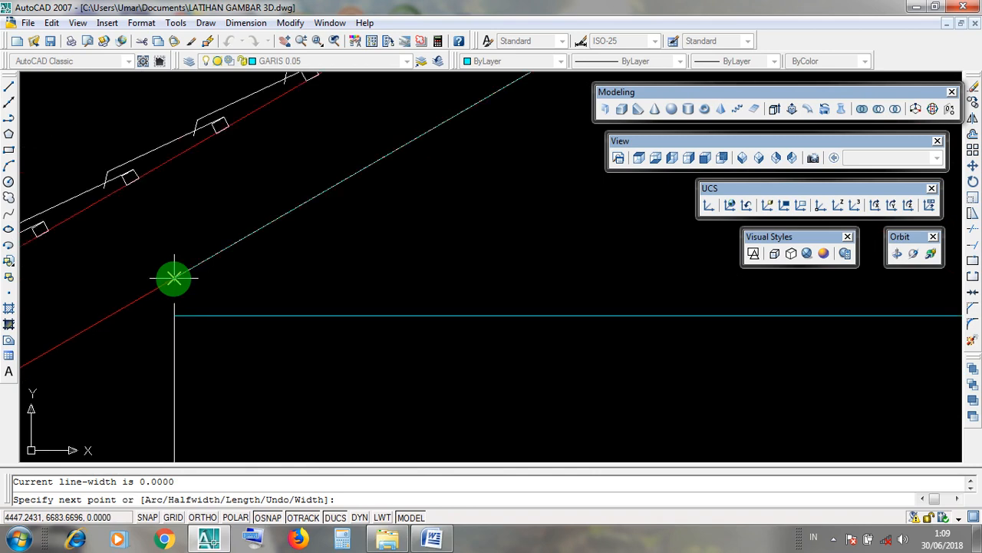
{"action": "left_click", "coordinate": [175, 278]}
Step: Continue the gable polyline along the left wall, the wall-top line, the right wall and the right lower roof line, ending at the inner apex
{"action": "scroll", "coordinate": [175, 278], "scroll_direction": "up", "scroll_amount": 2}
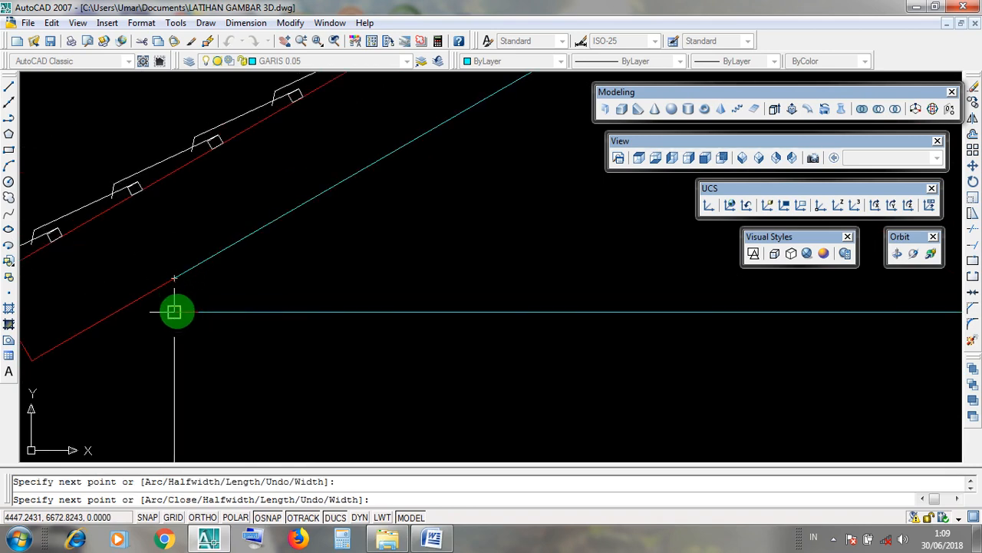
{"action": "scroll", "coordinate": [175, 312], "scroll_direction": "down", "scroll_amount": 5}
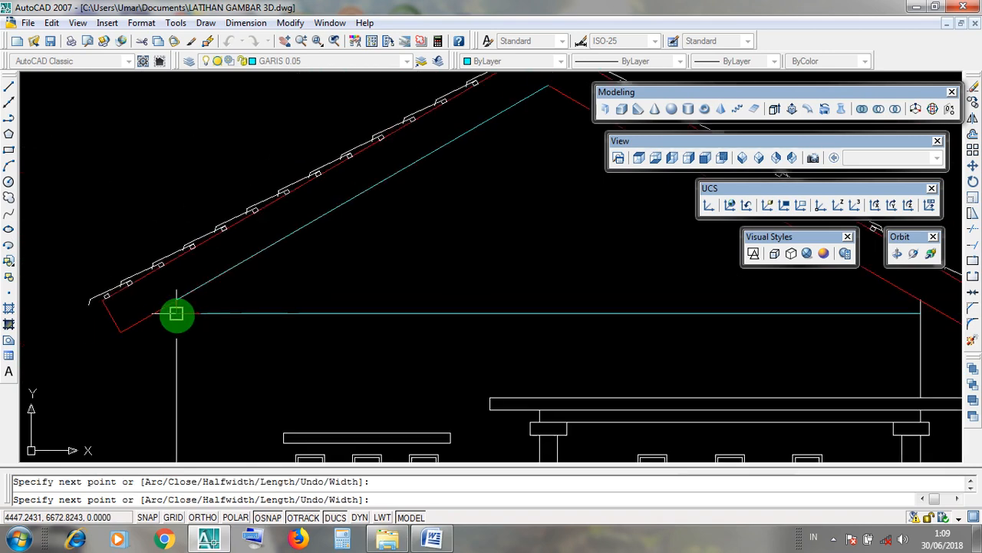
{"action": "scroll", "coordinate": [417, 328], "scroll_direction": "up", "scroll_amount": 3}
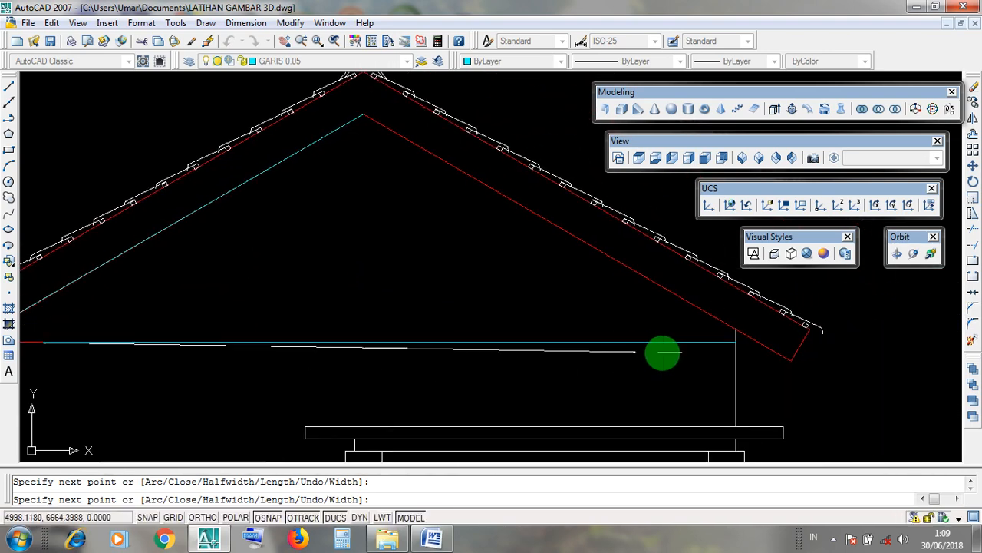
{"action": "scroll", "coordinate": [736, 343], "scroll_direction": "up", "scroll_amount": 2}
{"action": "scroll", "coordinate": [740, 341], "scroll_direction": "down", "scroll_amount": 4}
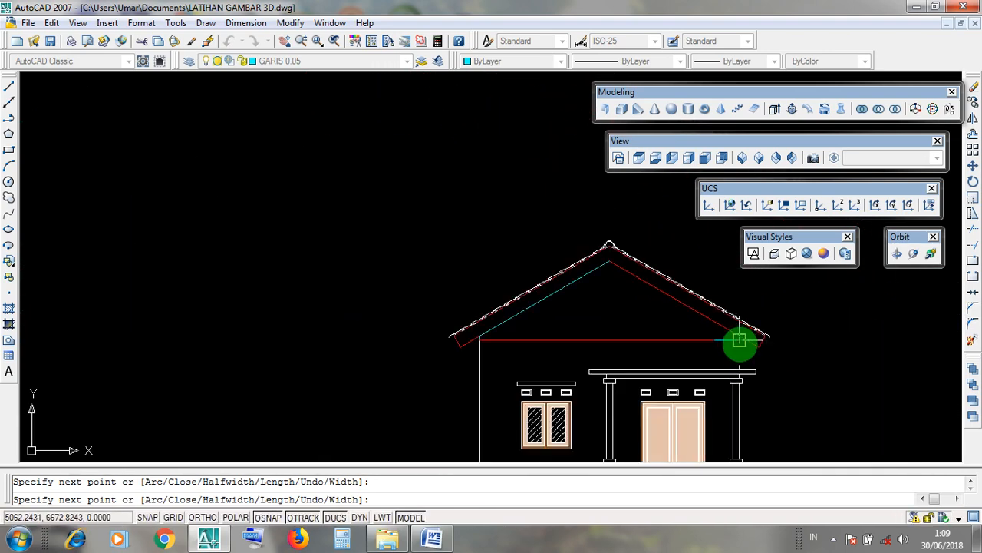
{"action": "scroll", "coordinate": [739, 341], "scroll_direction": "up", "scroll_amount": 4}
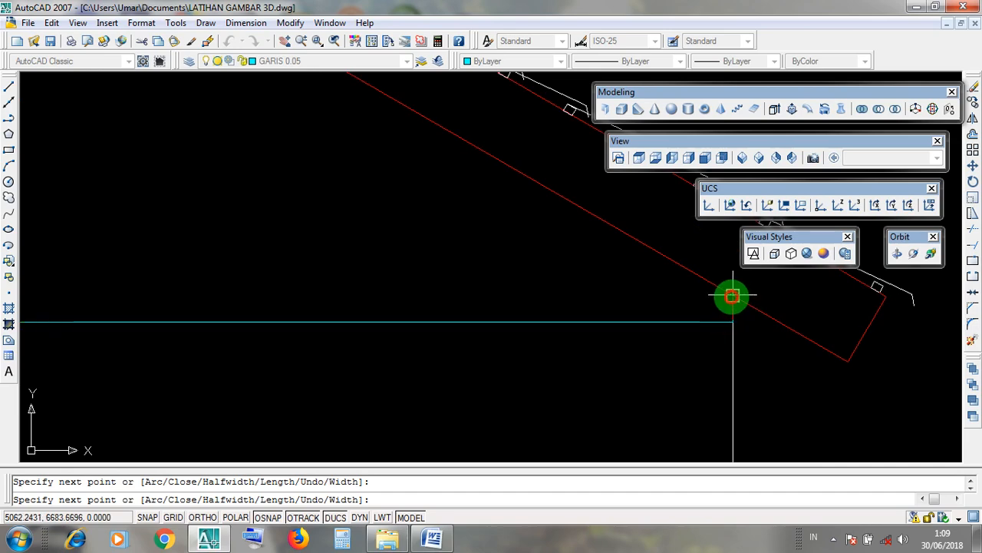
{"action": "scroll", "coordinate": [731, 295], "scroll_direction": "down", "scroll_amount": 3}
{"action": "scroll", "coordinate": [585, 204], "scroll_direction": "up", "scroll_amount": 4}
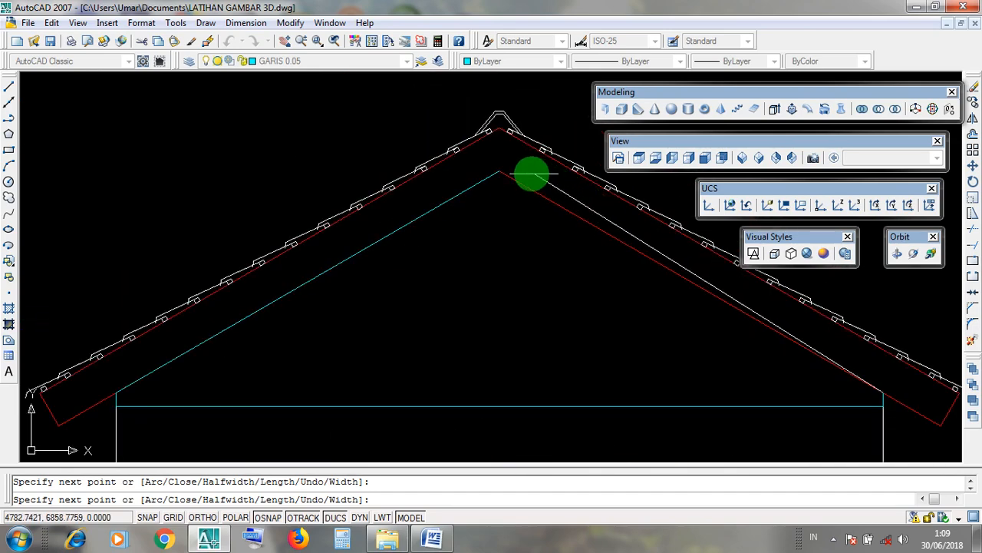
{"action": "left_click", "coordinate": [499, 171]}
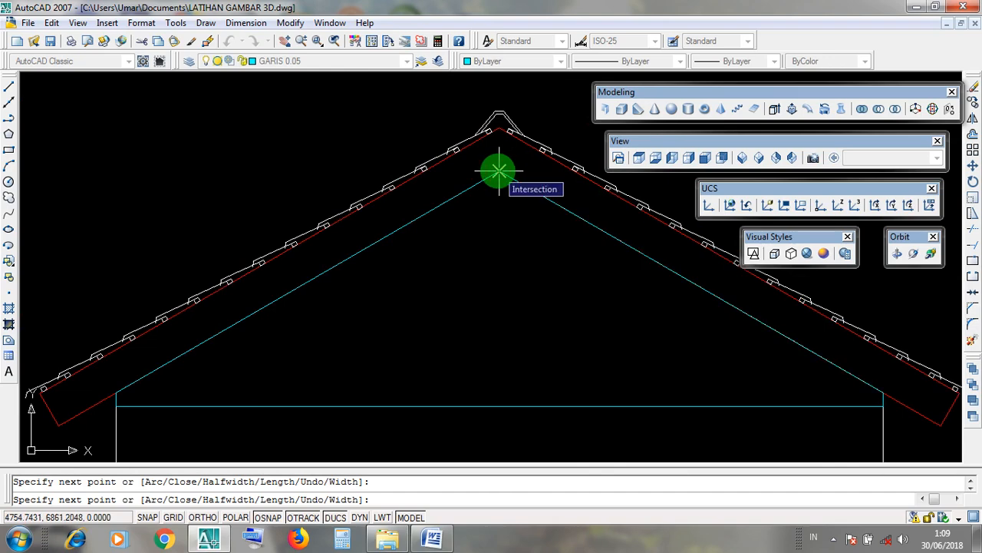
{"action": "key", "text": "Return"}
{"action": "scroll", "coordinate": [533, 259], "scroll_direction": "down", "scroll_amount": 2}
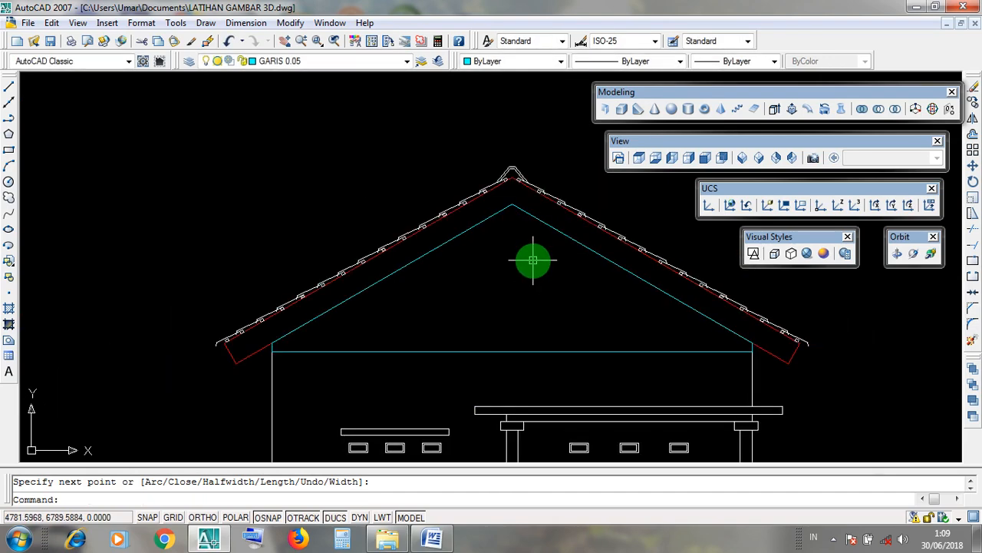
Step: Check the finished gable outline as one object, and delete it
{"action": "scroll", "coordinate": [500, 198], "scroll_direction": "up", "scroll_amount": 2}
{"action": "left_click", "coordinate": [522, 220]}
{"action": "left_click", "coordinate": [526, 222]}
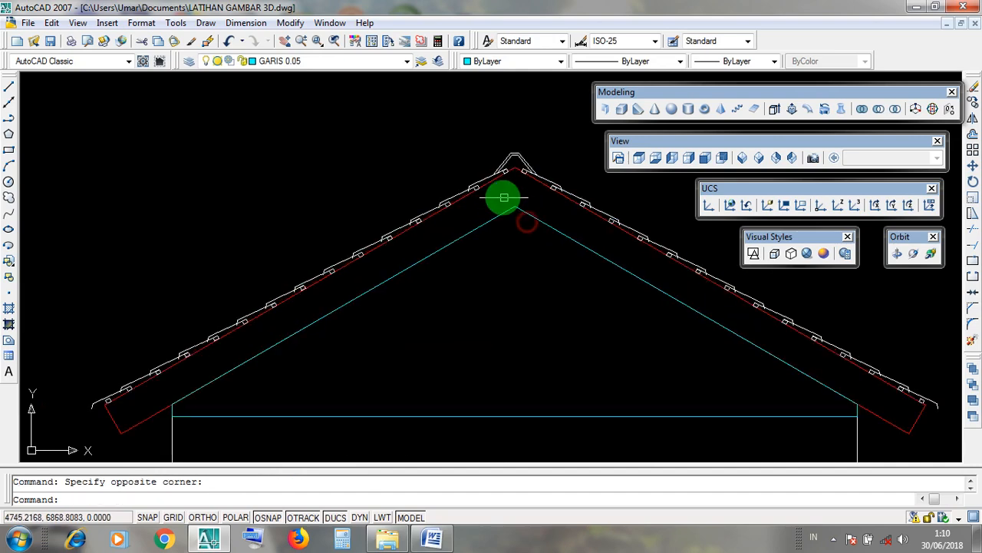
{"action": "left_click", "coordinate": [528, 218]}
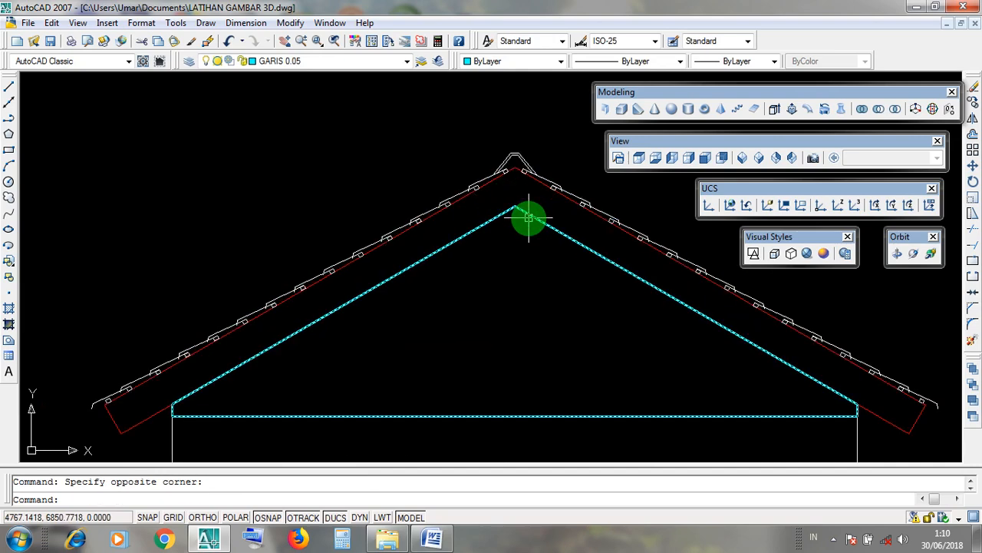
{"action": "middle_click_drag", "start_coordinate": [597, 303], "coordinate": [502, 267]}
{"action": "key", "text": "Escape"}
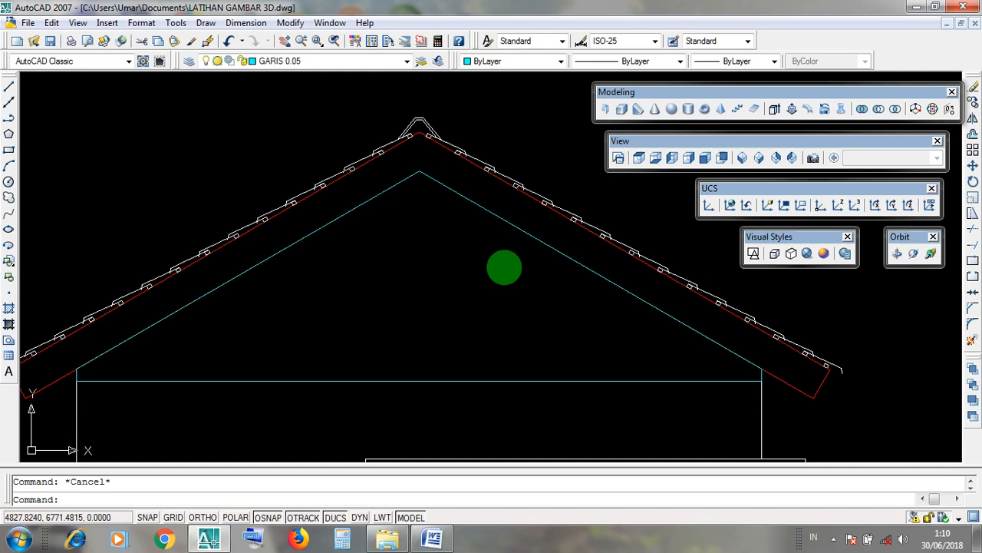
{"action": "left_click", "coordinate": [520, 232]}
{"action": "left_click", "coordinate": [514, 237]}
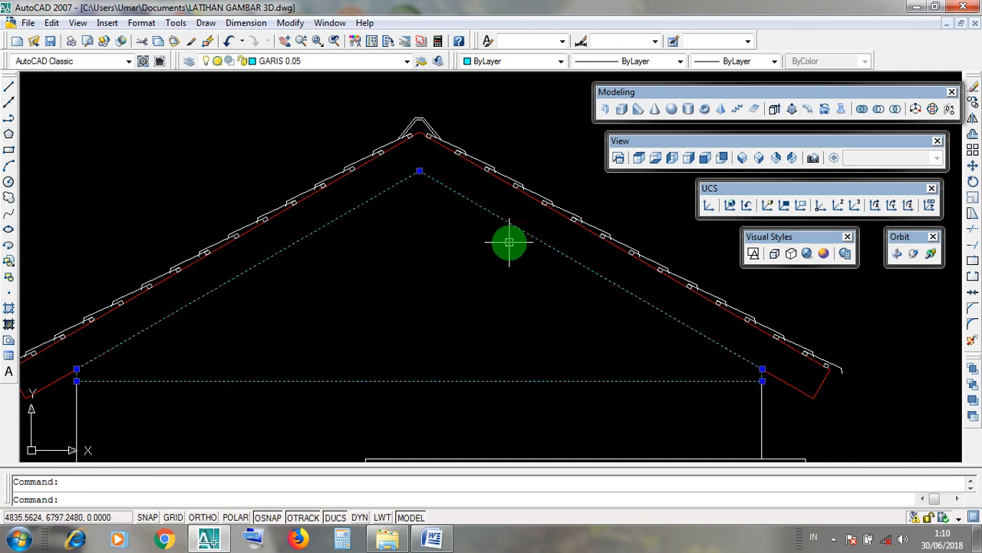
{"action": "key", "text": "Delete"}
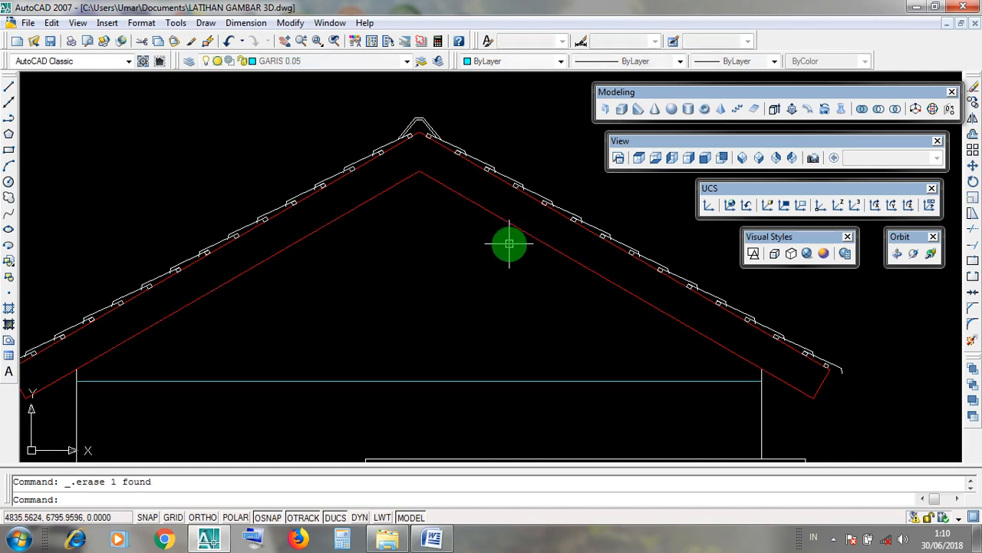
{"action": "left_click", "coordinate": [208, 25]}
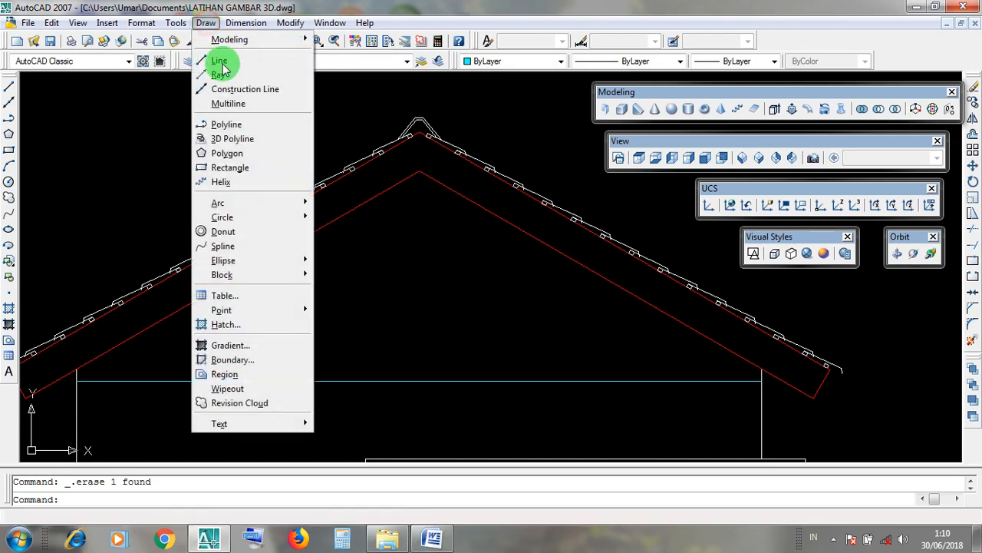
{"action": "left_click", "coordinate": [257, 127]}
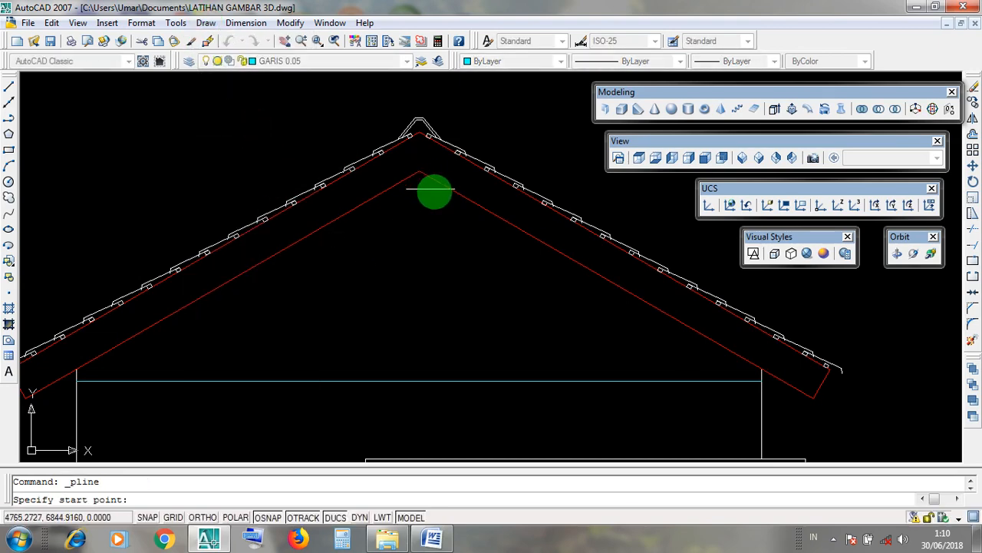
{"action": "key", "text": "Escape"}
Step: Examine the lower and upper red roof lines on both slopes by selecting them, and clear the selection
{"action": "left_click", "coordinate": [459, 192]}
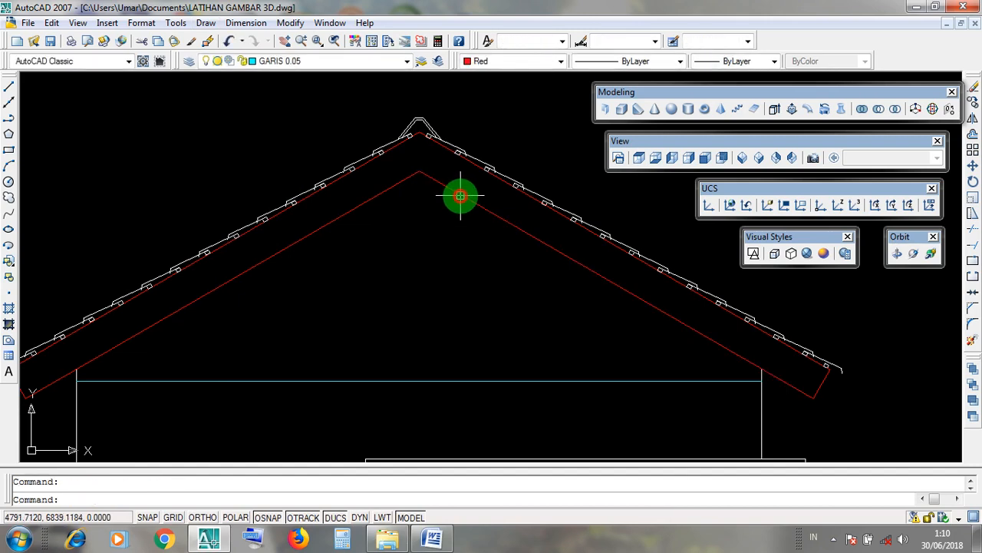
{"action": "left_click", "coordinate": [382, 193]}
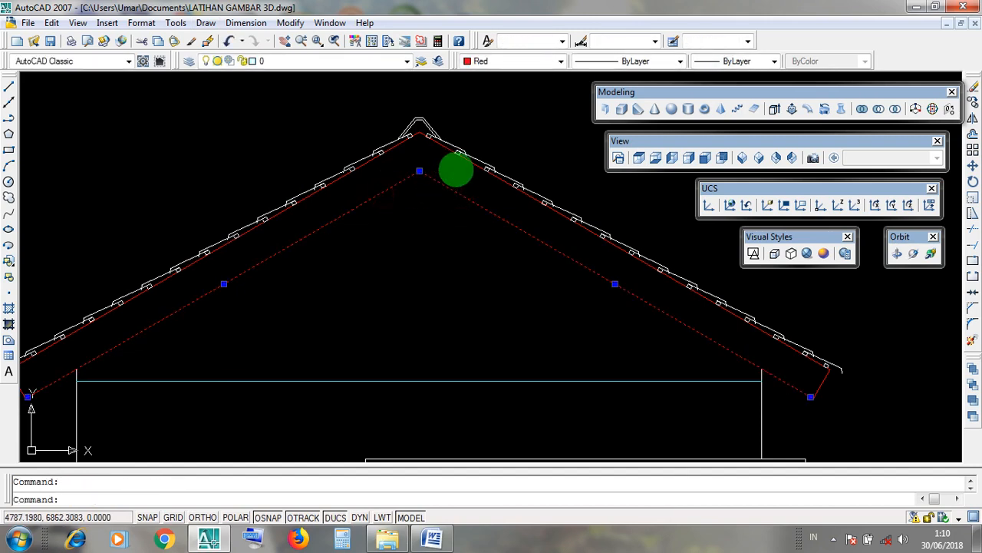
{"action": "left_click", "coordinate": [466, 158]}
{"action": "left_click", "coordinate": [393, 146]}
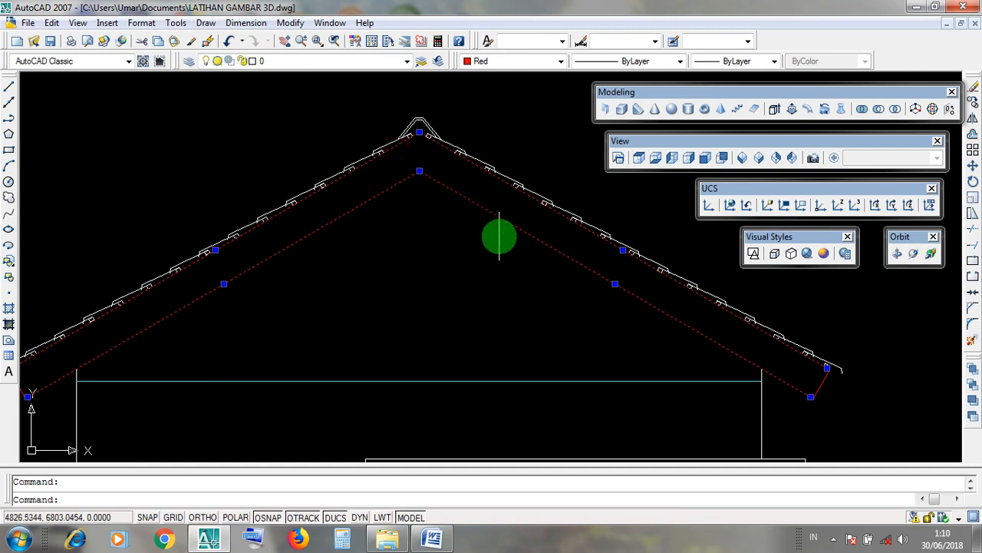
{"action": "key", "text": "Escape"}
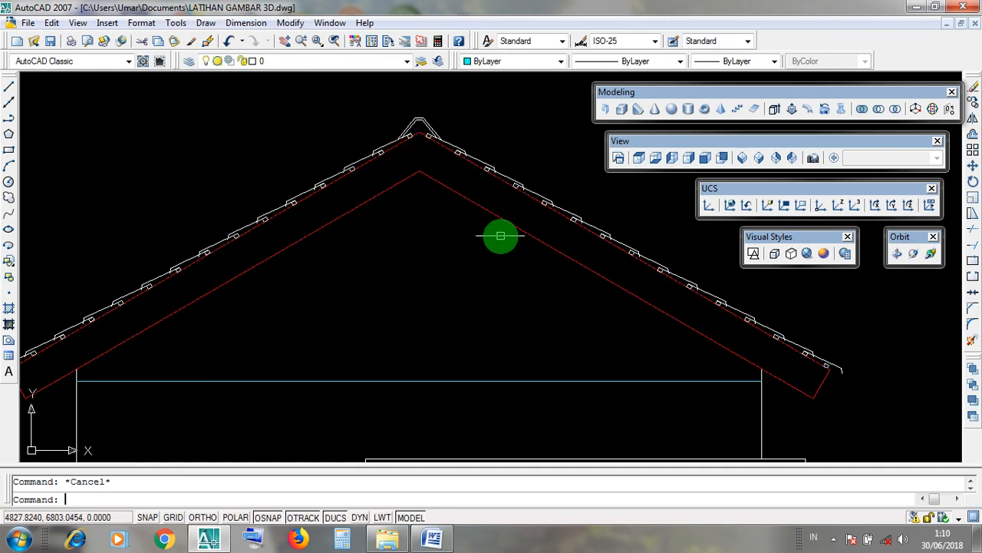
{"action": "left_click", "coordinate": [456, 194]}
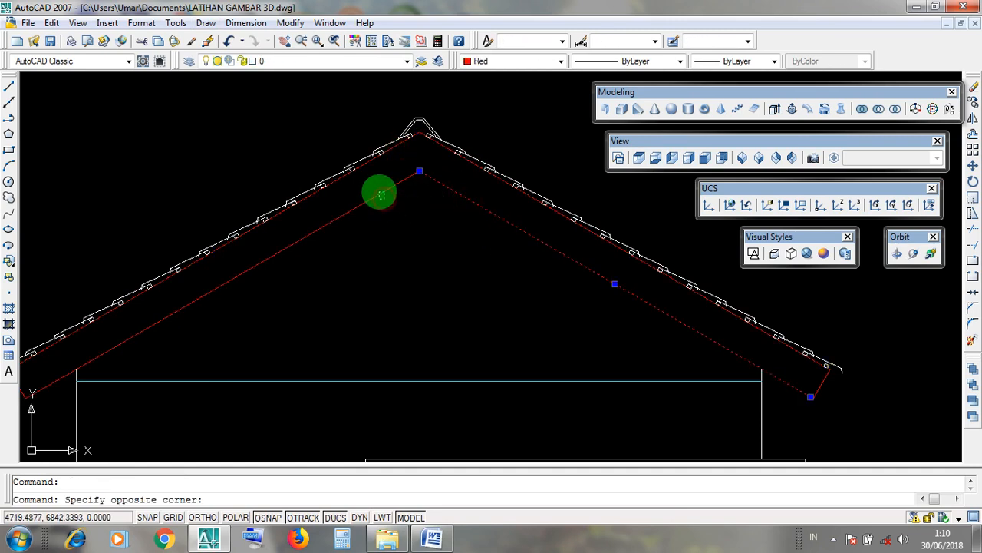
{"action": "left_click", "coordinate": [382, 194]}
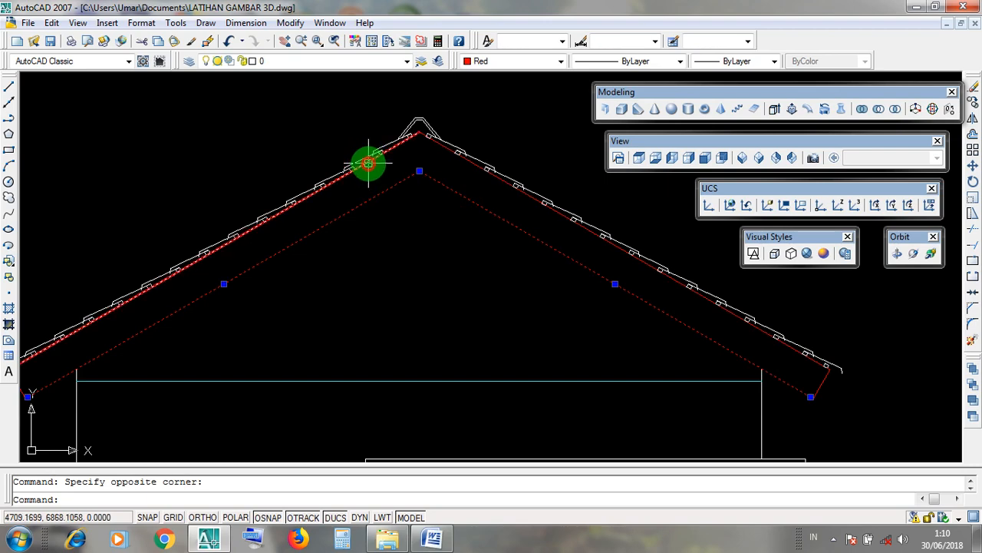
{"action": "left_click", "coordinate": [367, 161]}
{"action": "left_click", "coordinate": [470, 163]}
{"action": "key", "text": "Escape"}
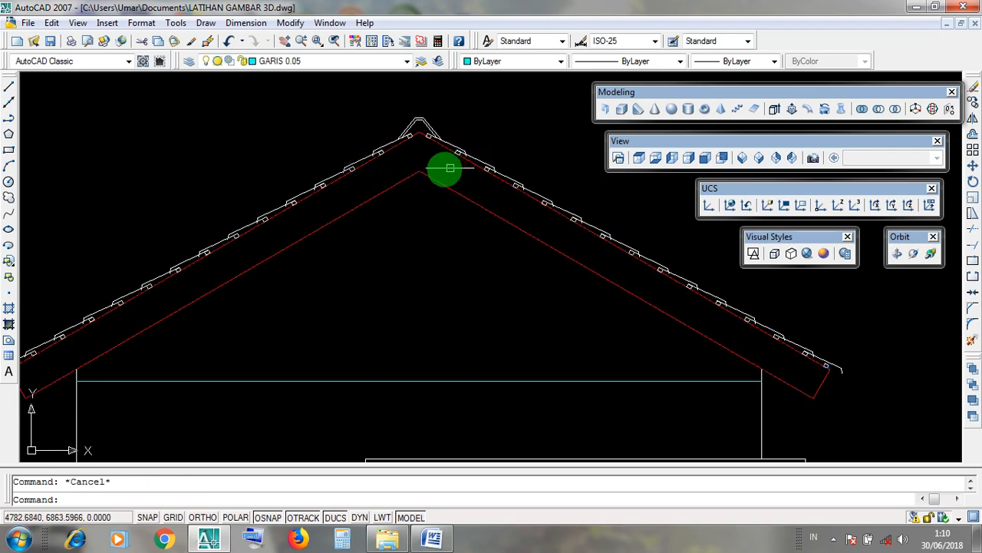
Step: Compare the apex points of the upper and lower red roof lines up close
{"action": "scroll", "coordinate": [426, 134], "scroll_direction": "up", "scroll_amount": 4}
{"action": "scroll", "coordinate": [415, 144], "scroll_direction": "down", "scroll_amount": 3}
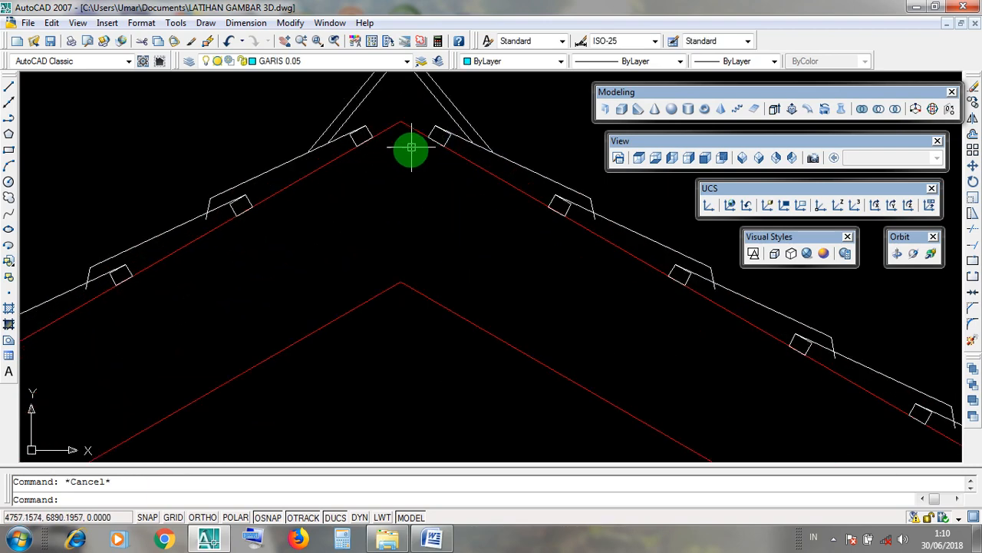
{"action": "scroll", "coordinate": [407, 167], "scroll_direction": "up", "scroll_amount": 3}
{"action": "left_click", "coordinate": [405, 124]}
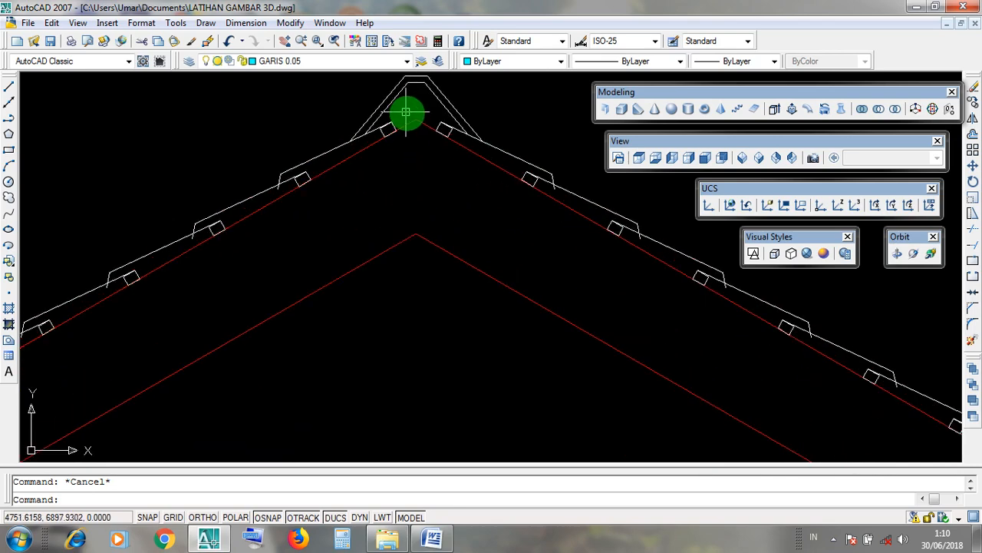
{"action": "scroll", "coordinate": [408, 119], "scroll_direction": "up", "scroll_amount": 2}
{"action": "left_click", "coordinate": [407, 115]}
{"action": "left_click", "coordinate": [444, 167]}
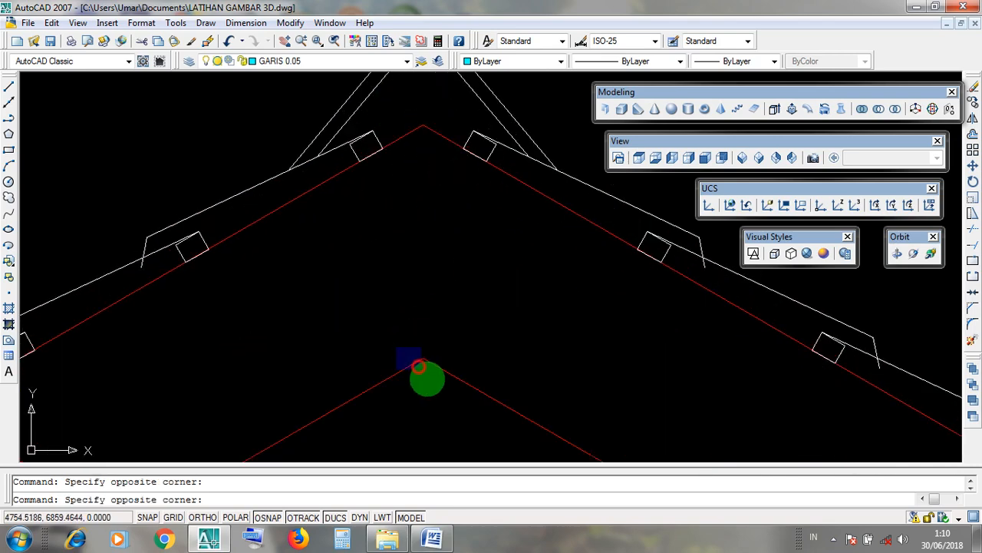
{"action": "left_click", "coordinate": [402, 349]}
{"action": "left_click", "coordinate": [442, 376]}
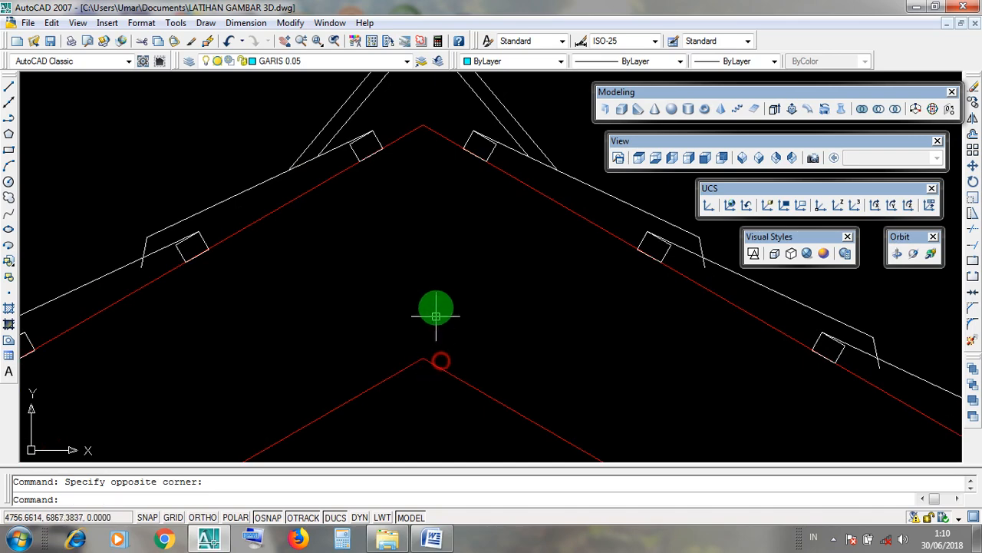
{"action": "scroll", "coordinate": [434, 307], "scroll_direction": "down", "scroll_amount": 5}
{"action": "scroll", "coordinate": [437, 340], "scroll_direction": "up", "scroll_amount": 2}
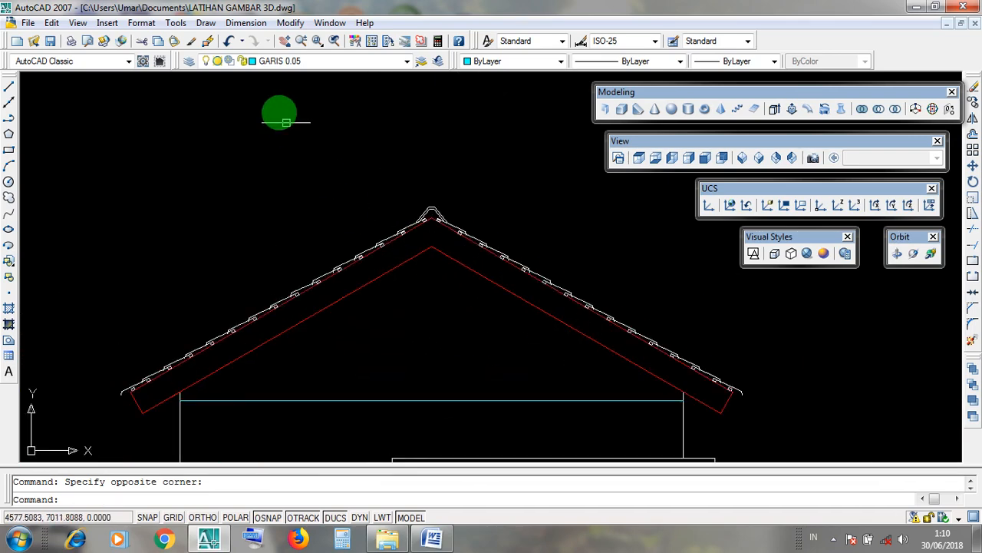
Step: Start a new gable polyline at the inner roof apex and run it down the left lower roof line to the left wall
{"action": "left_click", "coordinate": [206, 22]}
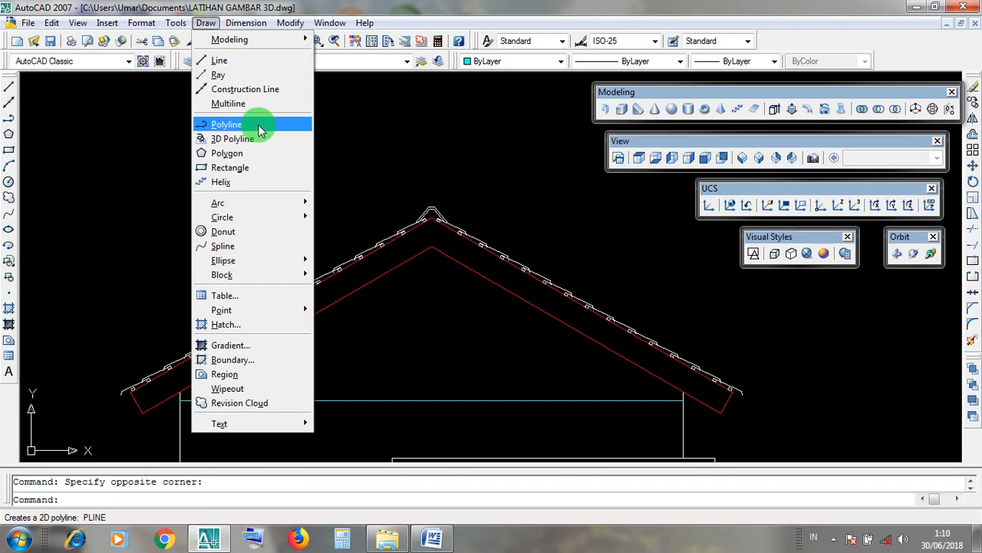
{"action": "left_click", "coordinate": [258, 124]}
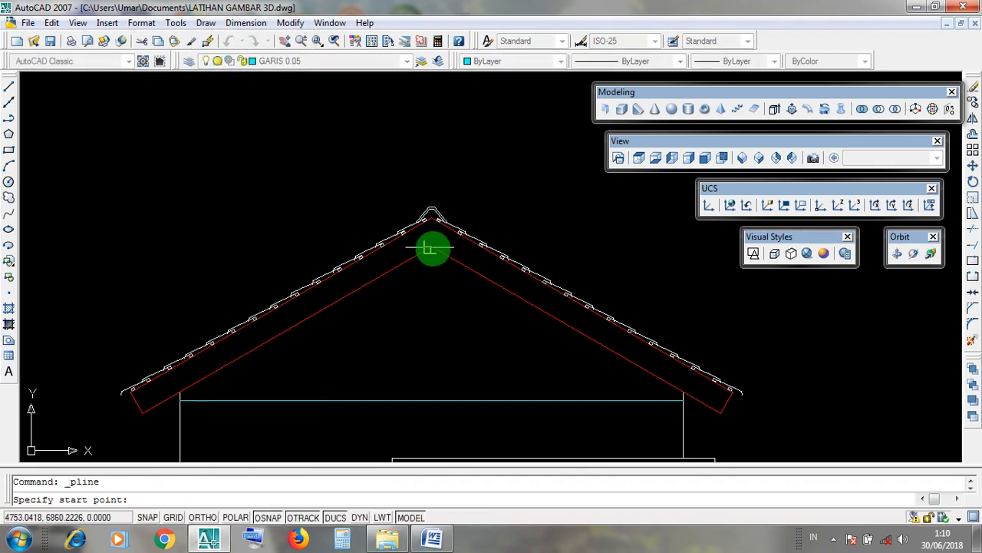
{"action": "scroll", "coordinate": [429, 248], "scroll_direction": "up", "scroll_amount": 3}
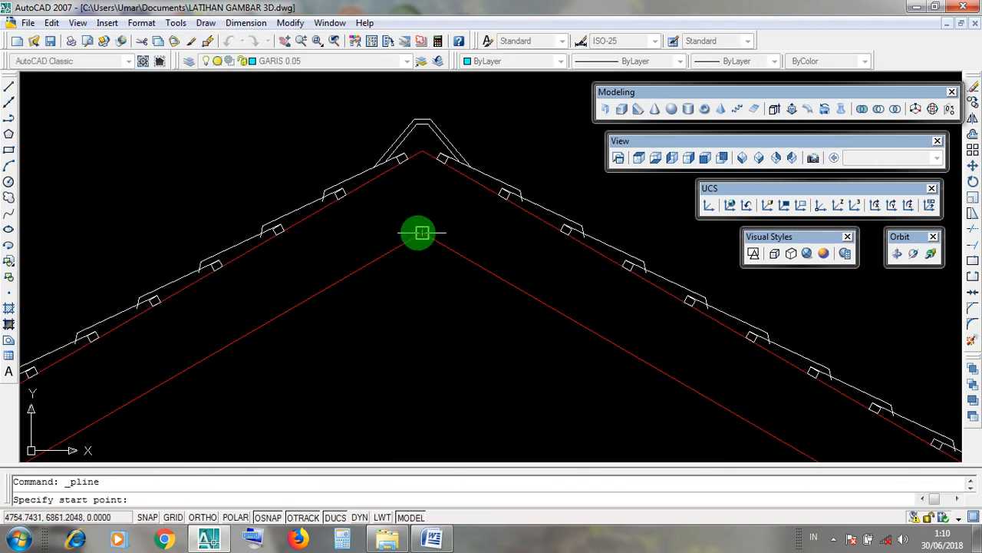
{"action": "left_click", "coordinate": [422, 232]}
{"action": "scroll", "coordinate": [418, 230], "scroll_direction": "down", "scroll_amount": 3}
{"action": "scroll", "coordinate": [268, 345], "scroll_direction": "up", "scroll_amount": 2}
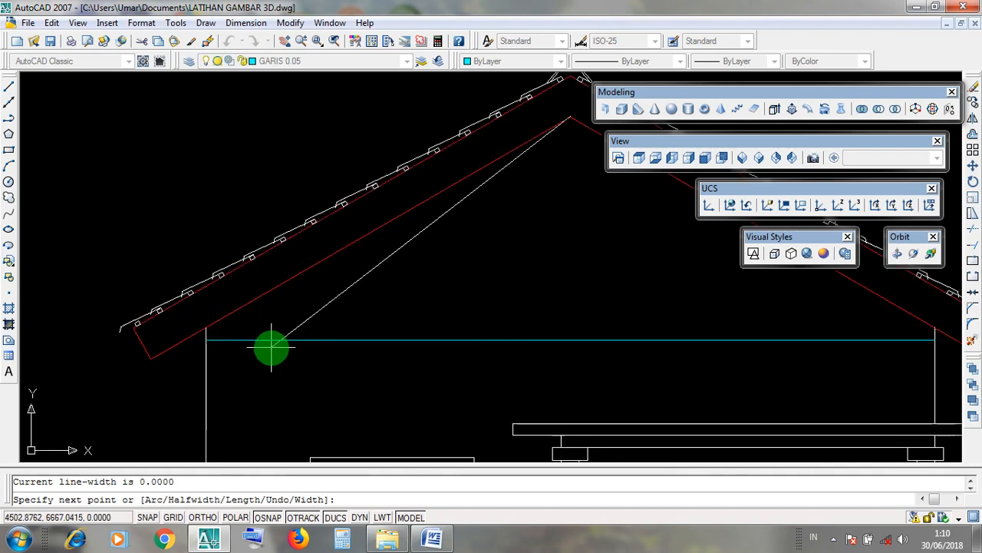
{"action": "scroll", "coordinate": [253, 338], "scroll_direction": "up", "scroll_amount": 1}
{"action": "scroll", "coordinate": [235, 324], "scroll_direction": "down", "scroll_amount": 2}
{"action": "scroll", "coordinate": [230, 326], "scroll_direction": "up", "scroll_amount": 3}
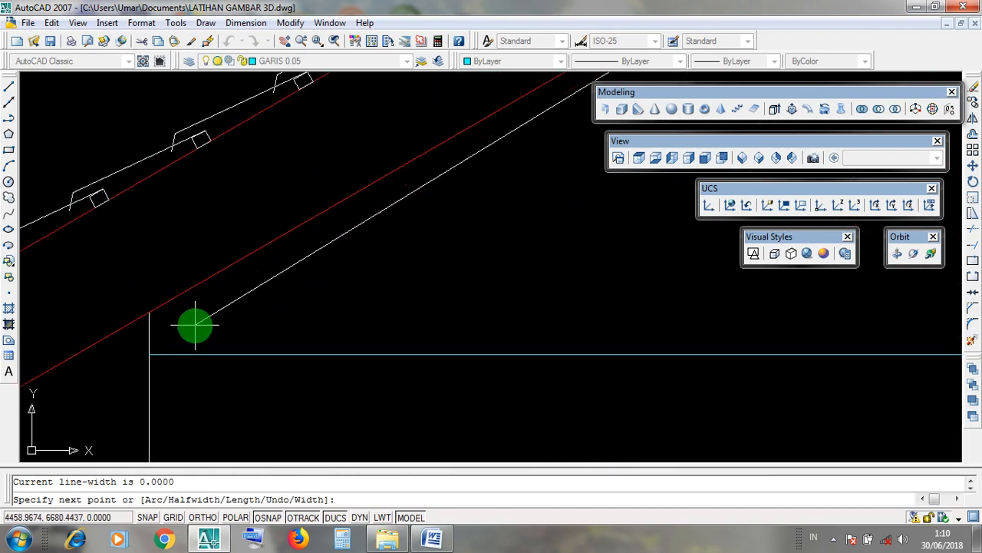
{"action": "scroll", "coordinate": [215, 326], "scroll_direction": "down", "scroll_amount": 3}
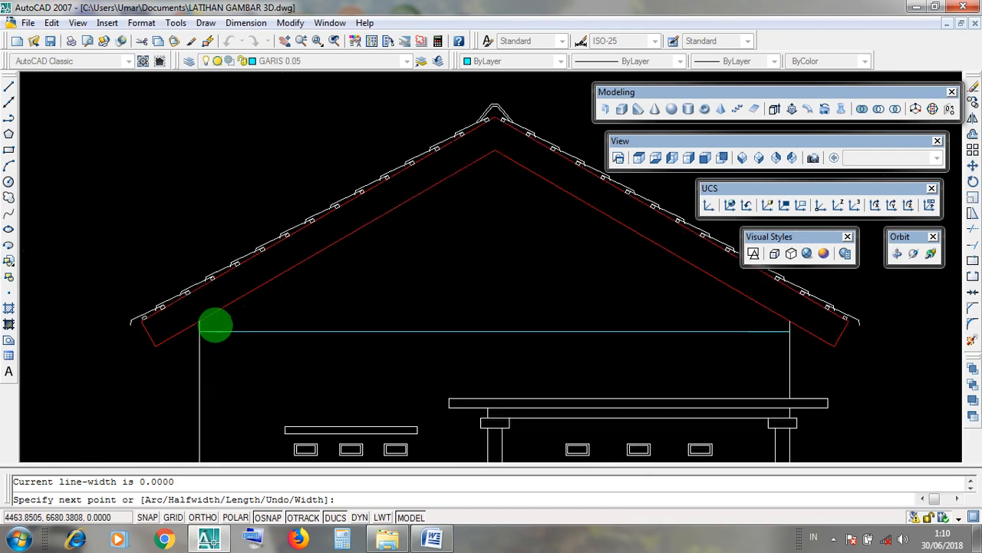
{"action": "scroll", "coordinate": [200, 324], "scroll_direction": "up", "scroll_amount": 4}
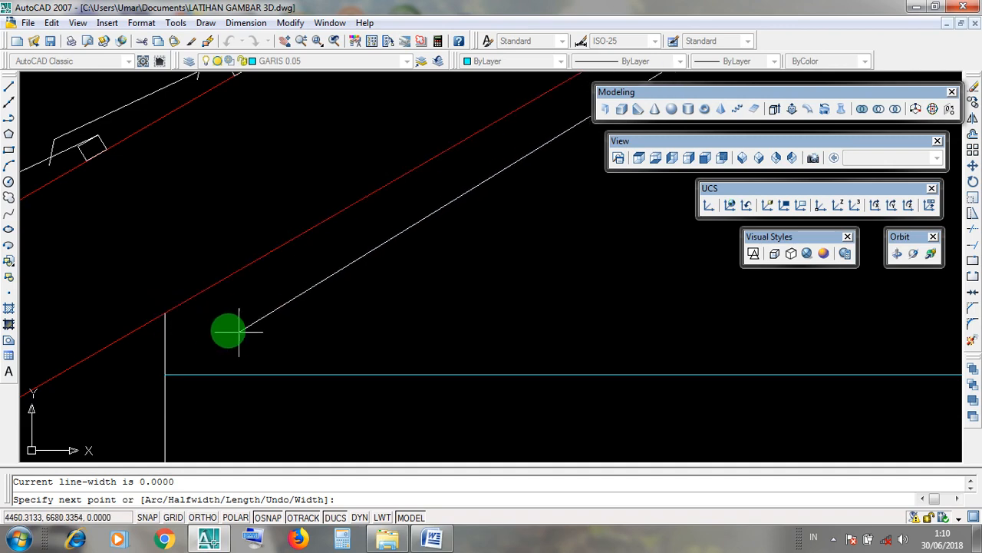
{"action": "left_click", "coordinate": [164, 313]}
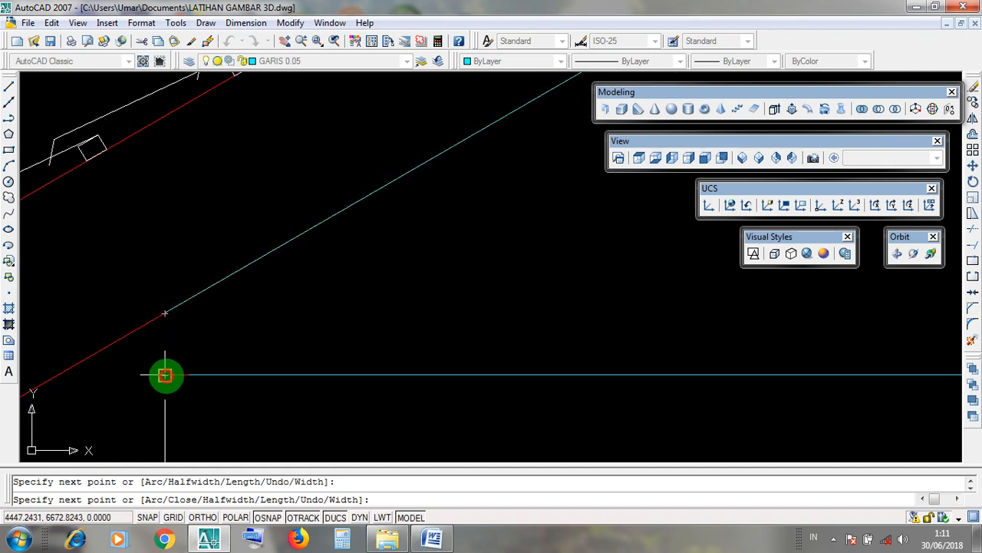
Step: Continue the gable polyline along the wall-top line to the right wall, up to the lower roof line, and back to the apex, and finish it
{"action": "scroll", "coordinate": [165, 376], "scroll_direction": "down", "scroll_amount": 3}
{"action": "middle_click_drag", "start_coordinate": [566, 377], "coordinate": [154, 367]}
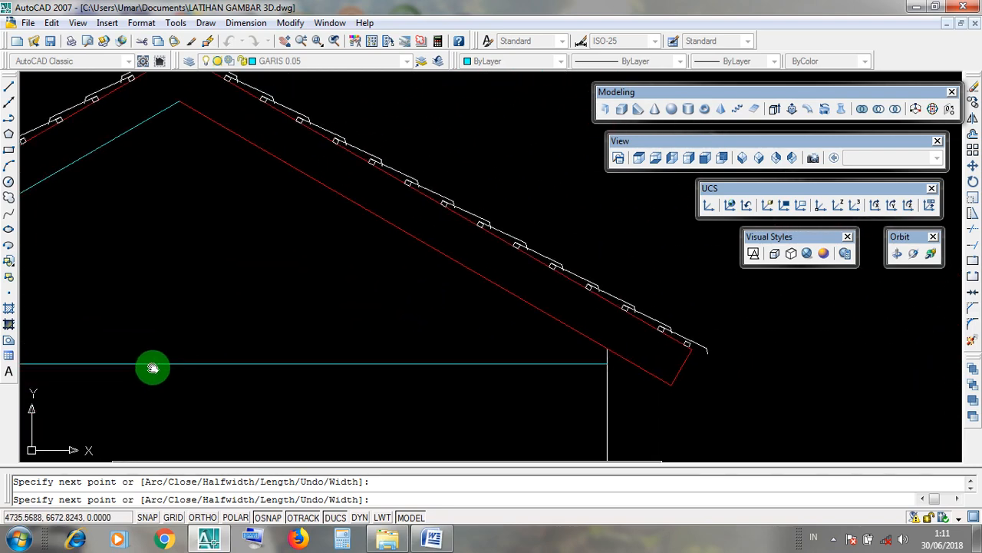
{"action": "scroll", "coordinate": [583, 359], "scroll_direction": "up", "scroll_amount": 4}
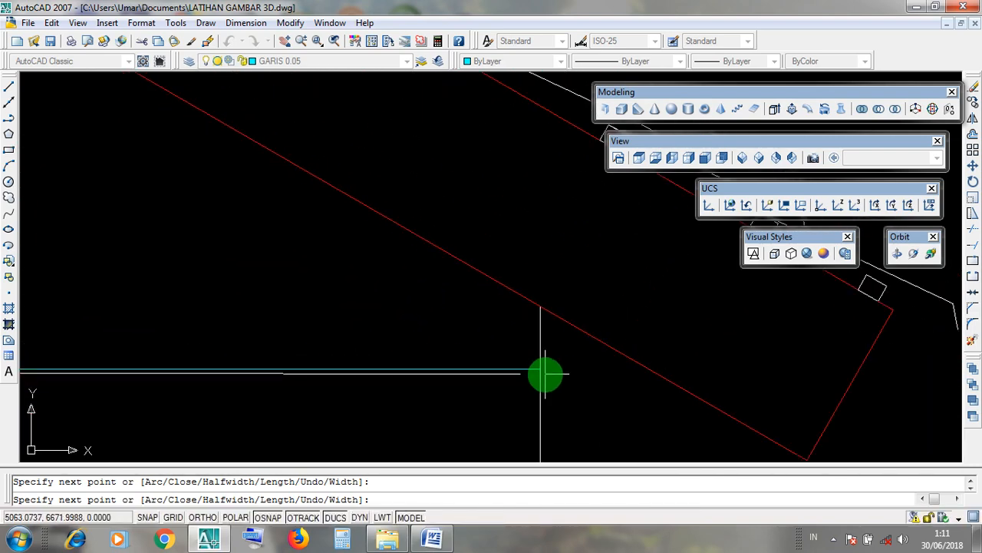
{"action": "left_click", "coordinate": [540, 369]}
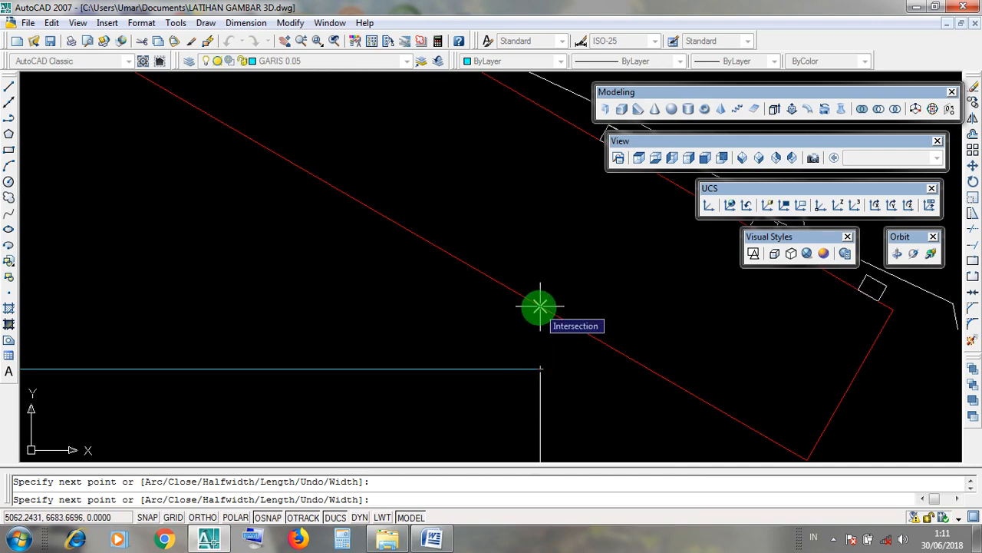
{"action": "scroll", "coordinate": [540, 307], "scroll_direction": "down", "scroll_amount": 8}
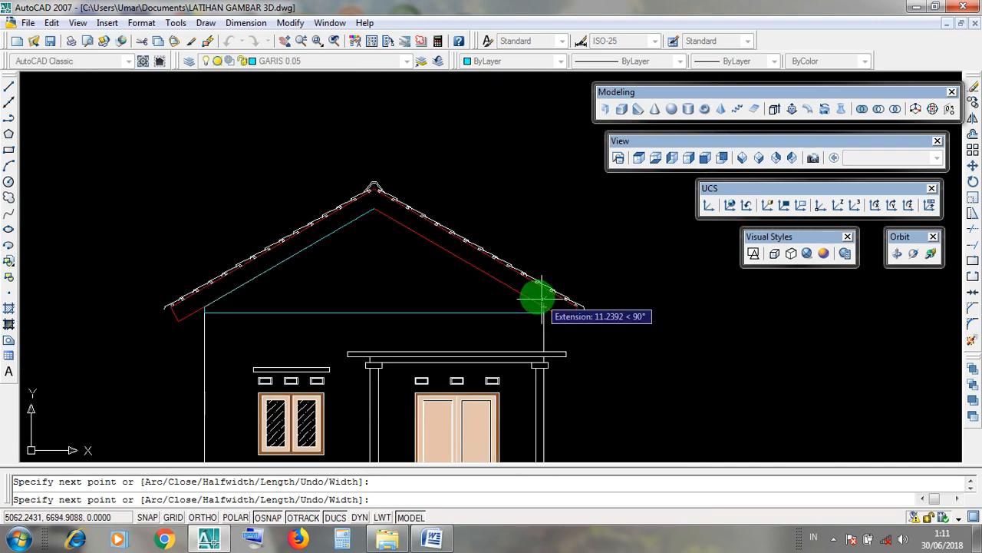
{"action": "scroll", "coordinate": [403, 216], "scroll_direction": "up", "scroll_amount": 3}
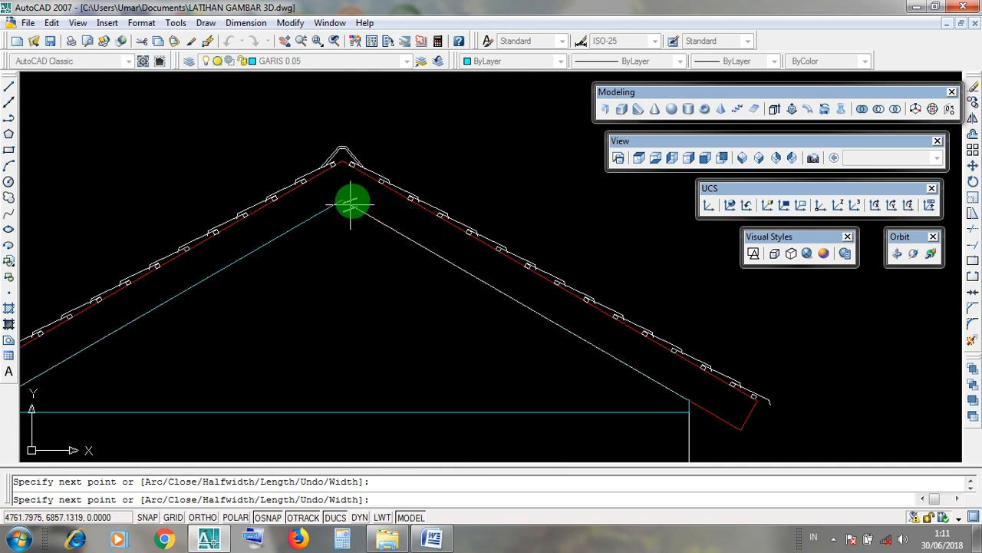
{"action": "scroll", "coordinate": [343, 199], "scroll_direction": "up", "scroll_amount": 3}
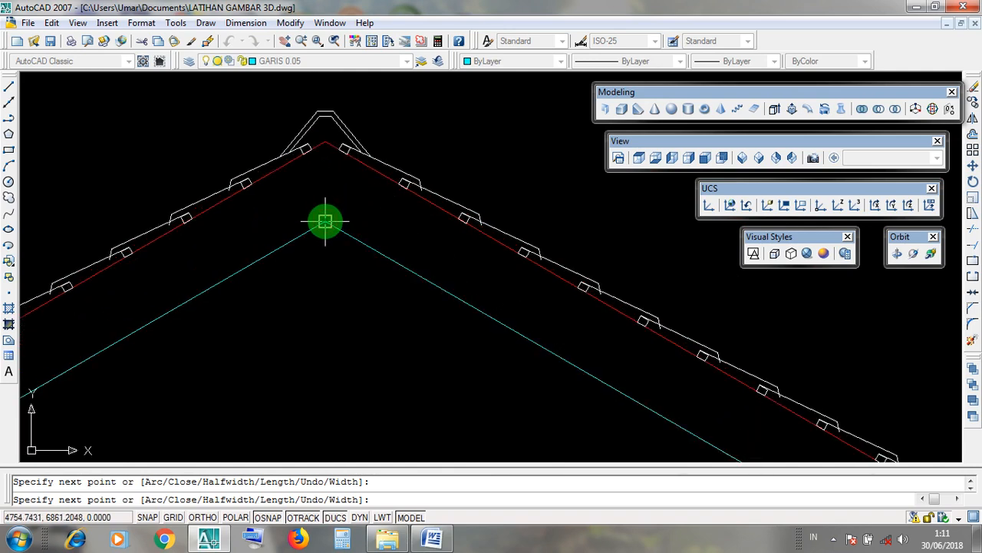
{"action": "key", "text": "Return"}
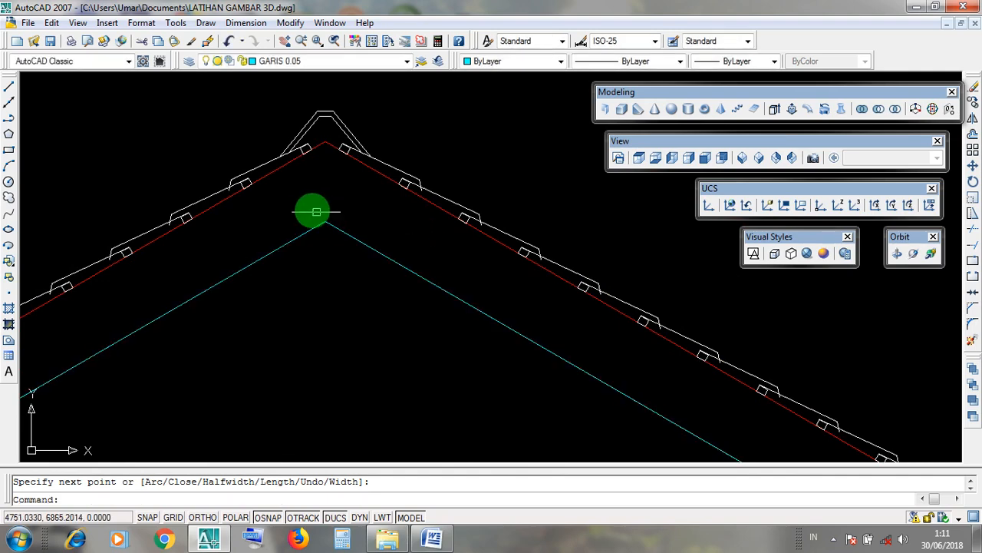
Step: Check the completed gable outline as a single object by selecting it, and clear the selection
{"action": "left_click", "coordinate": [307, 209]}
{"action": "left_click", "coordinate": [338, 232]}
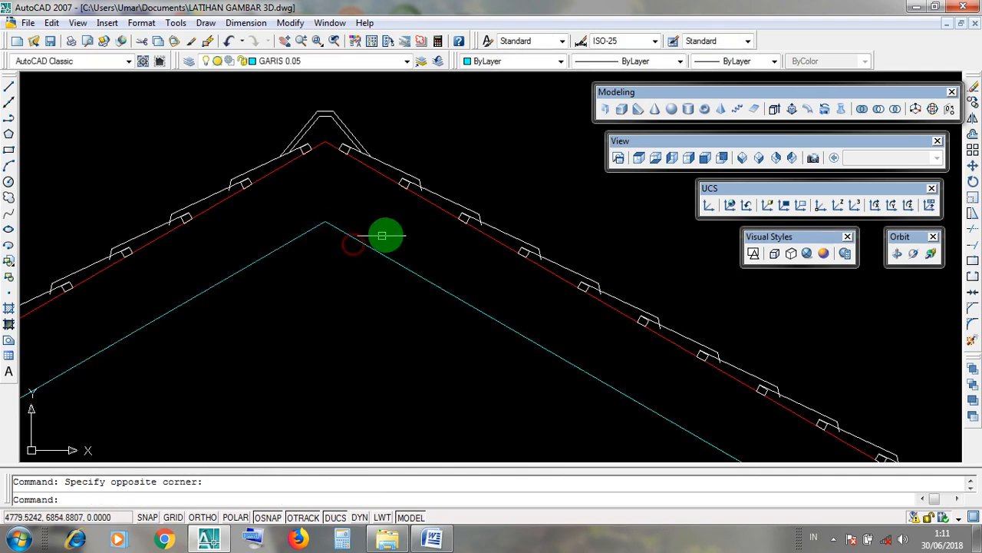
{"action": "scroll", "coordinate": [386, 229], "scroll_direction": "down", "scroll_amount": 3}
{"action": "scroll", "coordinate": [376, 231], "scroll_direction": "up", "scroll_amount": 2}
{"action": "left_click", "coordinate": [386, 220]}
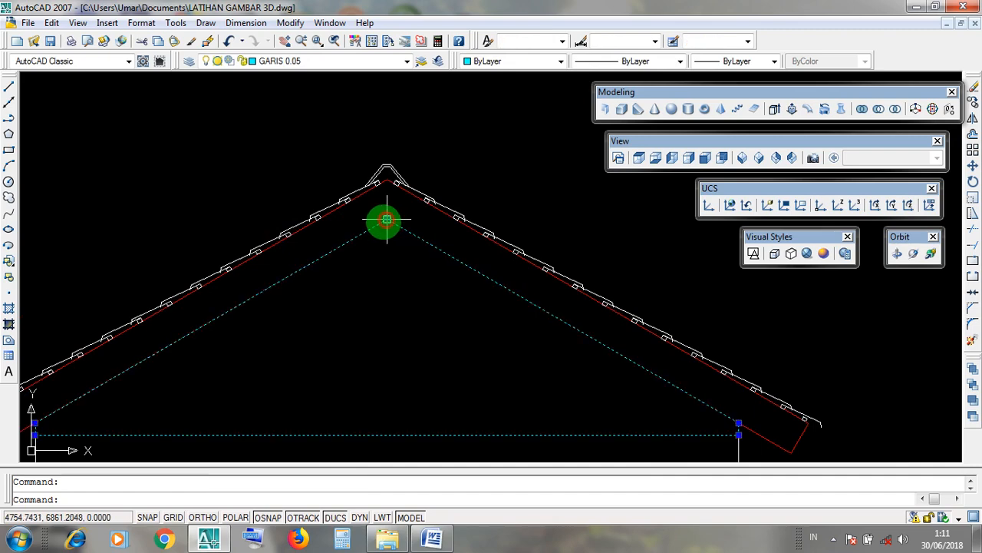
{"action": "key", "text": "Escape"}
{"action": "left_click", "coordinate": [386, 220]}
{"action": "scroll", "coordinate": [386, 219], "scroll_direction": "down", "scroll_amount": 2}
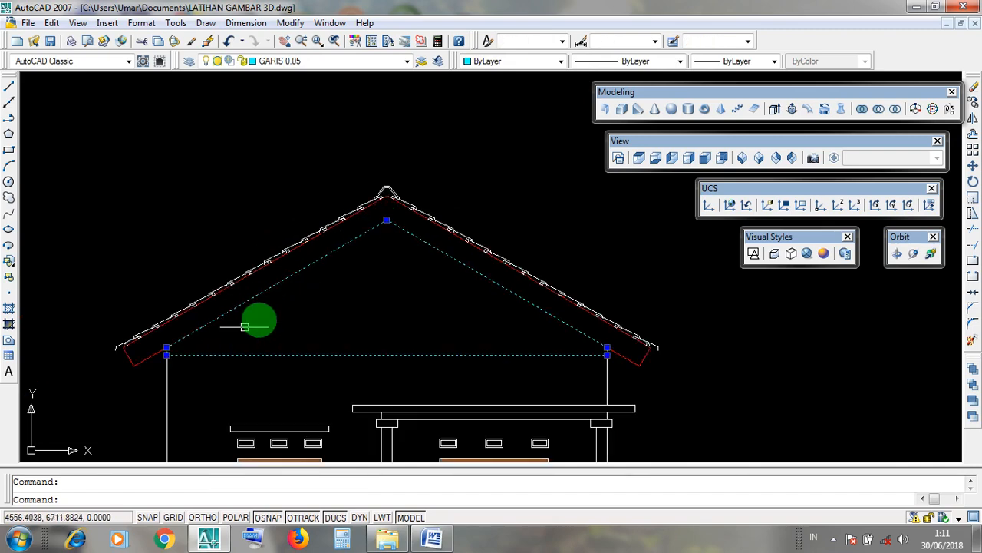
{"action": "key", "text": "Escape"}
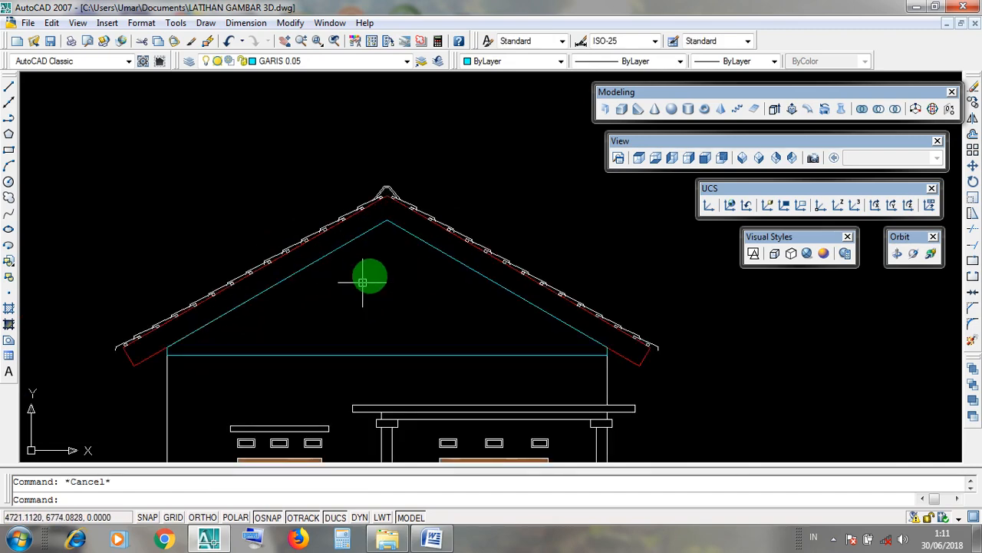
Step: Inspect the apex of the gable outline up close, selecting the outline there and clearing the selection
{"action": "left_click", "coordinate": [394, 223]}
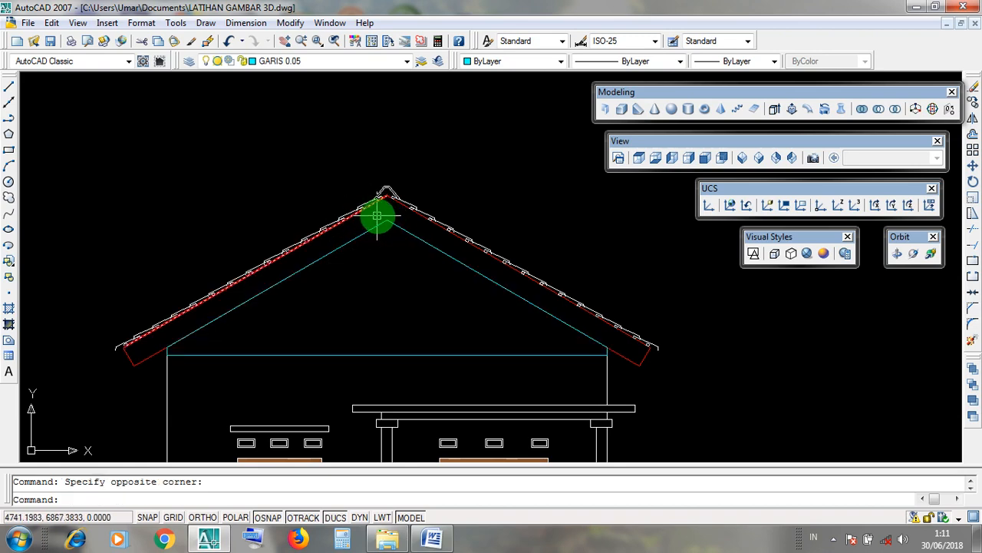
{"action": "scroll", "coordinate": [377, 217], "scroll_direction": "up", "scroll_amount": 6}
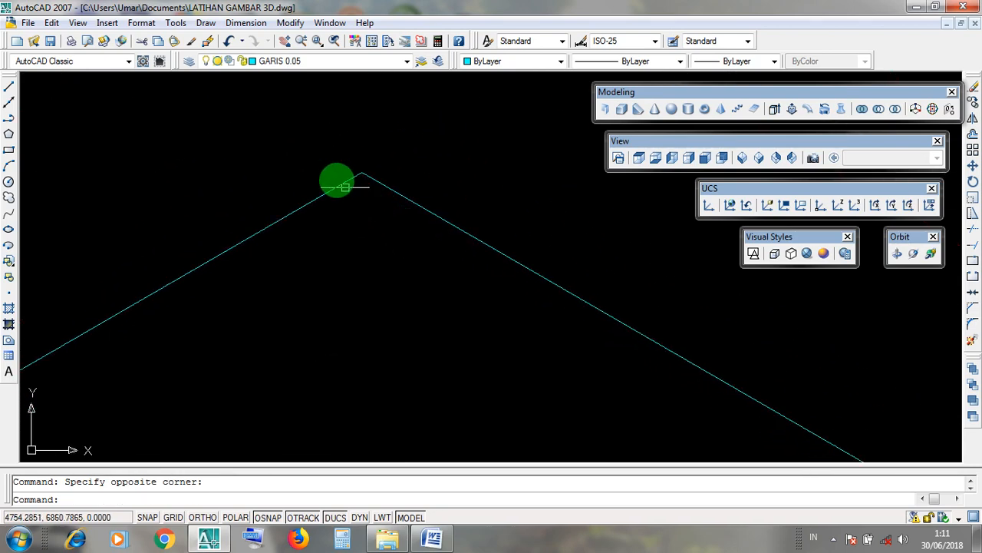
{"action": "scroll", "coordinate": [355, 172], "scroll_direction": "up", "scroll_amount": 6}
{"action": "left_click", "coordinate": [416, 200]}
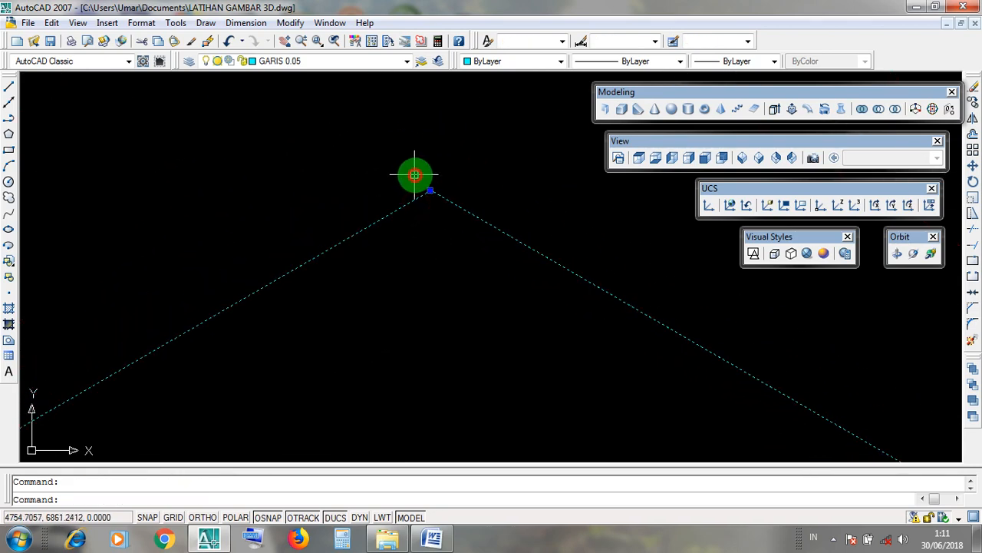
{"action": "left_click", "coordinate": [444, 211]}
{"action": "key", "text": "Escape"}
{"action": "mouse_move", "coordinate": [434, 204]}
{"action": "middle_mouse_down"}
{"action": "mouse_move", "coordinate": [416, 191]}
{"action": "mouse_move", "coordinate": [464, 217]}
{"action": "middle_mouse_up"}
{"action": "scroll", "coordinate": [464, 217], "scroll_direction": "down", "scroll_amount": 5}
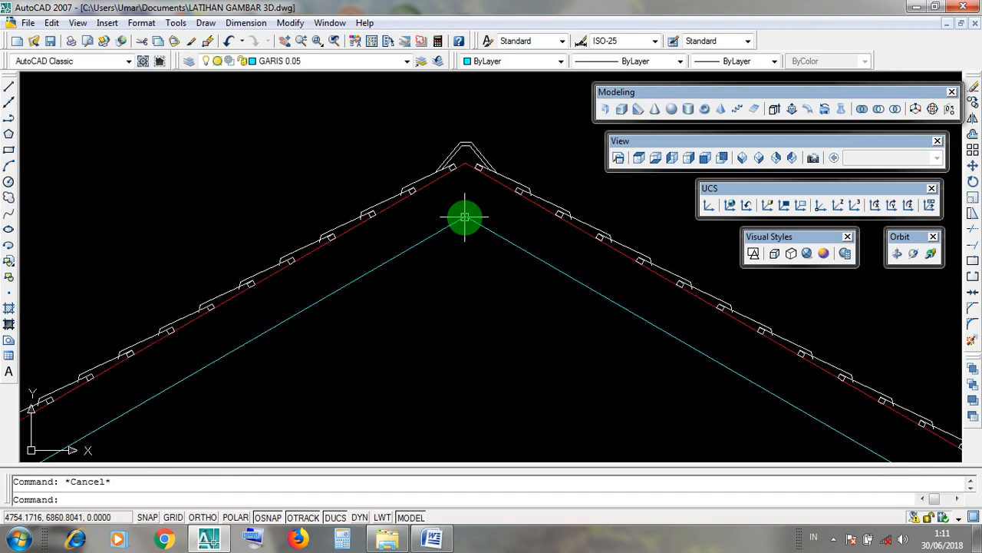
{"action": "scroll", "coordinate": [465, 212], "scroll_direction": "up", "scroll_amount": 3}
Step: Examine the gable outline's base line, apex and right slope by selecting them, and clear the selection
{"action": "left_click", "coordinate": [443, 314]}
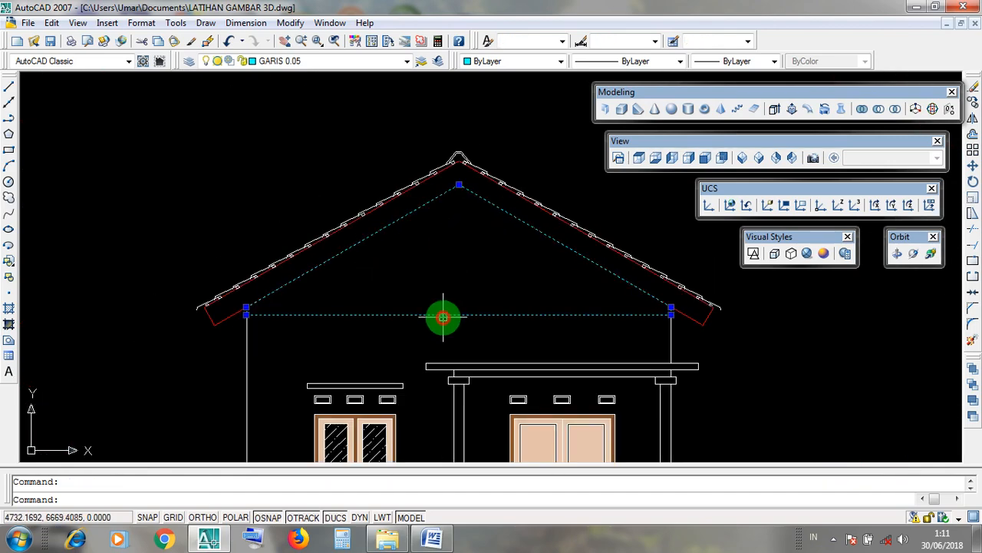
{"action": "key", "text": "Escape"}
{"action": "left_click", "coordinate": [458, 312]}
{"action": "key", "text": "Escape"}
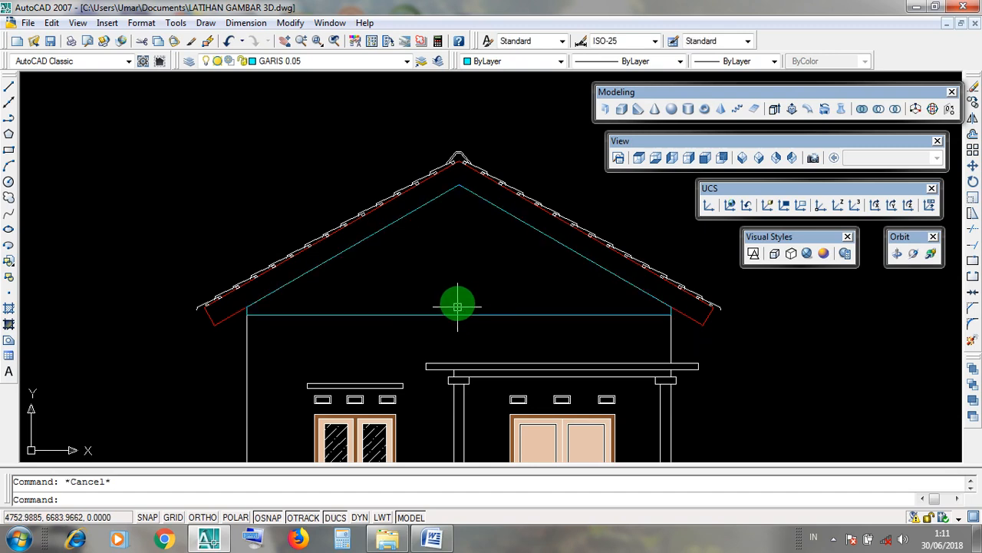
{"action": "left_click", "coordinate": [458, 186]}
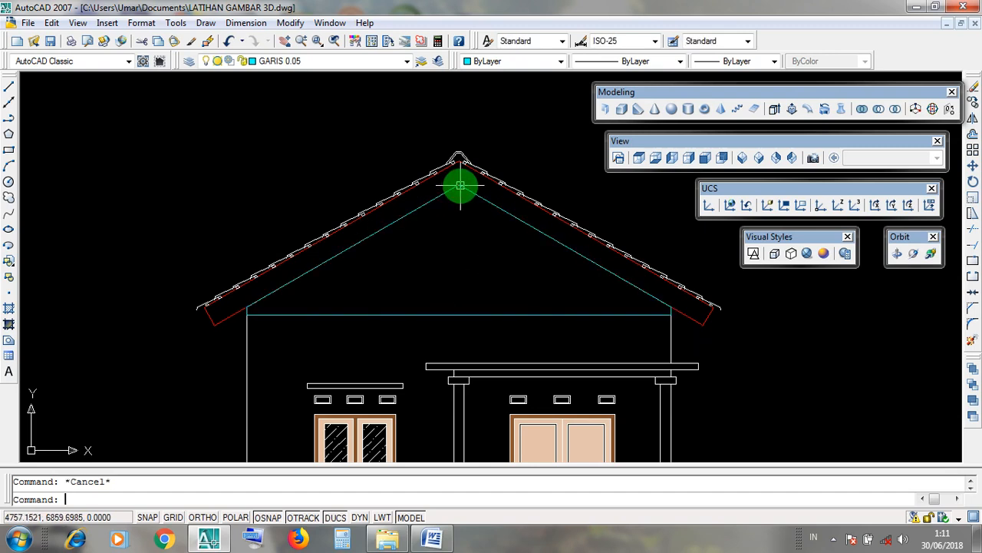
{"action": "key", "text": "Escape"}
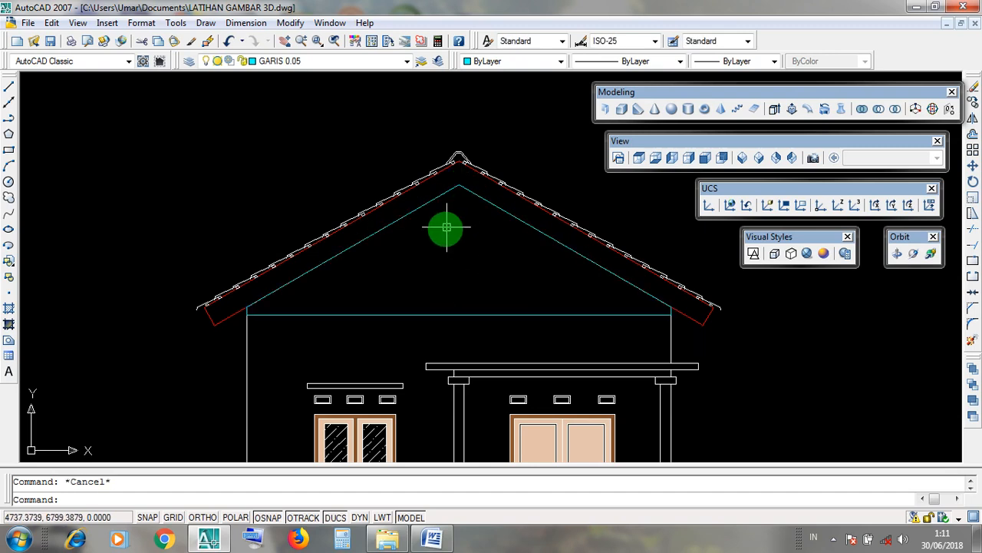
{"action": "left_click", "coordinate": [527, 227]}
{"action": "key", "text": "Escape"}
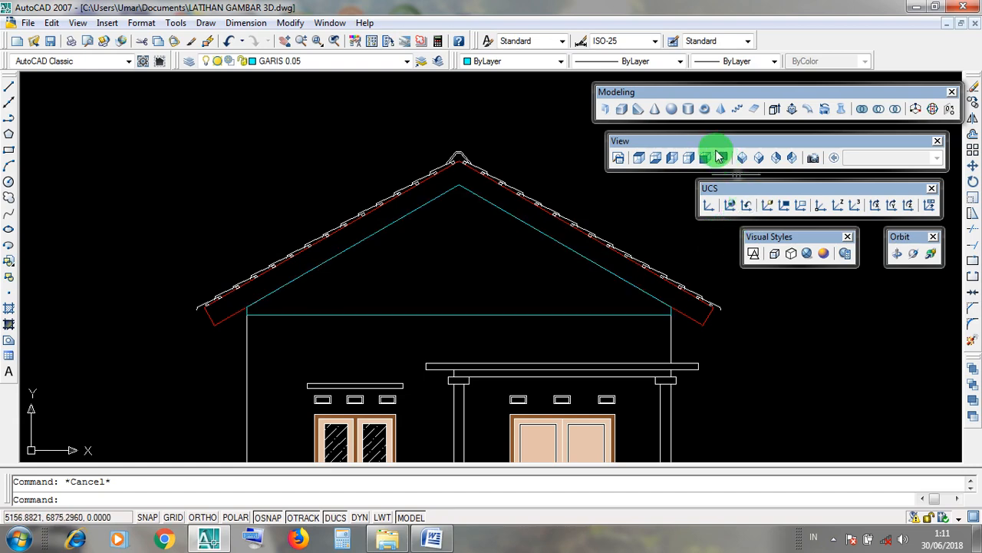
Step: Switch the drawing to the SE Isometric view and bring the front elevation's gable outline into view
{"action": "left_click", "coordinate": [625, 145]}
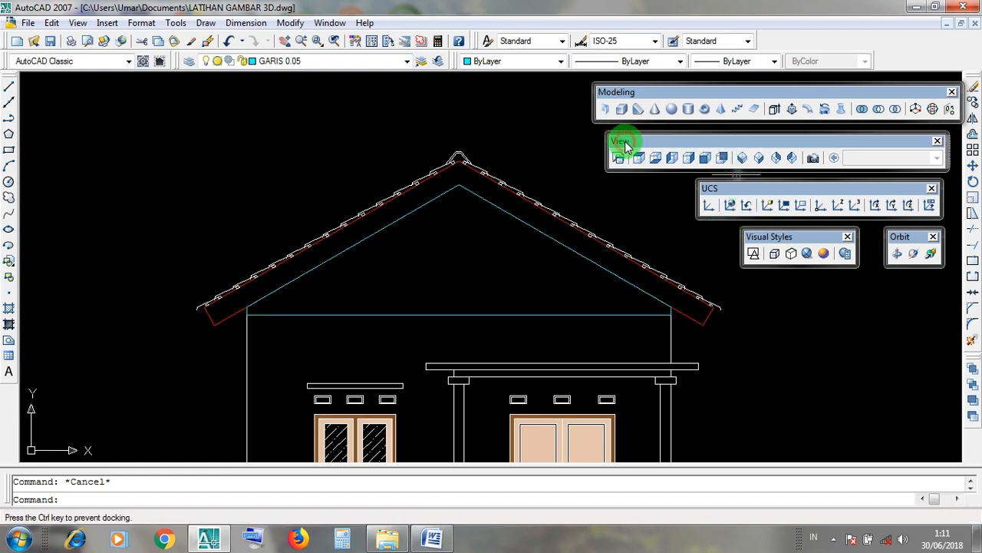
{"action": "left_click", "coordinate": [758, 158]}
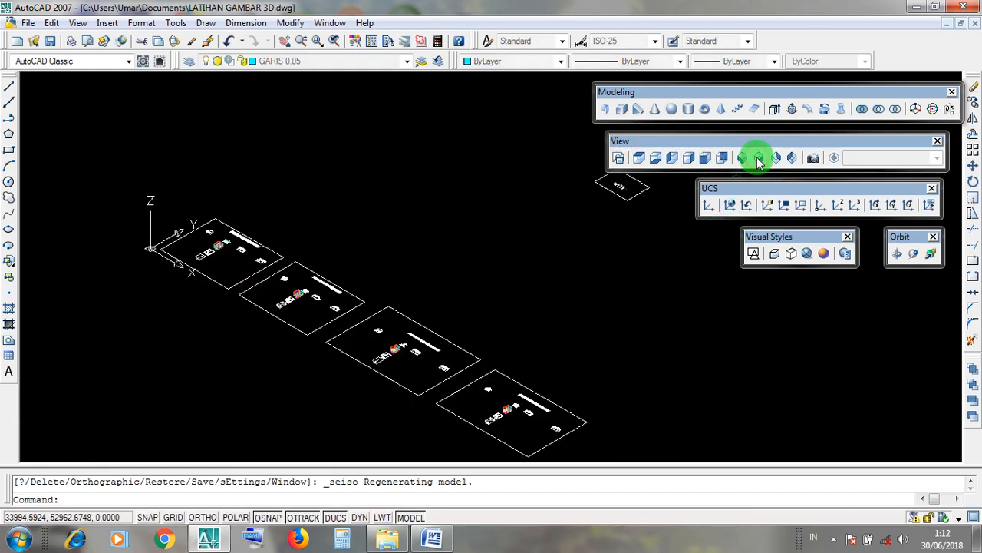
{"action": "left_click", "coordinate": [618, 145]}
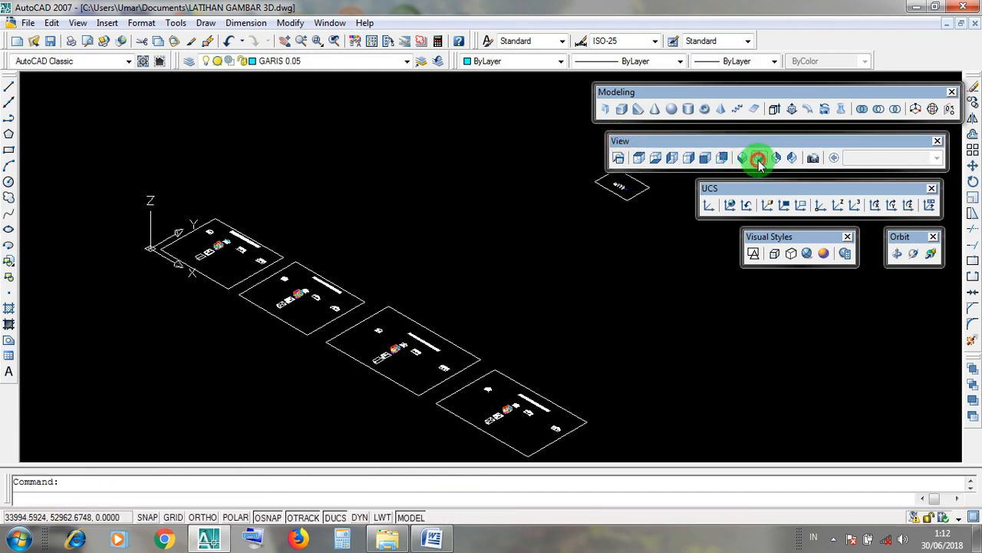
{"action": "scroll", "coordinate": [220, 237], "scroll_direction": "up", "scroll_amount": 6}
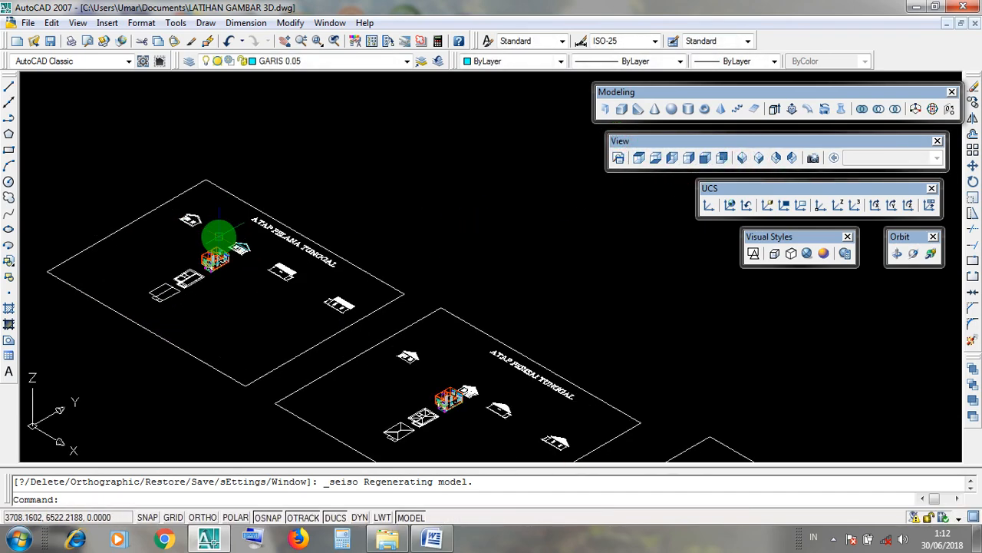
{"action": "scroll", "coordinate": [284, 260], "scroll_direction": "up", "scroll_amount": 5}
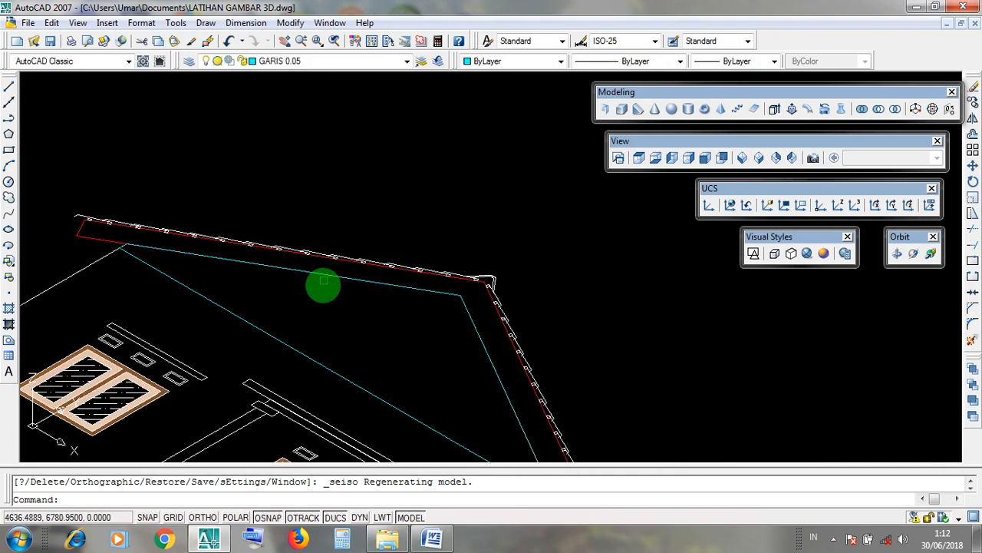
{"action": "scroll", "coordinate": [279, 281], "scroll_direction": "down", "scroll_amount": 3}
{"action": "scroll", "coordinate": [281, 283], "scroll_direction": "up", "scroll_amount": 3}
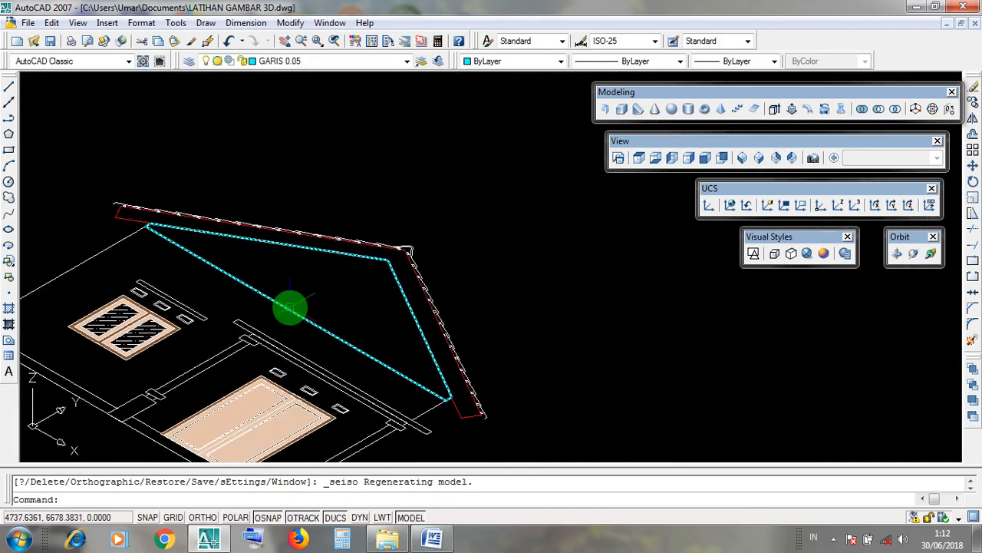
Step: Check the gable outline in the isometric view by selecting it at its base line, and clear the selection
{"action": "left_click", "coordinate": [291, 307]}
{"action": "key", "text": "Escape"}
{"action": "left_click", "coordinate": [297, 315]}
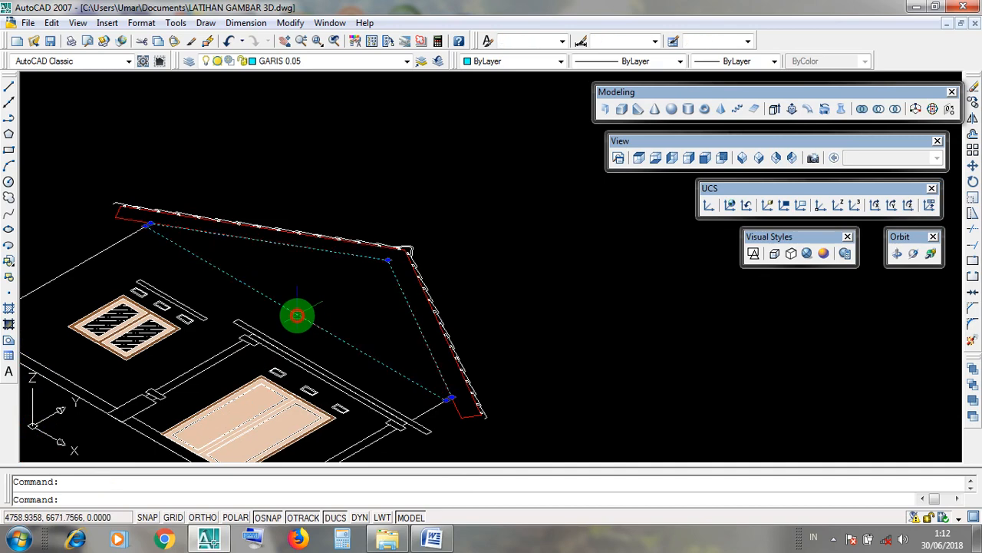
{"action": "key", "text": "Escape"}
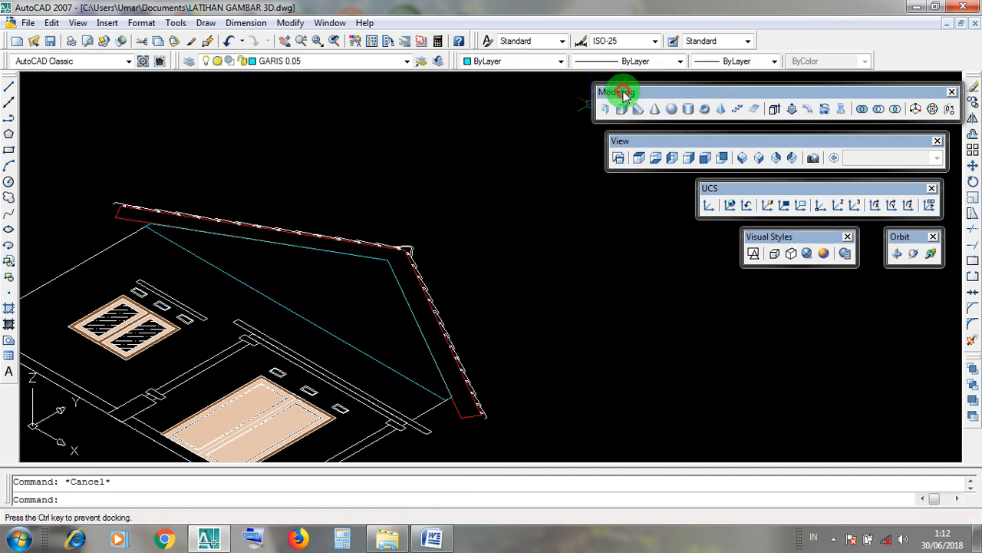
{"action": "left_click", "coordinate": [774, 110]}
{"action": "left_click_drag", "start_coordinate": [628, 92], "coordinate": [632, 94]}
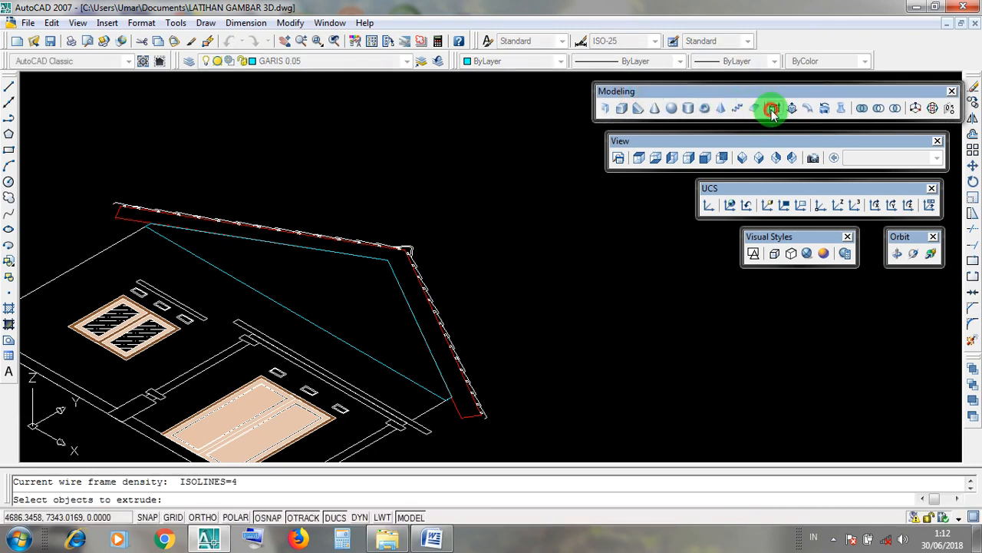
{"action": "key", "text": "Escape"}
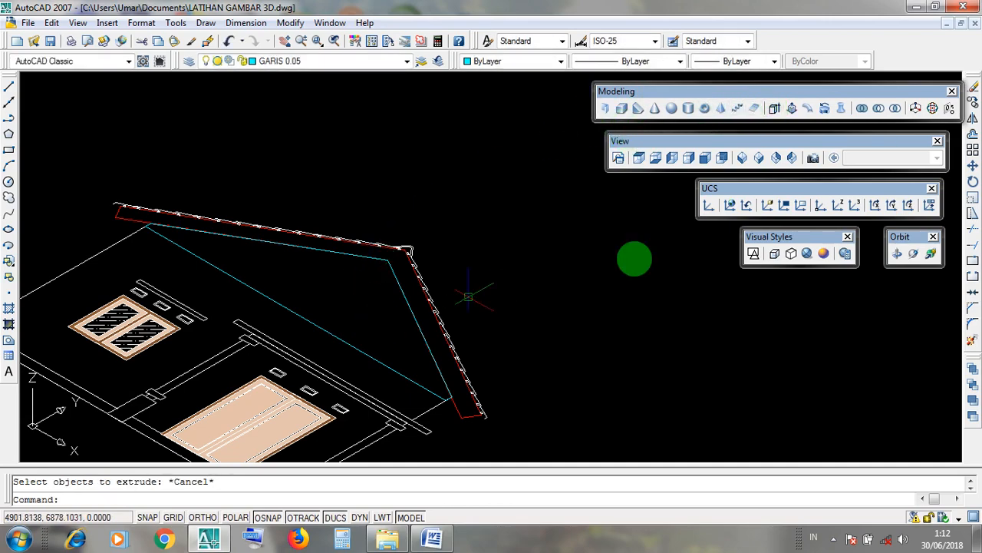
Step: Switch to the Word notes and open the EXTRUDE document
{"action": "left_click", "coordinate": [913, 9]}
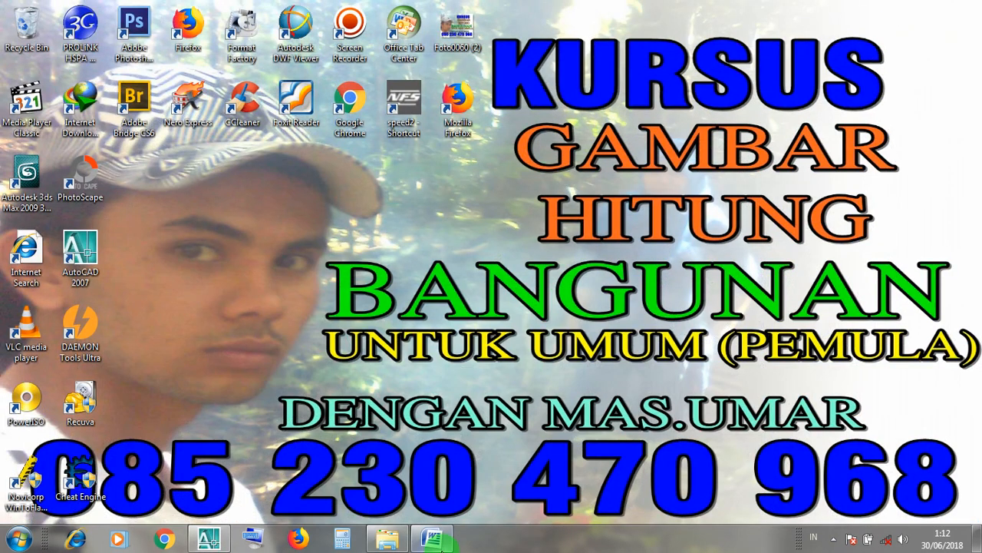
{"action": "left_click", "coordinate": [463, 541]}
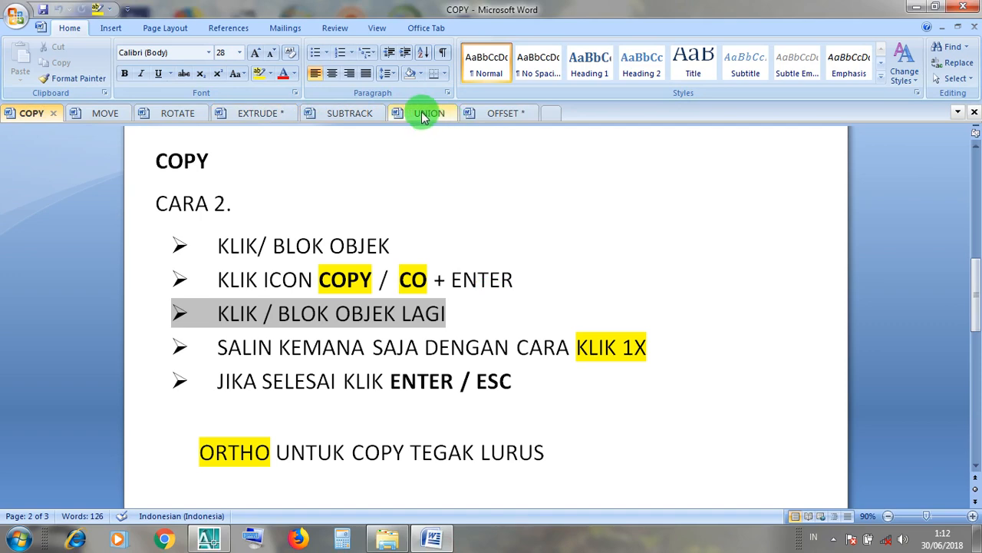
{"action": "left_click", "coordinate": [263, 113]}
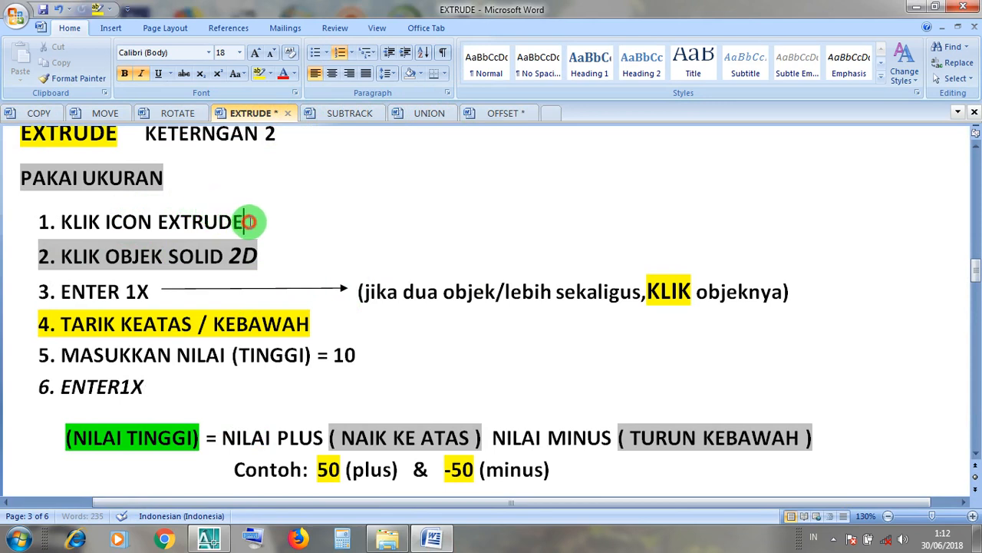
Step: Read through the first four instructions for extruding with a set size, marking each line while reading
{"action": "left_click_drag", "start_coordinate": [249, 222], "coordinate": [63, 222]}
{"action": "left_click", "coordinate": [132, 226]}
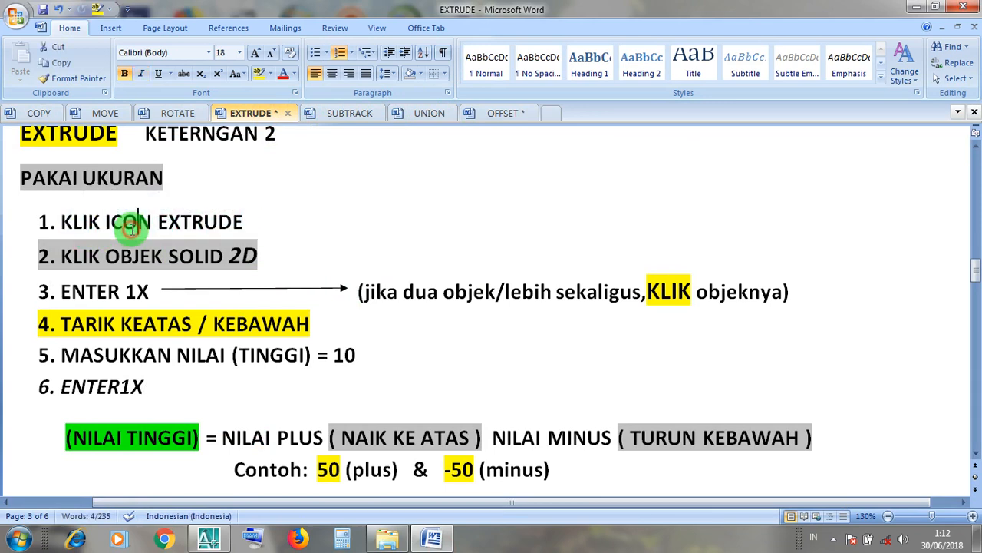
{"action": "left_click_drag", "start_coordinate": [270, 255], "coordinate": [95, 254]}
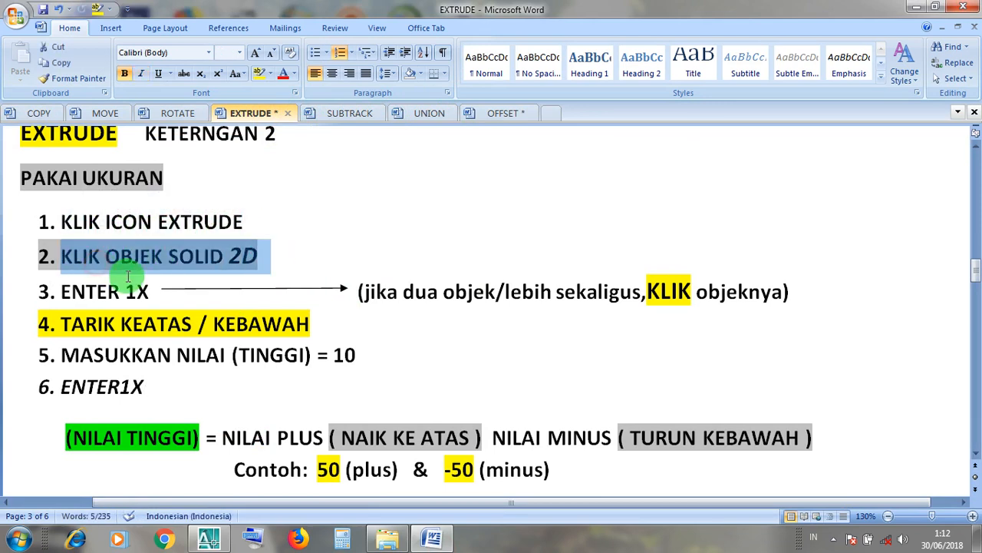
{"action": "left_click_drag", "start_coordinate": [151, 290], "coordinate": [72, 291]}
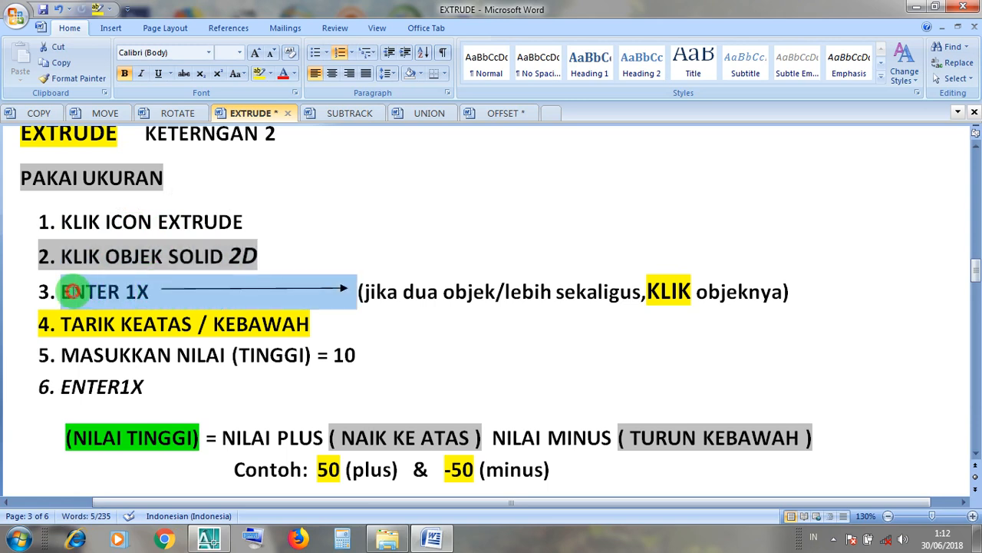
{"action": "left_click", "coordinate": [100, 300]}
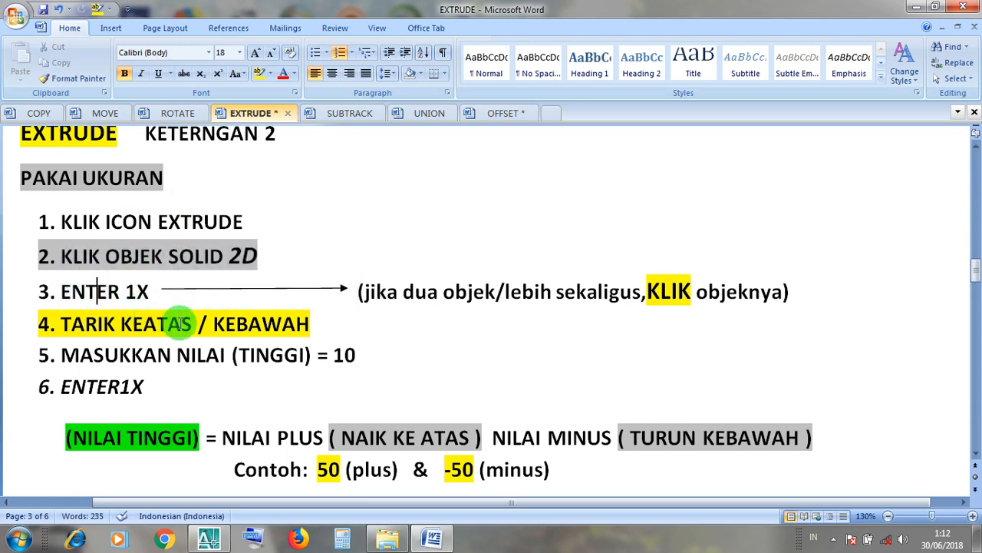
{"action": "left_click_drag", "start_coordinate": [191, 325], "coordinate": [81, 327]}
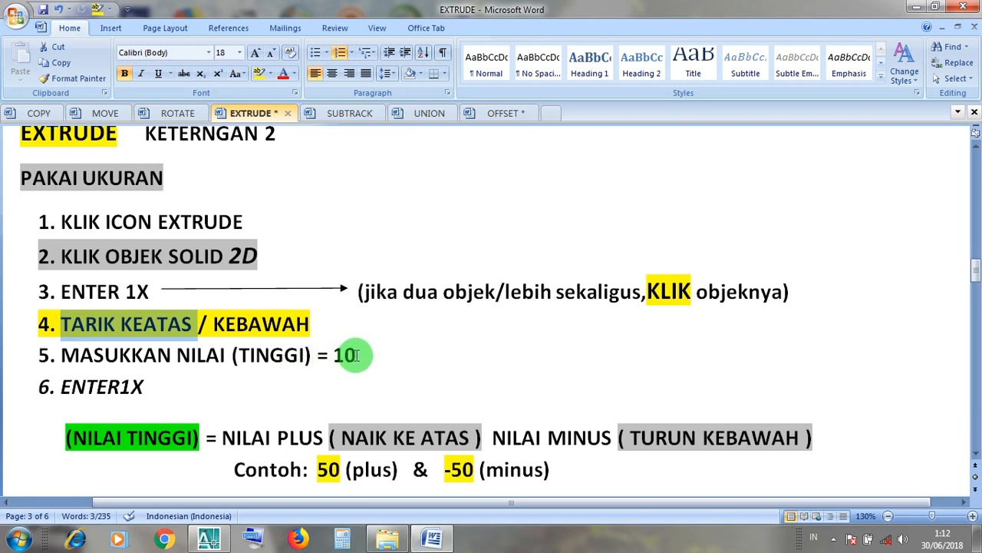
Step: Set the height value in instruction 5 of the EXTRUDE notes to 15
{"action": "left_click_drag", "start_coordinate": [357, 355], "coordinate": [342, 353]}
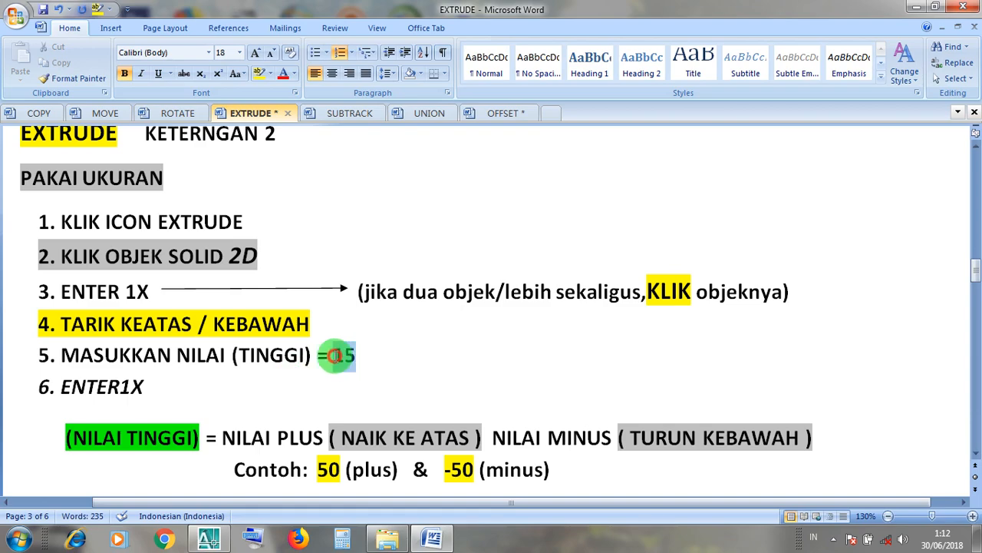
Step: Switch to the LATIHAN GAMBAR 3D drawing in AutoCAD and show the front elevation's gable in SE Isometric view
{"action": "left_click", "coordinate": [144, 389]}
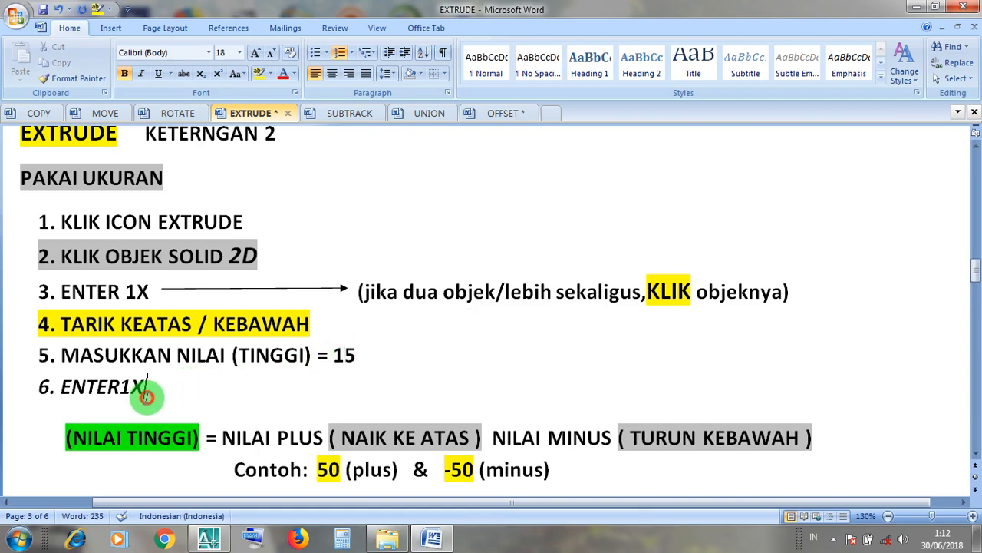
{"action": "left_click", "coordinate": [913, 10]}
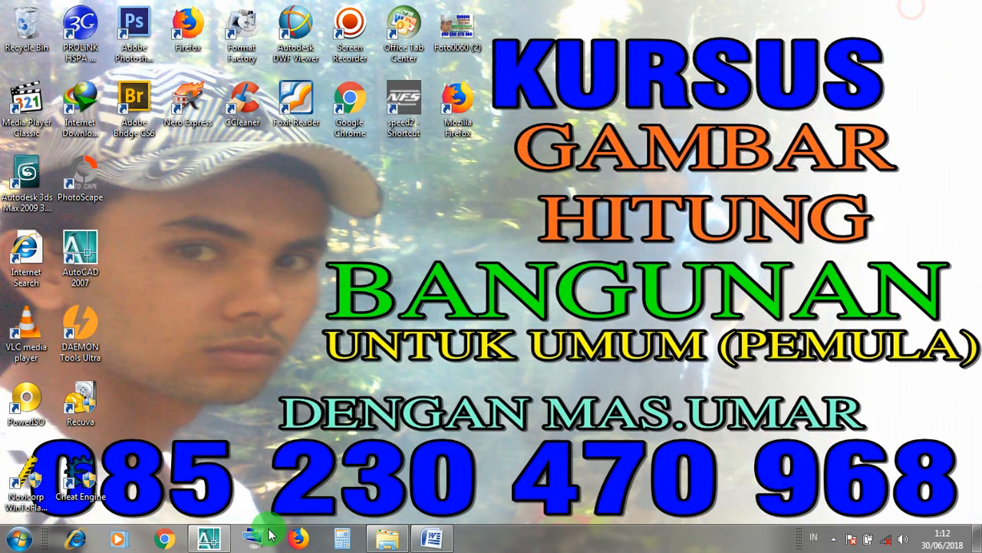
{"action": "left_click", "coordinate": [225, 542]}
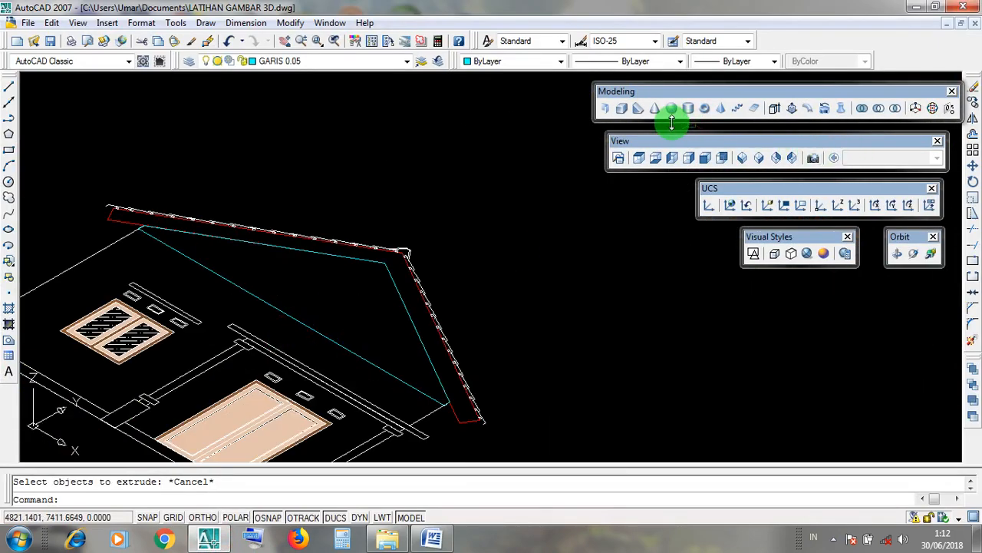
{"action": "left_click", "coordinate": [760, 159]}
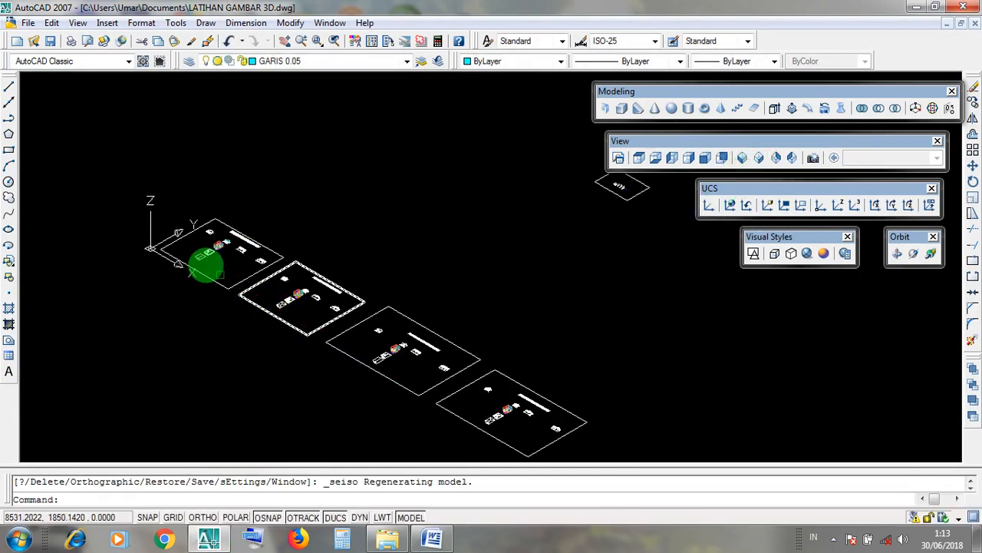
{"action": "left_click", "coordinate": [129, 180]}
{"action": "left_click", "coordinate": [161, 267]}
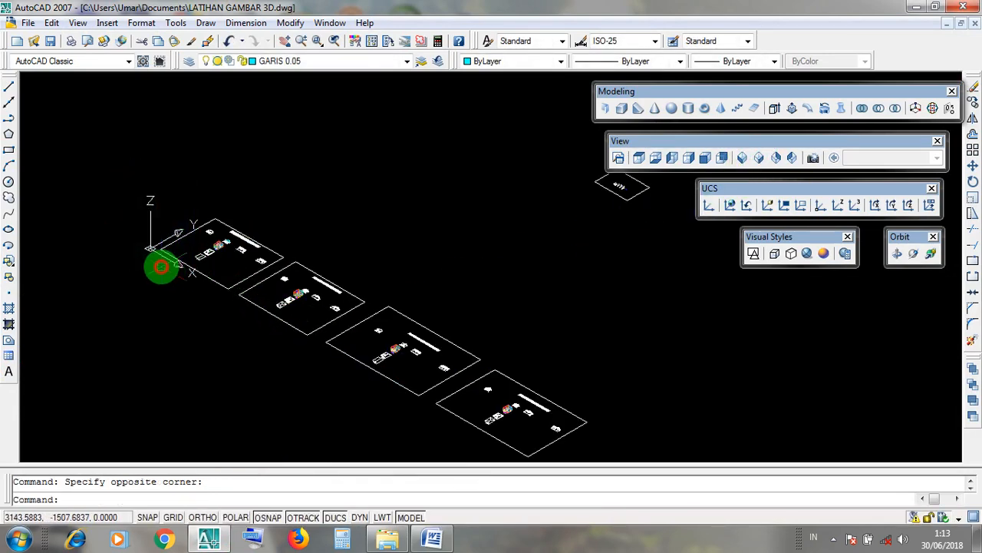
{"action": "scroll", "coordinate": [161, 267], "scroll_direction": "up", "scroll_amount": 6}
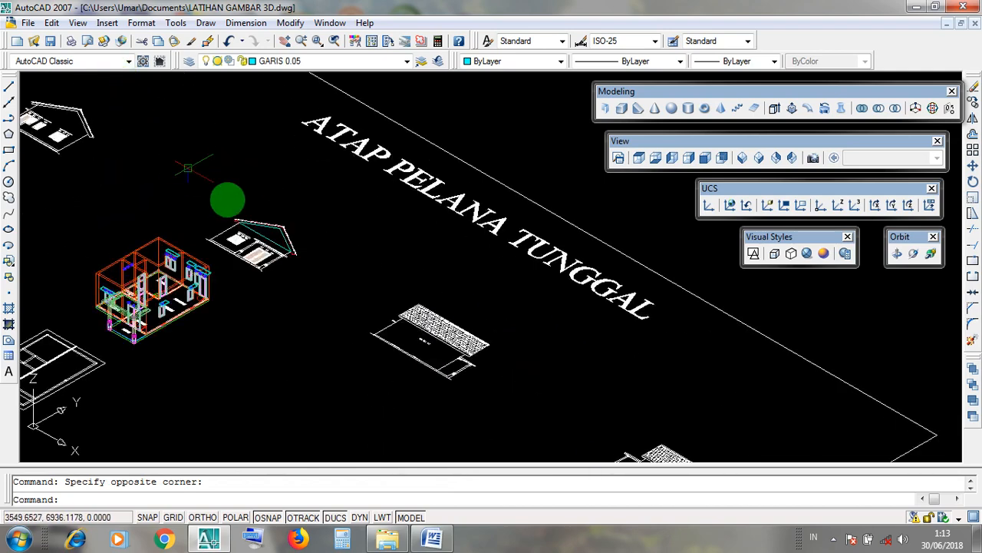
{"action": "scroll", "coordinate": [253, 238], "scroll_direction": "up", "scroll_amount": 5}
{"action": "left_click", "coordinate": [298, 304]}
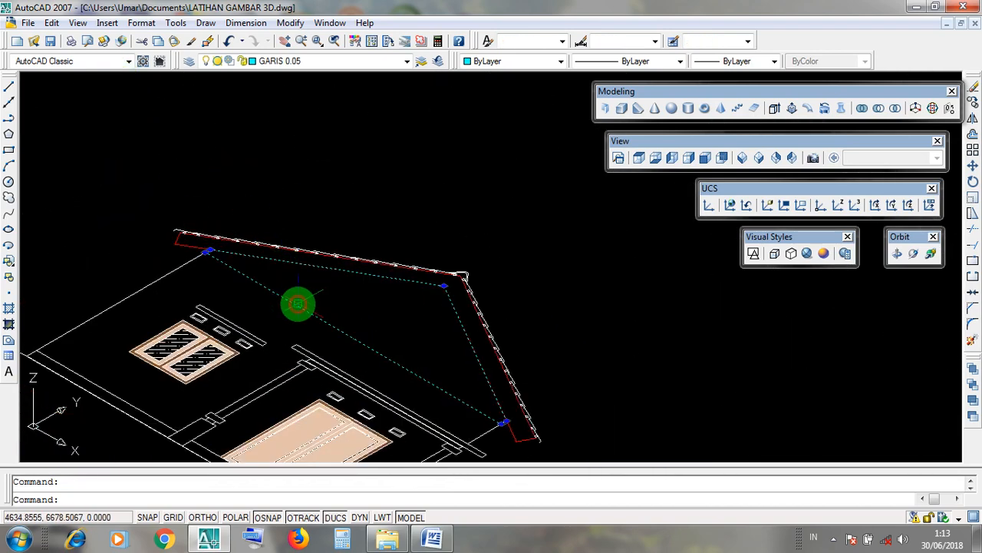
{"action": "left_click", "coordinate": [204, 23]}
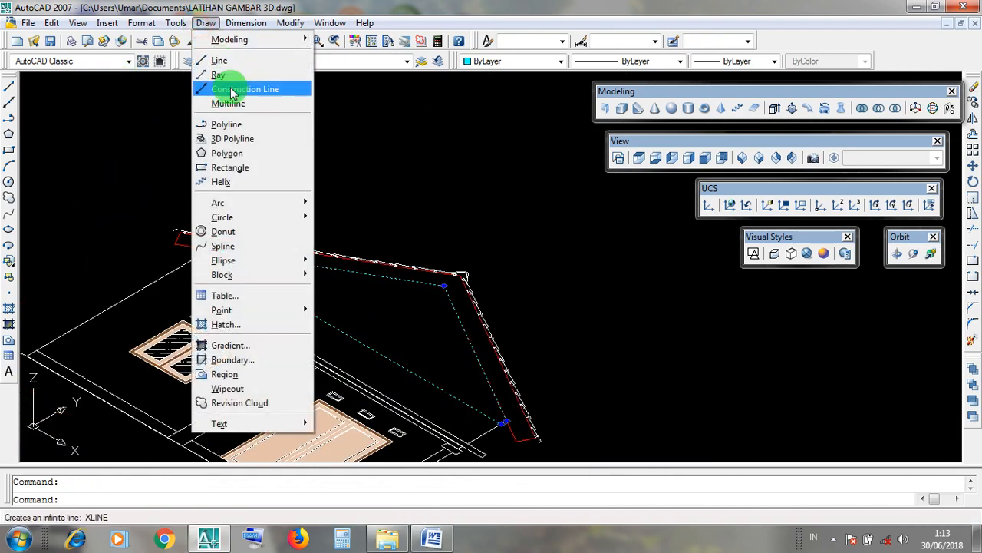
{"action": "left_click", "coordinate": [258, 126]}
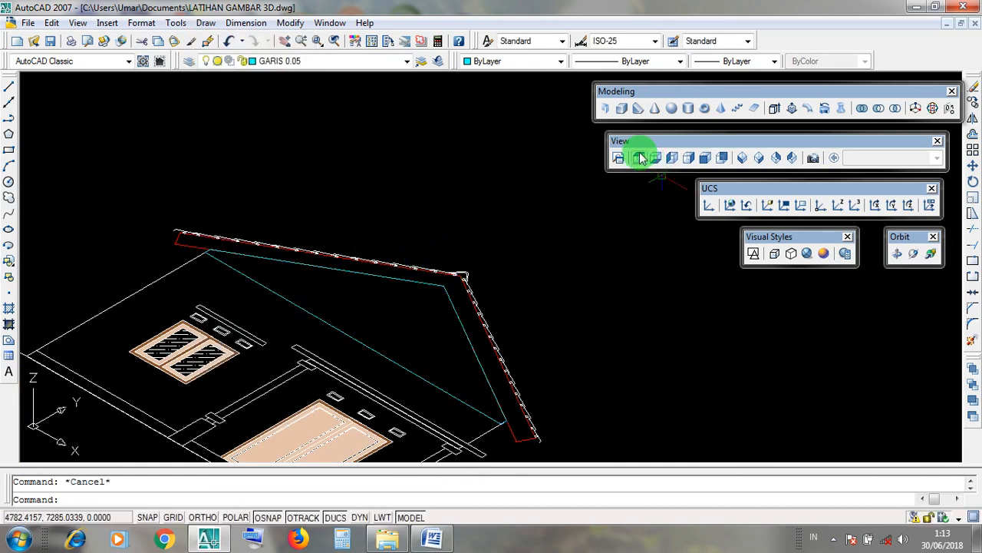
Step: Extrude the cyan gable outline under the roof of the front elevation to a height of 15
{"action": "left_click", "coordinate": [774, 109]}
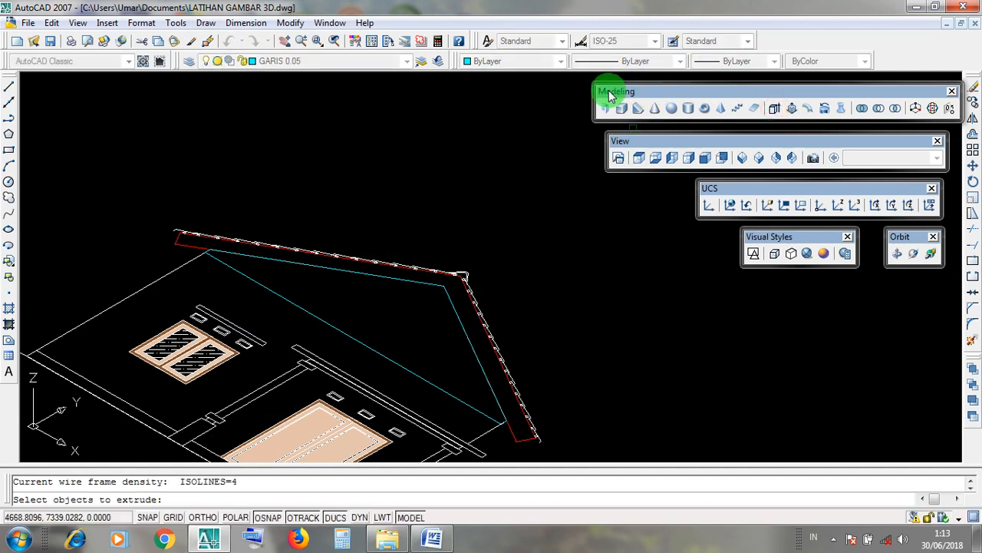
{"action": "left_click_drag", "start_coordinate": [606, 93], "coordinate": [607, 94]}
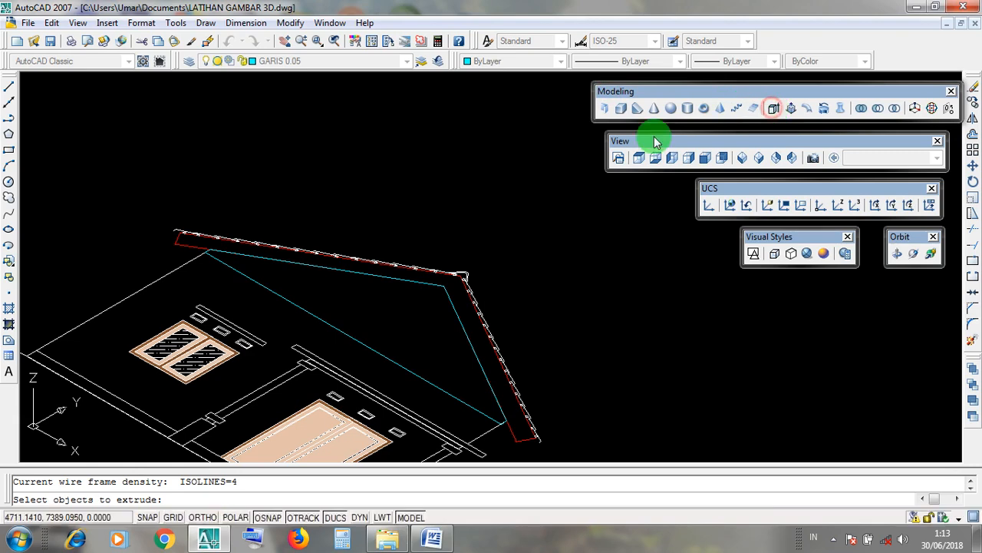
{"action": "scroll", "coordinate": [347, 333], "scroll_direction": "up", "scroll_amount": 3}
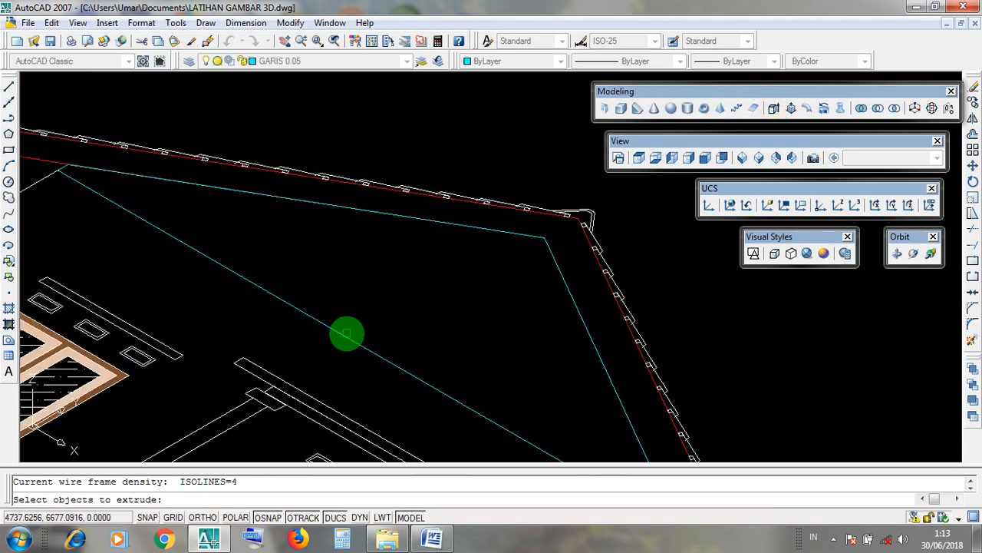
{"action": "scroll", "coordinate": [368, 283], "scroll_direction": "down", "scroll_amount": 2}
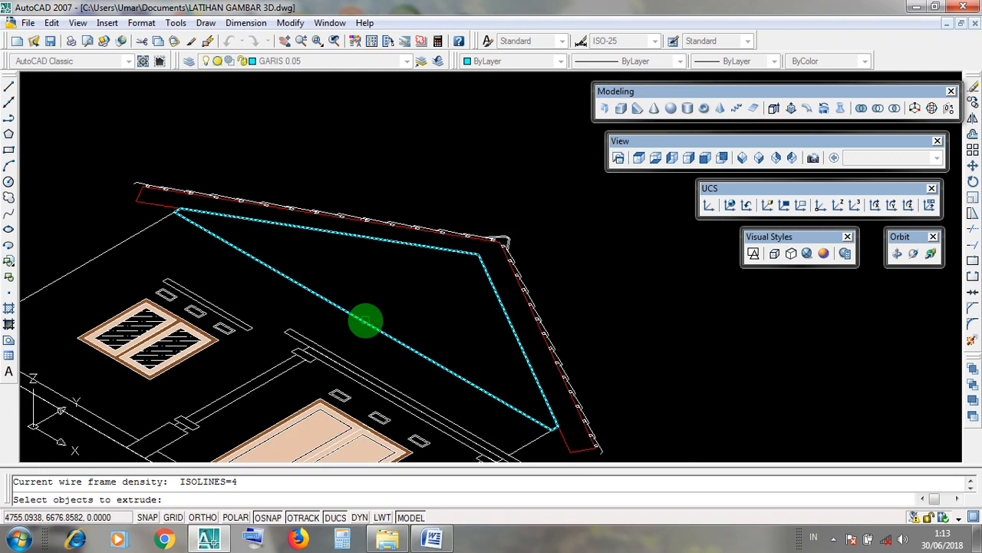
{"action": "left_click", "coordinate": [365, 320]}
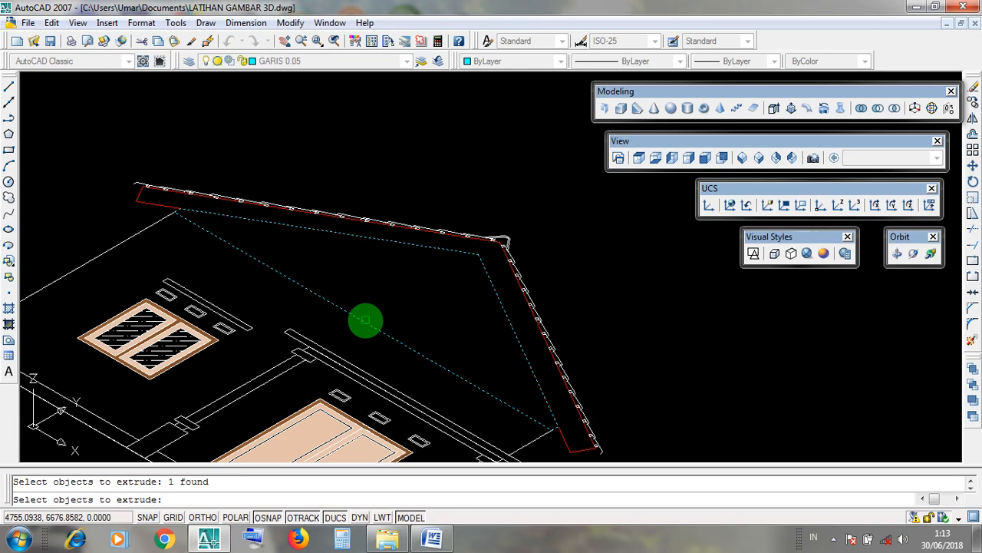
{"action": "key", "text": "Return"}
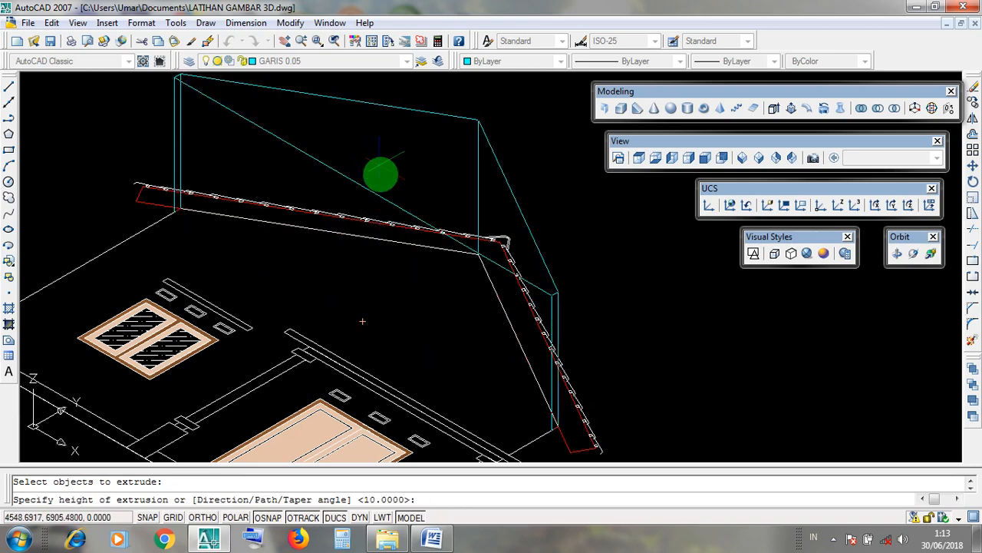
{"action": "scroll", "coordinate": [383, 184], "scroll_direction": "down", "scroll_amount": 4}
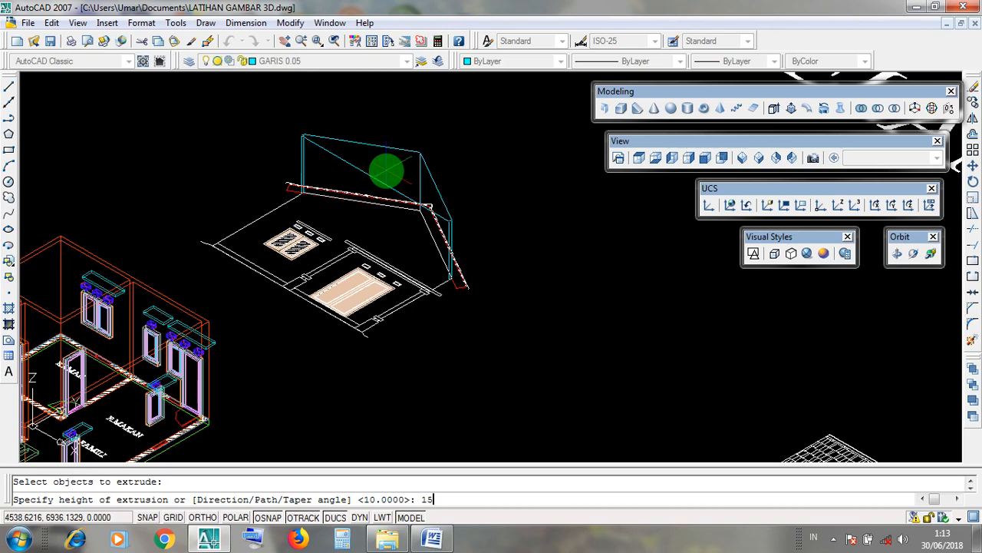
{"action": "type", "text": "15"}
{"action": "key", "text": "Return"}
Step: Inspect the extruded gable in the Realistic visual style and return to 2D Wireframe
{"action": "scroll", "coordinate": [364, 204], "scroll_direction": "up", "scroll_amount": 3}
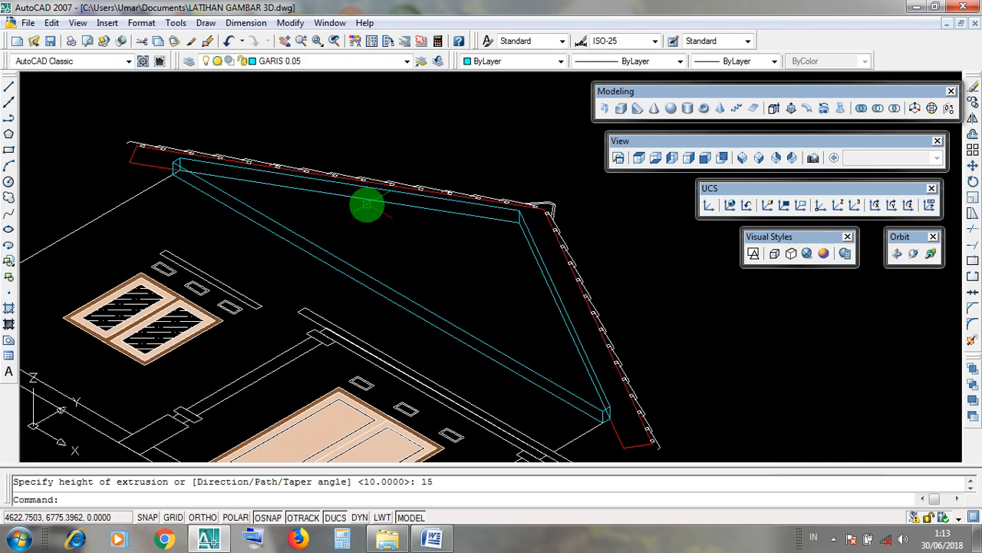
{"action": "left_click", "coordinate": [402, 293]}
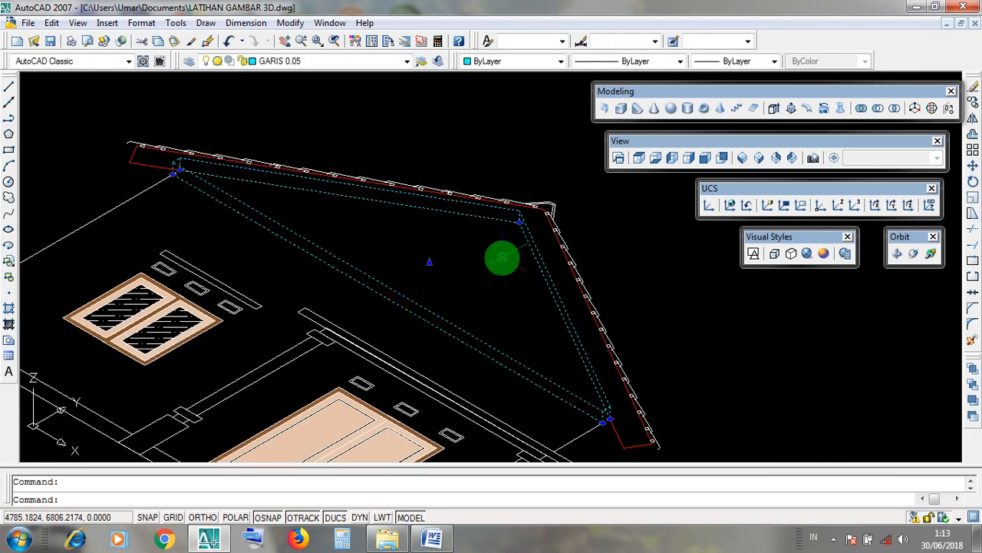
{"action": "key", "text": "Escape"}
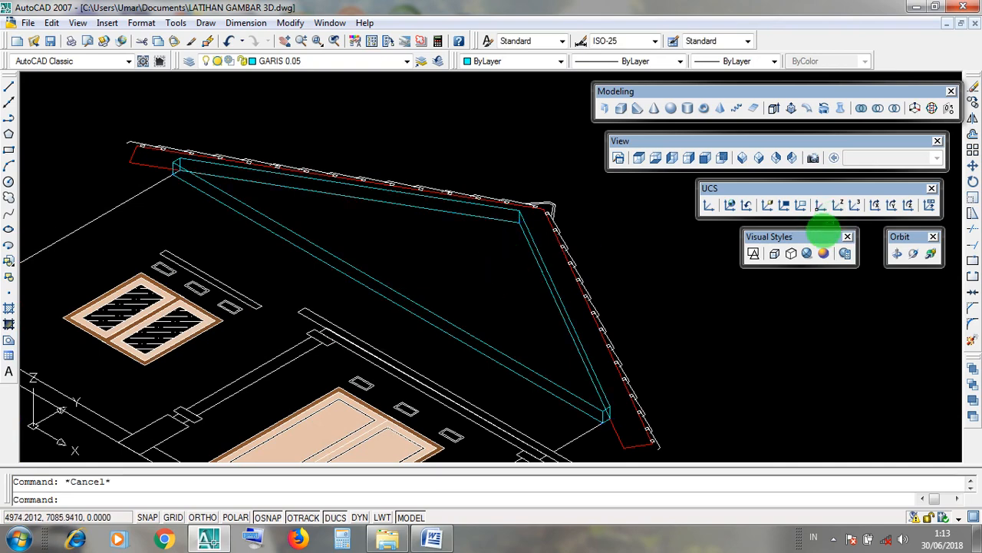
{"action": "left_click", "coordinate": [808, 252]}
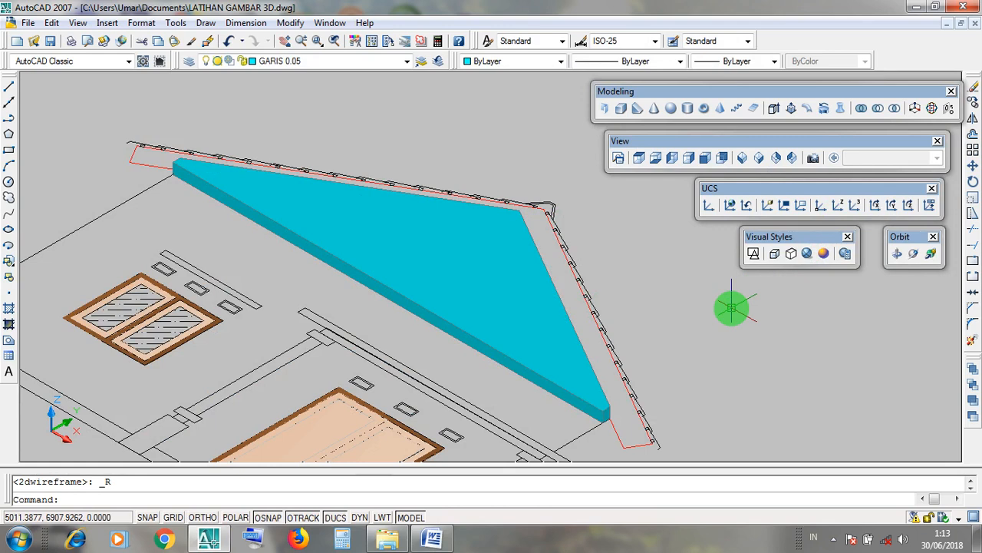
{"action": "left_click", "coordinate": [760, 238]}
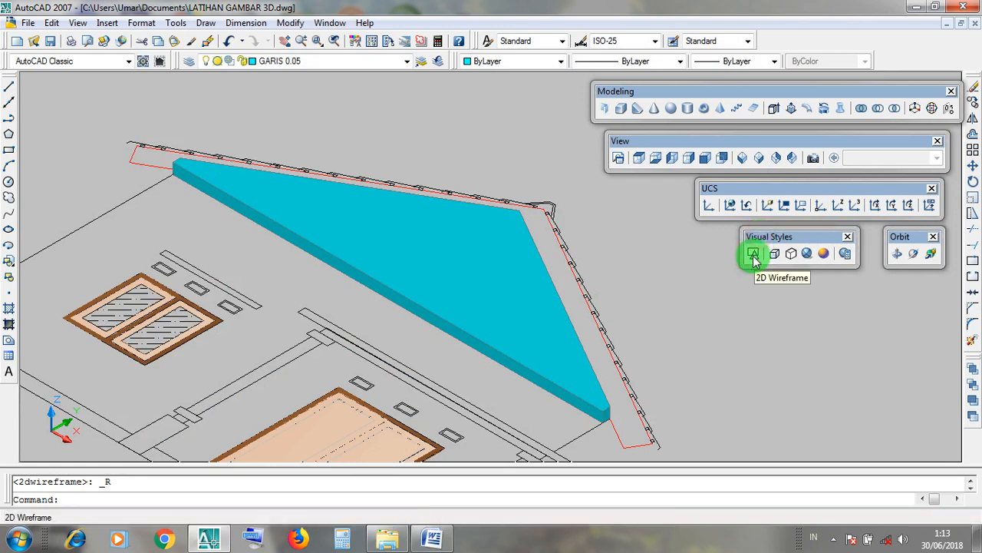
{"action": "left_click", "coordinate": [753, 256]}
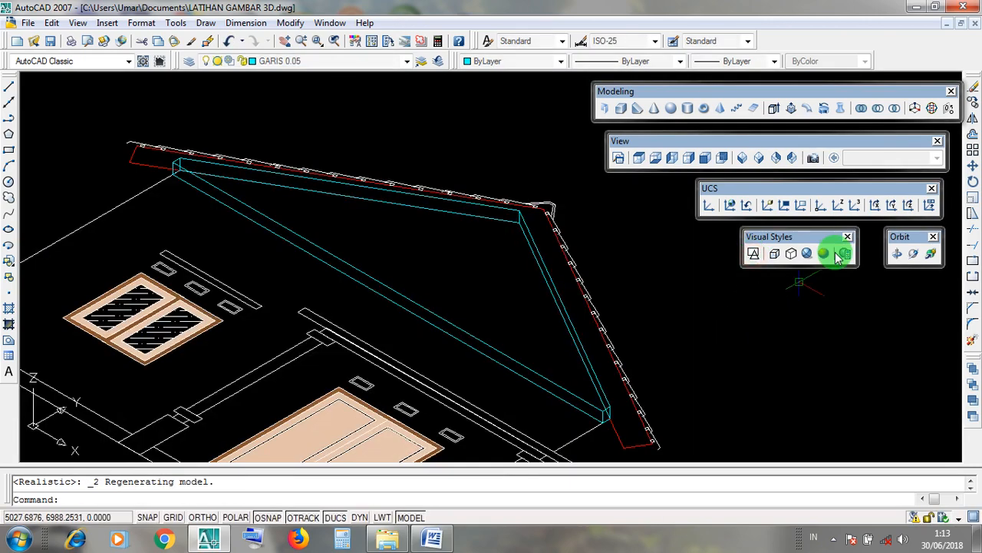
Step: Look at the front elevation in the LATIHAN GAMBAR 2D drawing and return to LATIHAN GAMBAR 3D
{"action": "left_click", "coordinate": [947, 24]}
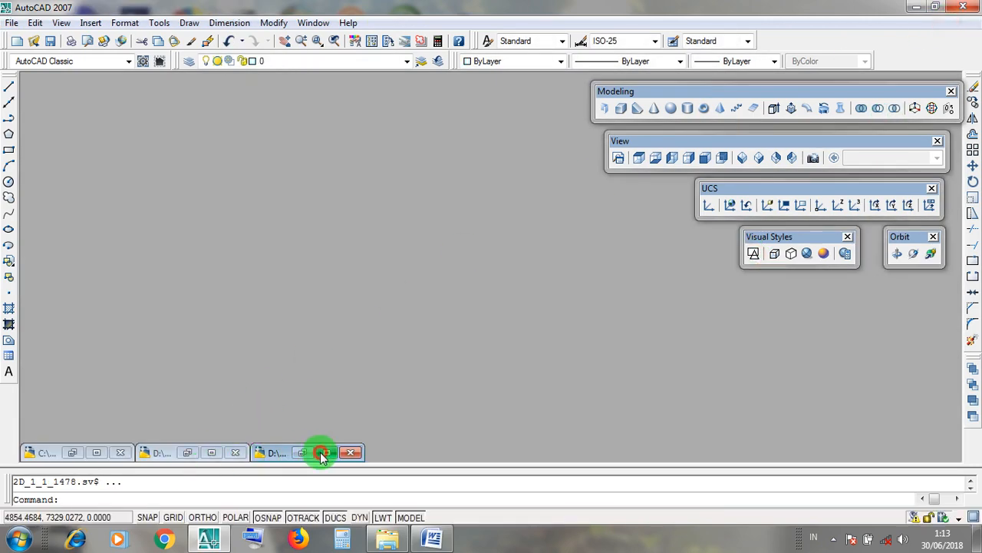
{"action": "left_click", "coordinate": [322, 453]}
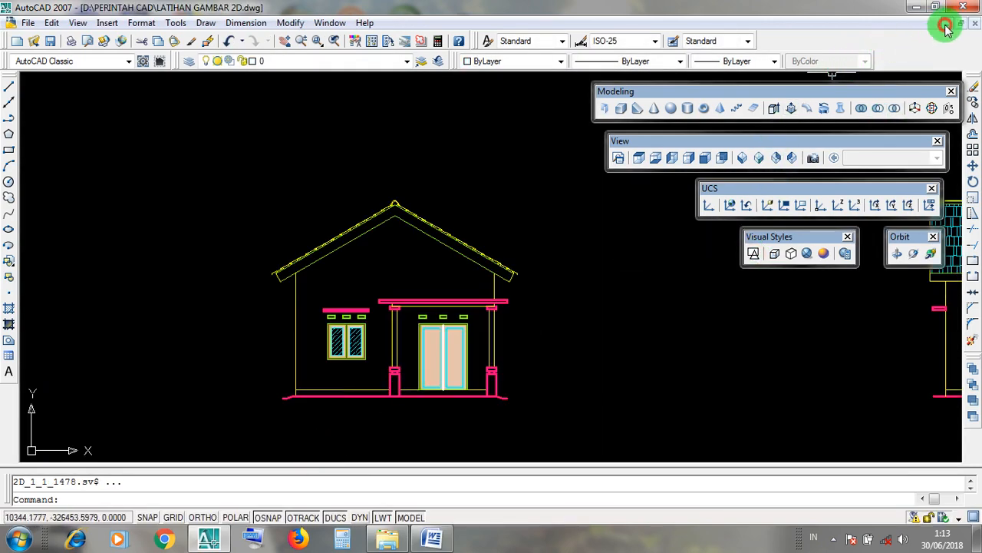
{"action": "left_click", "coordinate": [946, 25]}
{"action": "left_click", "coordinate": [97, 453]}
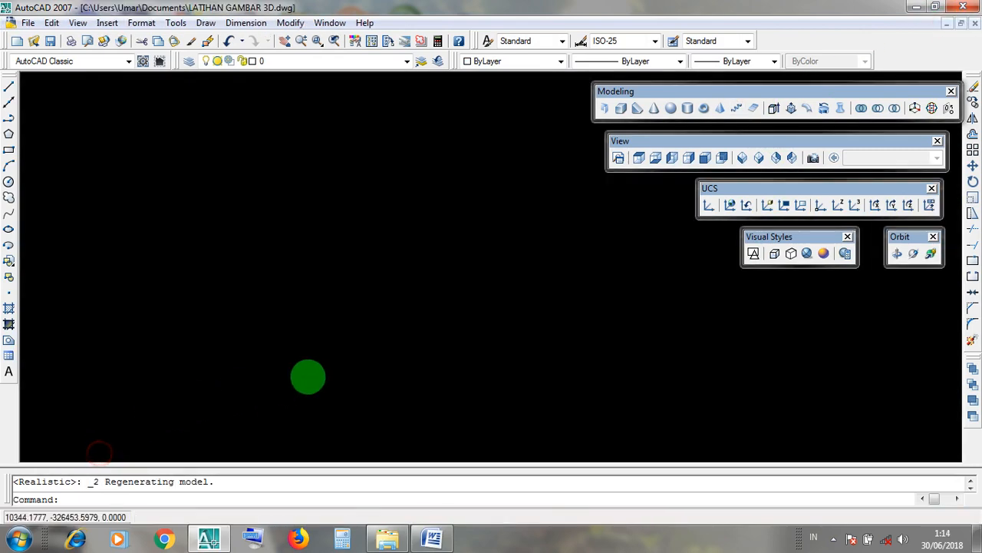
Step: Examine the gable wall of the finished house model in BELAJAR 3D 1 and return to LATIHAN GAMBAR 3D
{"action": "left_click", "coordinate": [947, 26]}
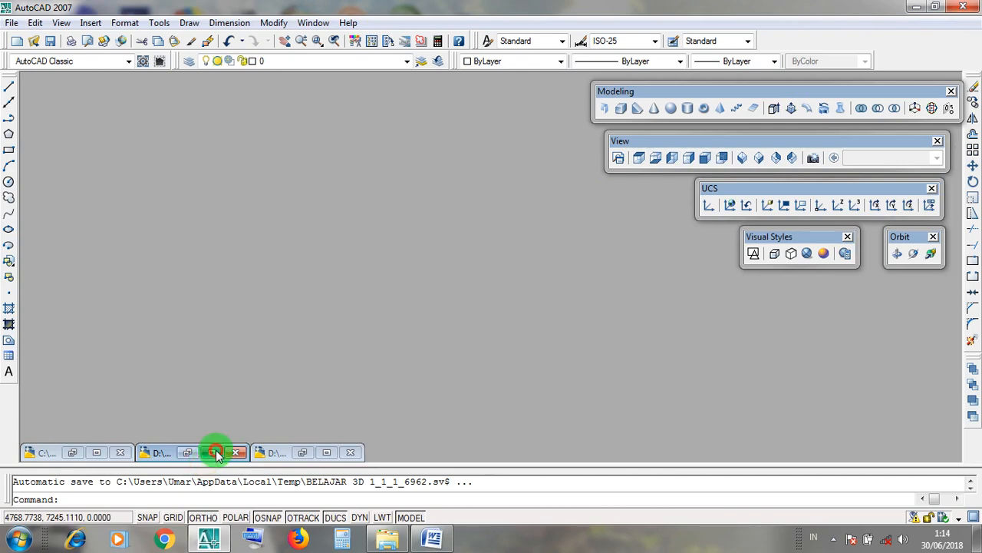
{"action": "left_click", "coordinate": [214, 453]}
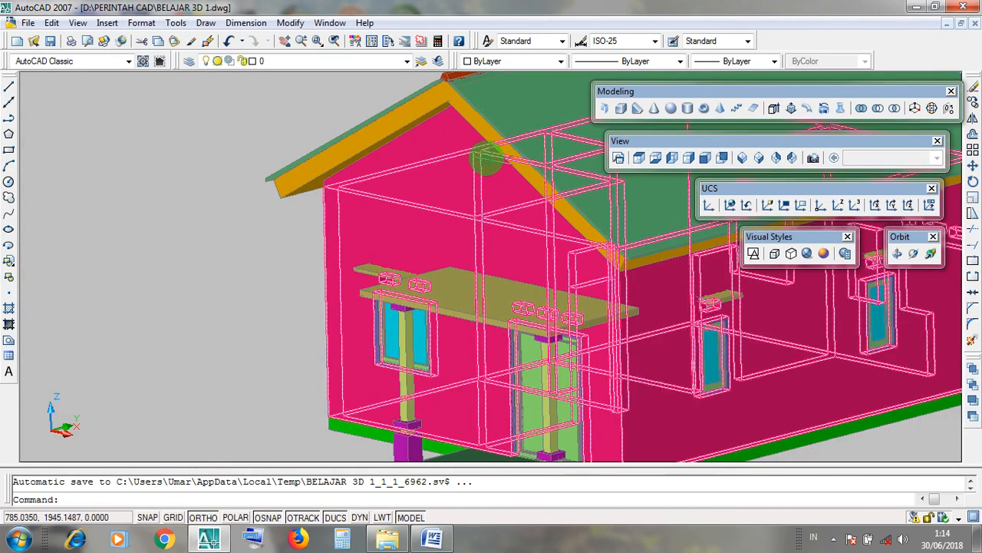
{"action": "scroll", "coordinate": [559, 250], "scroll_direction": "down", "scroll_amount": 4}
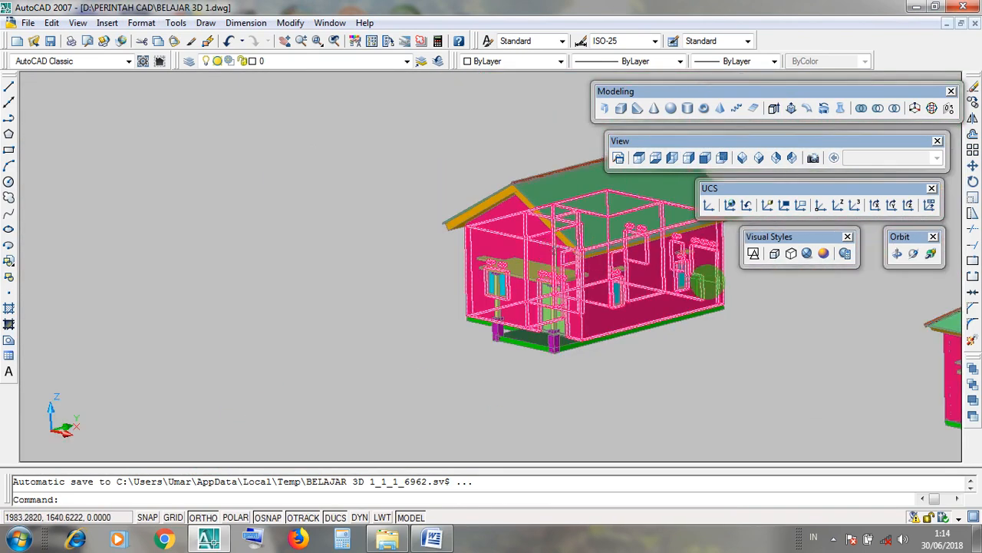
{"action": "middle_click_drag", "start_coordinate": [726, 321], "coordinate": [737, 328]}
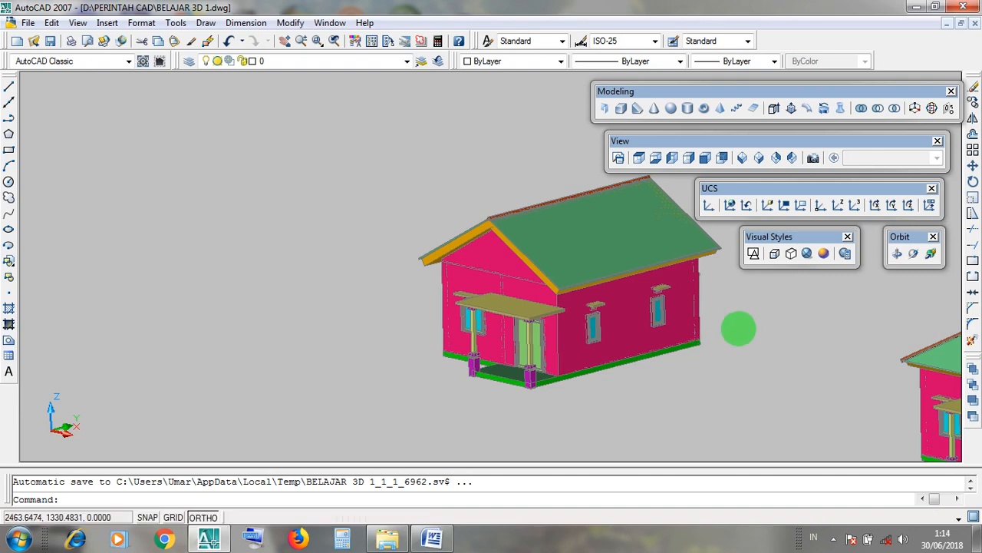
{"action": "left_click", "coordinate": [947, 25]}
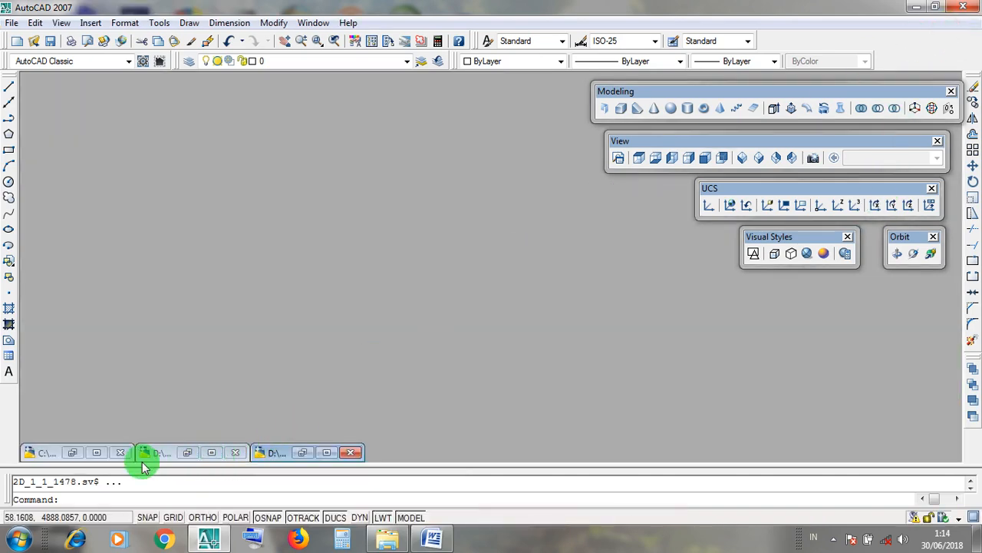
{"action": "left_click", "coordinate": [94, 454]}
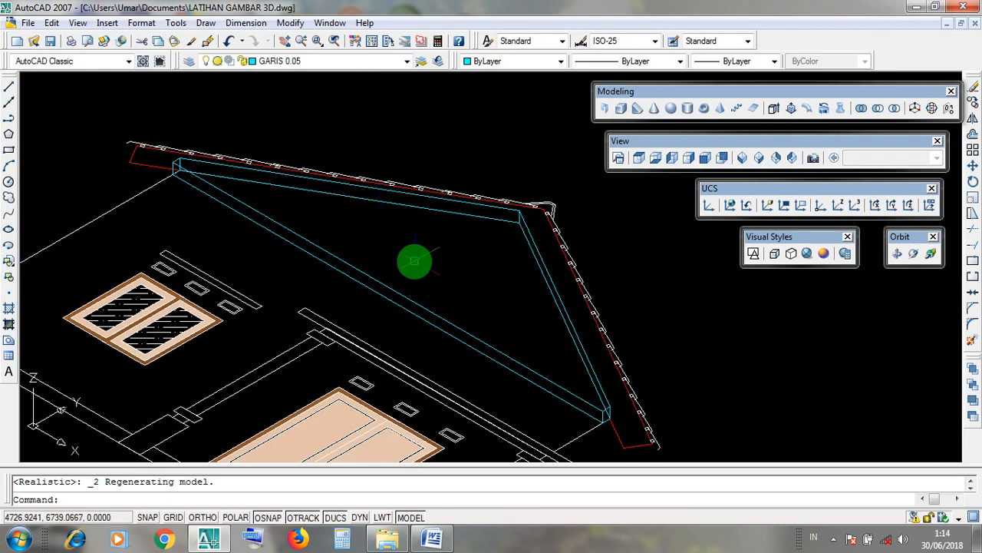
{"action": "scroll", "coordinate": [441, 262], "scroll_direction": "down", "scroll_amount": 2}
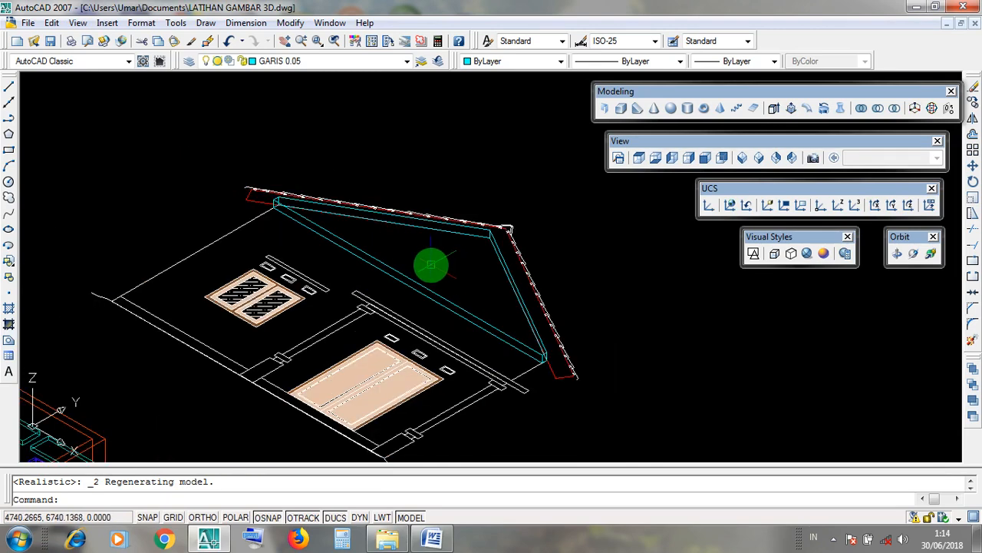
{"action": "left_click", "coordinate": [290, 23]}
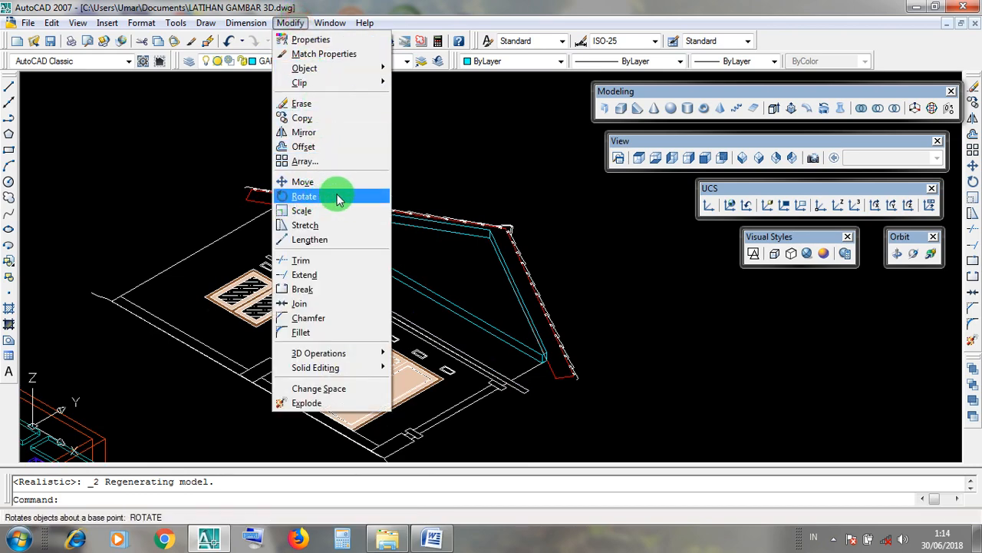
{"action": "left_click", "coordinate": [542, 167]}
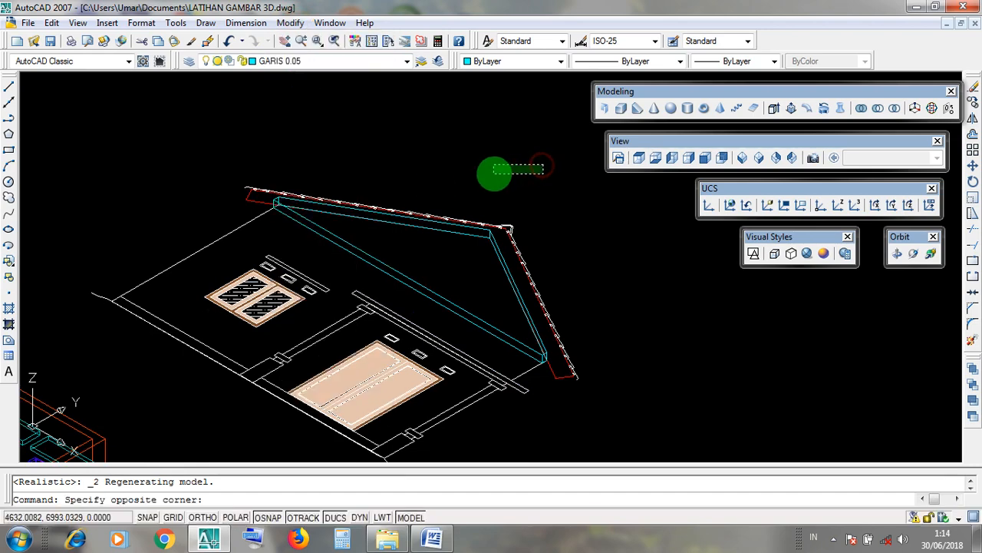
{"action": "scroll", "coordinate": [394, 281], "scroll_direction": "up", "scroll_amount": 3}
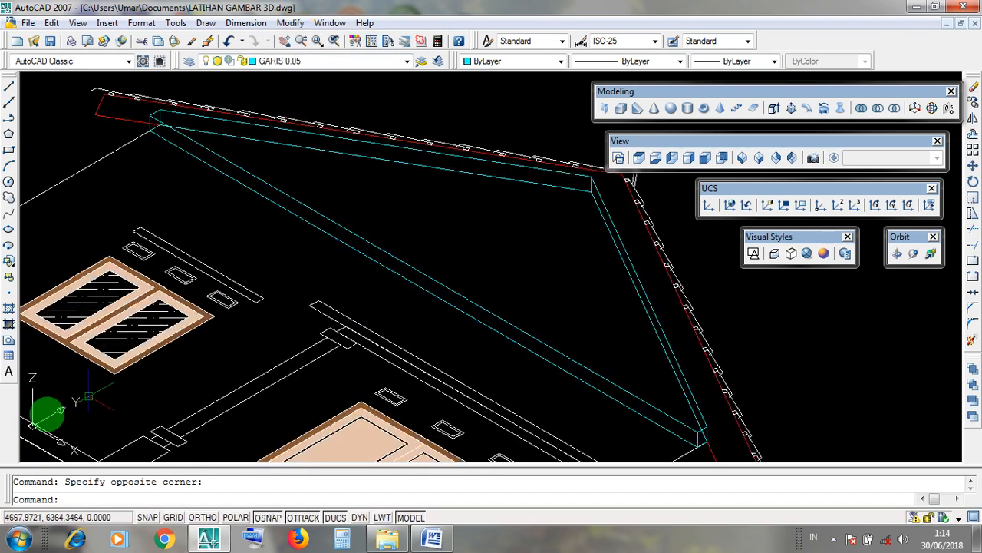
Step: Examine the extruded gable wall's lower edge and corner points in relation to the UCS axes
{"action": "scroll", "coordinate": [153, 377], "scroll_direction": "down", "scroll_amount": 4}
{"action": "middle_click_drag", "start_coordinate": [150, 377], "coordinate": [327, 368]}
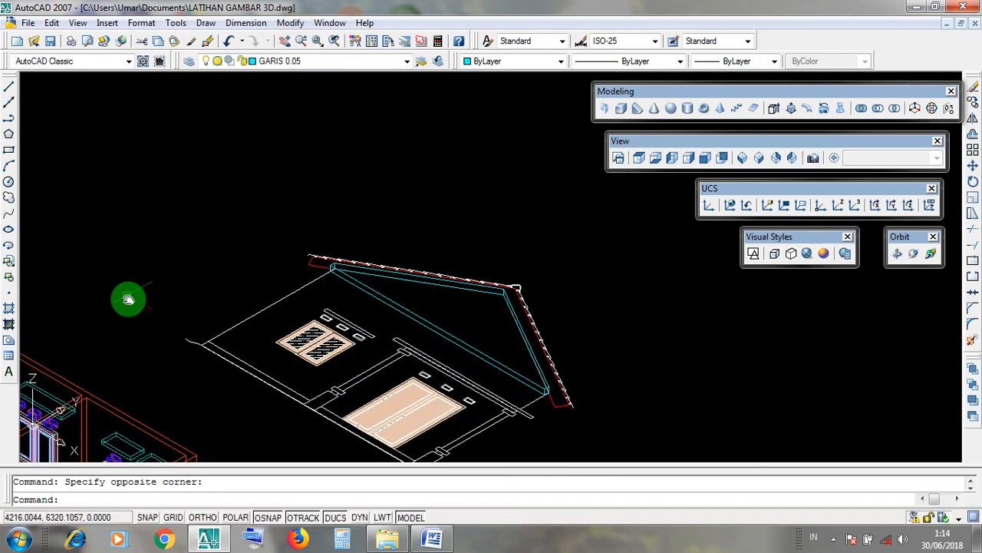
{"action": "middle_click_drag", "start_coordinate": [113, 275], "coordinate": [92, 380]}
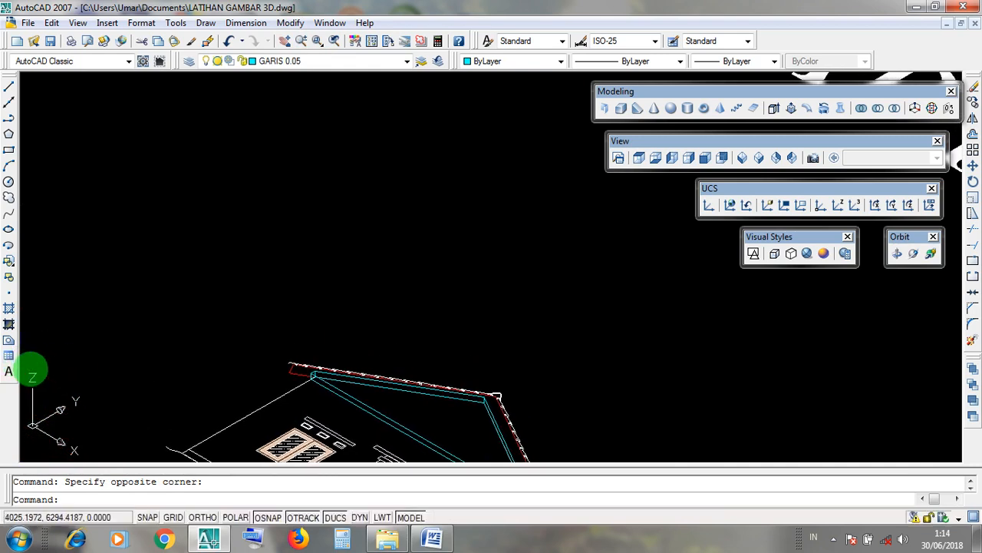
{"action": "left_click", "coordinate": [39, 376]}
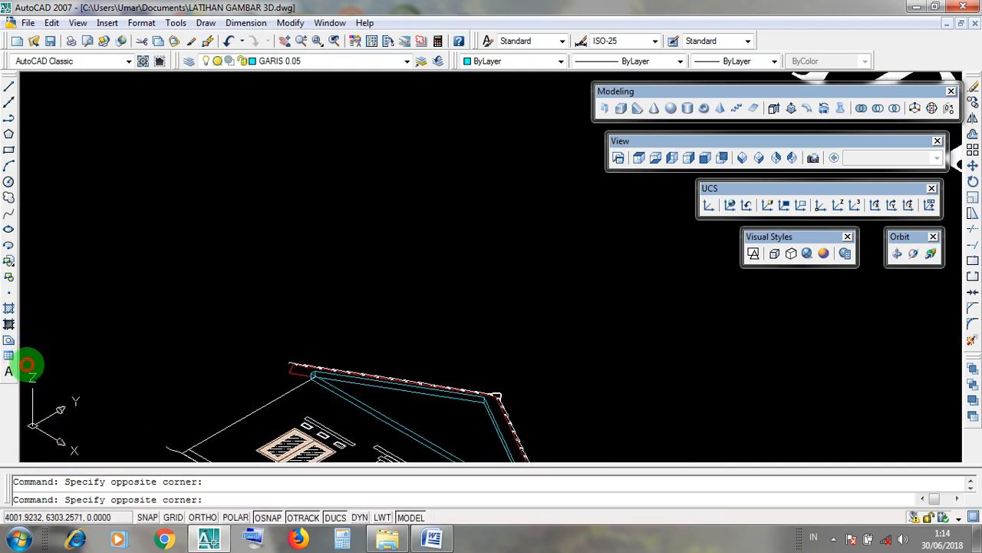
{"action": "middle_click_drag", "start_coordinate": [171, 373], "coordinate": [191, 283]}
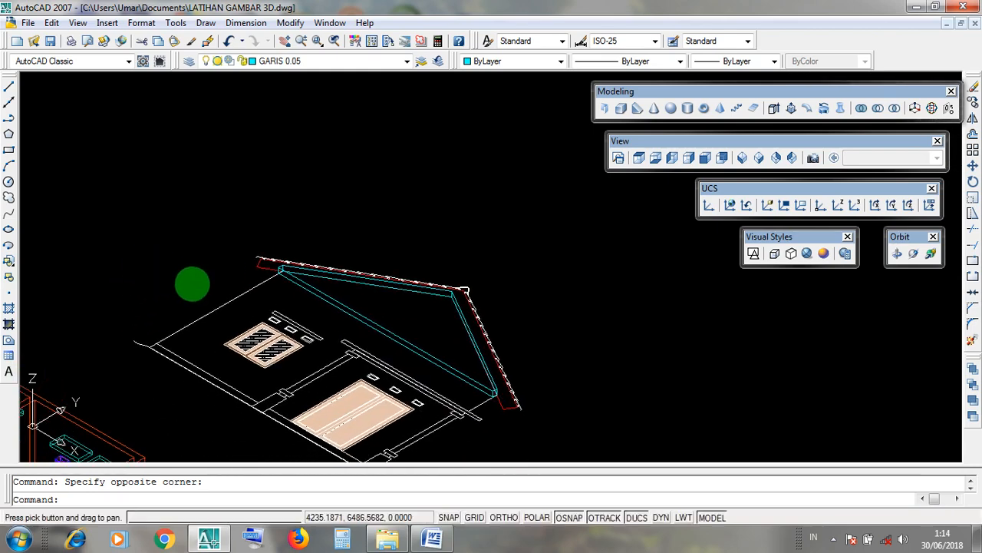
{"action": "scroll", "coordinate": [403, 331], "scroll_direction": "up", "scroll_amount": 3}
{"action": "left_click", "coordinate": [398, 340]}
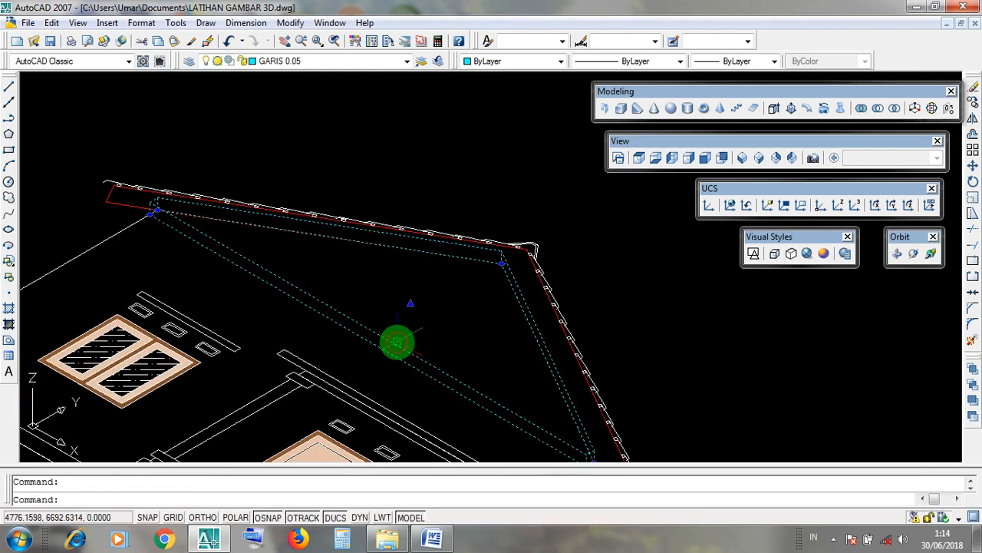
{"action": "key", "text": "Escape"}
{"action": "mouse_move", "coordinate": [332, 319]}
{"action": "middle_mouse_down"}
{"action": "mouse_move", "coordinate": [268, 289]}
{"action": "mouse_move", "coordinate": [267, 273]}
{"action": "middle_mouse_up"}
{"action": "left_click", "coordinate": [270, 277]}
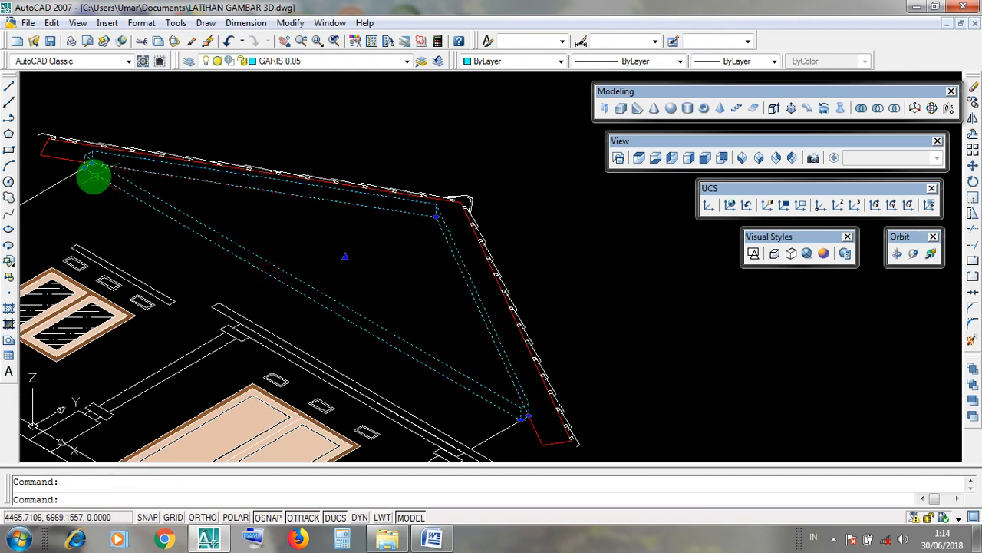
{"action": "left_click", "coordinate": [89, 164]}
{"action": "key", "text": "Escape"}
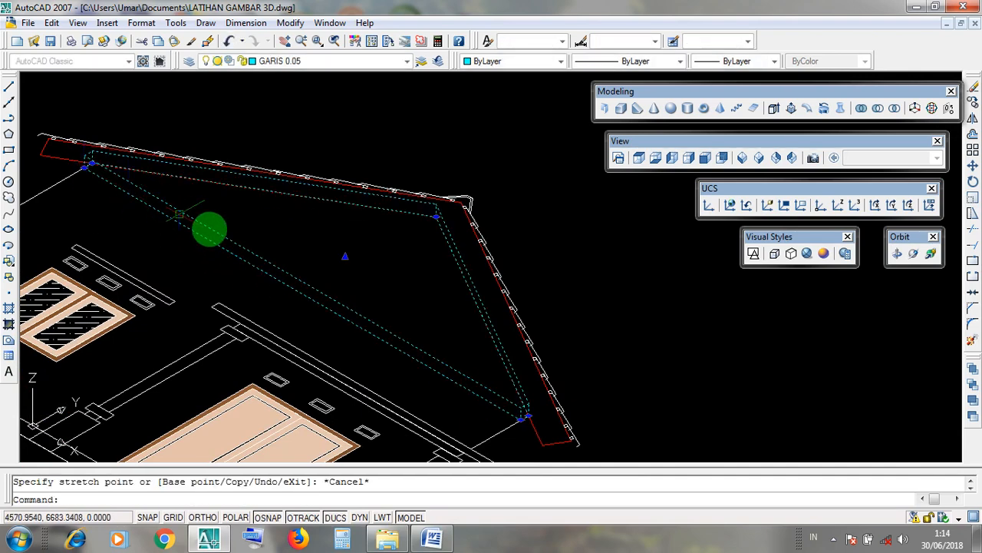
{"action": "left_click", "coordinate": [521, 420]}
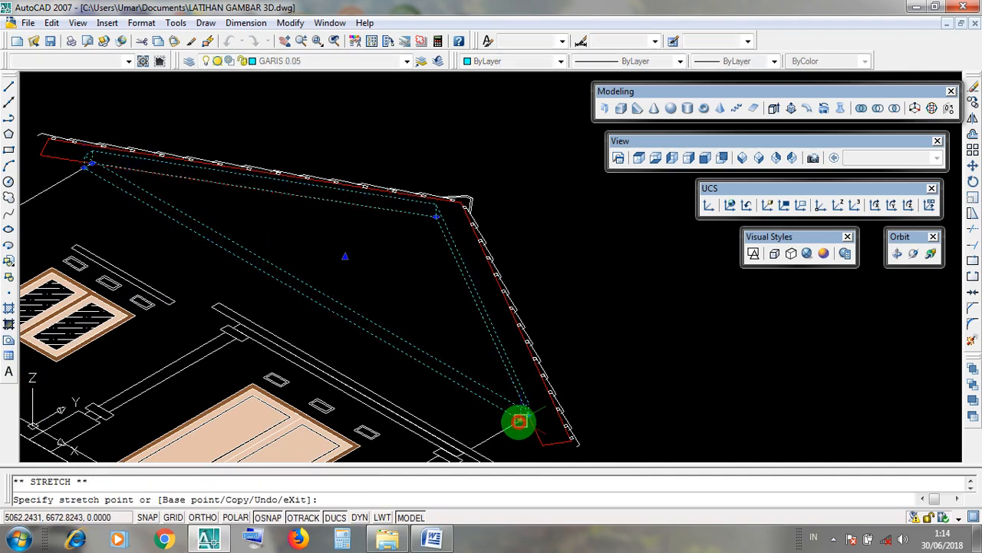
{"action": "key", "text": "Escape"}
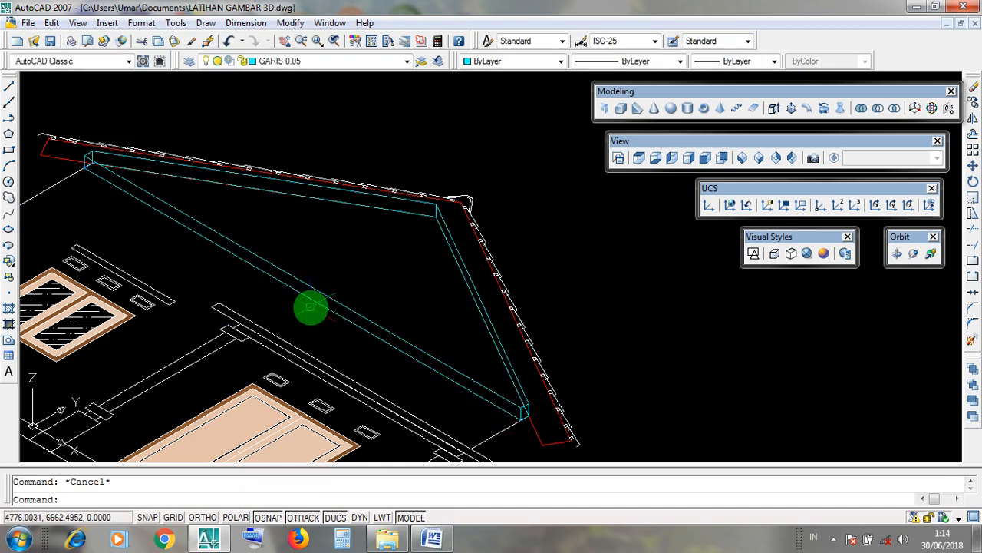
{"action": "mouse_move", "coordinate": [303, 248]}
{"action": "middle_mouse_down"}
{"action": "mouse_move", "coordinate": [263, 484]}
{"action": "mouse_move", "coordinate": [254, 415]}
{"action": "mouse_move", "coordinate": [220, 360]}
{"action": "mouse_move", "coordinate": [182, 400]}
{"action": "mouse_move", "coordinate": [226, 344]}
{"action": "mouse_move", "coordinate": [267, 328]}
{"action": "mouse_move", "coordinate": [265, 285]}
{"action": "mouse_move", "coordinate": [278, 268]}
{"action": "middle_mouse_up"}
{"action": "left_click", "coordinate": [270, 278]}
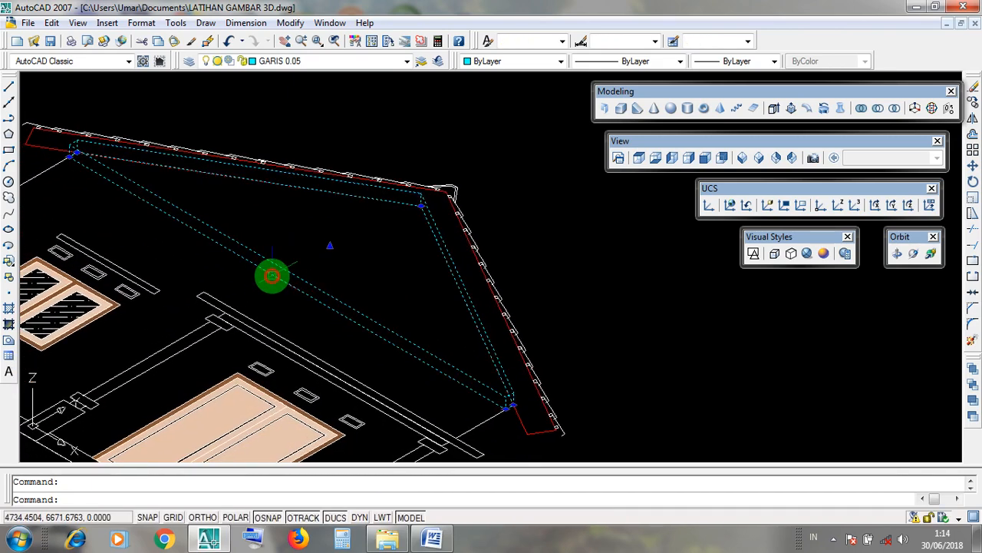
{"action": "key", "text": "Escape"}
Step: Compare the X, Y and Z directions of the current UCS with how the gable wall lies on the front elevation
{"action": "mouse_move", "coordinate": [223, 355]}
{"action": "middle_mouse_down"}
{"action": "mouse_move", "coordinate": [187, 455]}
{"action": "mouse_move", "coordinate": [153, 439]}
{"action": "mouse_move", "coordinate": [158, 394]}
{"action": "mouse_move", "coordinate": [98, 428]}
{"action": "middle_mouse_up"}
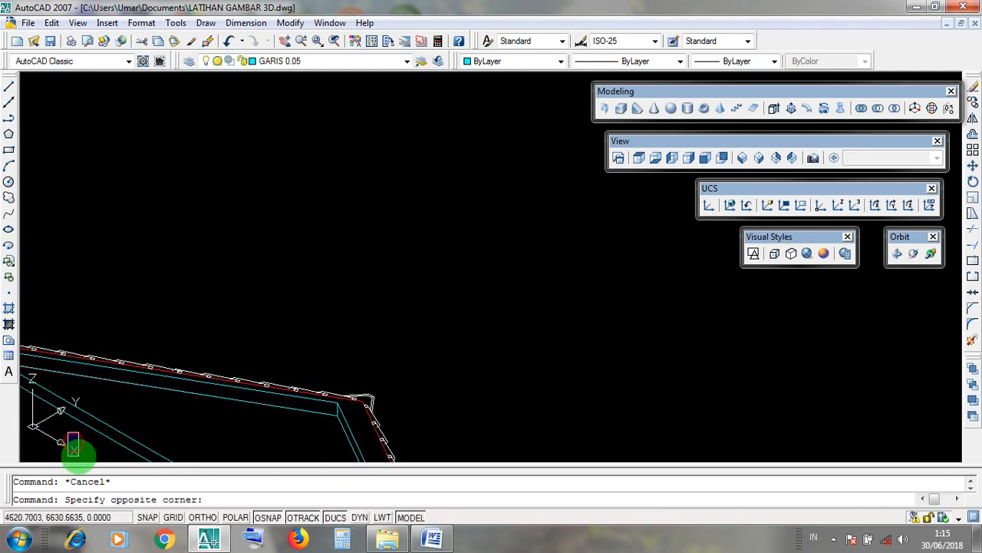
{"action": "left_click", "coordinate": [62, 435]}
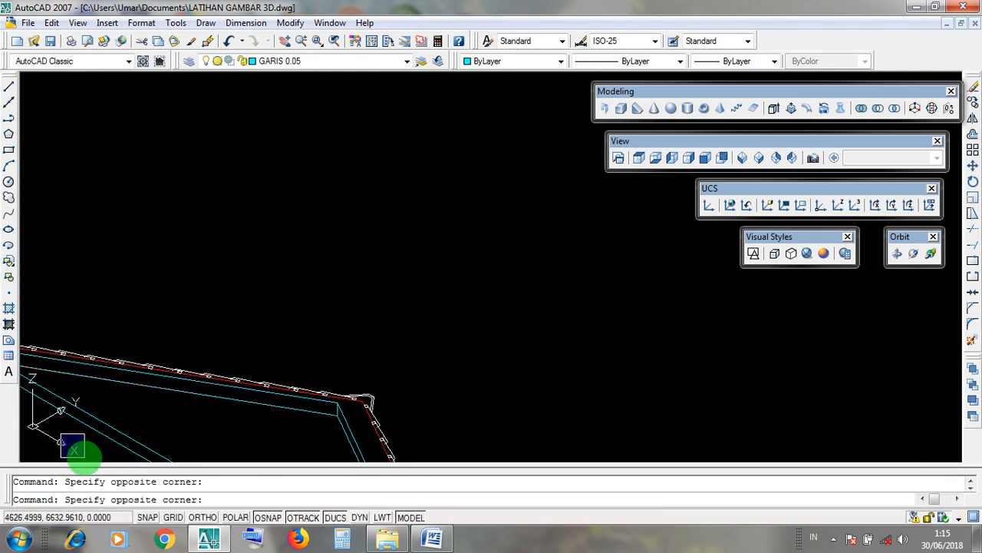
{"action": "left_click", "coordinate": [89, 447]}
{"action": "scroll", "coordinate": [354, 310], "scroll_direction": "down", "scroll_amount": 5}
{"action": "middle_click_drag", "start_coordinate": [353, 331], "coordinate": [366, 283]}
{"action": "mouse_move", "coordinate": [179, 315]}
{"action": "middle_mouse_down"}
{"action": "mouse_move", "coordinate": [189, 416]}
{"action": "mouse_move", "coordinate": [180, 442]}
{"action": "middle_mouse_up"}
{"action": "left_click", "coordinate": [24, 355]}
{"action": "left_click", "coordinate": [52, 398]}
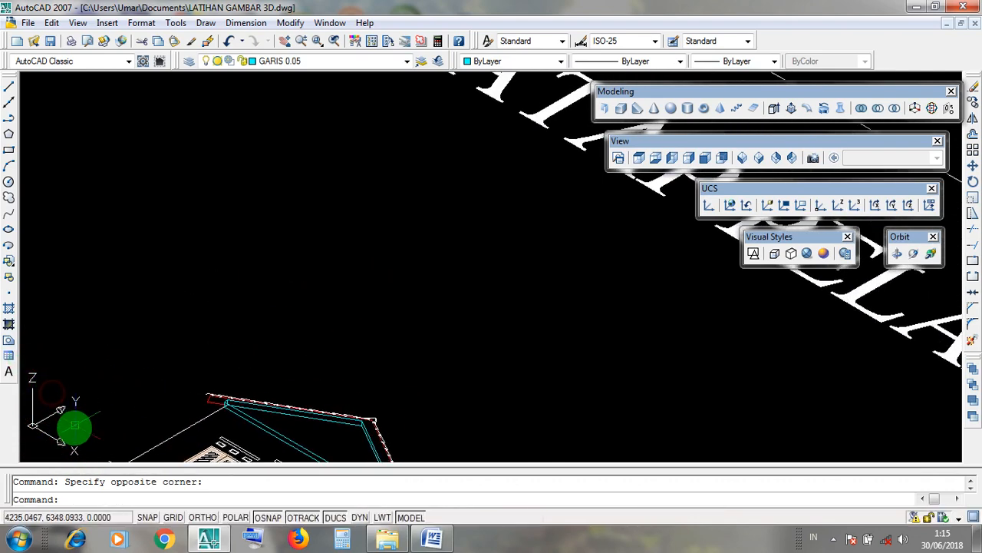
{"action": "left_click", "coordinate": [76, 436]}
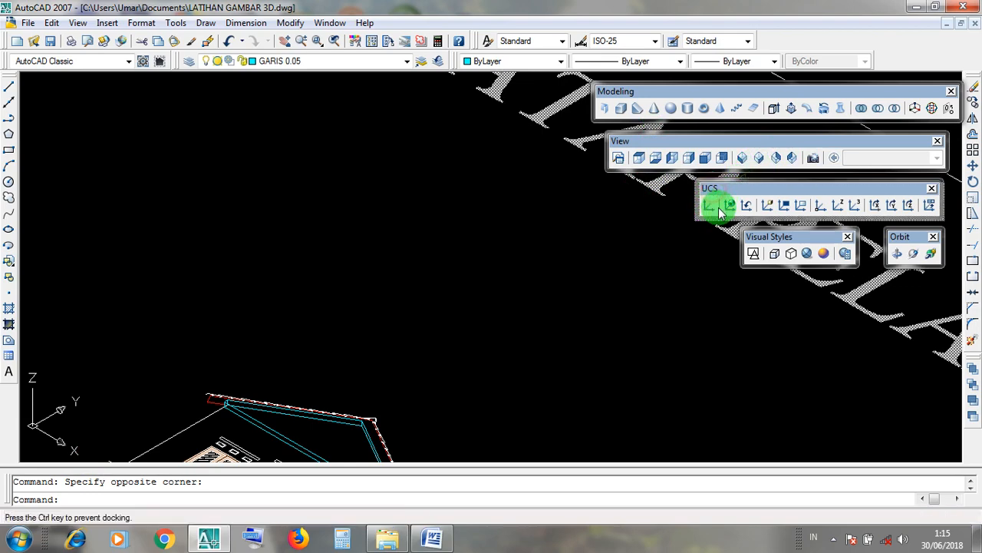
{"action": "scroll", "coordinate": [511, 225], "scroll_direction": "down", "scroll_amount": 5}
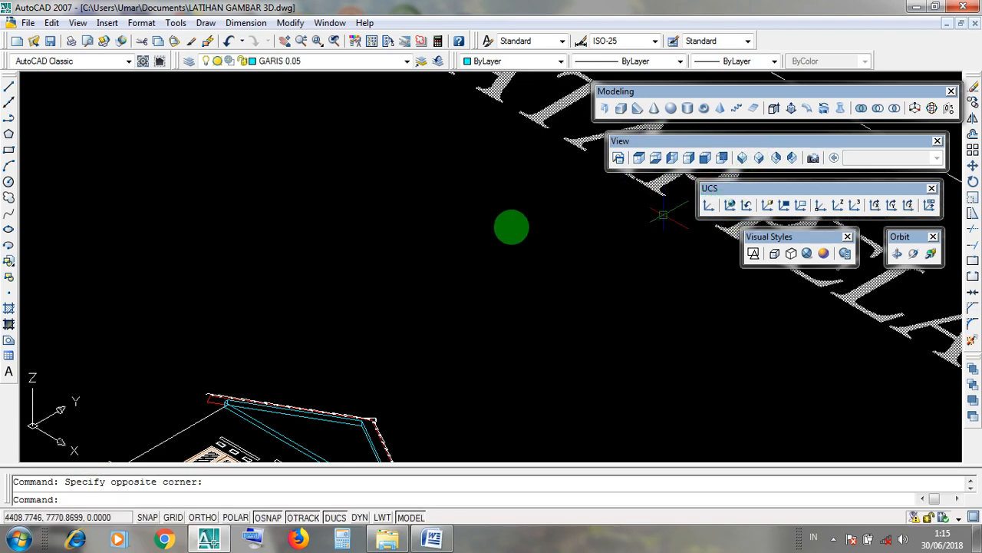
{"action": "scroll", "coordinate": [423, 326], "scroll_direction": "up", "scroll_amount": 5}
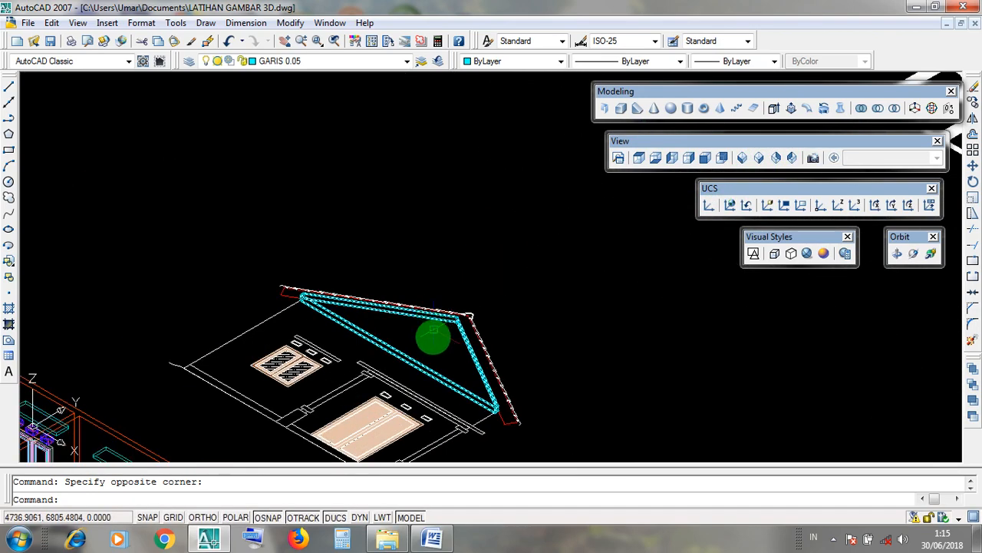
{"action": "scroll", "coordinate": [546, 260], "scroll_direction": "up", "scroll_amount": 1}
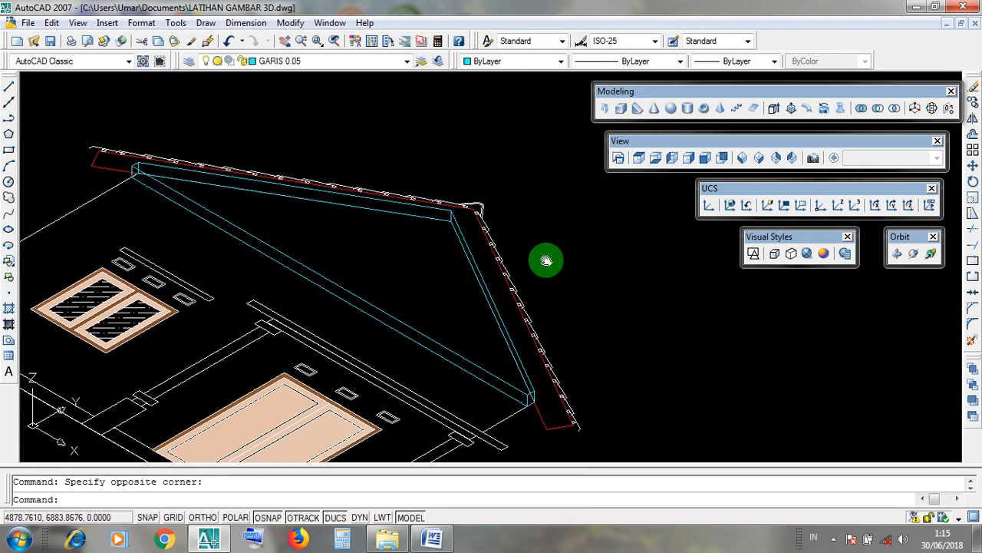
{"action": "left_click", "coordinate": [323, 290]}
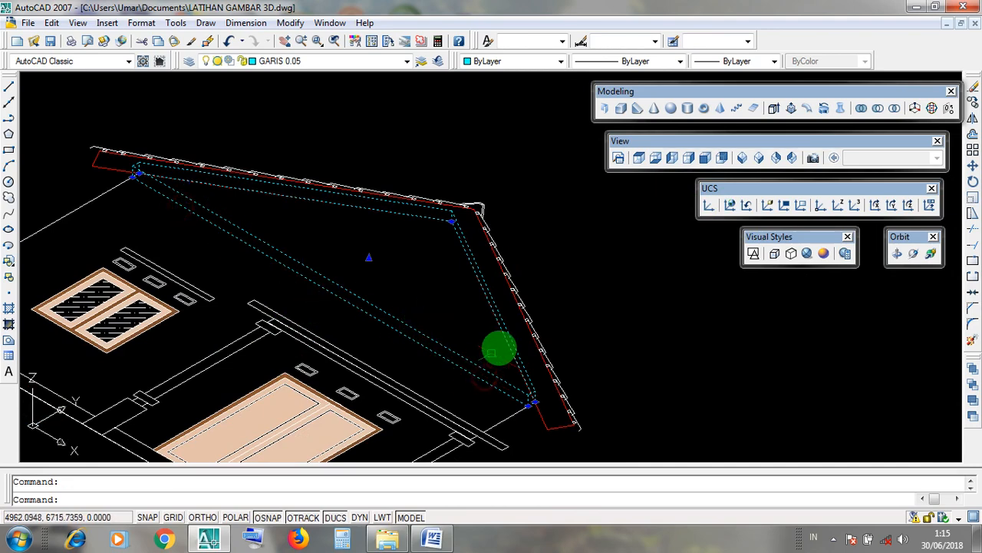
{"action": "key", "text": "Escape"}
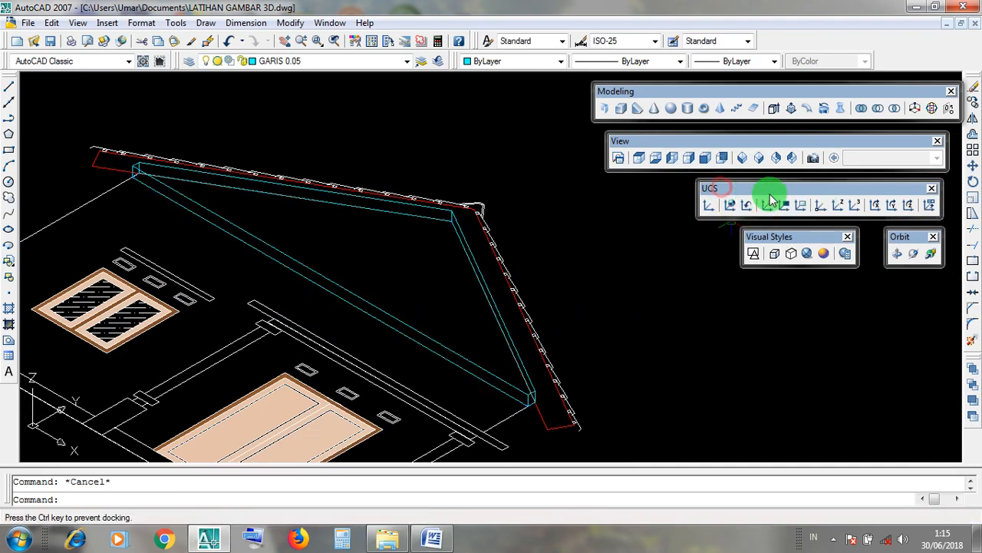
{"action": "left_click", "coordinate": [840, 207]}
{"action": "key", "text": "Escape"}
{"action": "left_click", "coordinate": [707, 190]}
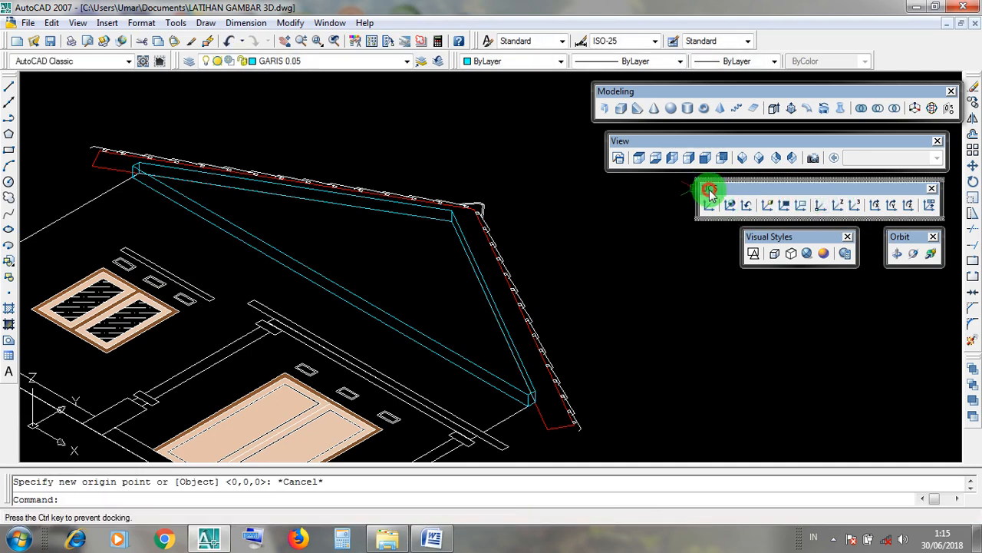
{"action": "left_click", "coordinate": [840, 207]}
{"action": "key", "text": "Escape"}
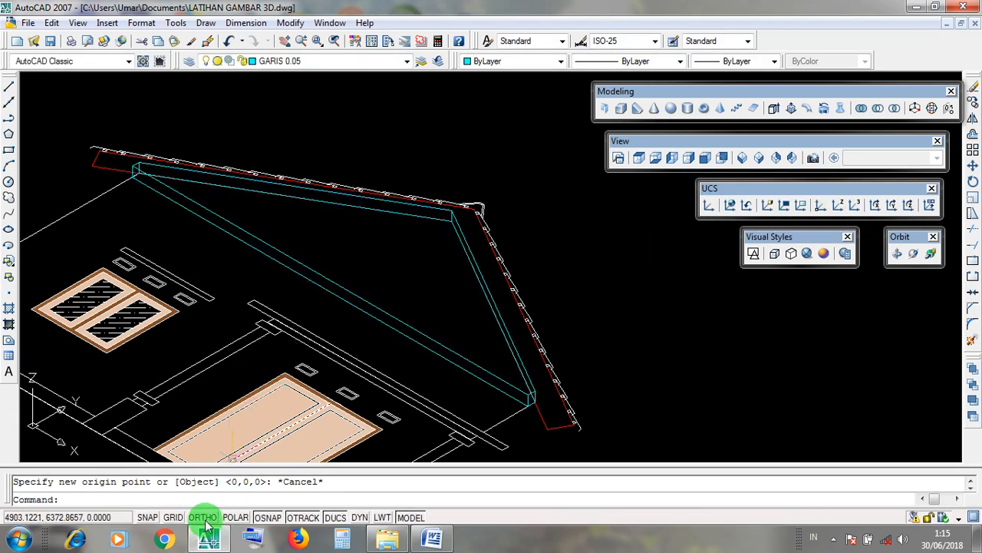
Step: Turn on Ortho mode and define a UCS by Z-axis vector, with its origin above the gable and Z along the current positive X direction
{"action": "left_click", "coordinate": [203, 517]}
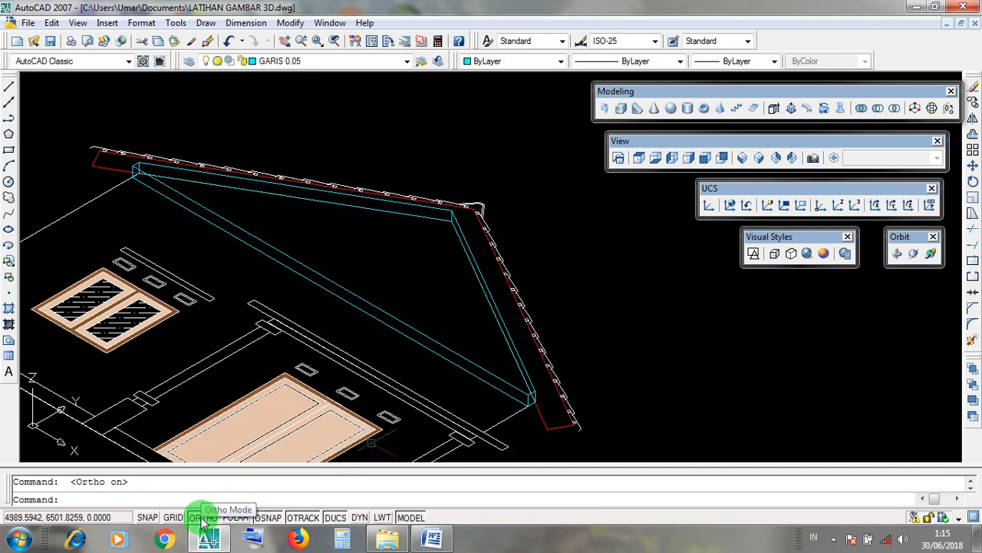
{"action": "scroll", "coordinate": [594, 287], "scroll_direction": "down", "scroll_amount": 2}
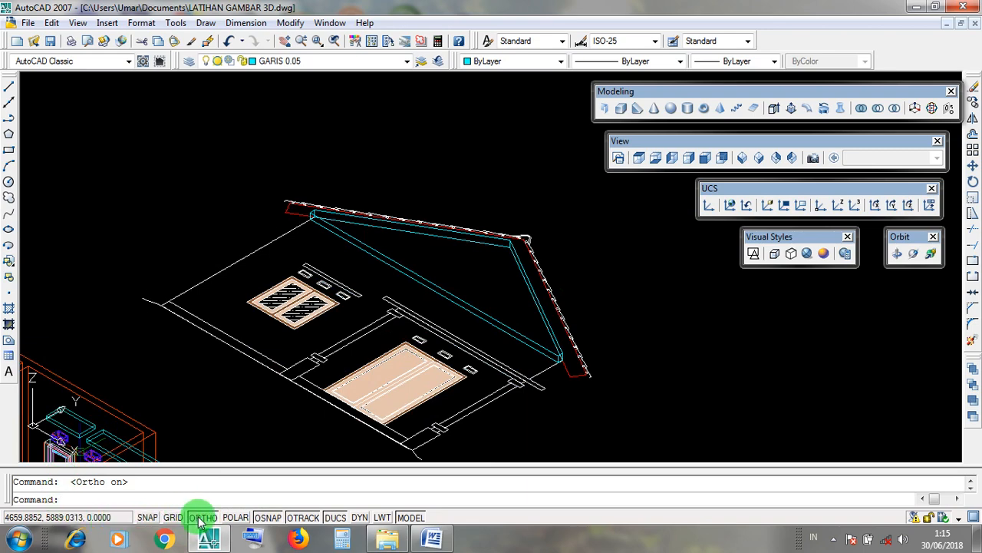
{"action": "middle_click_drag", "start_coordinate": [544, 329], "coordinate": [504, 343]}
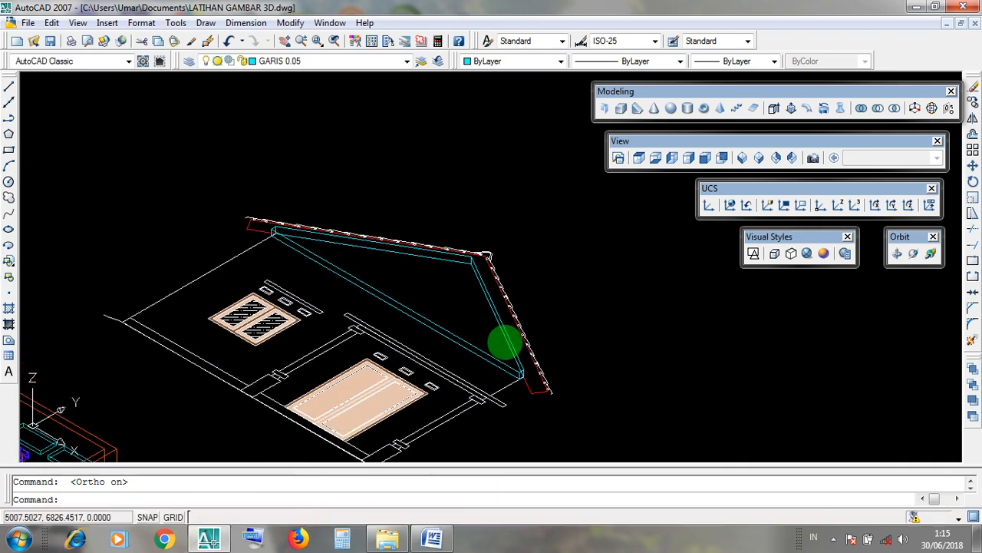
{"action": "left_click_drag", "start_coordinate": [719, 188], "coordinate": [719, 188]}
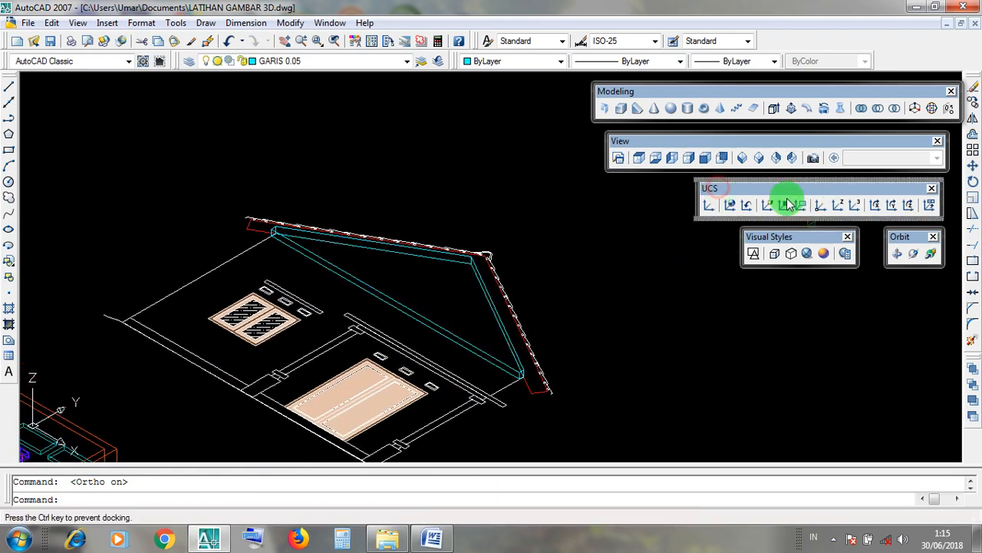
{"action": "left_click", "coordinate": [837, 205]}
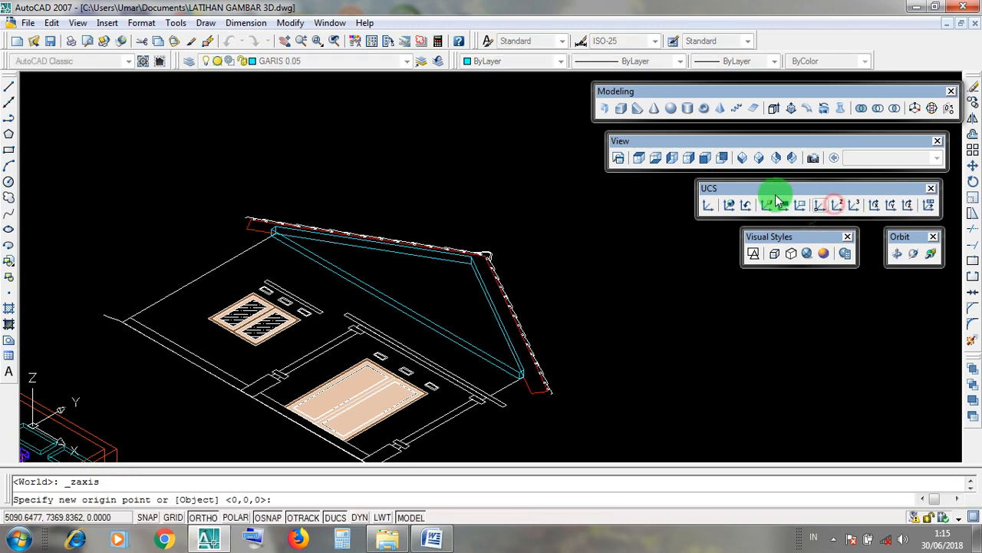
{"action": "left_click", "coordinate": [724, 190]}
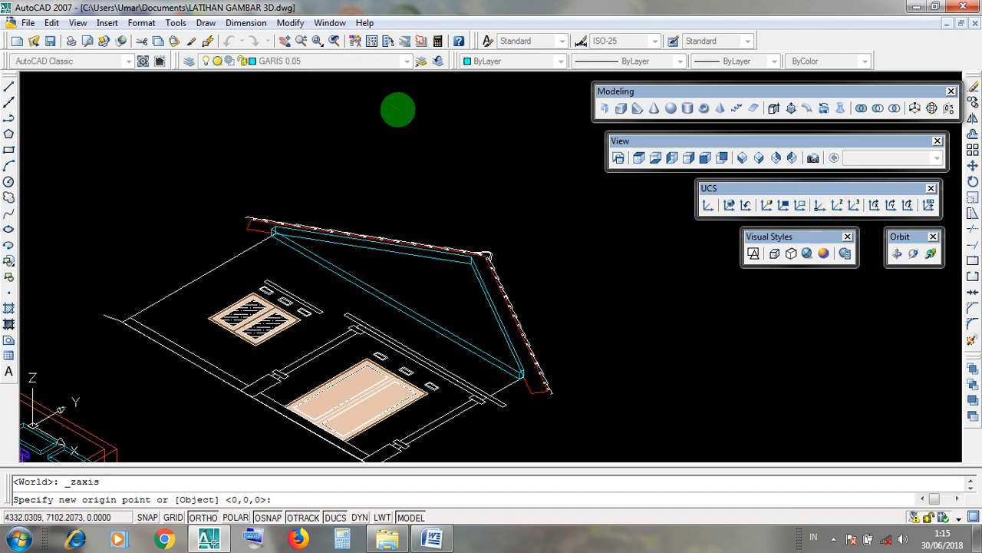
{"action": "left_click", "coordinate": [398, 110]}
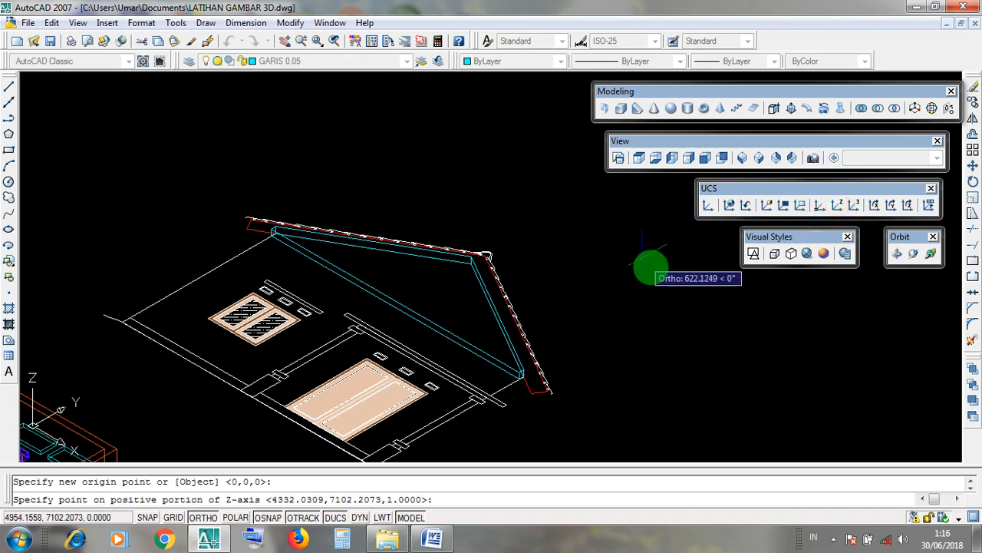
{"action": "left_click", "coordinate": [686, 279]}
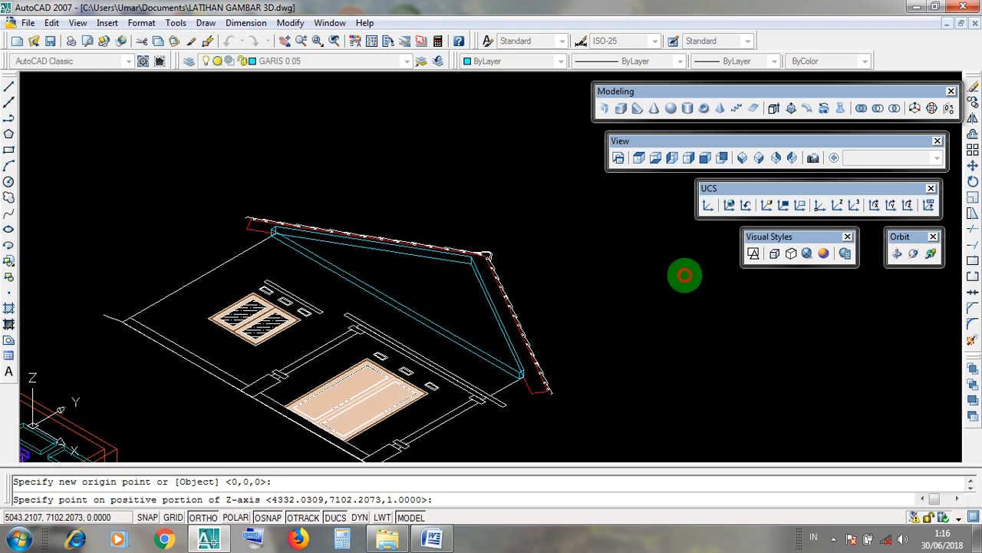
{"action": "mouse_move", "coordinate": [325, 274]}
{"action": "middle_mouse_down"}
{"action": "mouse_move", "coordinate": [281, 320]}
{"action": "mouse_move", "coordinate": [265, 362]}
{"action": "middle_mouse_up"}
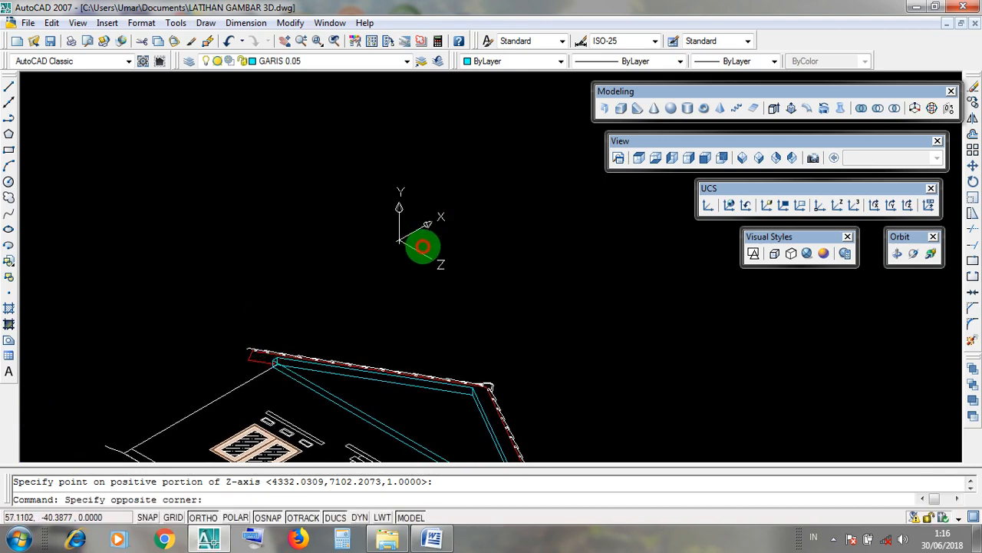
{"action": "left_click", "coordinate": [456, 279]}
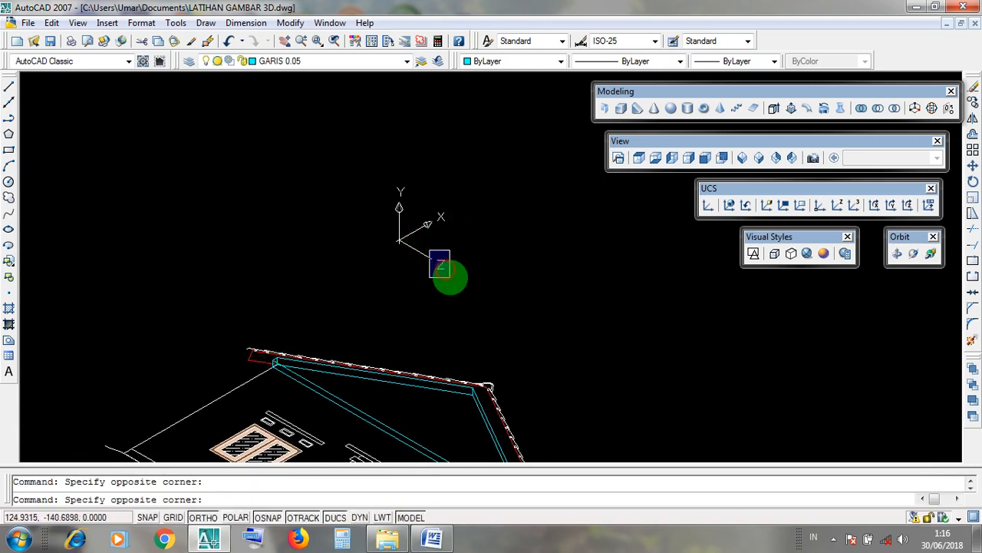
Step: Define a UCS by Z-axis vector with its origin above the gable and Z along the current positive Z direction
{"action": "scroll", "coordinate": [476, 261], "scroll_direction": "down", "scroll_amount": 4}
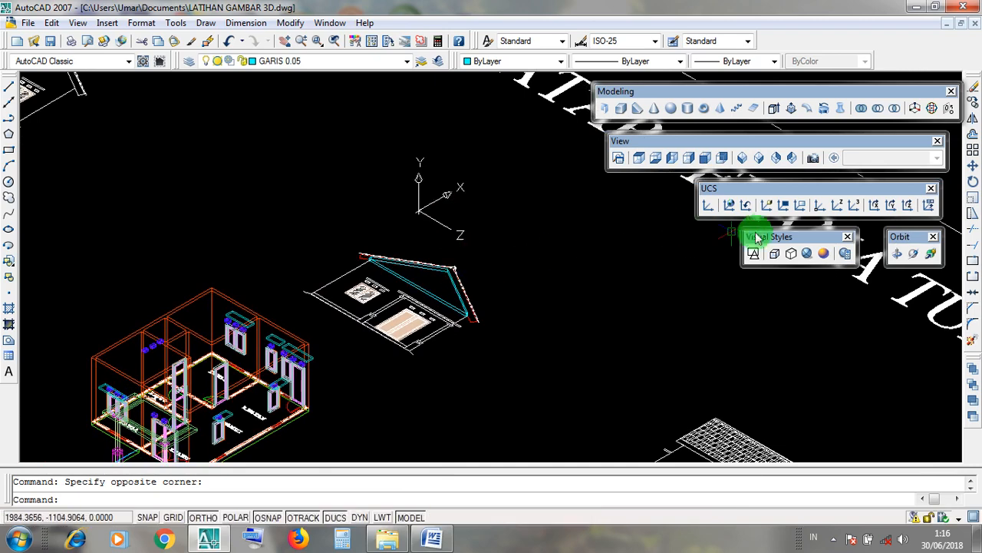
{"action": "left_click", "coordinate": [733, 188]}
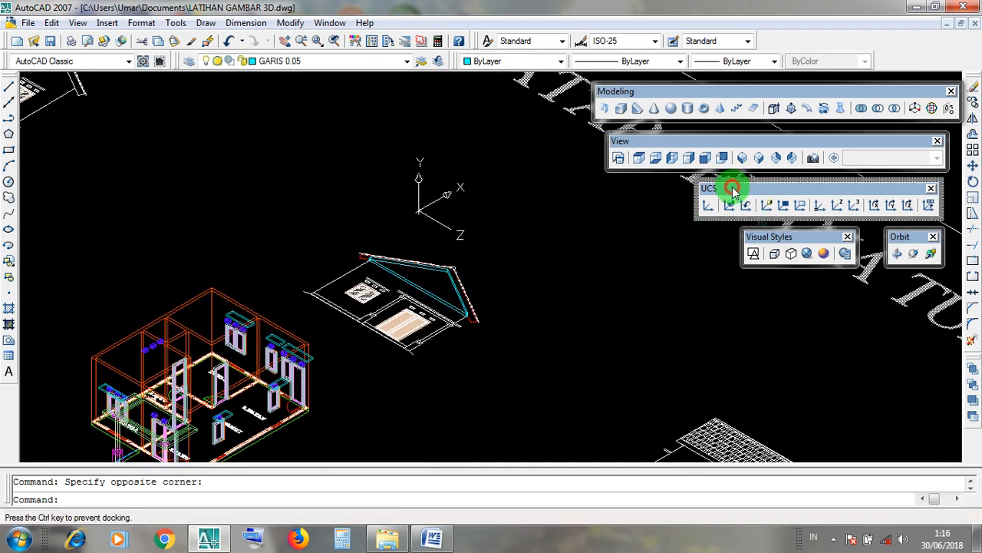
{"action": "left_click", "coordinate": [819, 205]}
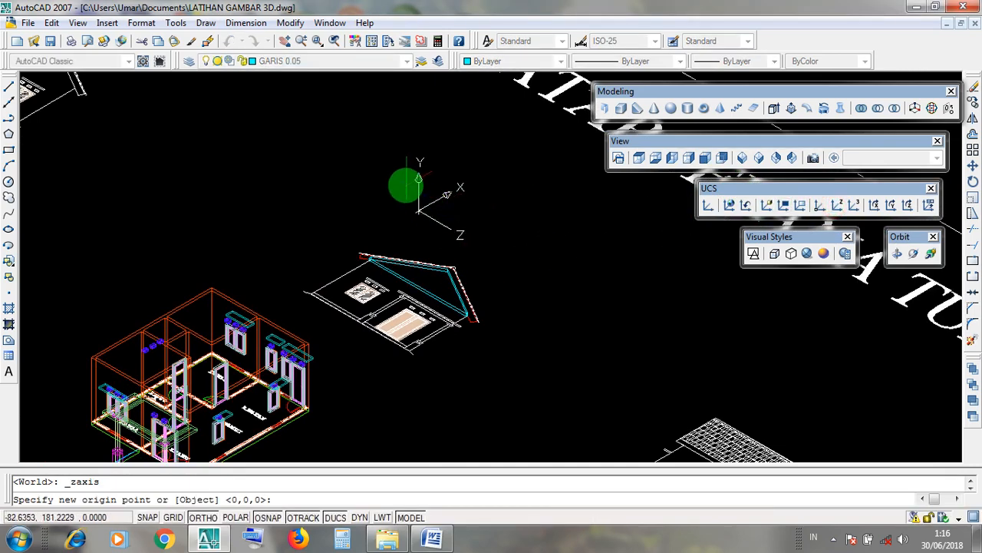
{"action": "left_click", "coordinate": [405, 179]}
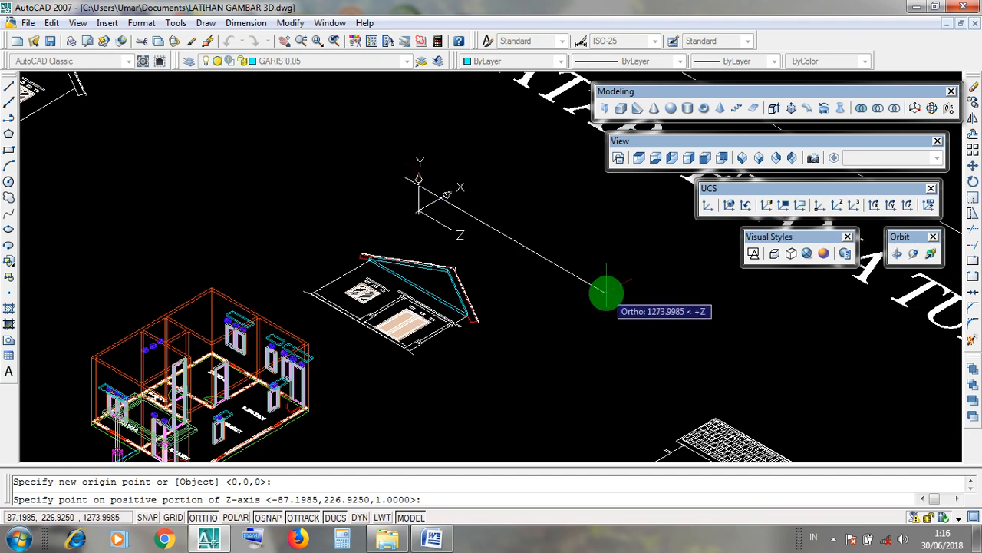
{"action": "left_click", "coordinate": [604, 292]}
Step: Examine how the gable wall's lower edge runs in relation to the Z axis of the new UCS
{"action": "scroll", "coordinate": [384, 281], "scroll_direction": "up", "scroll_amount": 5}
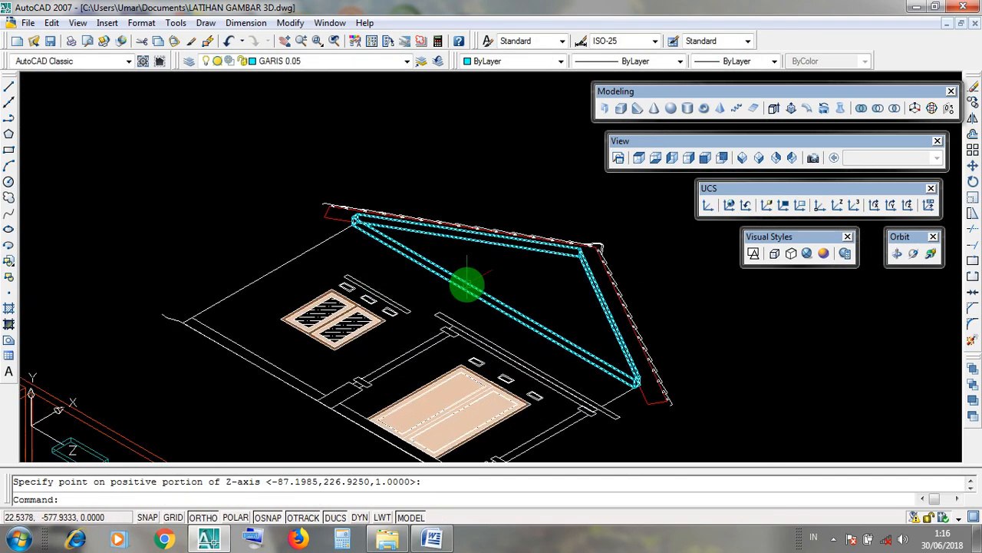
{"action": "left_click", "coordinate": [468, 288]}
{"action": "key", "text": "Escape"}
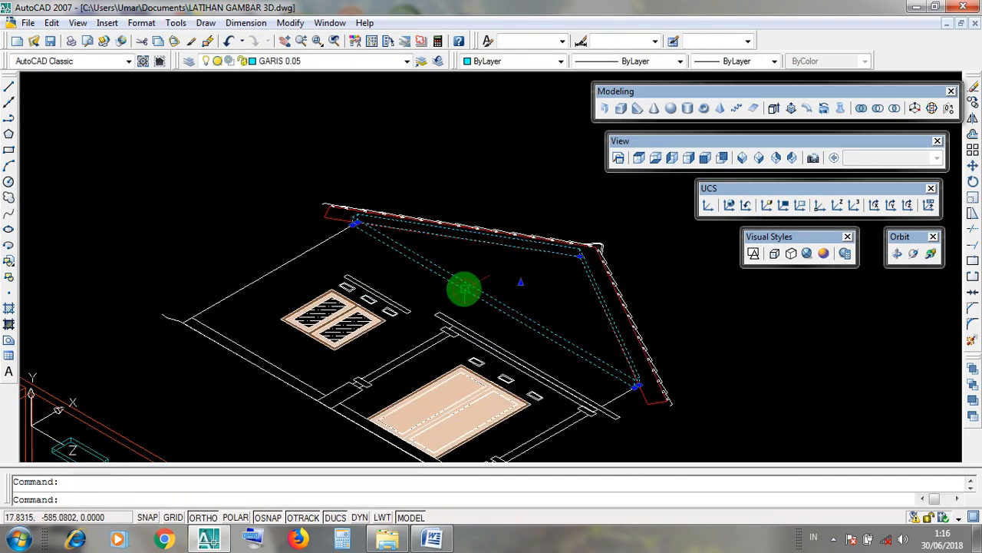
{"action": "key", "text": "Escape"}
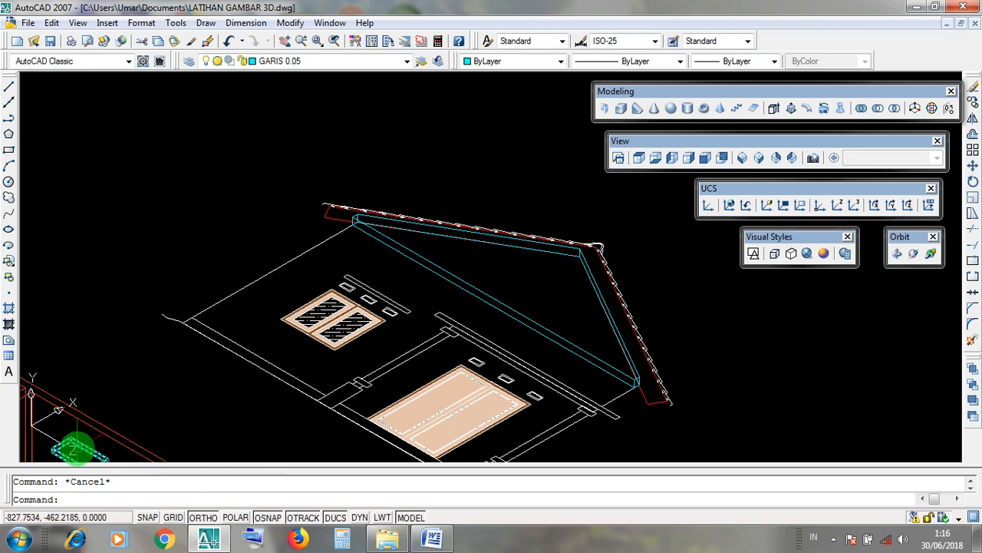
{"action": "middle_click_drag", "start_coordinate": [179, 301], "coordinate": [160, 372]}
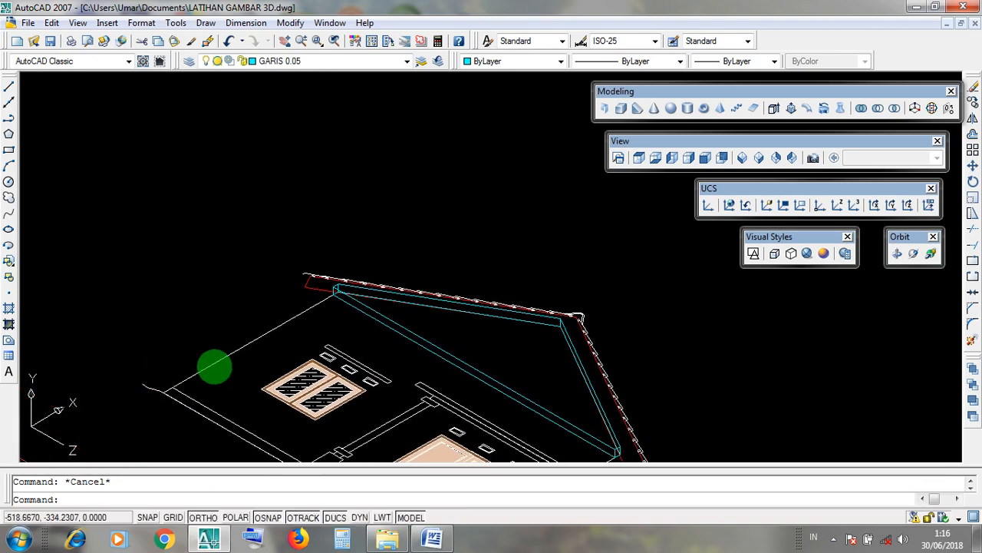
{"action": "left_click", "coordinate": [437, 351]}
{"action": "key", "text": "Escape"}
{"action": "left_click", "coordinate": [433, 349]}
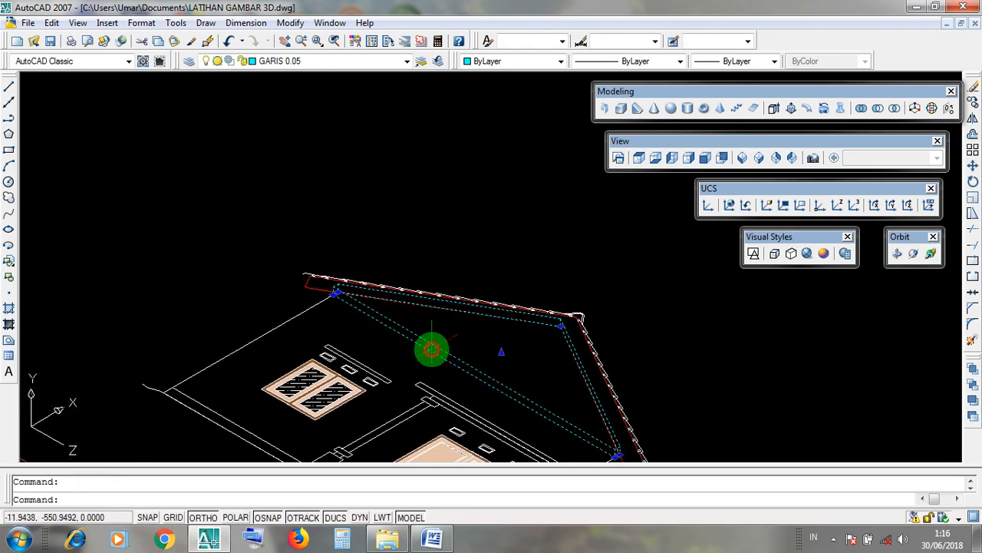
{"action": "key", "text": "Escape"}
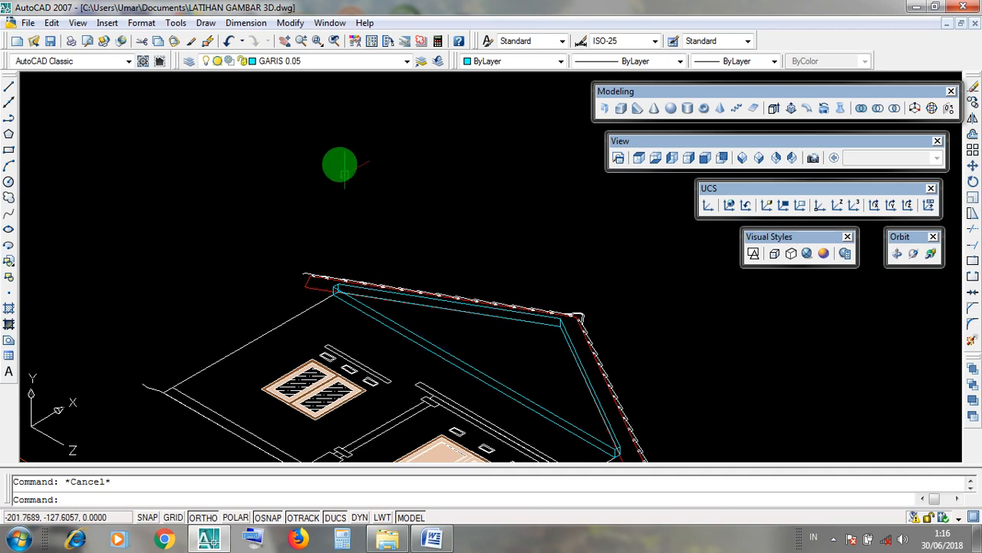
{"action": "left_click", "coordinate": [290, 23]}
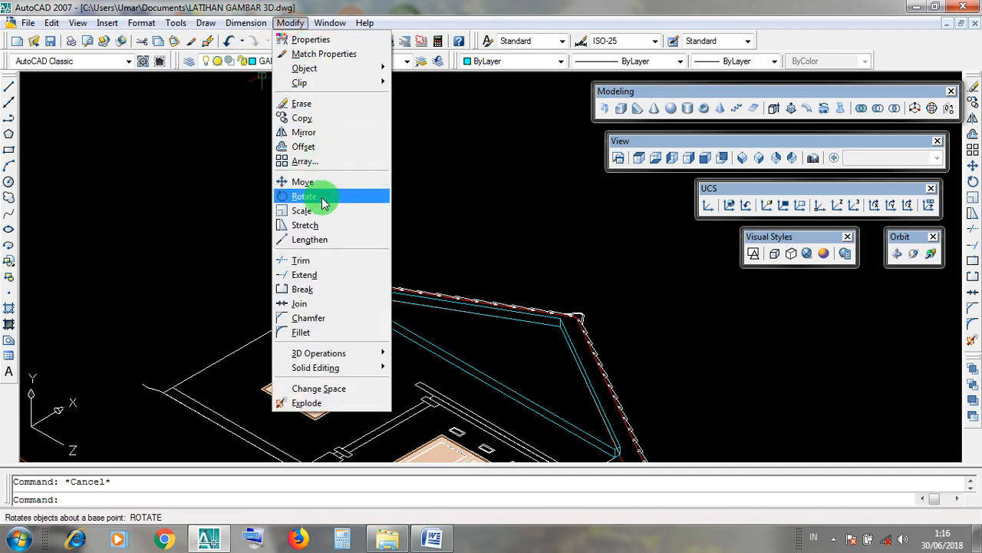
{"action": "left_click", "coordinate": [449, 207]}
{"action": "left_click", "coordinate": [449, 206]}
{"action": "left_click", "coordinate": [464, 191]}
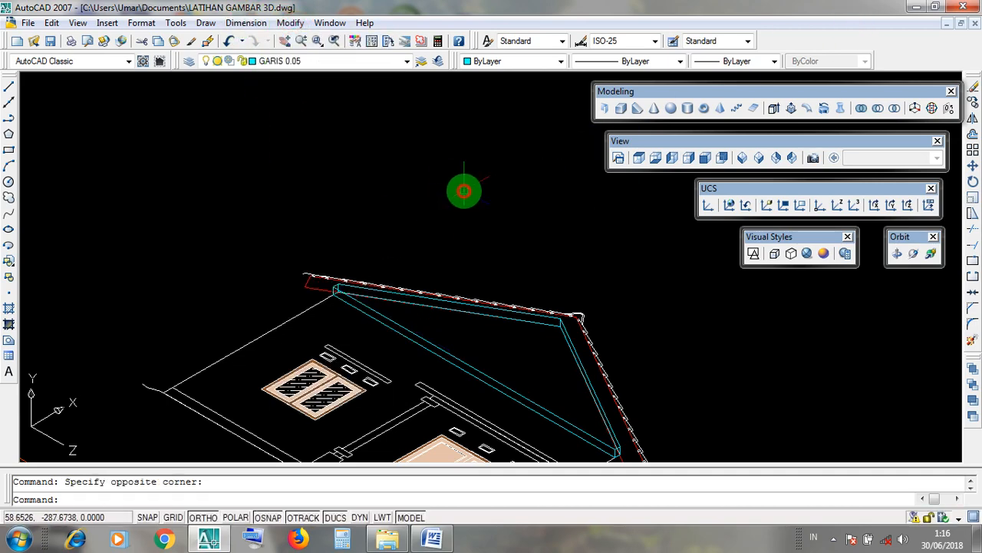
Step: Switch to Word, review the CARA 3 instructions in the ROTATE document, and return to the AutoCAD drawing
{"action": "left_click", "coordinate": [912, 8]}
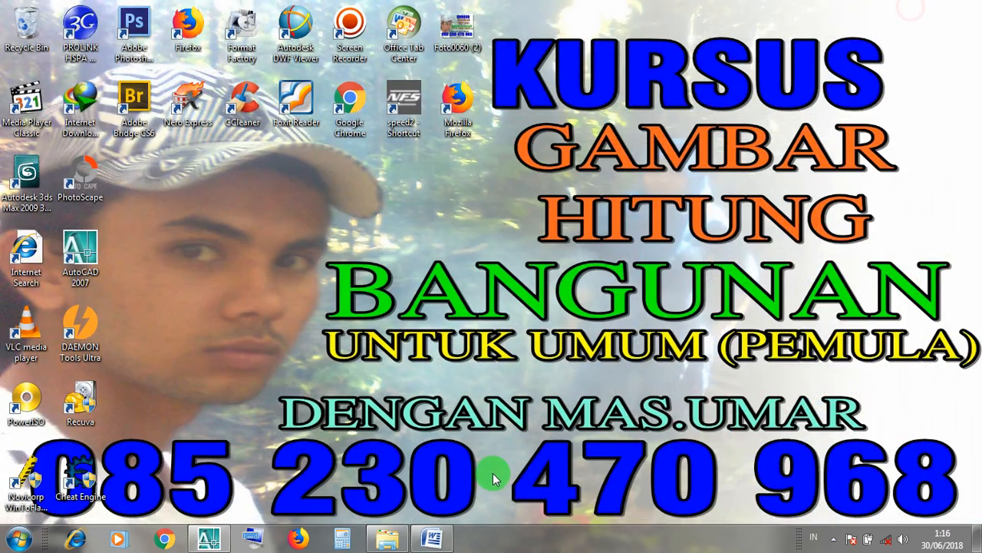
{"action": "left_click", "coordinate": [430, 540]}
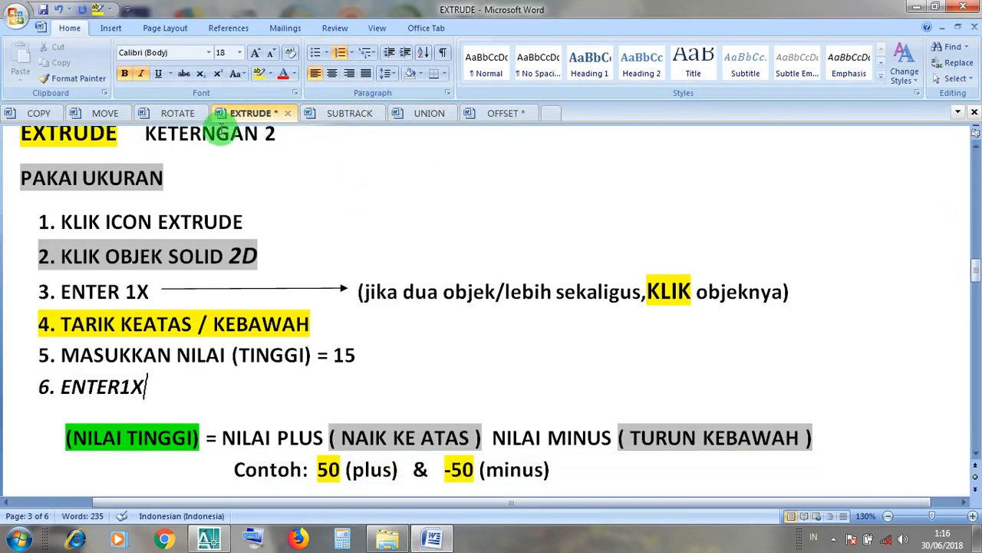
{"action": "left_click", "coordinate": [193, 112]}
{"action": "left_click_drag", "start_coordinate": [389, 240], "coordinate": [192, 245]}
{"action": "left_click", "coordinate": [341, 281]}
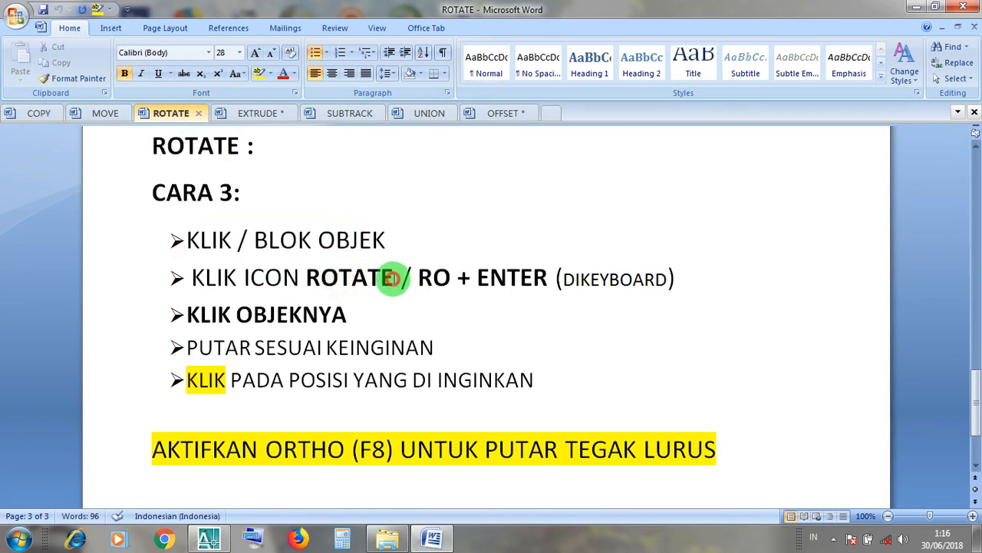
{"action": "left_click_drag", "start_coordinate": [391, 278], "coordinate": [210, 281]}
{"action": "left_click", "coordinate": [438, 285]}
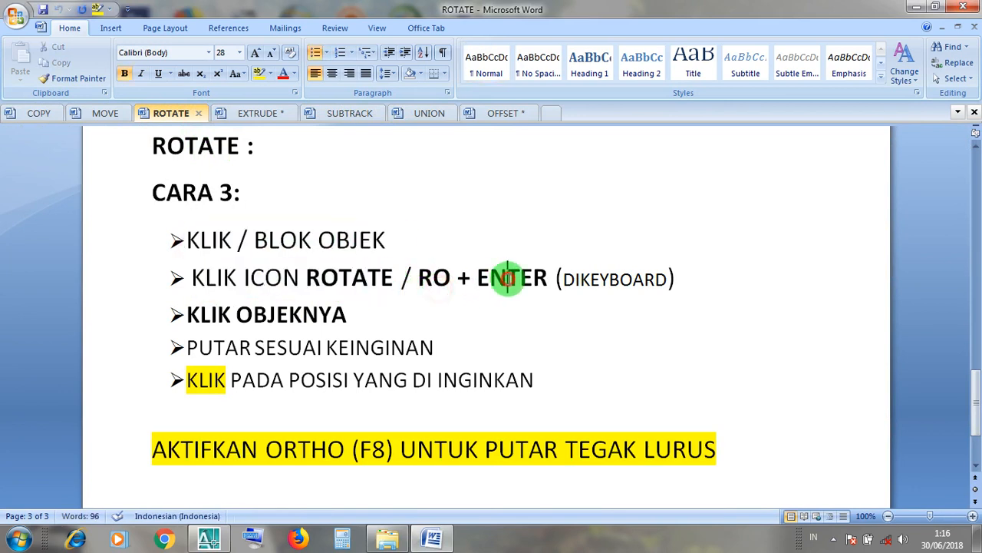
{"action": "left_click", "coordinate": [319, 312]}
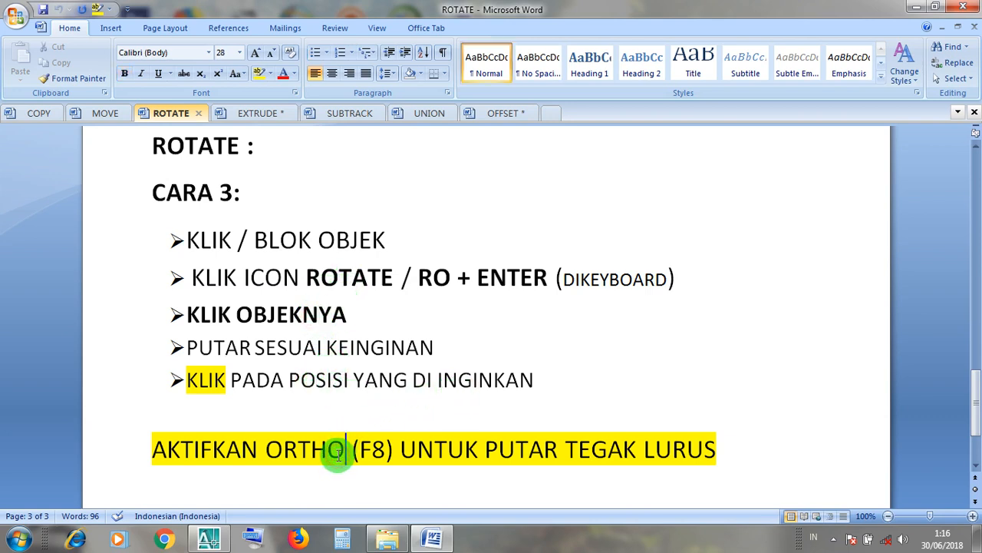
{"action": "left_click", "coordinate": [924, 12]}
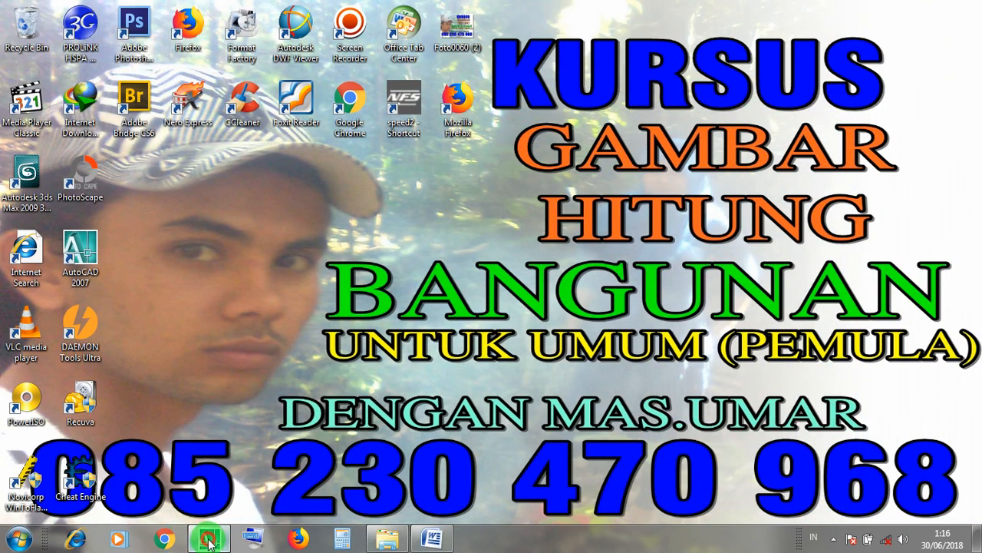
{"action": "left_click", "coordinate": [208, 540]}
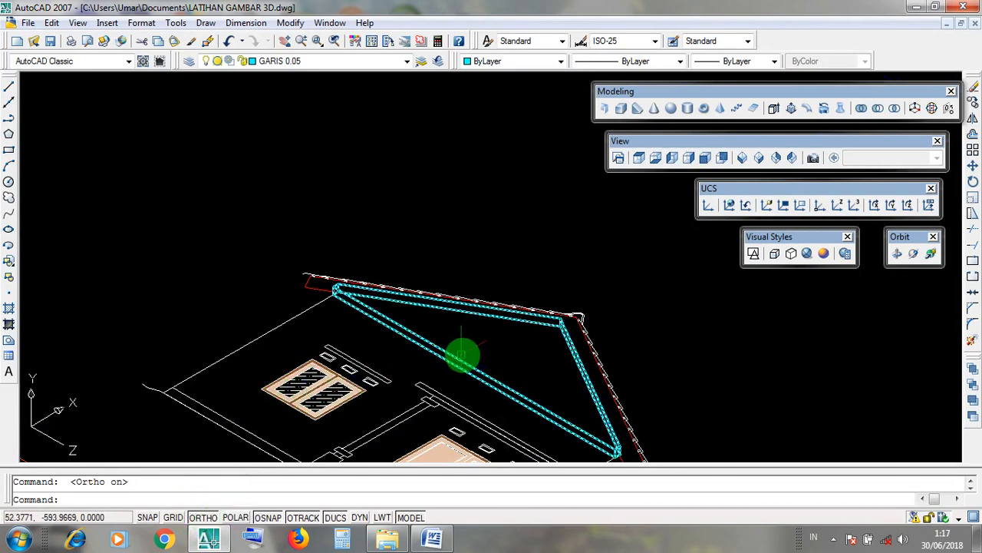
Step: Rotate the gable wall upright by 90° with Ortho on, using the endpoint at its lower-right corner as the base point
{"action": "middle_click_drag", "start_coordinate": [461, 351], "coordinate": [432, 361]}
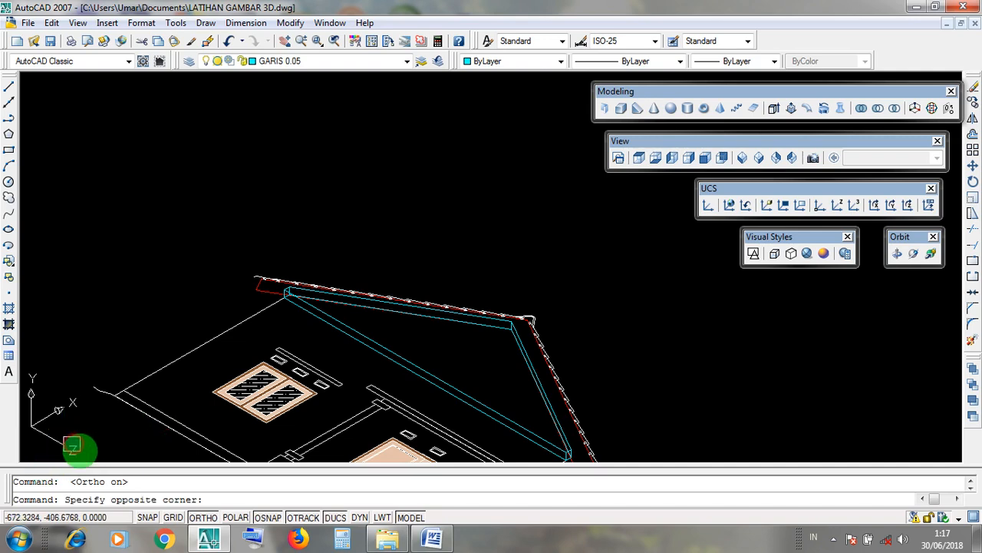
{"action": "left_click", "coordinate": [85, 457]}
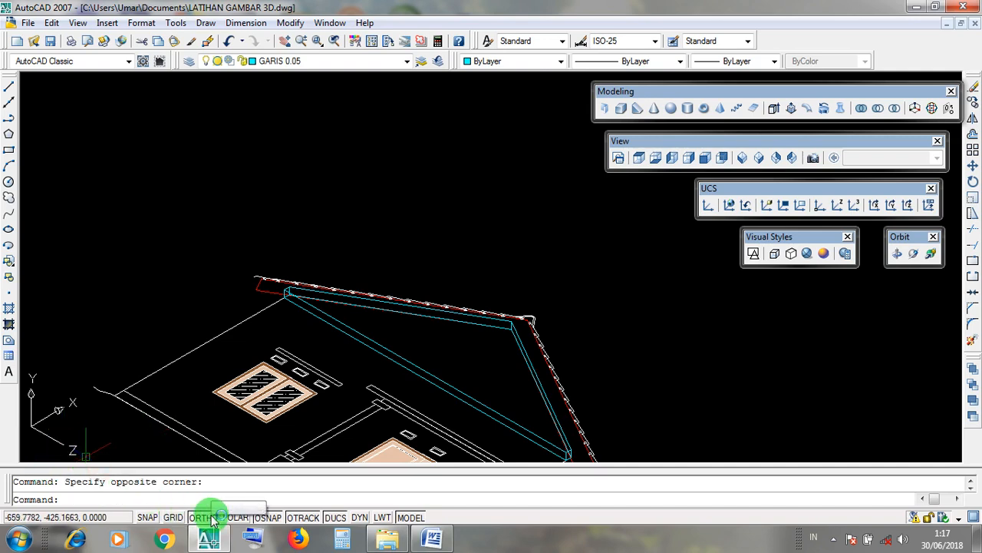
{"action": "left_click", "coordinate": [445, 387]}
{"action": "left_click", "coordinate": [447, 386]}
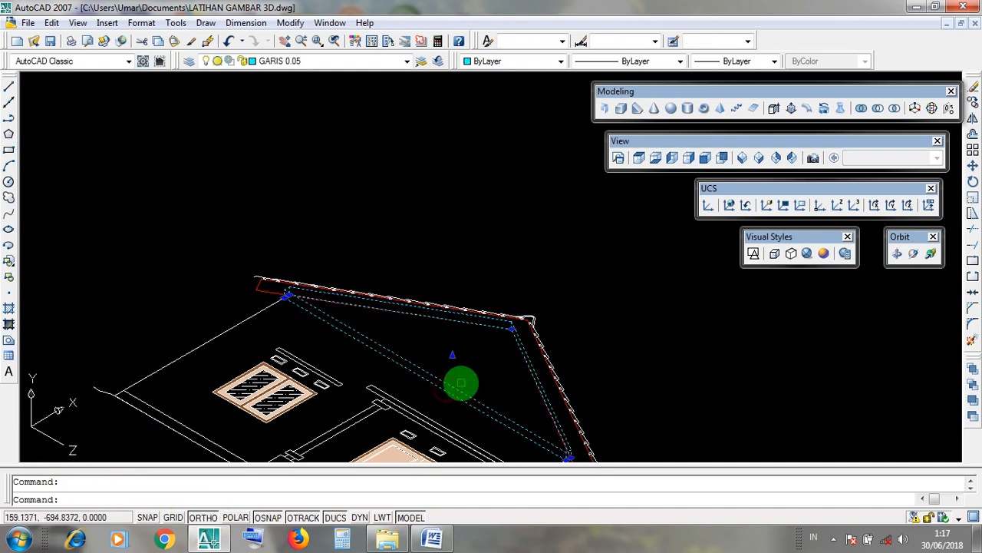
{"action": "left_click", "coordinate": [440, 381]}
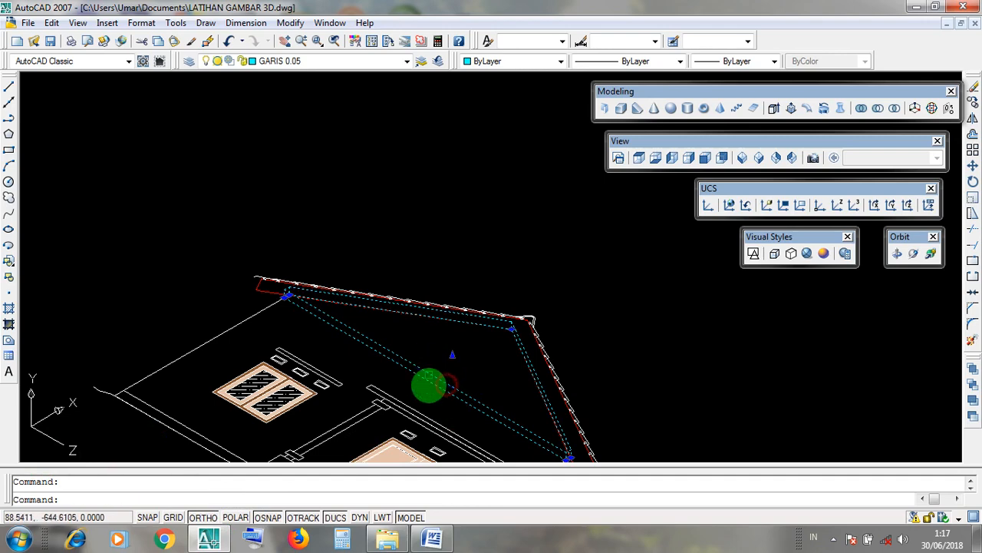
{"action": "middle_click_drag", "start_coordinate": [452, 383], "coordinate": [431, 327]}
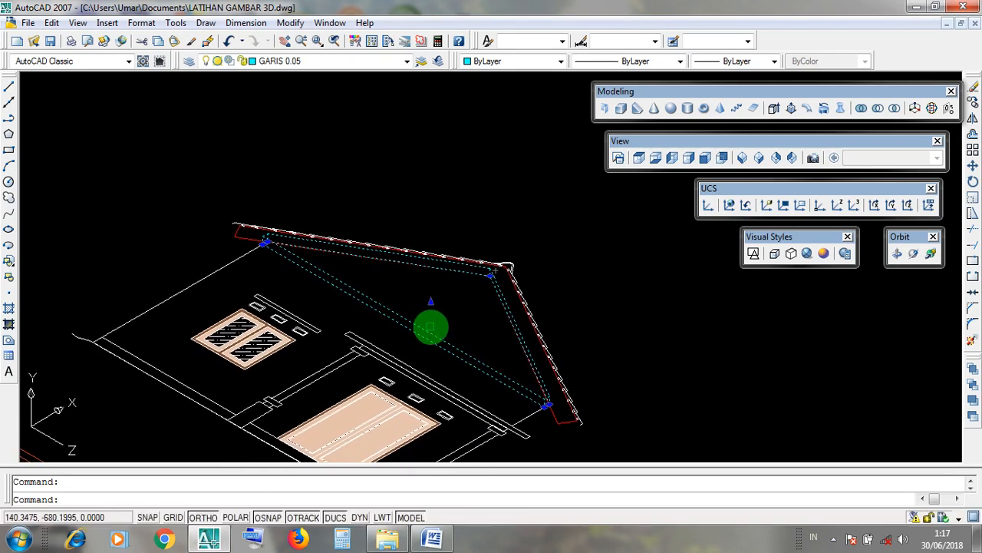
{"action": "scroll", "coordinate": [431, 327], "scroll_direction": "up", "scroll_amount": 3}
{"action": "scroll", "coordinate": [431, 327], "scroll_direction": "down", "scroll_amount": 4}
{"action": "scroll", "coordinate": [431, 327], "scroll_direction": "up", "scroll_amount": 2}
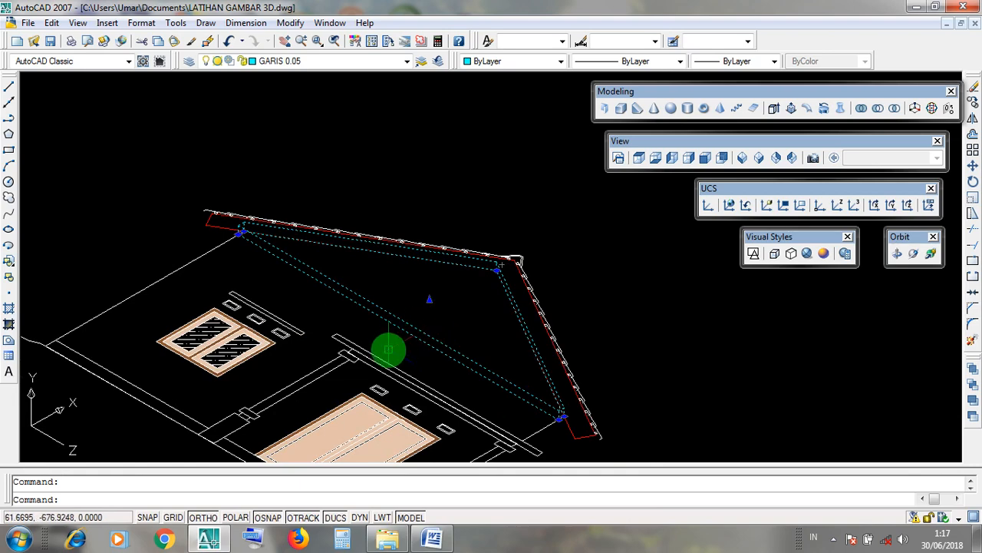
{"action": "left_click", "coordinate": [292, 23]}
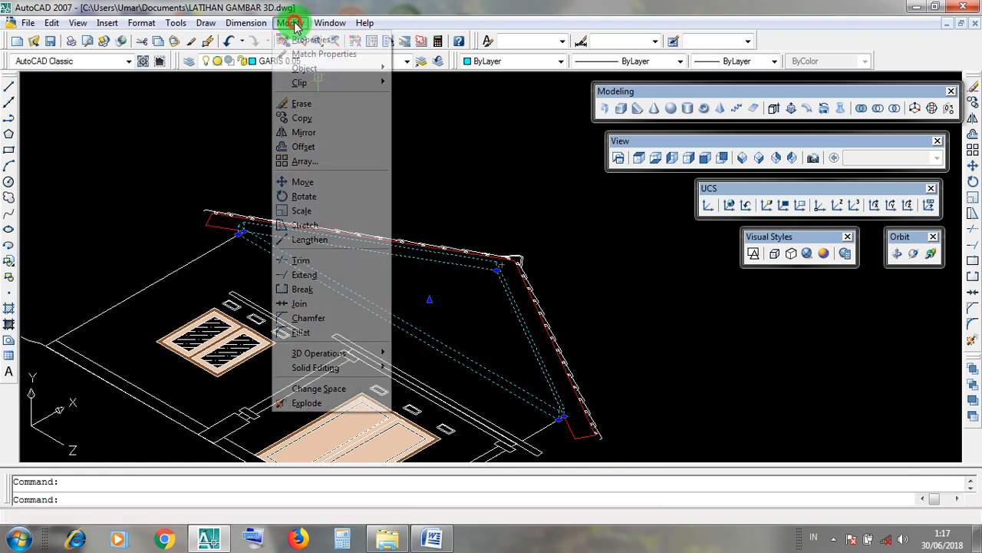
{"action": "left_click", "coordinate": [295, 23]}
{"action": "left_click", "coordinate": [291, 23]}
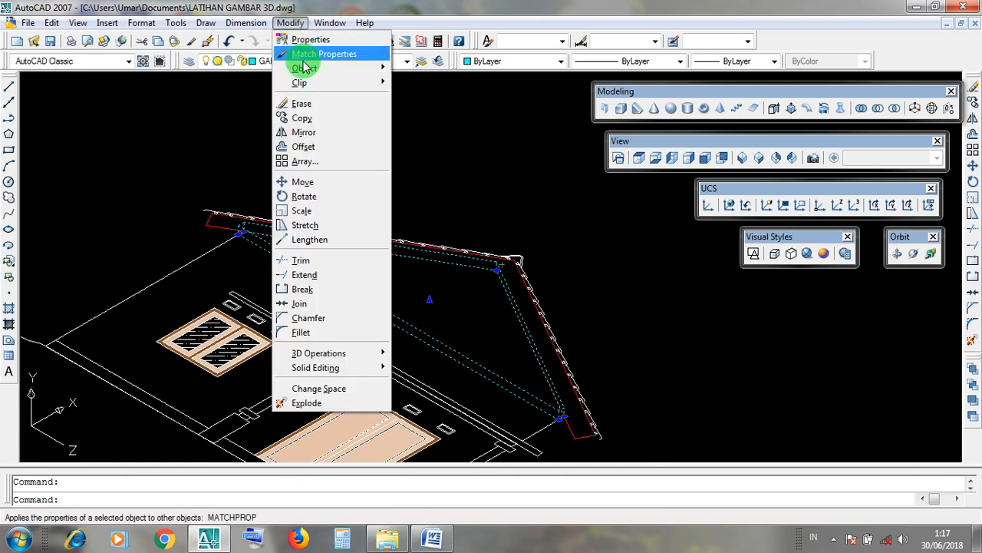
{"action": "left_click", "coordinate": [340, 197]}
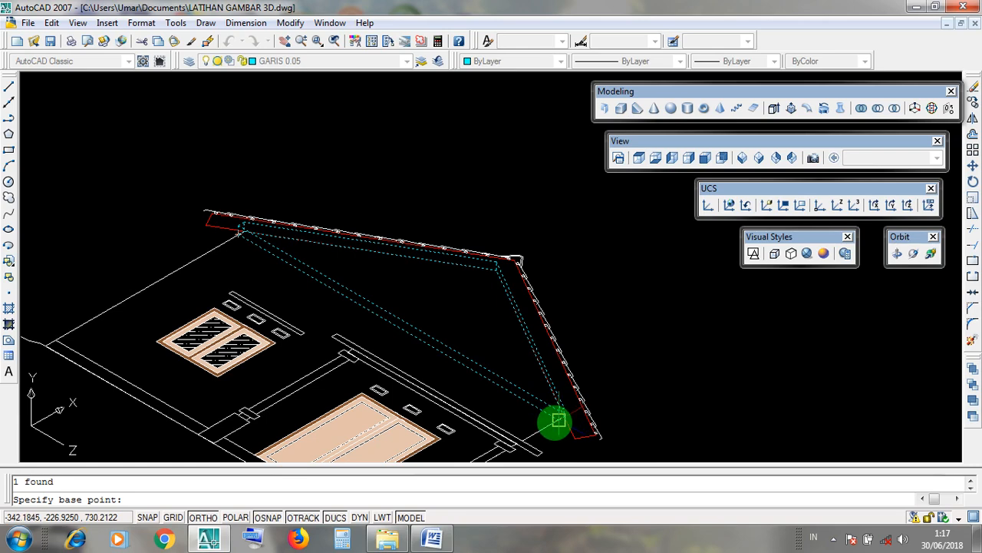
{"action": "scroll", "coordinate": [558, 420], "scroll_direction": "up", "scroll_amount": 4}
{"action": "scroll", "coordinate": [547, 406], "scroll_direction": "down", "scroll_amount": 4}
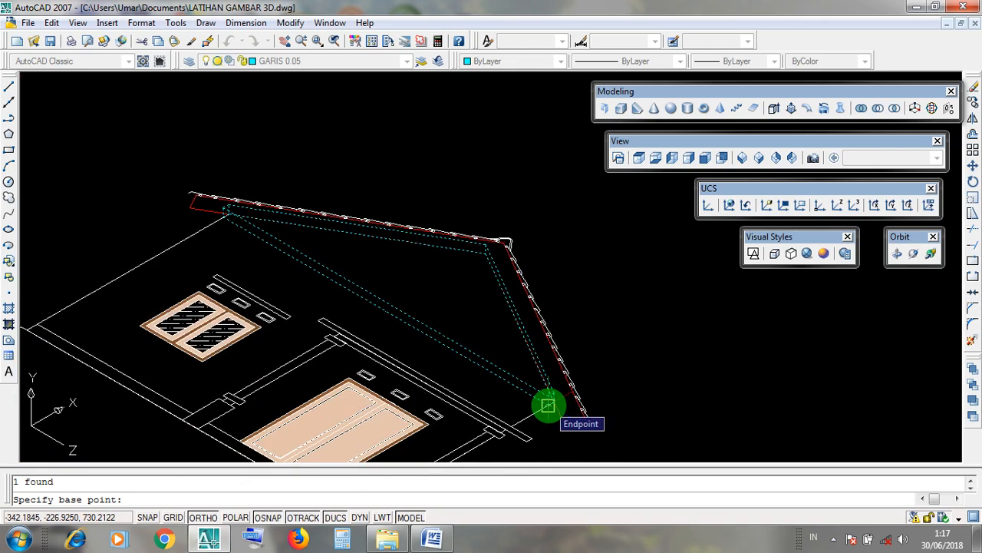
{"action": "left_click", "coordinate": [548, 406]}
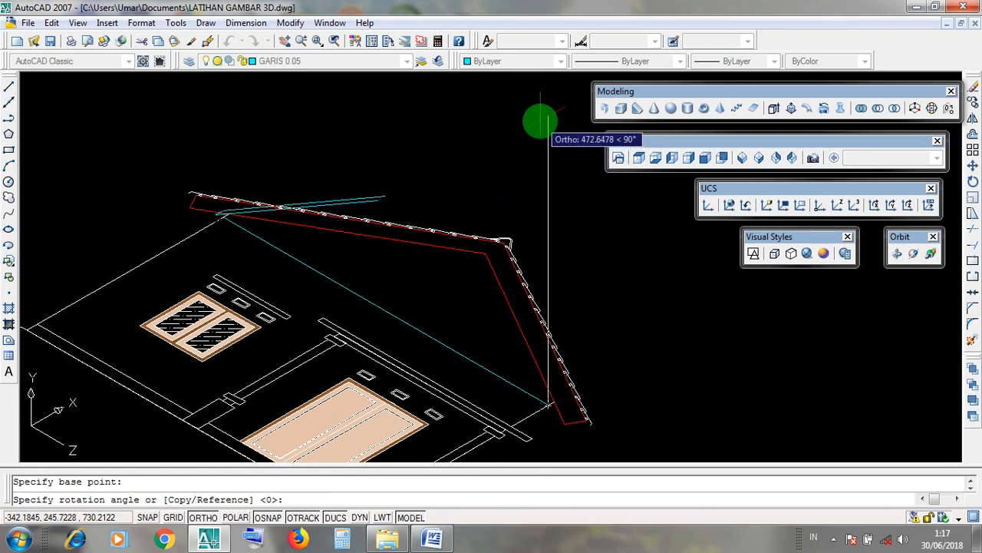
{"action": "left_click", "coordinate": [548, 164]}
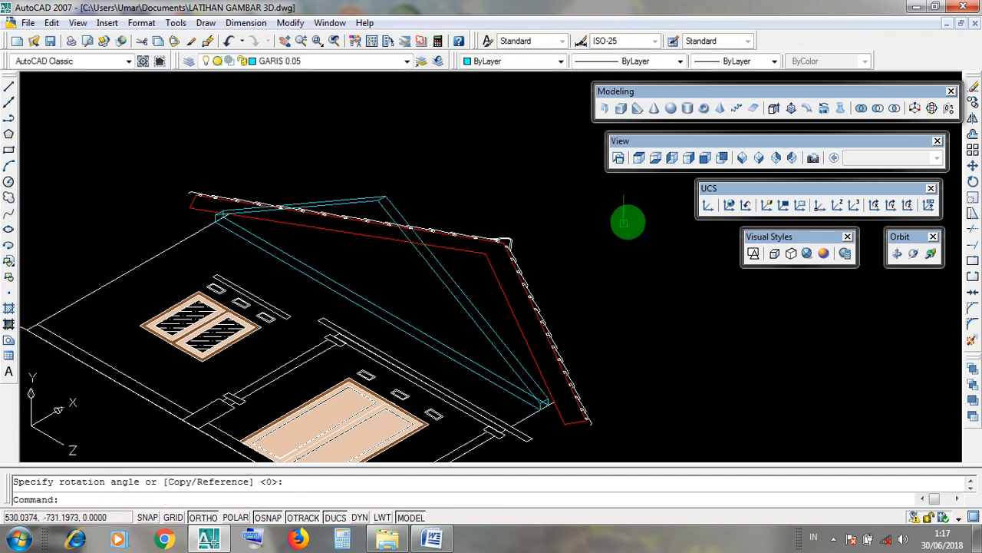
Step: Show the model in the Realistic visual style and examine the rotated gable wall
{"action": "left_click_drag", "start_coordinate": [775, 238], "coordinate": [772, 248]}
{"action": "left_click", "coordinate": [753, 253]}
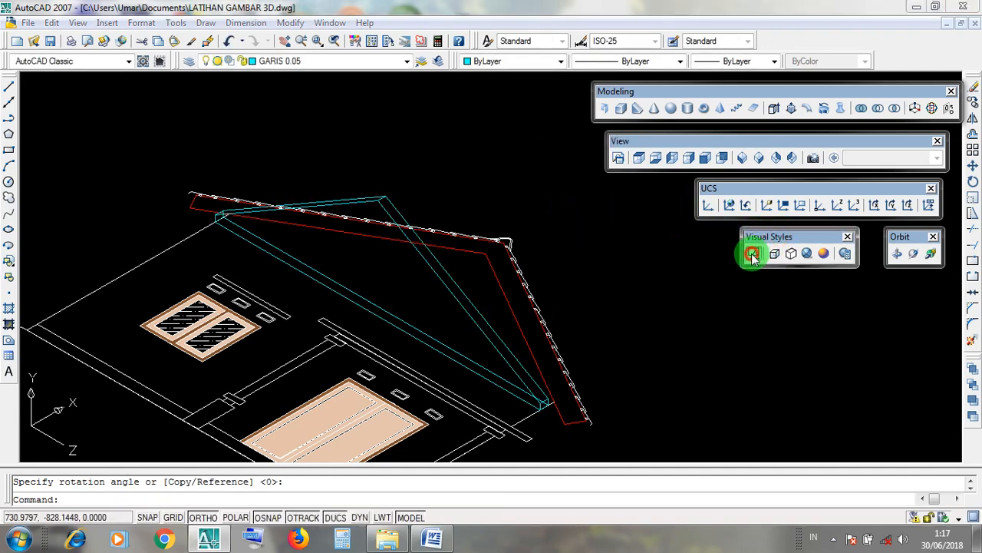
{"action": "left_click", "coordinate": [810, 254]}
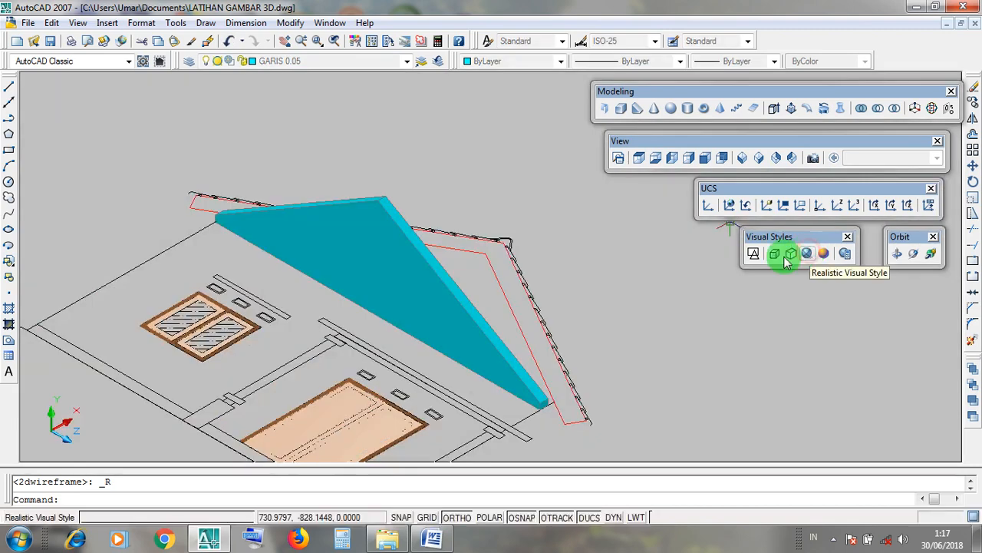
{"action": "middle_click_drag", "start_coordinate": [724, 284], "coordinate": [739, 302], "text": "shift"}
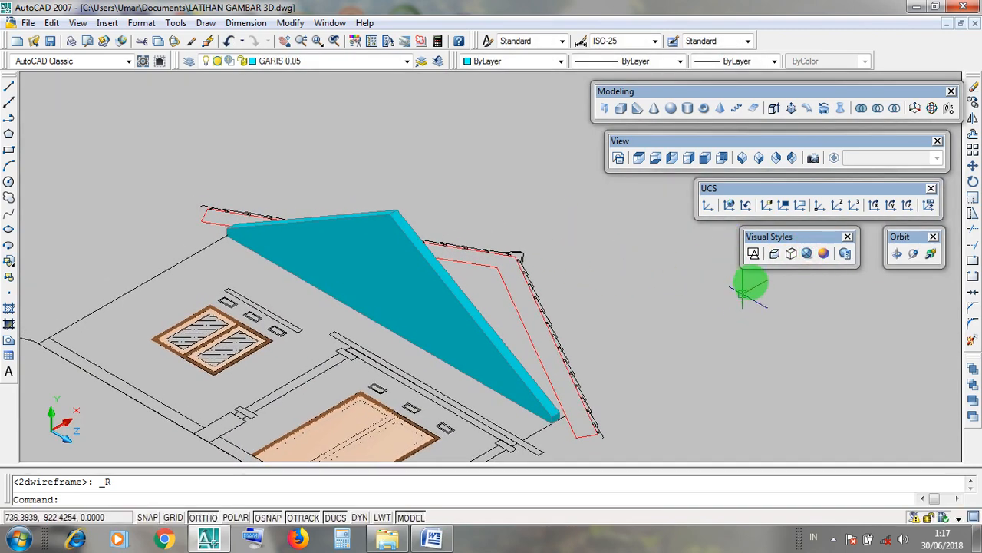
{"action": "left_click_drag", "start_coordinate": [758, 241], "coordinate": [757, 239]}
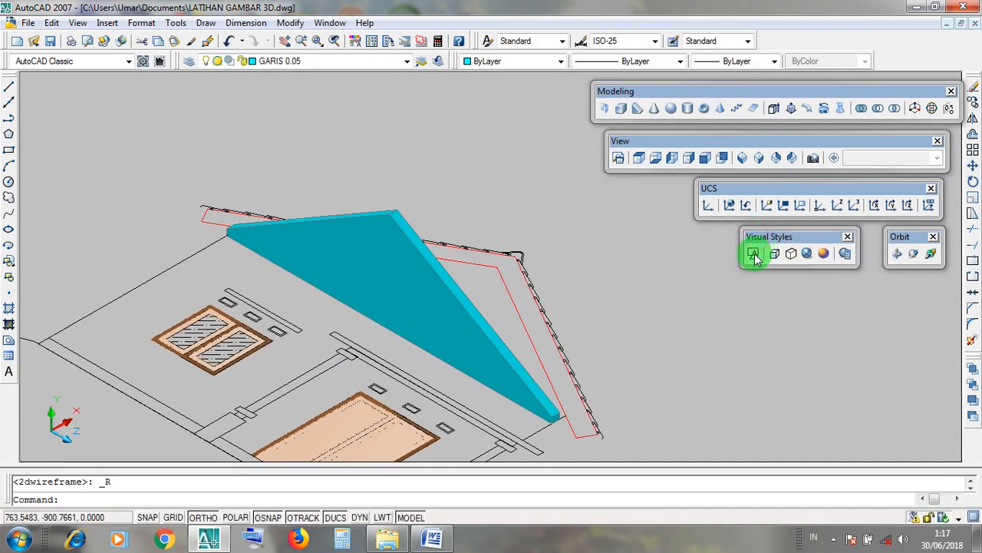
Step: Return to the 2D Wireframe visual style and examine the rotated gable wall next to the house model
{"action": "left_click", "coordinate": [753, 255]}
{"action": "left_click", "coordinate": [755, 241]}
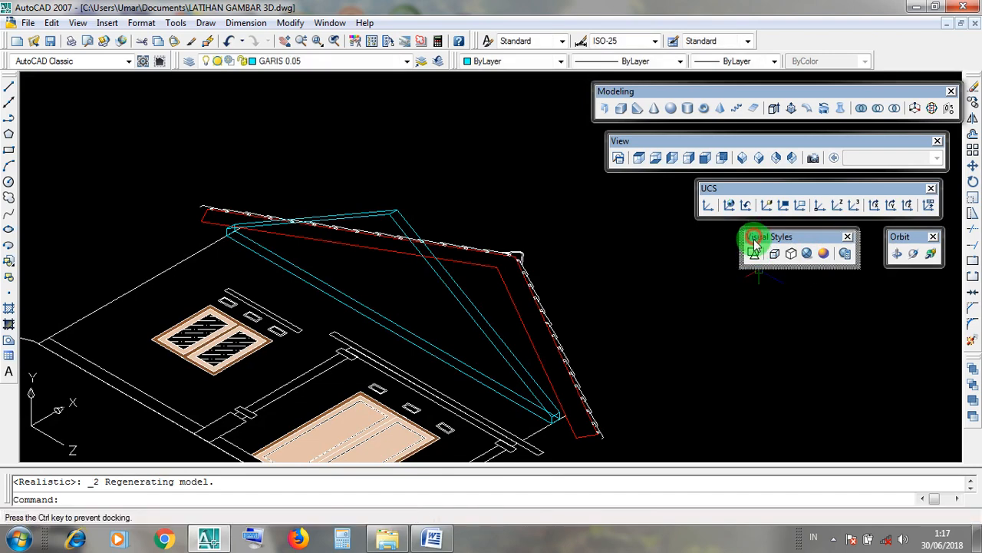
{"action": "left_click", "coordinate": [755, 257]}
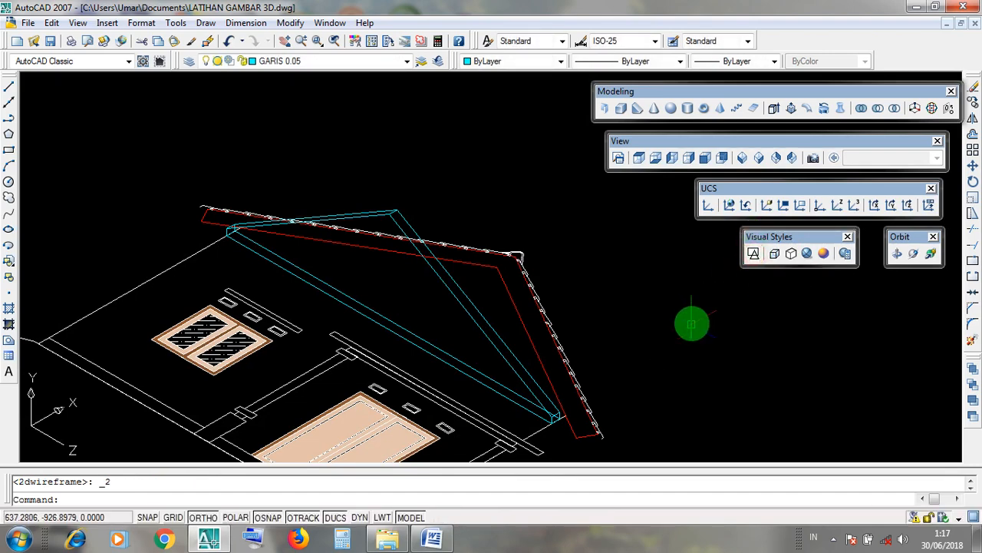
{"action": "scroll", "coordinate": [691, 323], "scroll_direction": "down", "scroll_amount": 5}
{"action": "scroll", "coordinate": [541, 370], "scroll_direction": "up", "scroll_amount": 3}
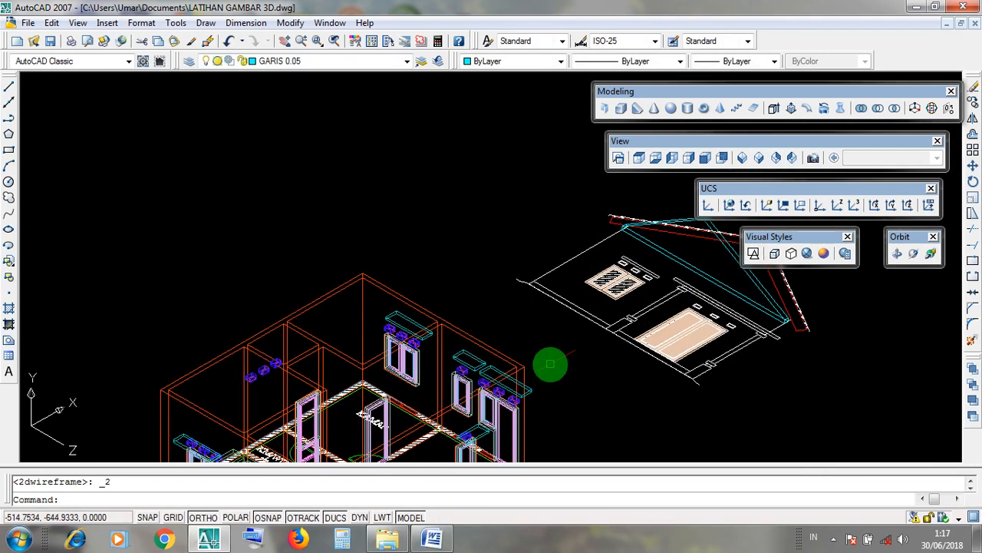
{"action": "middle_click_drag", "start_coordinate": [550, 365], "coordinate": [519, 302]}
{"action": "key", "text": "Escape"}
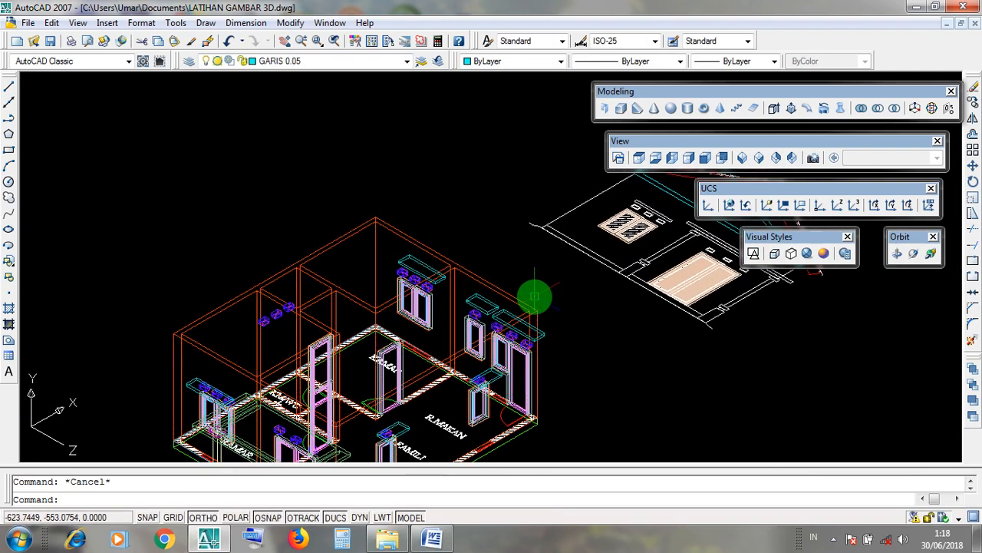
{"action": "scroll", "coordinate": [535, 296], "scroll_direction": "down", "scroll_amount": 3}
{"action": "middle_click_drag", "start_coordinate": [620, 272], "coordinate": [560, 297]}
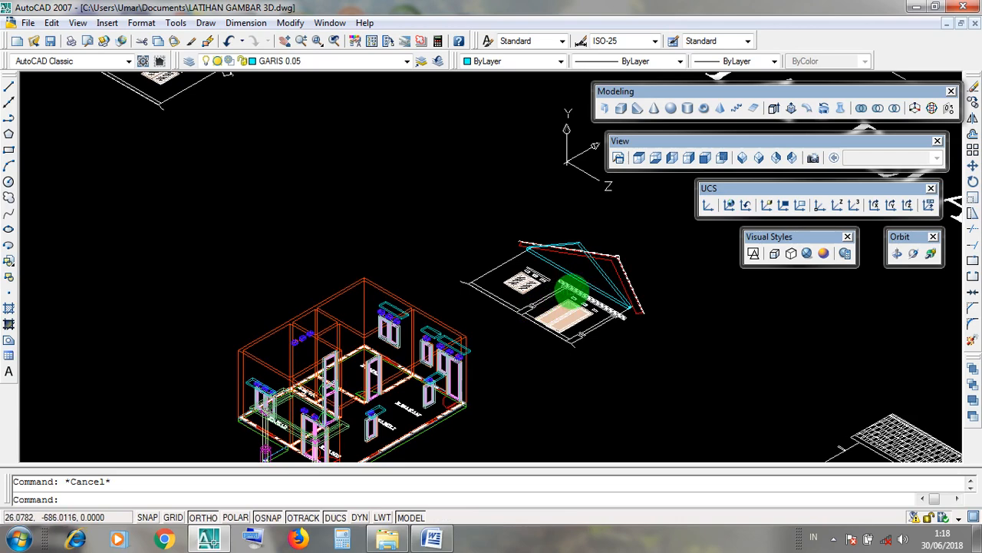
{"action": "scroll", "coordinate": [571, 292], "scroll_direction": "up", "scroll_amount": 2}
{"action": "left_click", "coordinate": [560, 261]}
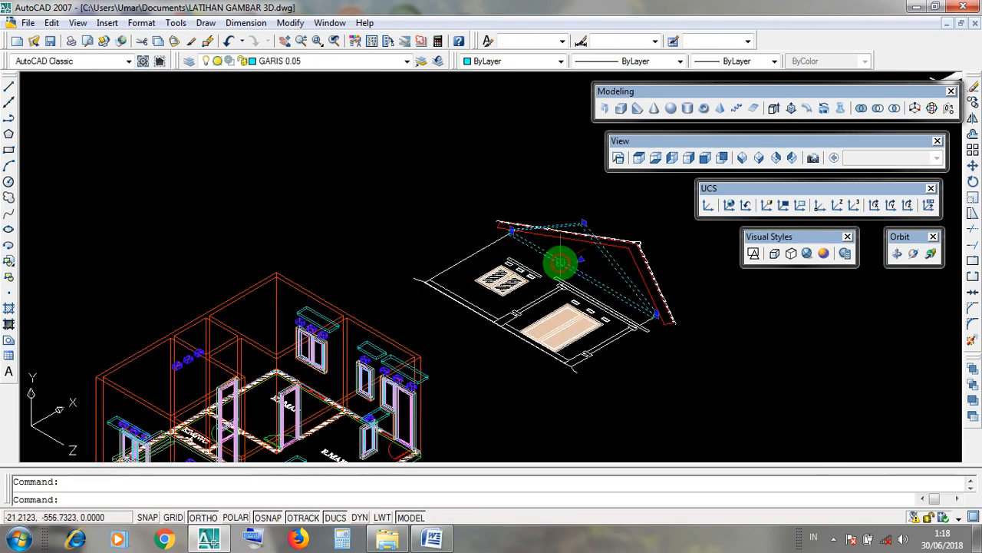
{"action": "key", "text": "Escape"}
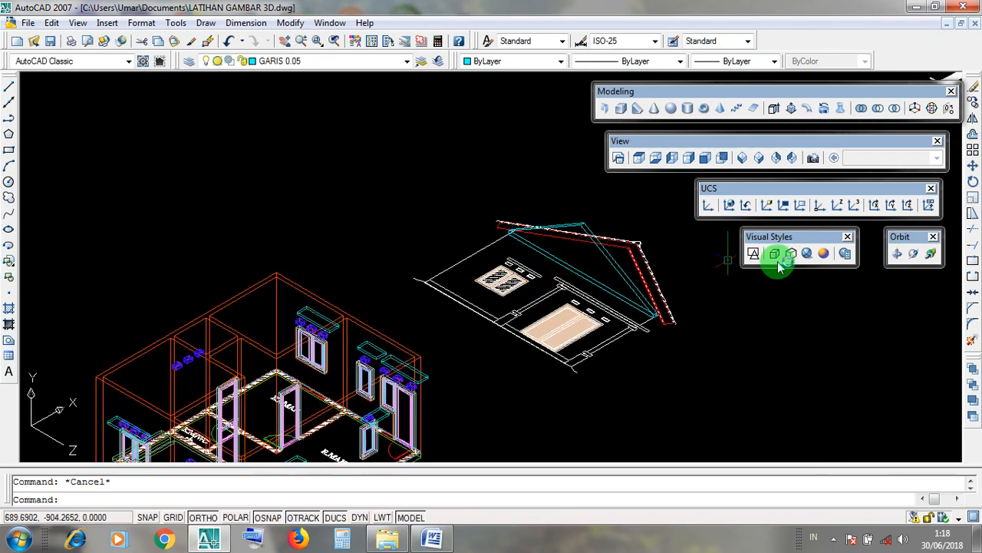
Step: Show the model in the Realistic visual style and check which layers the gable wall and the house walls are on
{"action": "scroll", "coordinate": [662, 291], "scroll_direction": "up", "scroll_amount": 2}
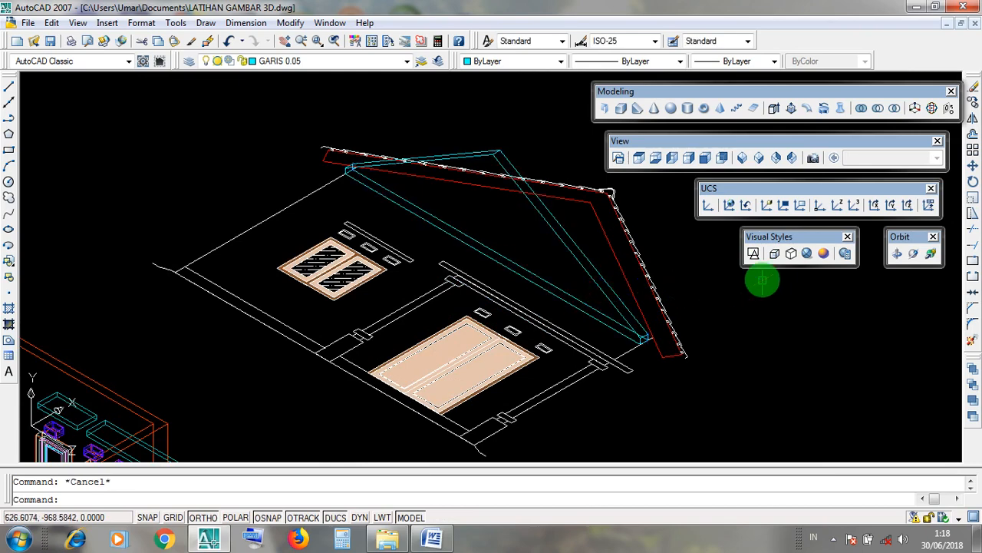
{"action": "left_click", "coordinate": [805, 257]}
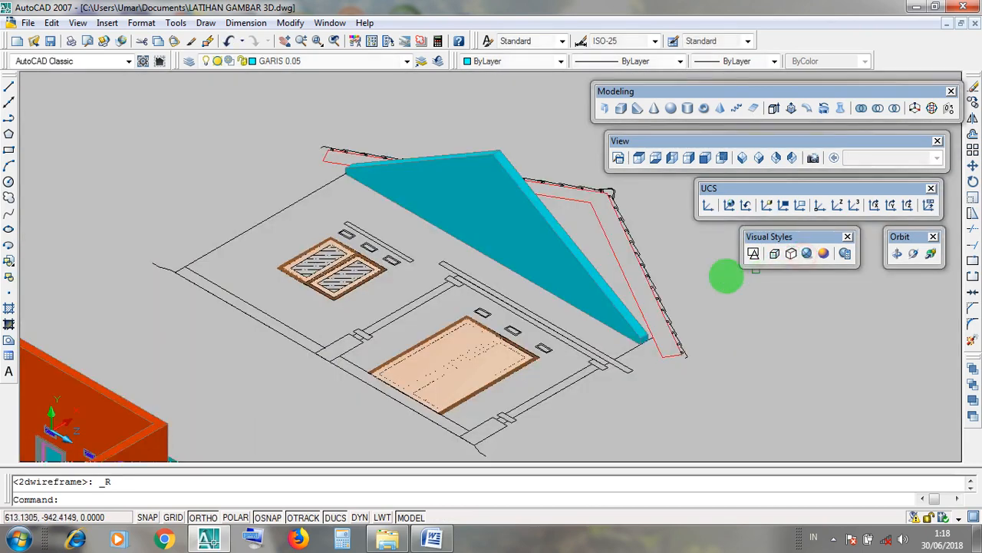
{"action": "left_click", "coordinate": [586, 267]}
{"action": "key", "text": "Escape"}
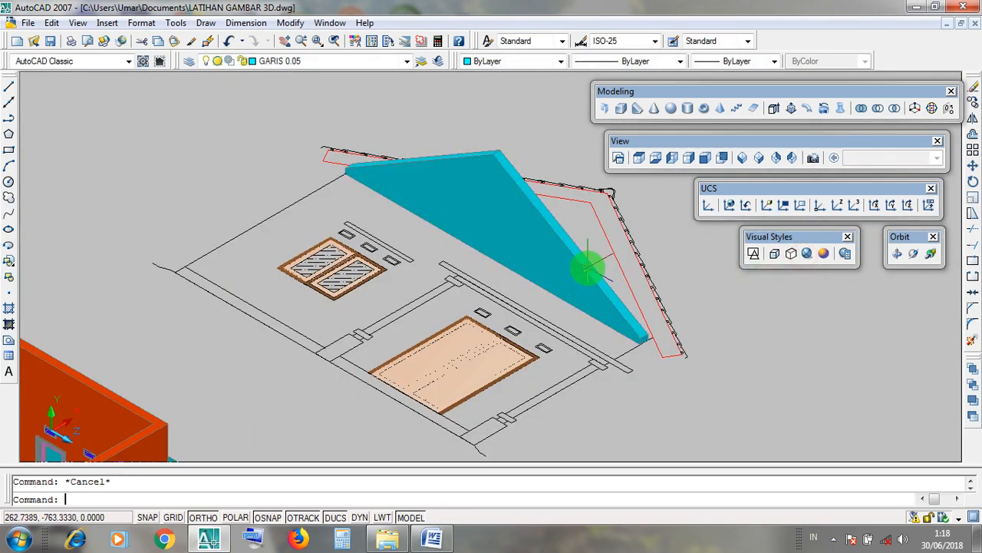
{"action": "left_click", "coordinate": [586, 267]}
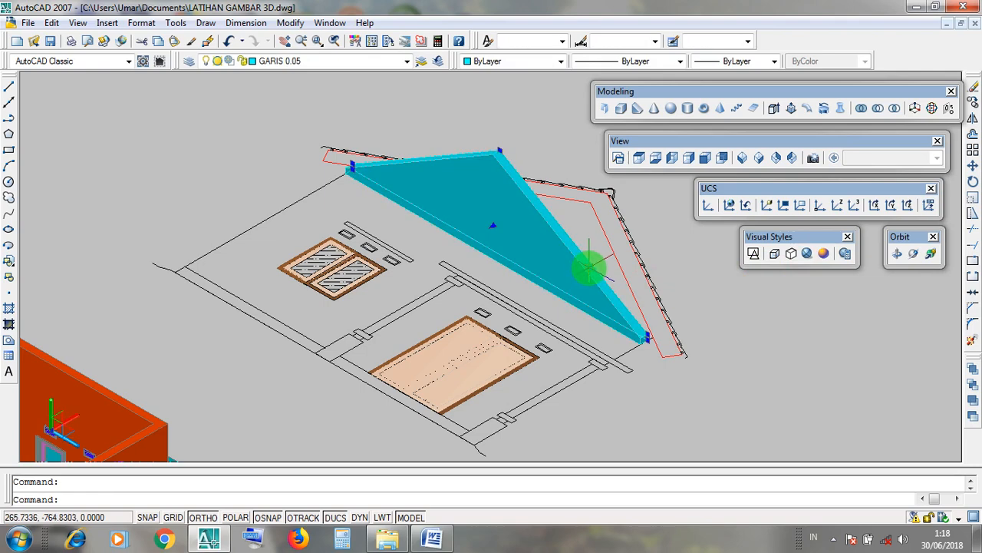
{"action": "key", "text": "Escape"}
{"action": "middle_click_drag", "start_coordinate": [268, 322], "coordinate": [566, 263]}
{"action": "left_click", "coordinate": [376, 323]}
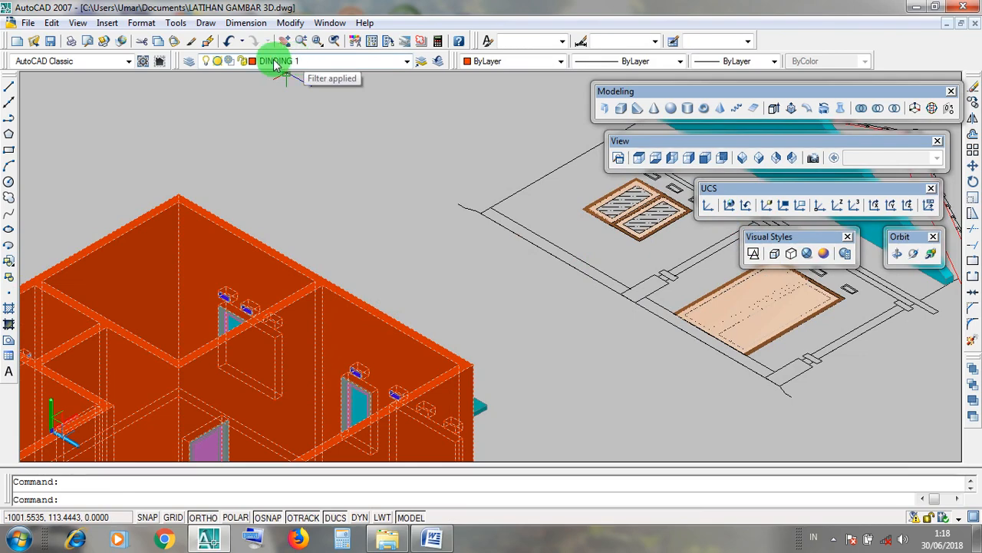
{"action": "key", "text": "Escape"}
{"action": "scroll", "coordinate": [377, 239], "scroll_direction": "down", "scroll_amount": 5}
{"action": "middle_click_drag", "start_coordinate": [538, 253], "coordinate": [473, 302]}
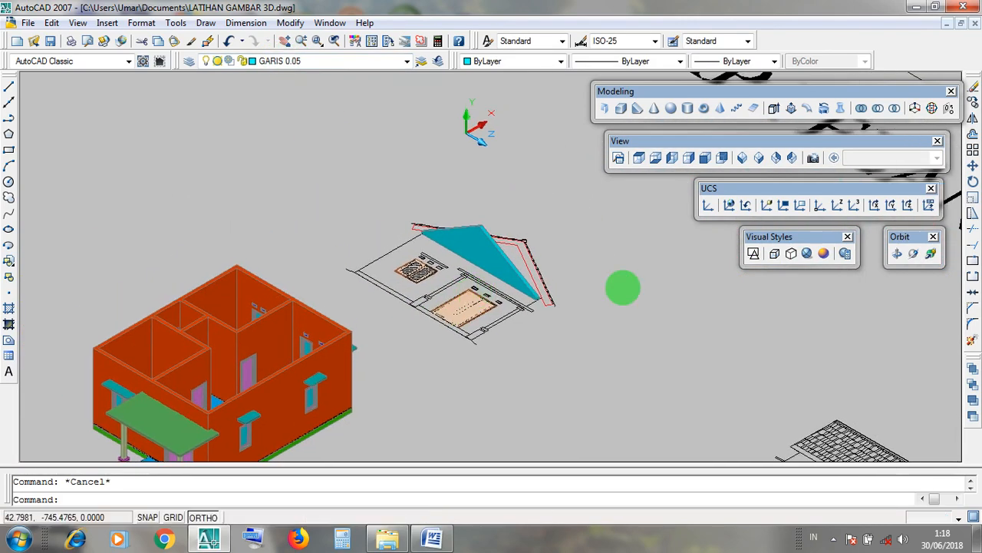
{"action": "scroll", "coordinate": [779, 258], "scroll_direction": "up", "scroll_amount": 2}
Step: Set the visual style back to 2D Wireframe around the gable wall
{"action": "left_click", "coordinate": [753, 253]}
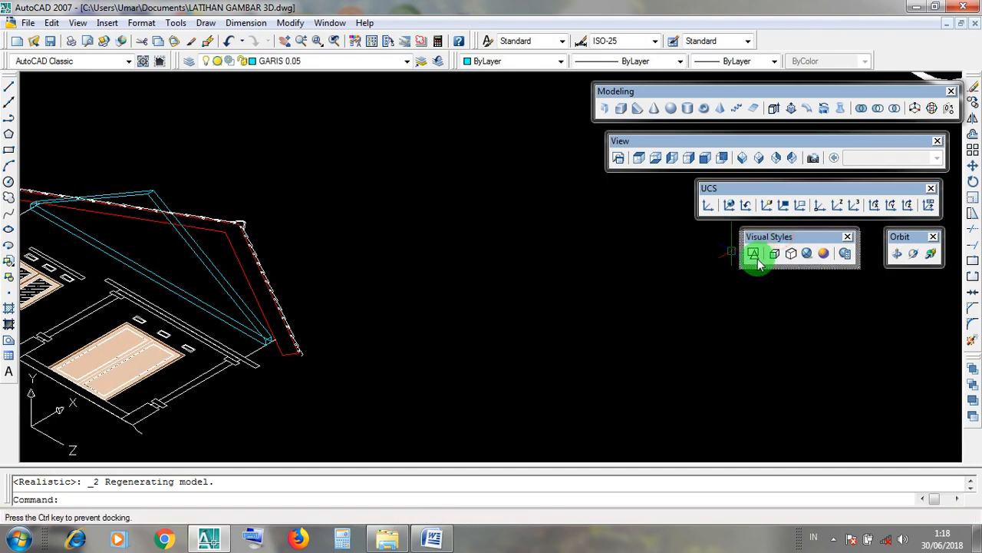
{"action": "left_click", "coordinate": [753, 253]}
{"action": "middle_click_drag", "start_coordinate": [462, 332], "coordinate": [596, 327]}
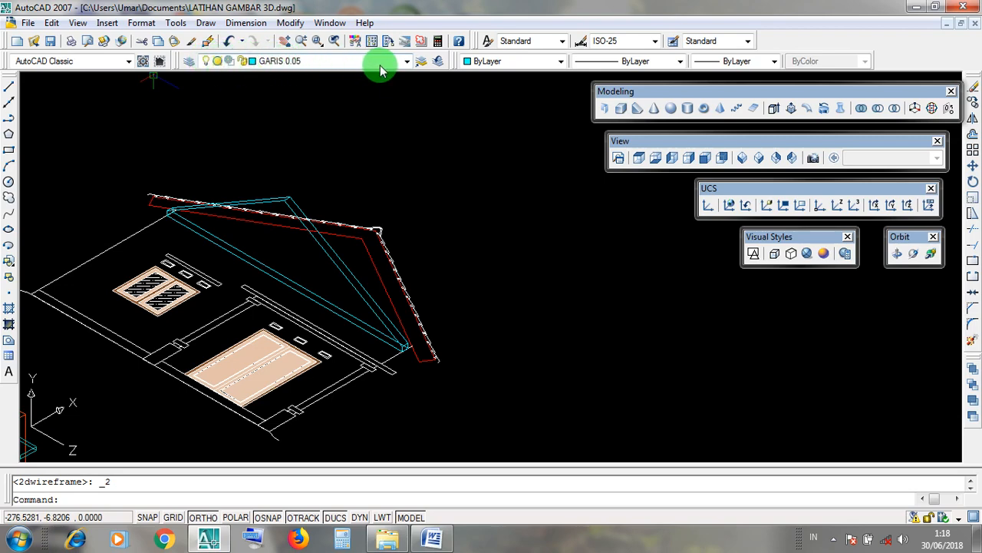
Step: Assign the gable wall solid to the layer DINDING 1 and clear the selection
{"action": "left_click", "coordinate": [407, 61]}
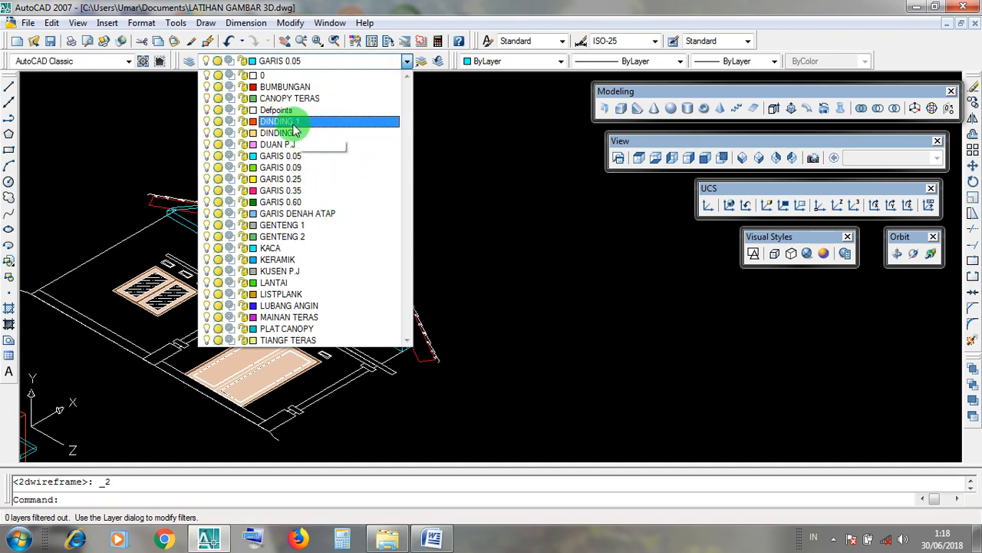
{"action": "left_click", "coordinate": [447, 207]}
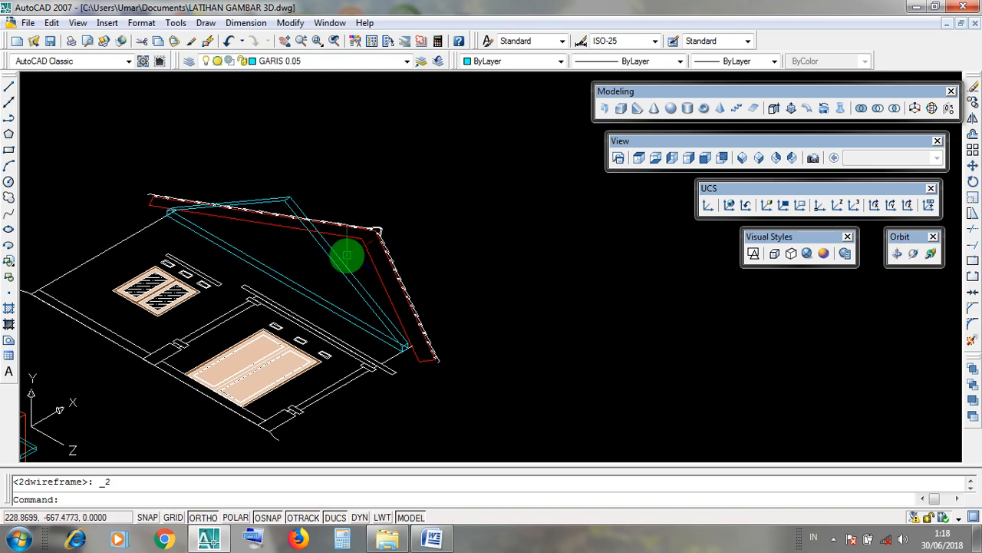
{"action": "left_click", "coordinate": [342, 267]}
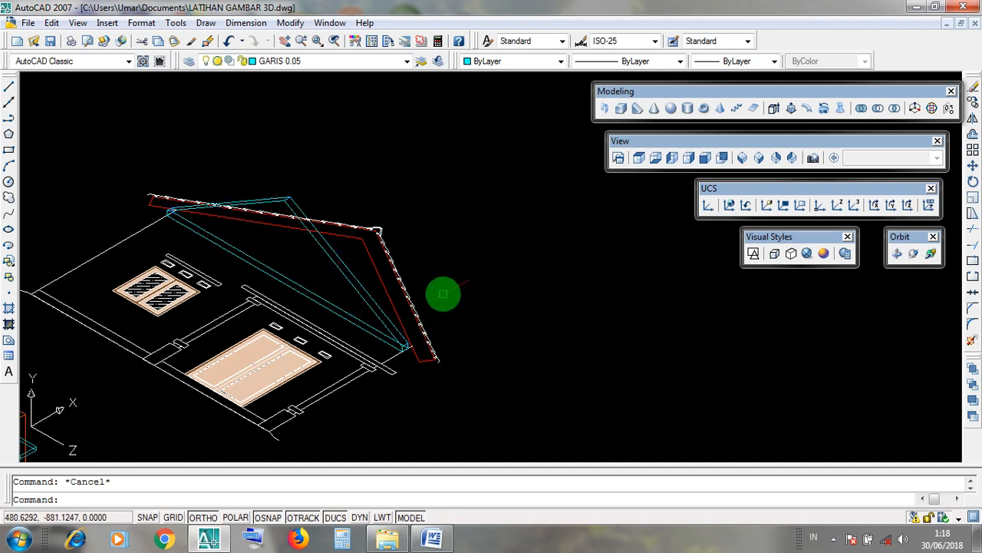
{"action": "left_click", "coordinate": [345, 277]}
{"action": "left_click", "coordinate": [358, 265]}
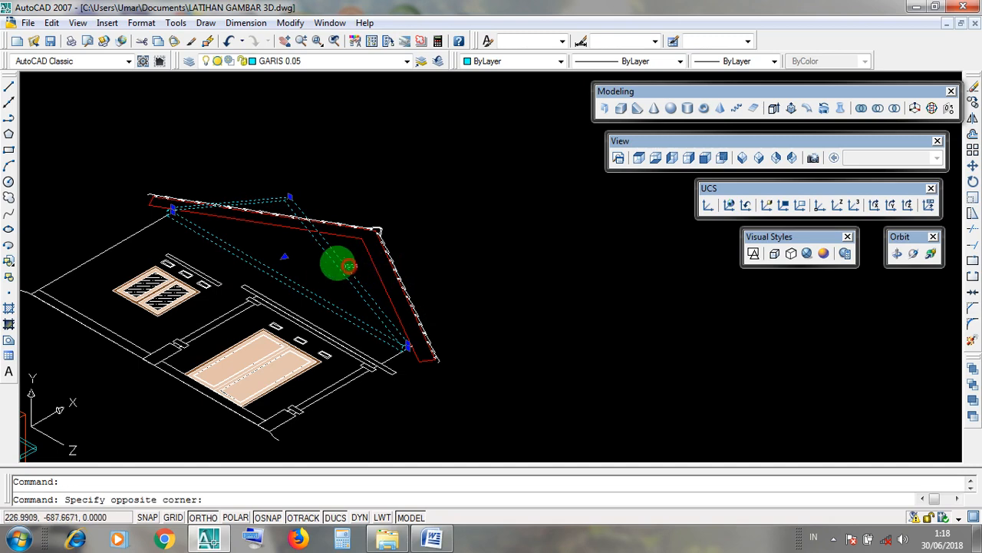
{"action": "left_click", "coordinate": [328, 260]}
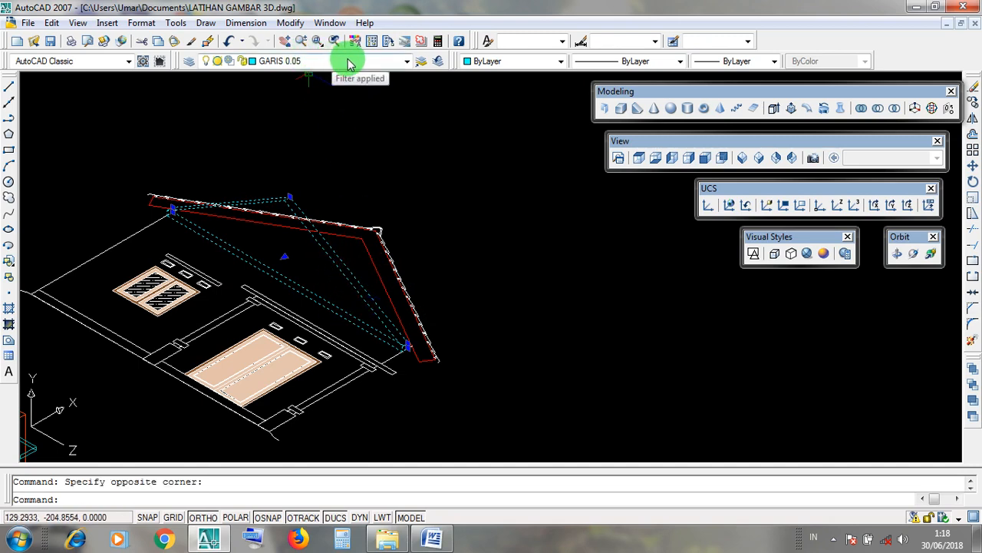
{"action": "left_click", "coordinate": [405, 61]}
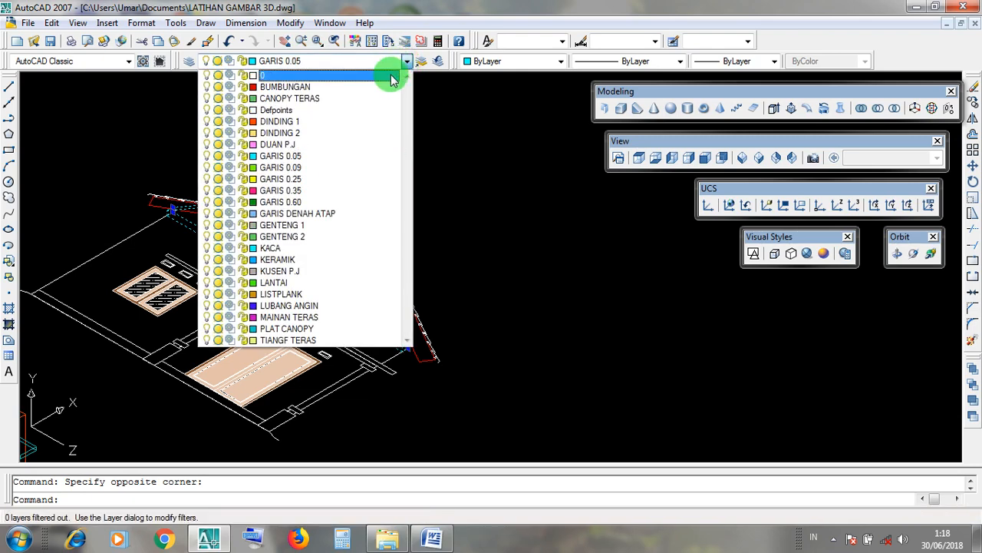
{"action": "left_click", "coordinate": [310, 125]}
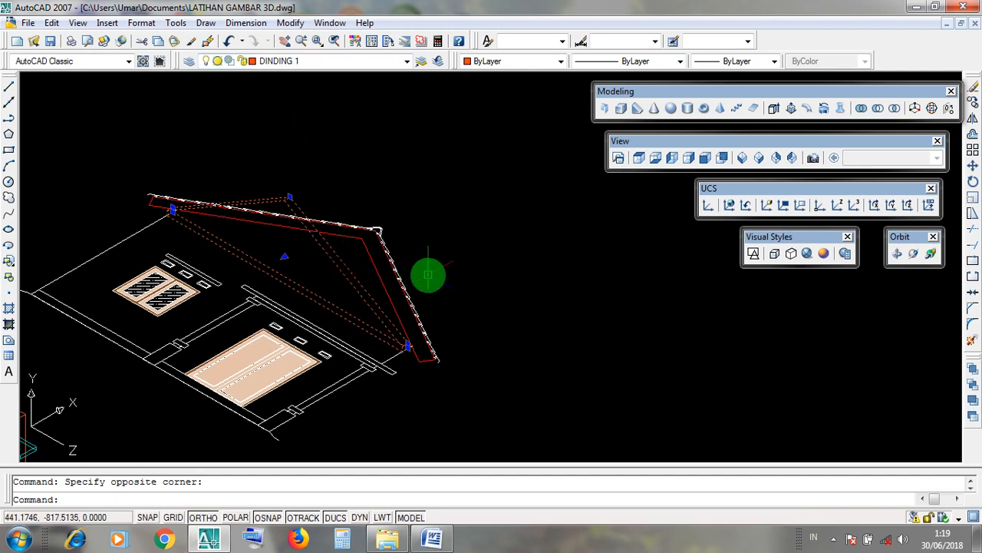
{"action": "key", "text": "Escape"}
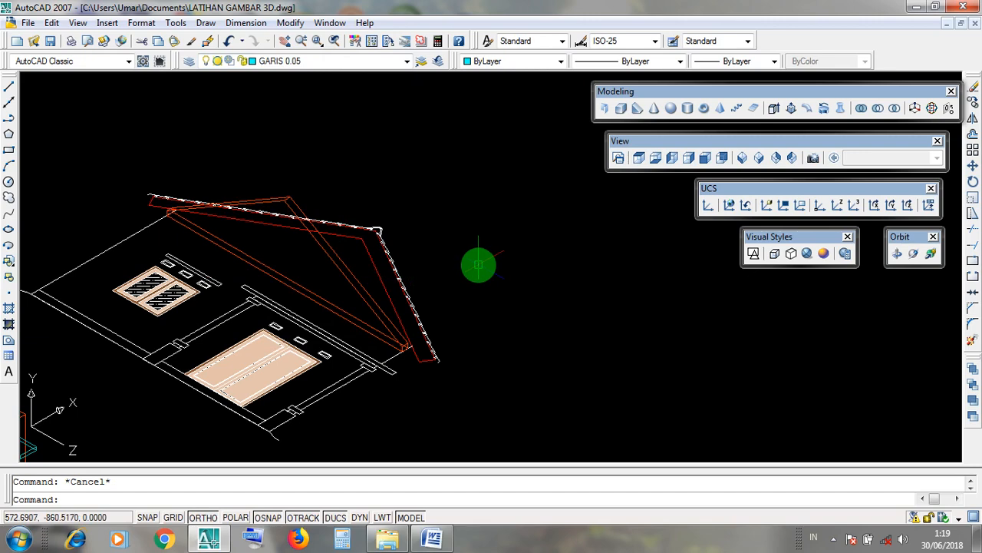
Step: Turn off layers 0, CANOPY TERAS, DUAN P.J, KACA, KERAMIK, KUSEN P.J, LANTAI, LUBANG ANGIN, MAINAN TERAS, PLAT CANOPY and TIANGF TERAS
{"action": "scroll", "coordinate": [478, 264], "scroll_direction": "down", "scroll_amount": 5}
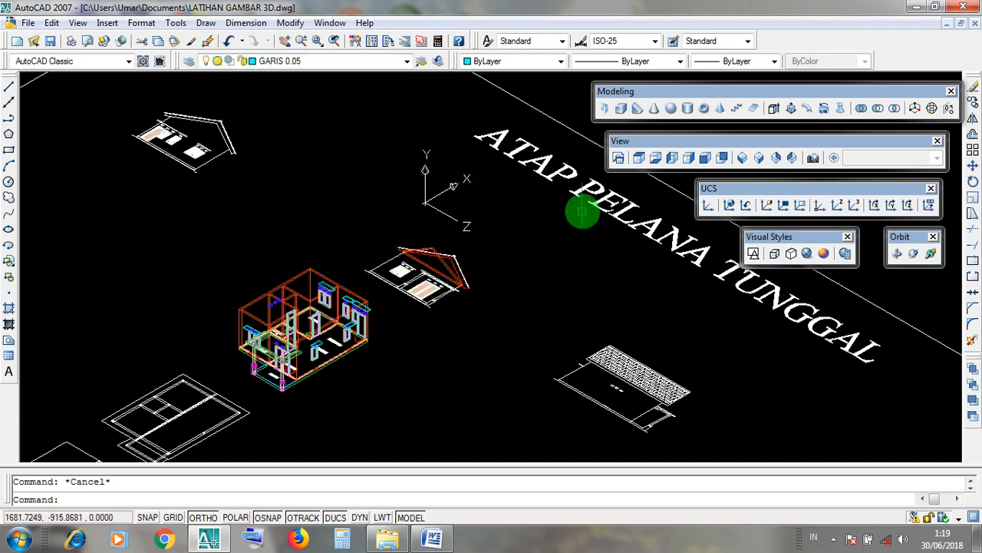
{"action": "scroll", "coordinate": [379, 315], "scroll_direction": "up", "scroll_amount": 3}
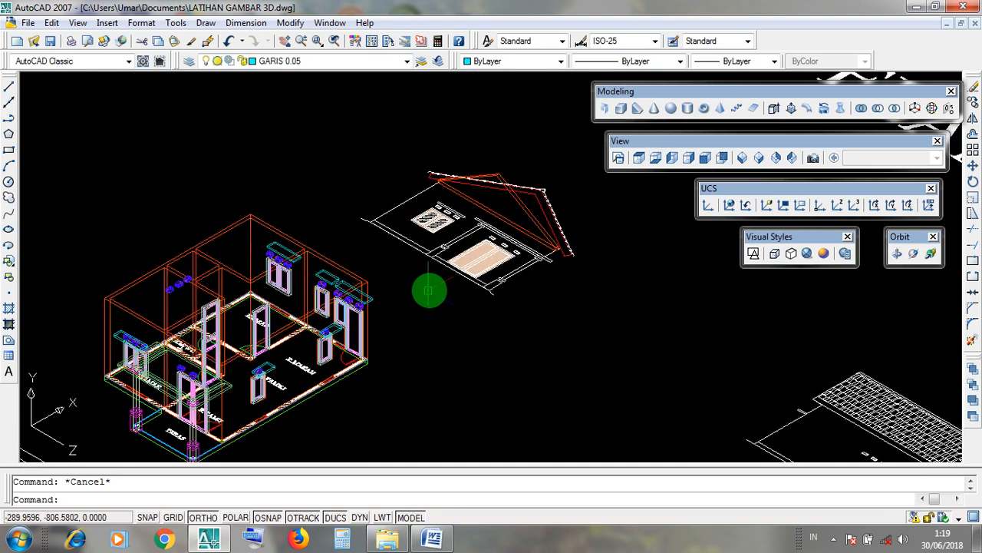
{"action": "scroll", "coordinate": [429, 285], "scroll_direction": "down", "scroll_amount": 4}
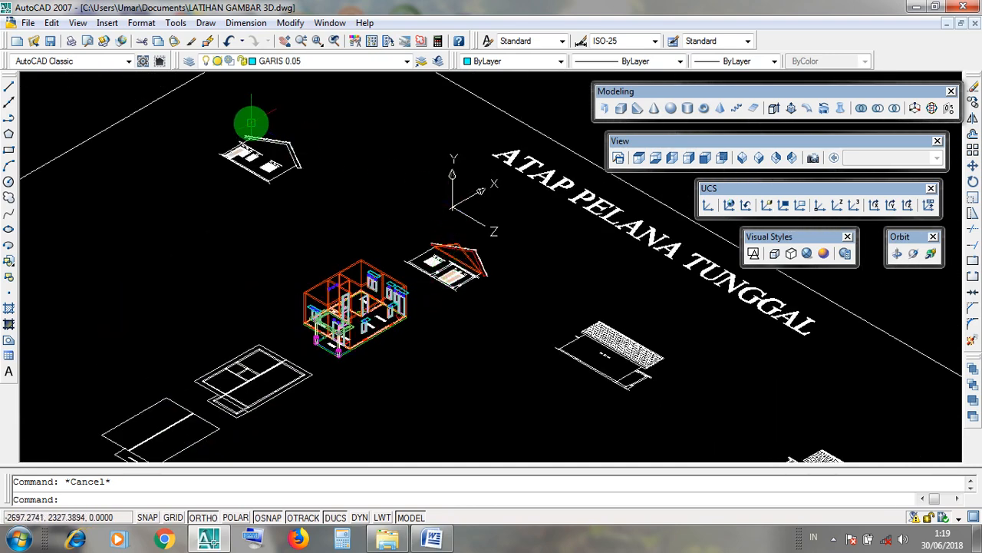
{"action": "scroll", "coordinate": [303, 295], "scroll_direction": "up", "scroll_amount": 4}
{"action": "mouse_move", "coordinate": [423, 249]}
{"action": "middle_mouse_down", "text": "shift"}
{"action": "mouse_move", "coordinate": [594, 279]}
{"action": "mouse_move", "coordinate": [486, 228]}
{"action": "mouse_move", "coordinate": [331, 243]}
{"action": "middle_mouse_up", "text": "shift"}
{"action": "scroll", "coordinate": [552, 297], "scroll_direction": "down", "scroll_amount": 4}
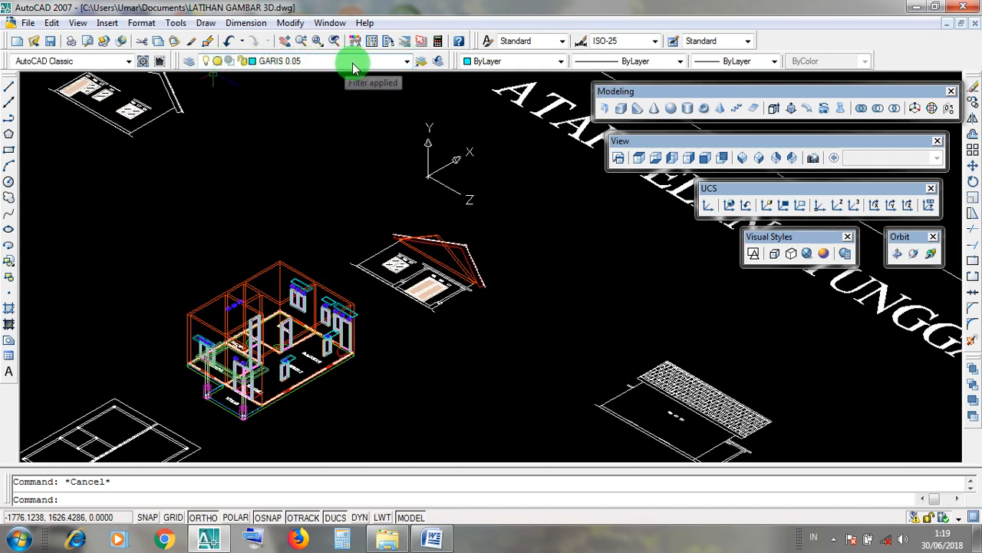
{"action": "left_click", "coordinate": [407, 61]}
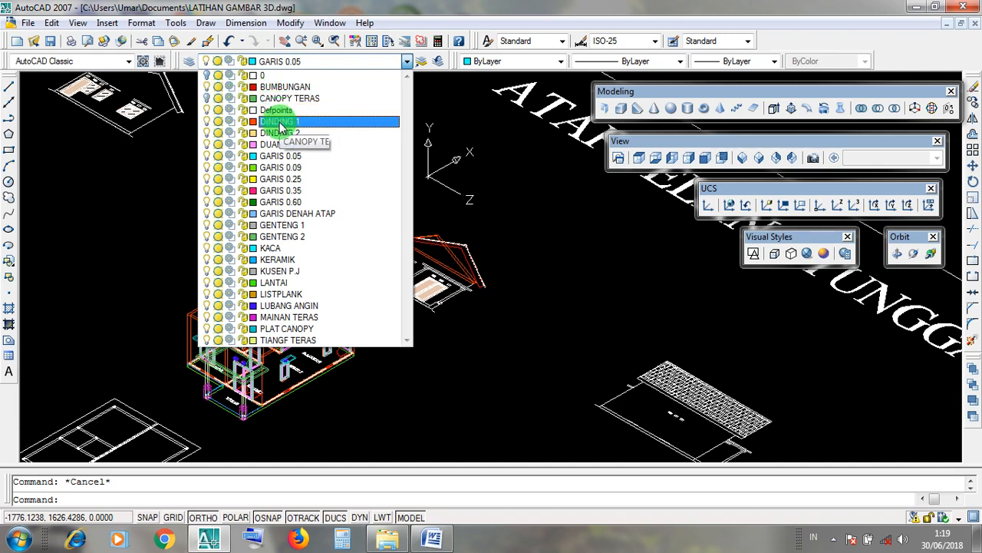
{"action": "left_click", "coordinate": [208, 145]}
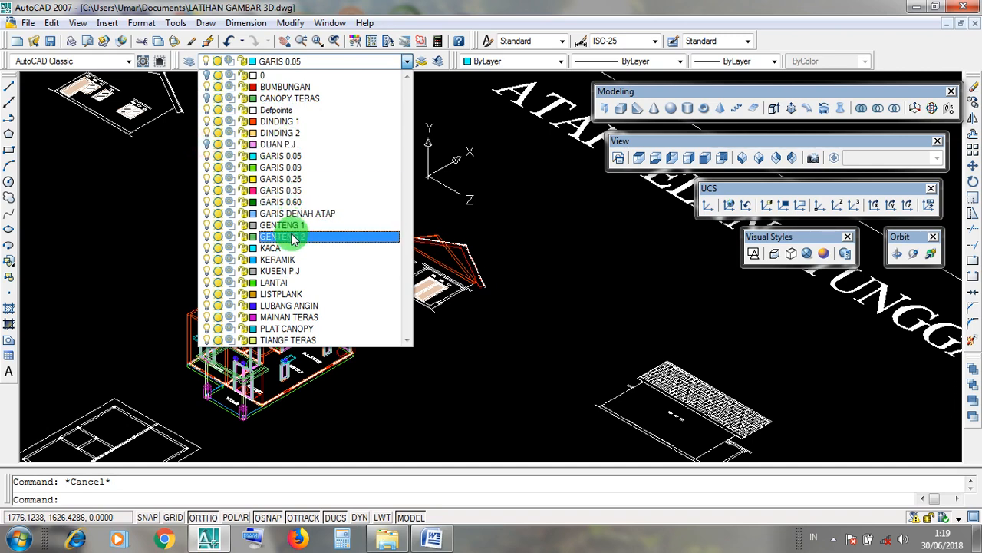
{"action": "left_click", "coordinate": [206, 248]}
{"action": "left_click", "coordinate": [207, 260]}
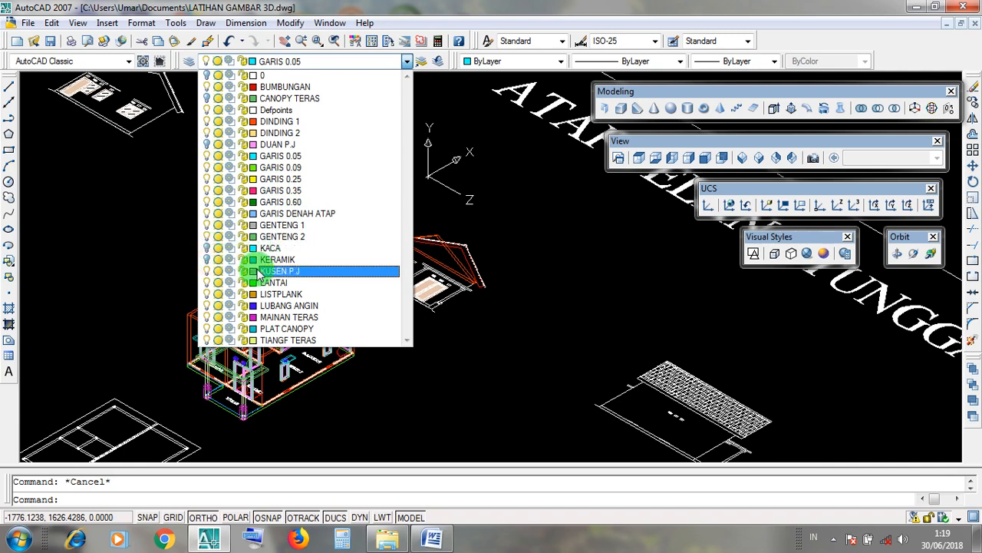
{"action": "left_click", "coordinate": [207, 283]}
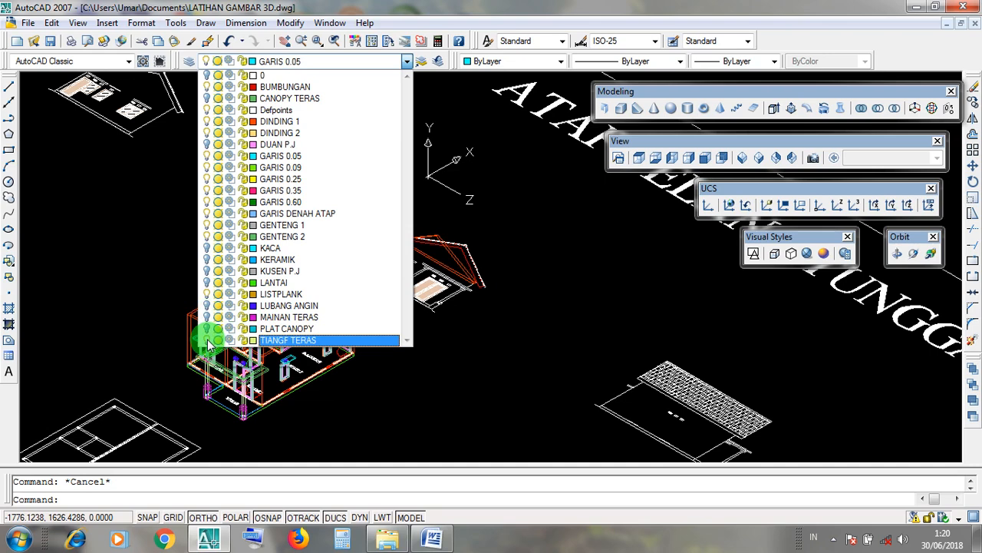
{"action": "left_click", "coordinate": [574, 238]}
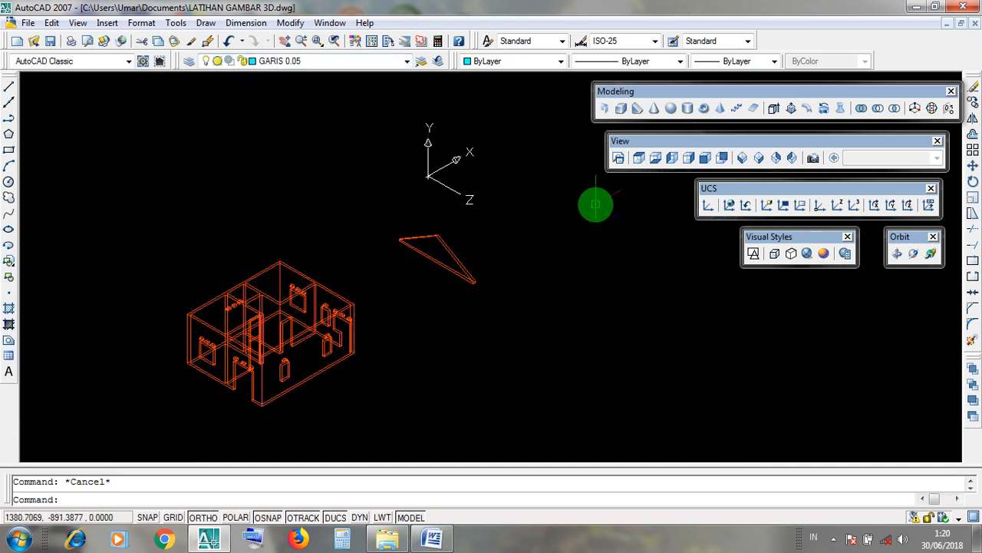
Step: Check the objects at the gable wall by selecting them with a selection window, and clear the selection
{"action": "scroll", "coordinate": [284, 375], "scroll_direction": "up", "scroll_amount": 3}
{"action": "scroll", "coordinate": [460, 325], "scroll_direction": "down", "scroll_amount": 2}
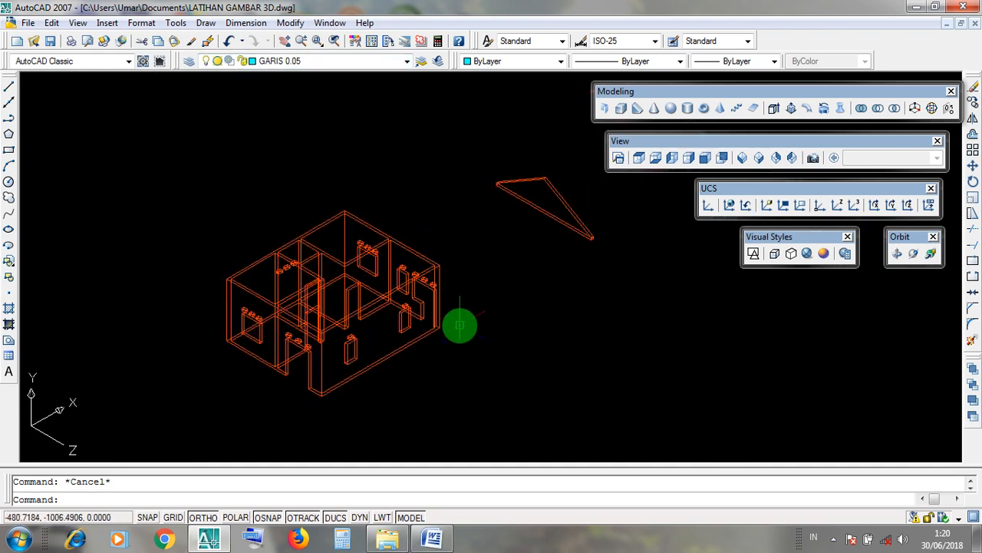
{"action": "left_click", "coordinate": [460, 324]}
{"action": "key", "text": "Escape"}
{"action": "left_click", "coordinate": [541, 215]}
{"action": "left_click", "coordinate": [534, 178]}
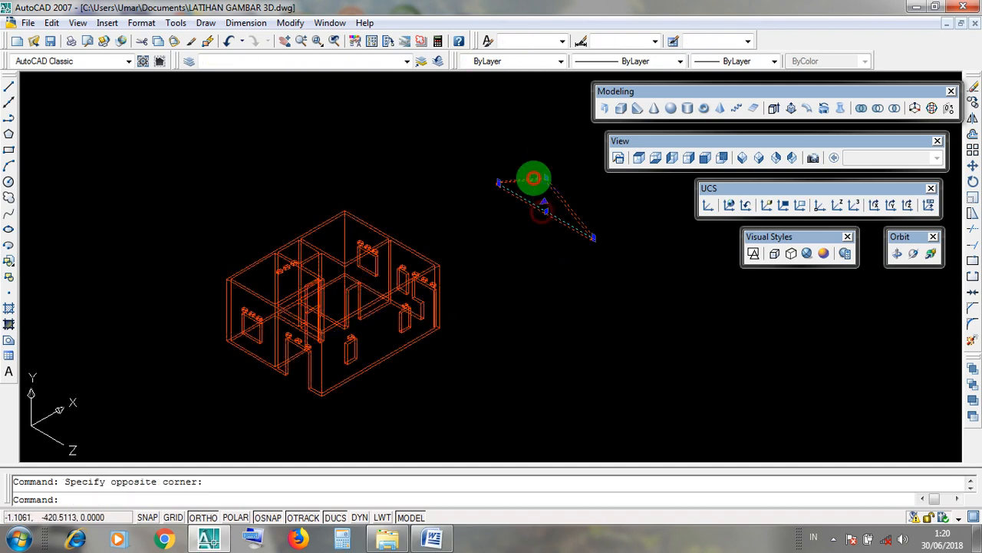
{"action": "key", "text": "Escape"}
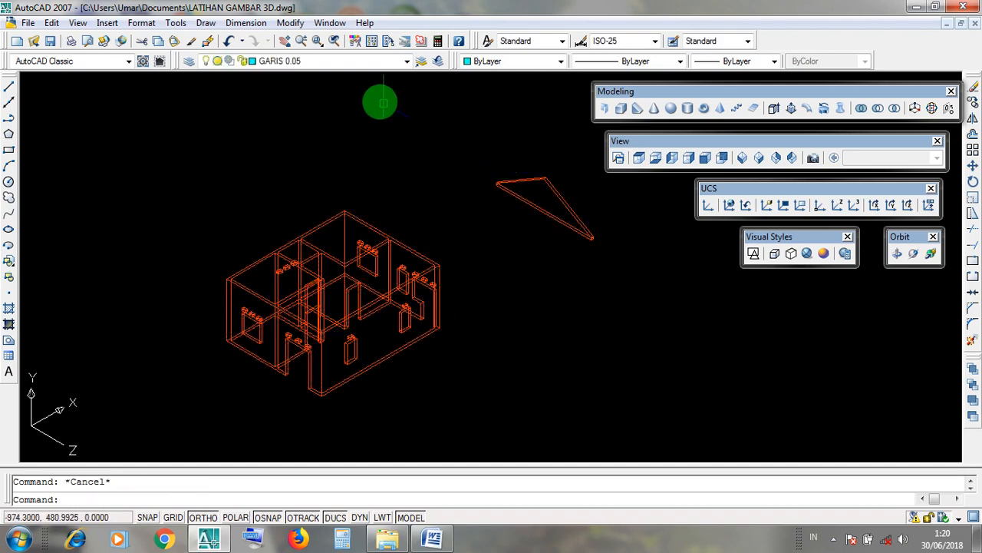
Step: Show the model in the Realistic visual style, check the detached gable wall by selecting it, and clear the selection
{"action": "left_click", "coordinate": [814, 257]}
{"action": "scroll", "coordinate": [541, 294], "scroll_direction": "up", "scroll_amount": 2}
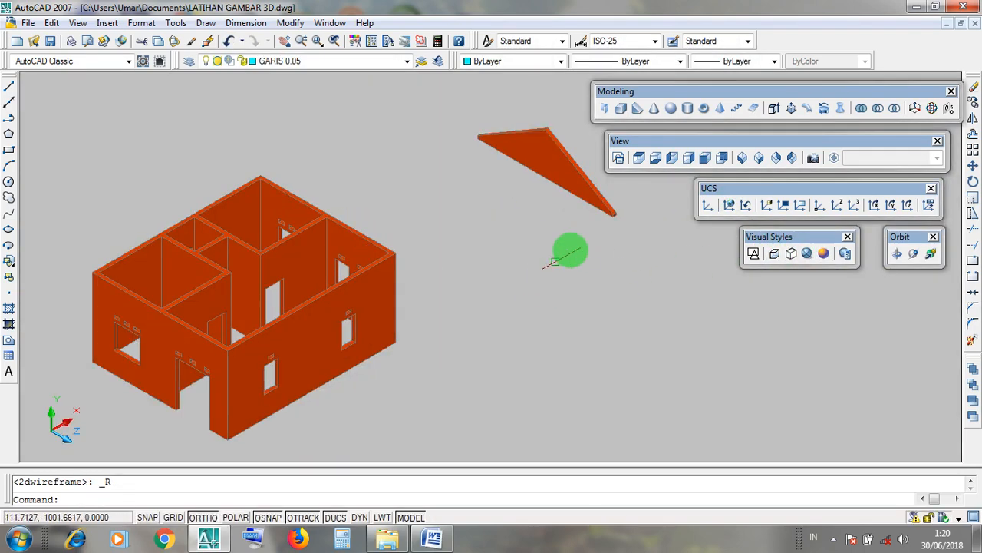
{"action": "middle_click_drag", "start_coordinate": [570, 250], "coordinate": [561, 296]}
{"action": "left_click", "coordinate": [569, 214]}
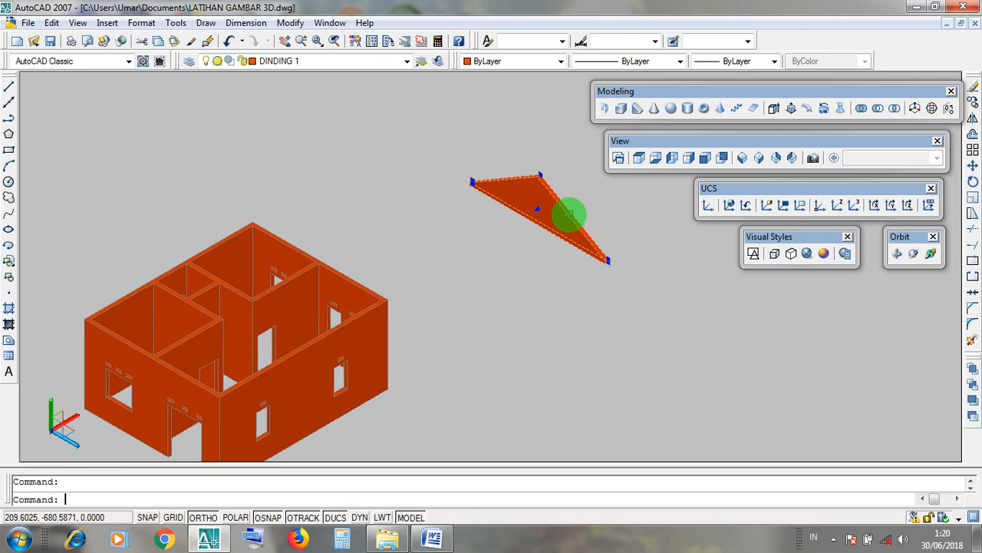
{"action": "key", "text": "Escape"}
Step: Check the upper edge of the house's rear wall by picking it and using a crossing selection, and clear the selection
{"action": "middle_click_drag", "start_coordinate": [454, 260], "coordinate": [527, 237]}
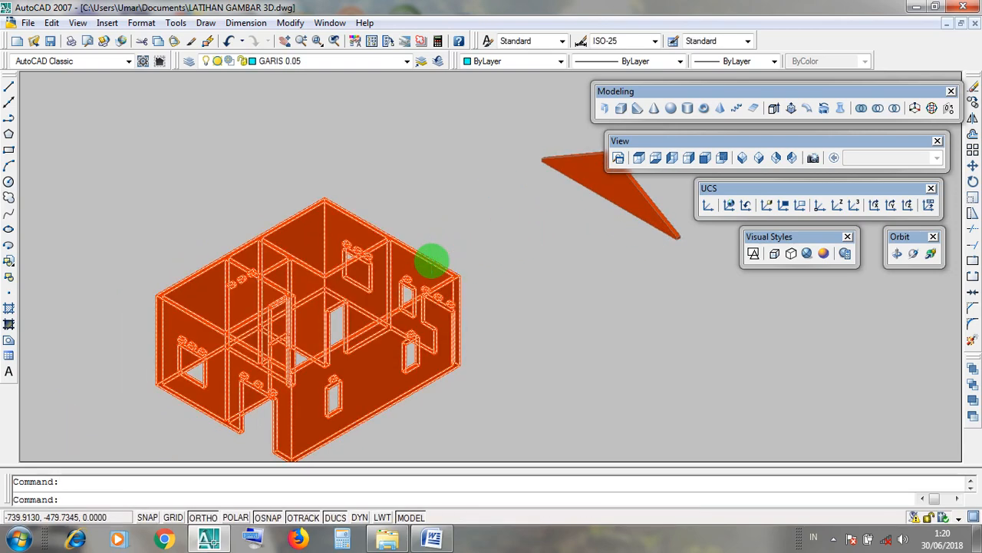
{"action": "scroll", "coordinate": [433, 256], "scroll_direction": "up", "scroll_amount": 3}
{"action": "left_click", "coordinate": [423, 256]}
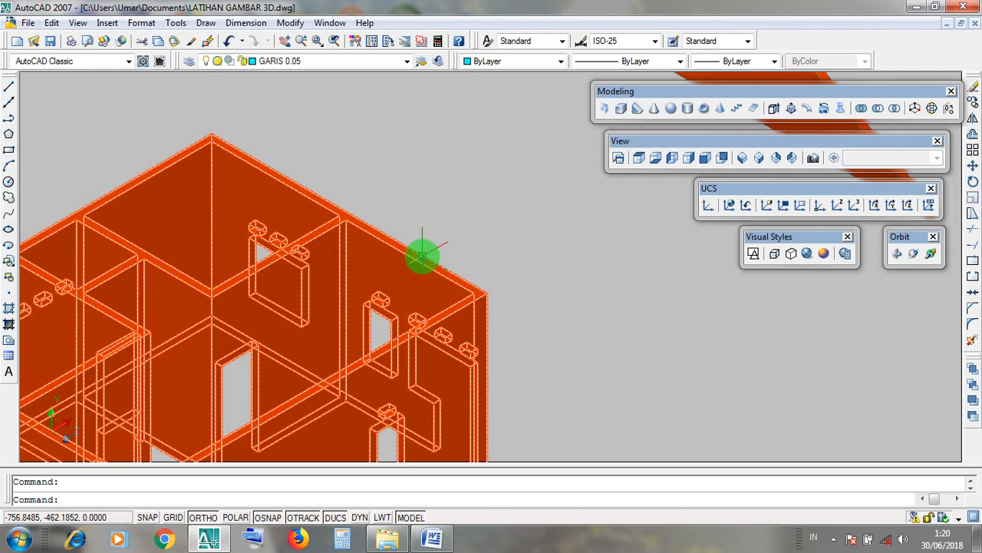
{"action": "key", "text": "Escape"}
{"action": "left_click", "coordinate": [412, 228]}
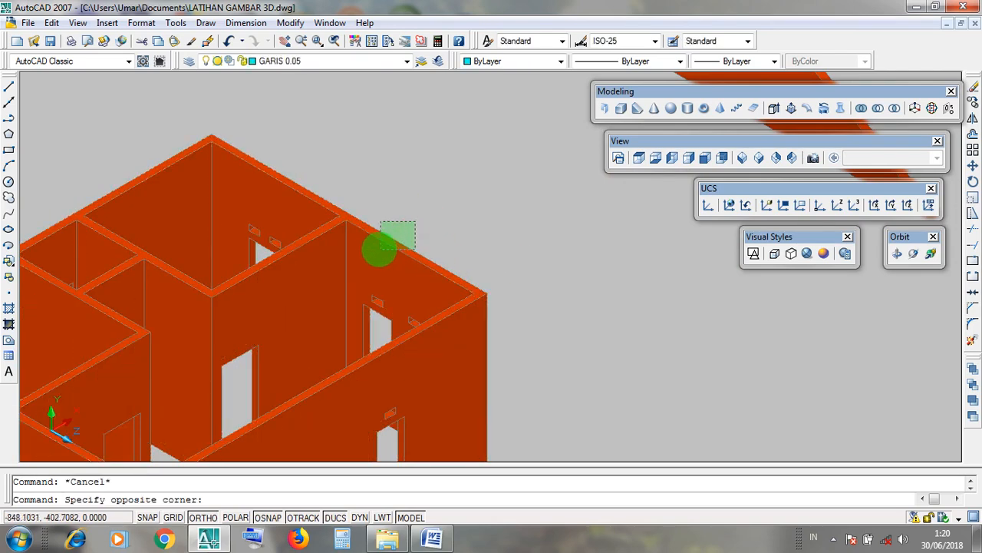
{"action": "left_click", "coordinate": [368, 250]}
{"action": "scroll", "coordinate": [458, 237], "scroll_direction": "down", "scroll_amount": 2}
{"action": "key", "text": "Escape"}
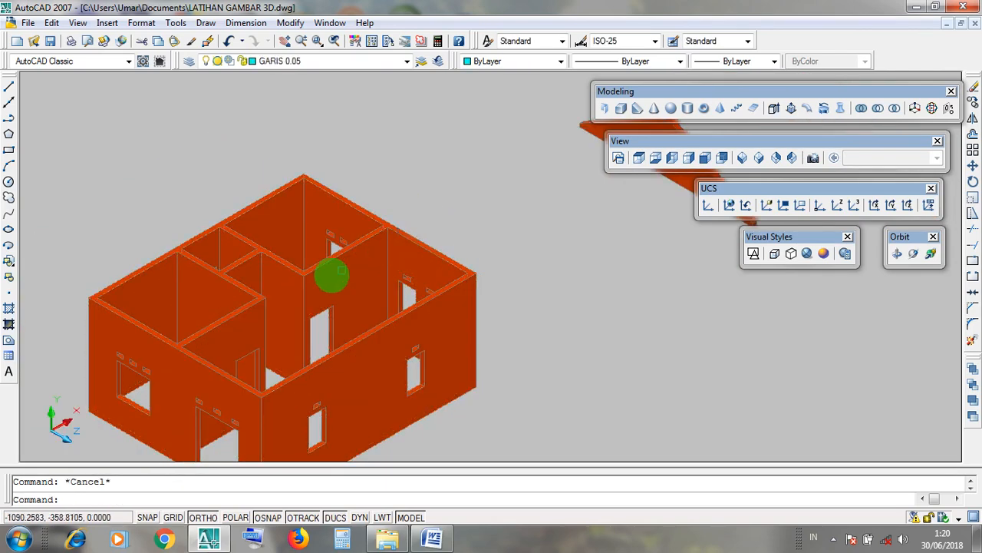
Step: Check the upper edge of the front wall above the window with a selection window, and cancel the selection
{"action": "scroll", "coordinate": [171, 334], "scroll_direction": "up", "scroll_amount": 2}
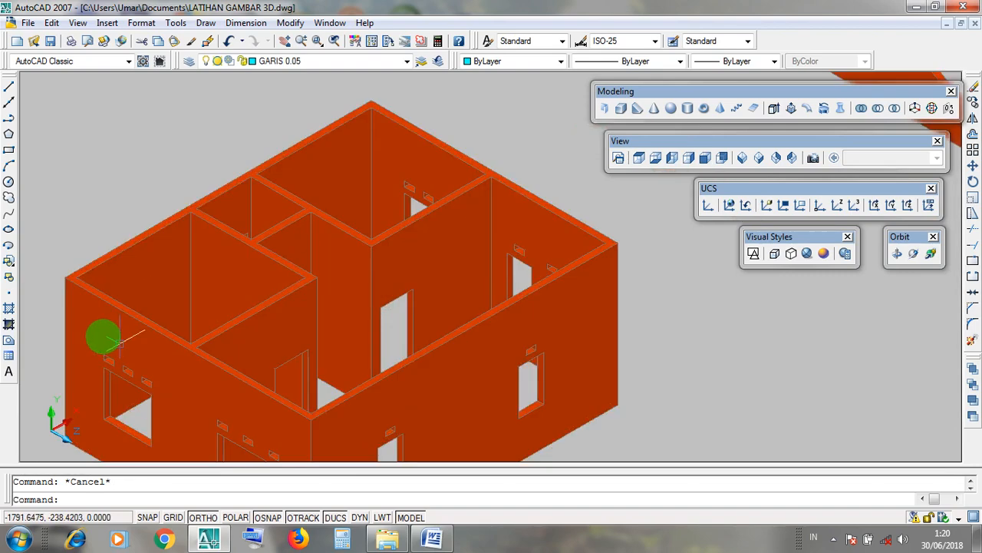
{"action": "left_click", "coordinate": [56, 256]}
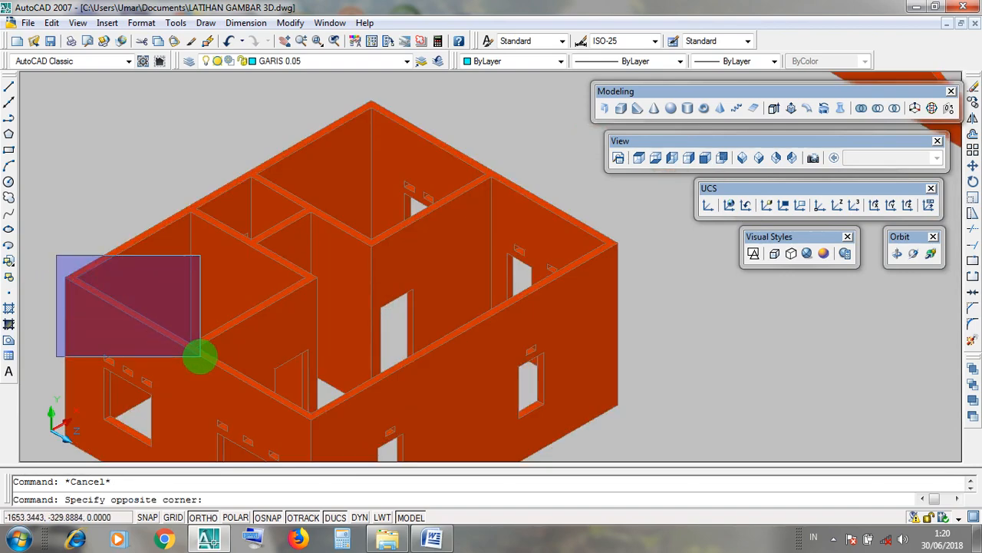
{"action": "key", "text": "Escape"}
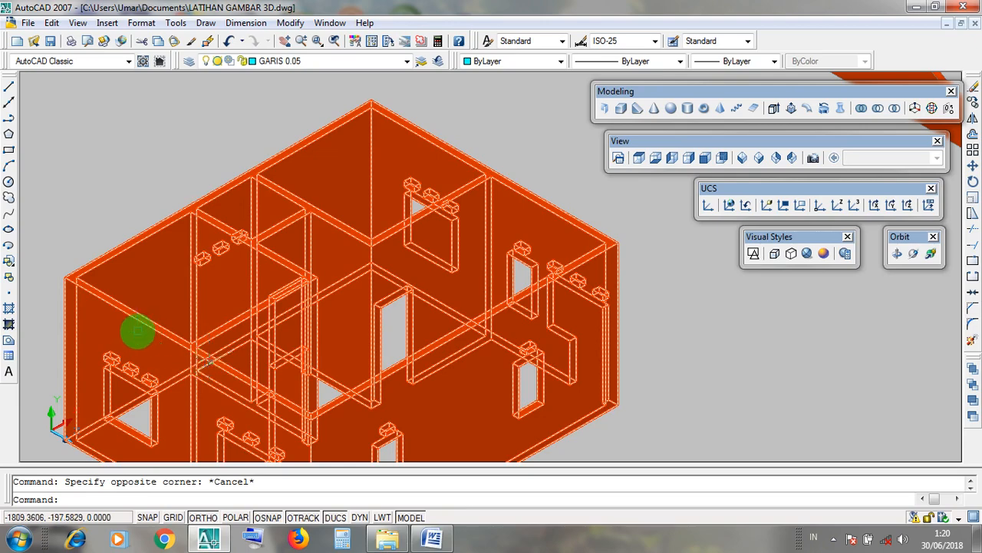
{"action": "scroll", "coordinate": [137, 317], "scroll_direction": "up", "scroll_amount": 3}
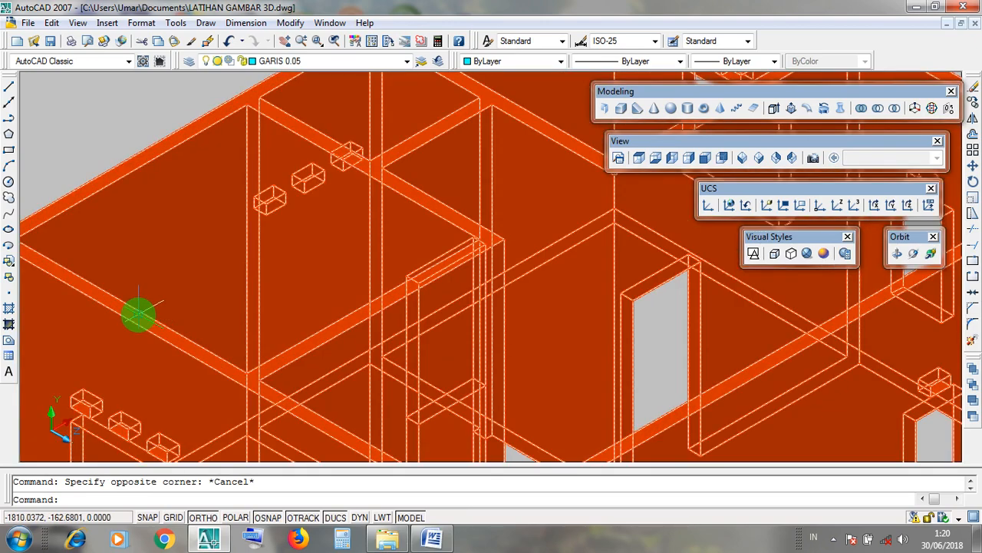
{"action": "key", "text": "Escape"}
{"action": "scroll", "coordinate": [145, 318], "scroll_direction": "down", "scroll_amount": 8}
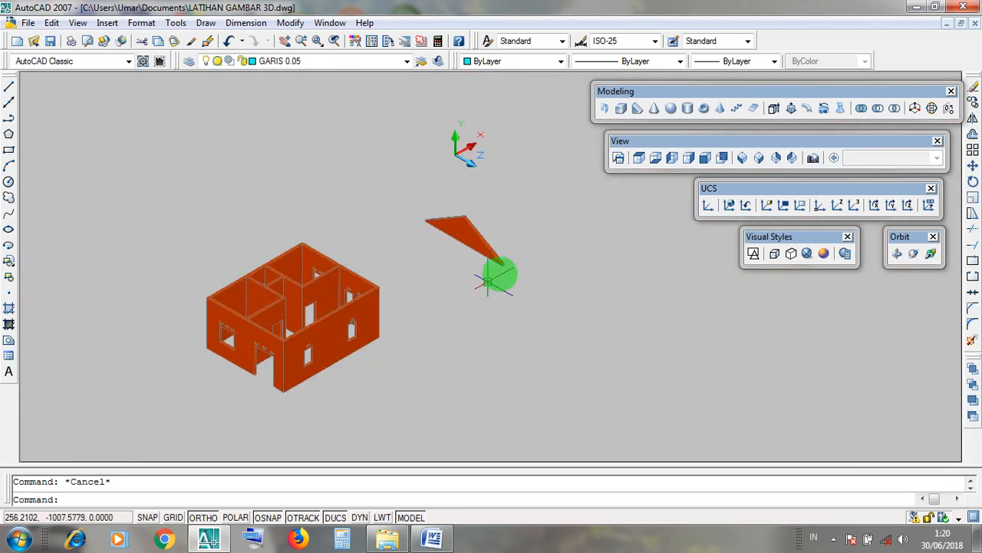
Step: Switch the visual style to 2D Wireframe, check the house walls by selecting them, and clear the selection
{"action": "left_click", "coordinate": [780, 240]}
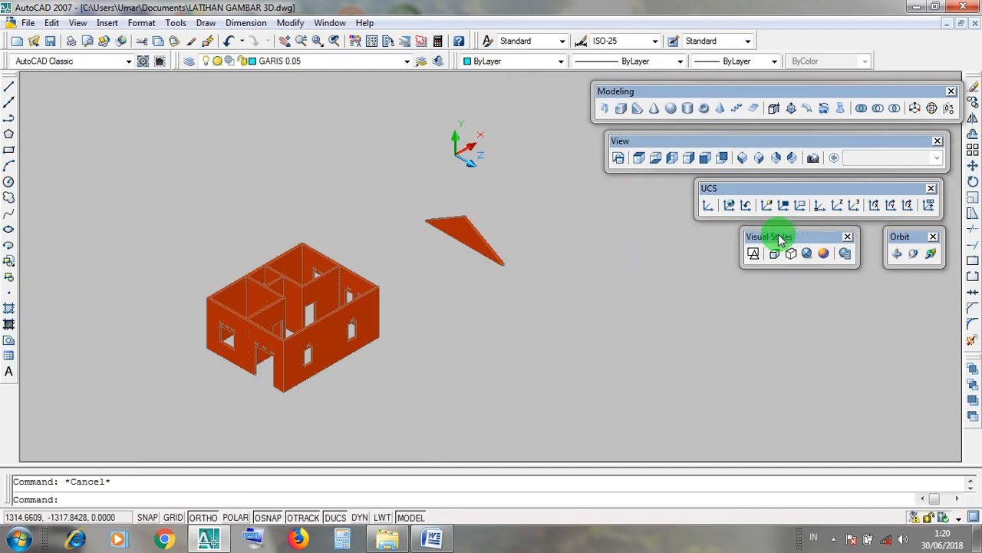
{"action": "left_click", "coordinate": [755, 254]}
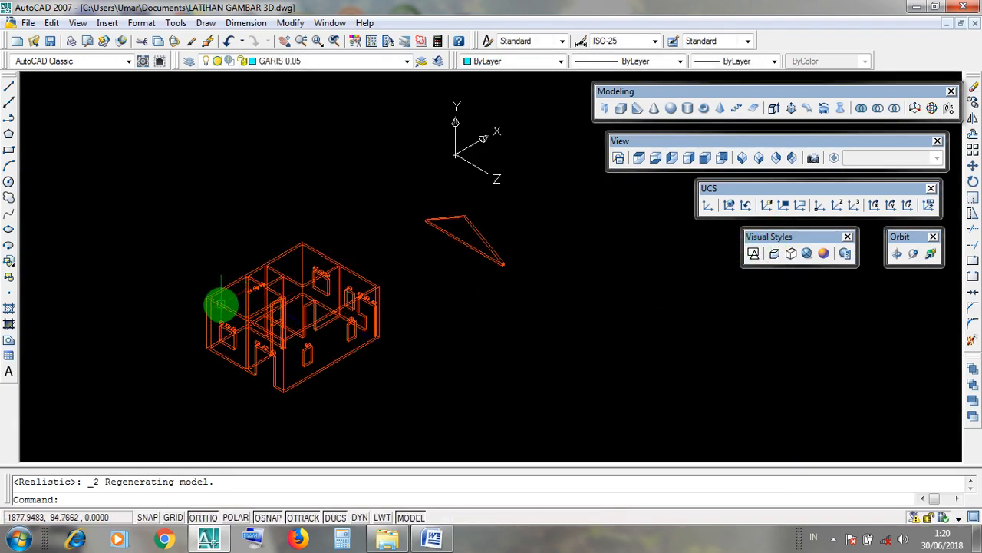
{"action": "scroll", "coordinate": [220, 302], "scroll_direction": "up", "scroll_amount": 3}
{"action": "scroll", "coordinate": [235, 300], "scroll_direction": "up", "scroll_amount": 3}
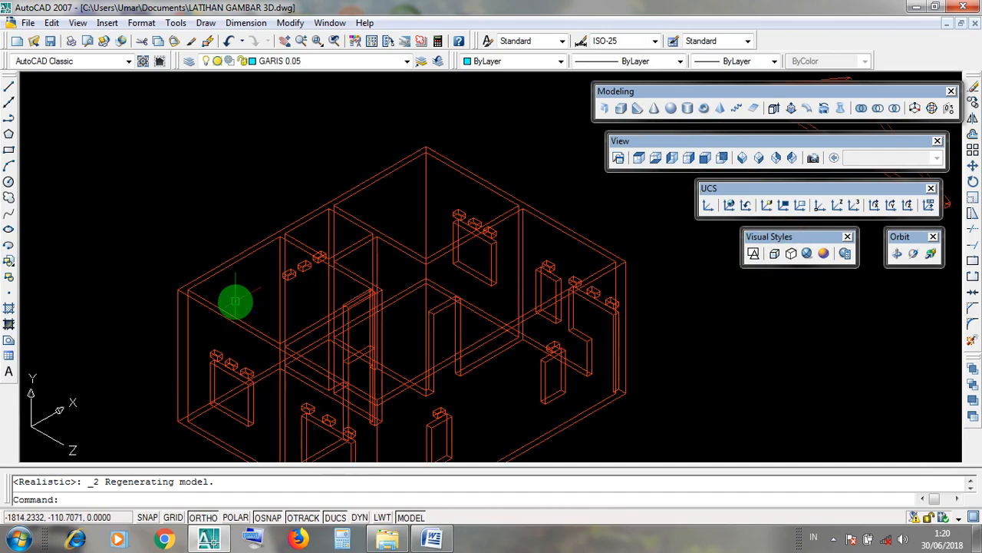
{"action": "left_click", "coordinate": [242, 277]}
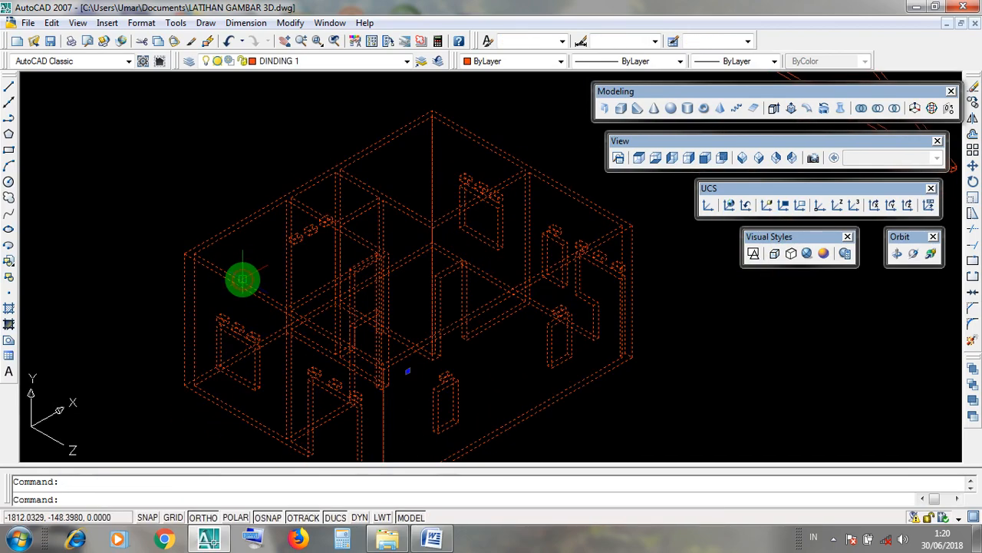
{"action": "key", "text": "Escape"}
{"action": "middle_click_drag", "start_coordinate": [304, 284], "coordinate": [287, 258]}
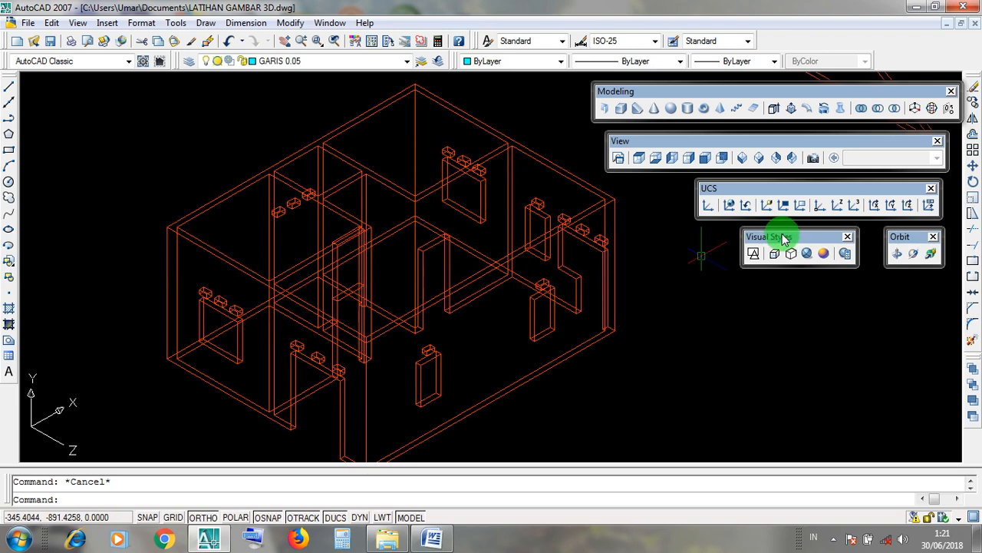
Step: Return to the Realistic visual style and examine the front wall's outer upper corner with small selection windows
{"action": "left_click", "coordinate": [808, 253]}
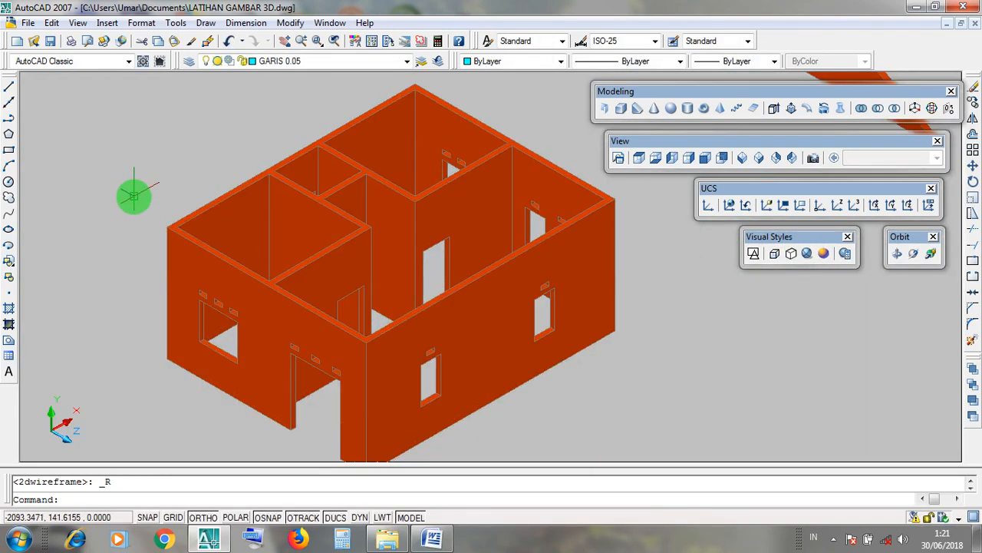
{"action": "left_click", "coordinate": [135, 196]}
{"action": "left_click", "coordinate": [203, 253]}
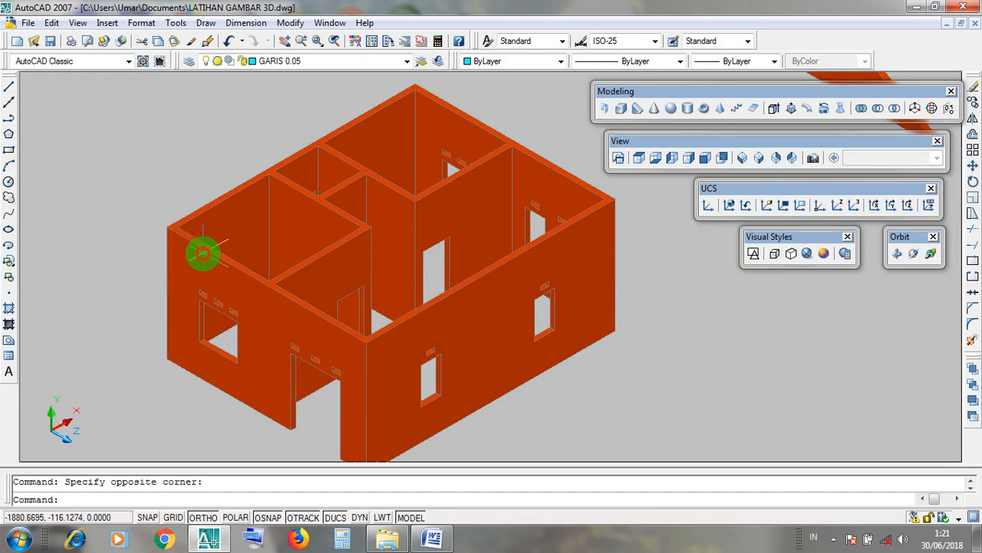
{"action": "left_click", "coordinate": [148, 203]}
{"action": "left_click", "coordinate": [182, 244]}
{"action": "scroll", "coordinate": [157, 226], "scroll_direction": "up", "scroll_amount": 8}
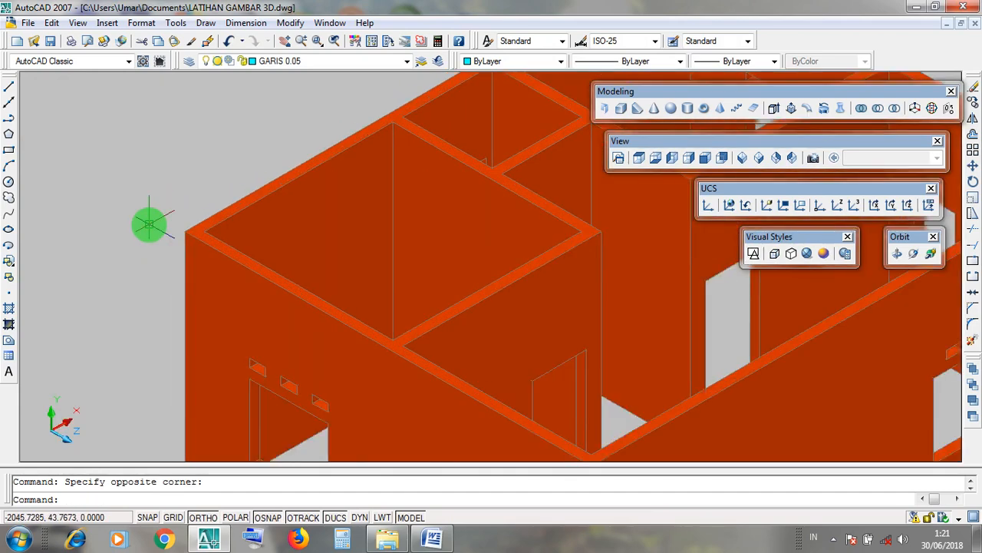
{"action": "scroll", "coordinate": [217, 232], "scroll_direction": "down", "scroll_amount": 10}
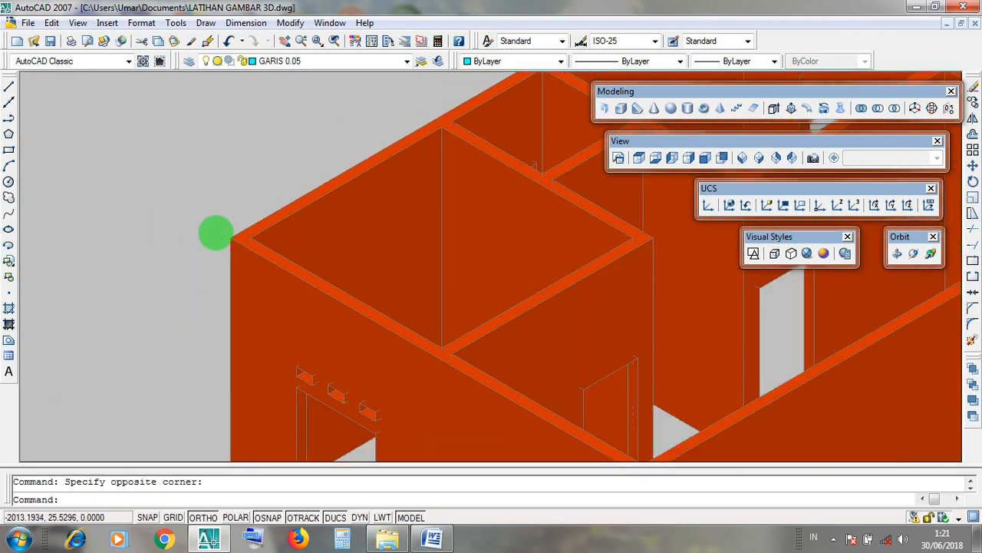
{"action": "scroll", "coordinate": [215, 230], "scroll_direction": "up", "scroll_amount": 3}
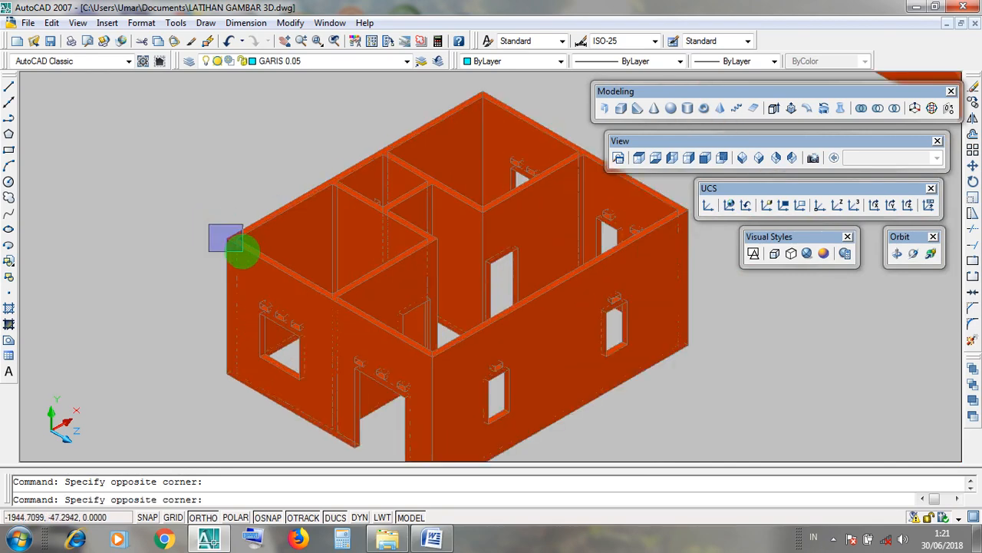
{"action": "key", "text": "Escape"}
{"action": "scroll", "coordinate": [241, 246], "scroll_direction": "up", "scroll_amount": 5}
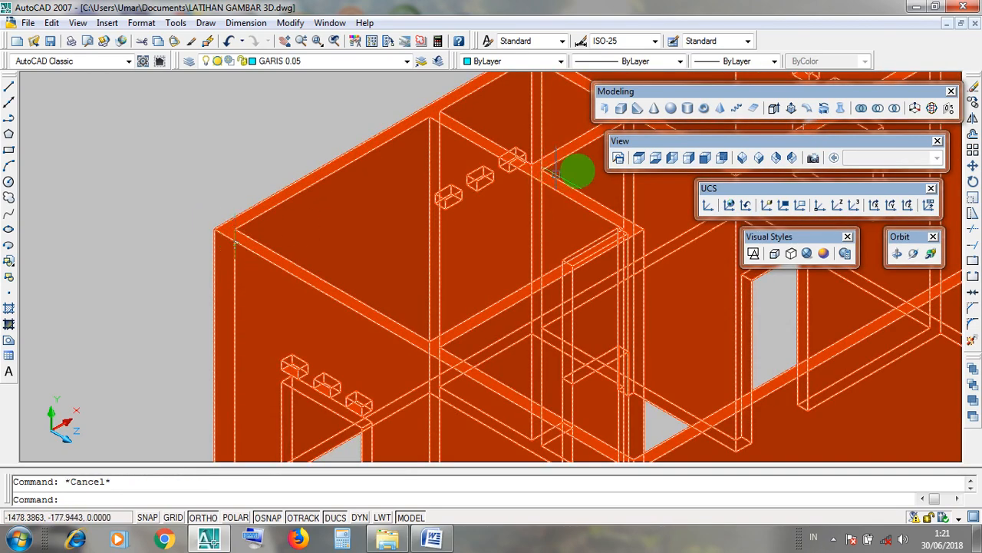
Step: Set the UCS back to World
{"action": "left_click", "coordinate": [622, 143]}
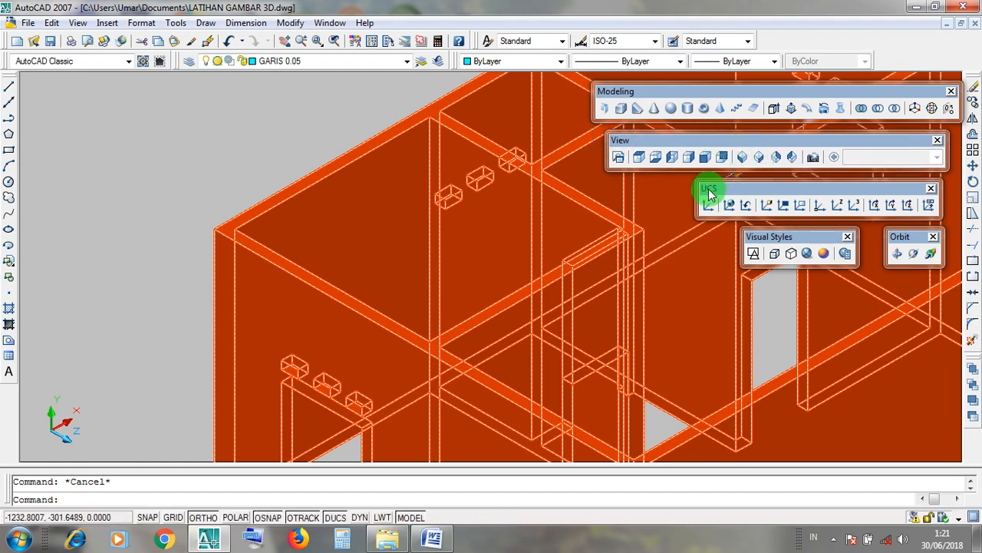
{"action": "left_click_drag", "start_coordinate": [708, 193], "coordinate": [707, 192]}
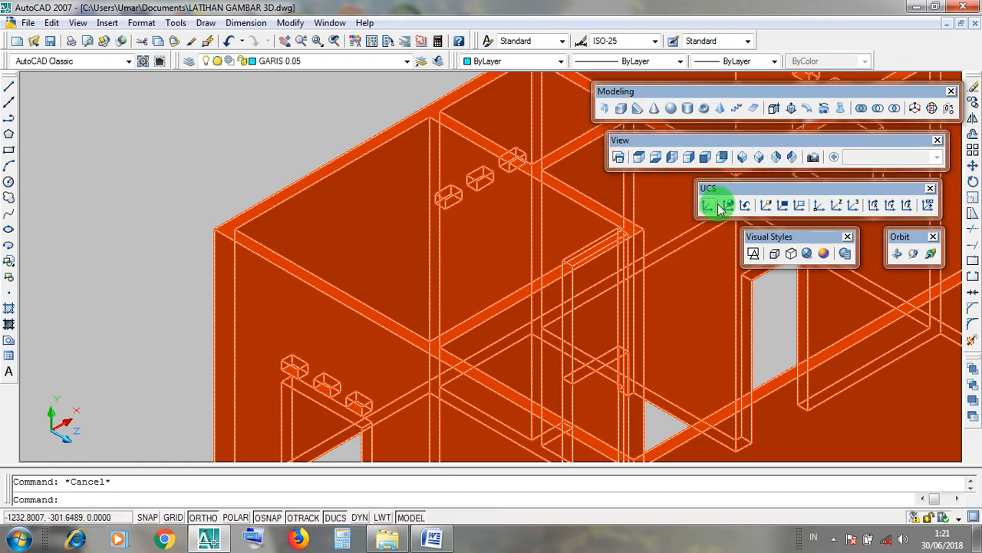
{"action": "left_click", "coordinate": [729, 206]}
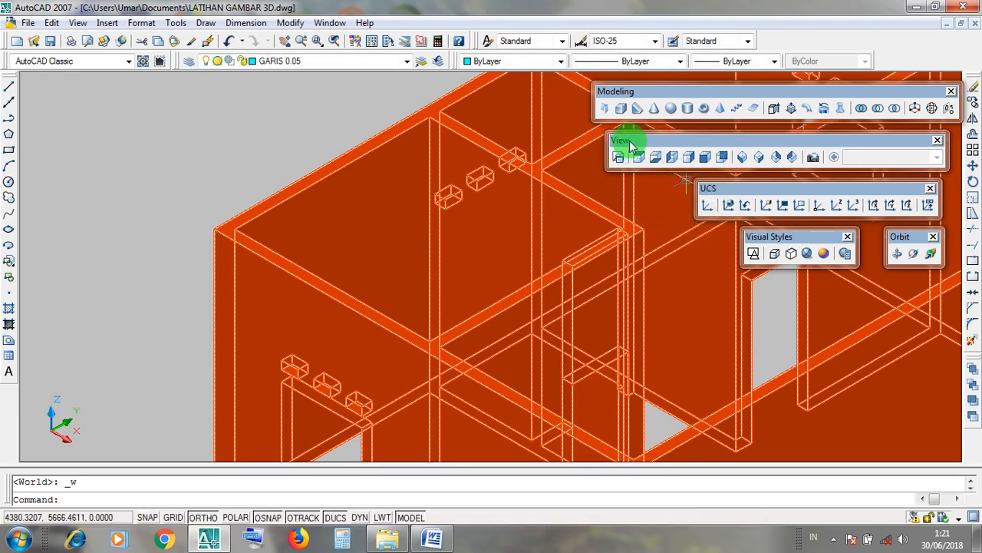
{"action": "left_click", "coordinate": [756, 159]}
Step: Examine the house walls' outer upper corner in the World UCS with a selection window around it
{"action": "scroll", "coordinate": [204, 215], "scroll_direction": "down", "scroll_amount": 5}
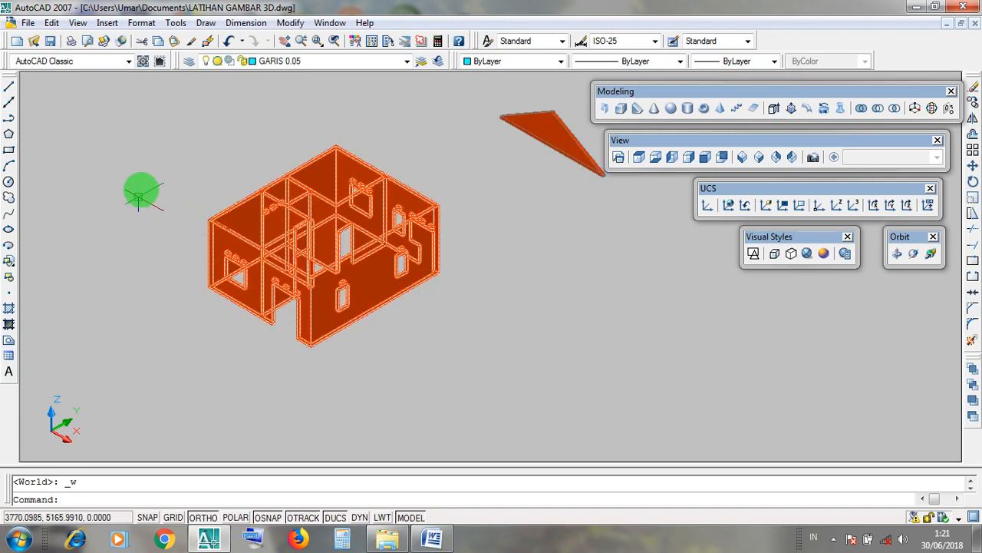
{"action": "scroll", "coordinate": [198, 200], "scroll_direction": "up", "scroll_amount": 5}
{"action": "middle_click_drag", "start_coordinate": [198, 199], "coordinate": [173, 113]}
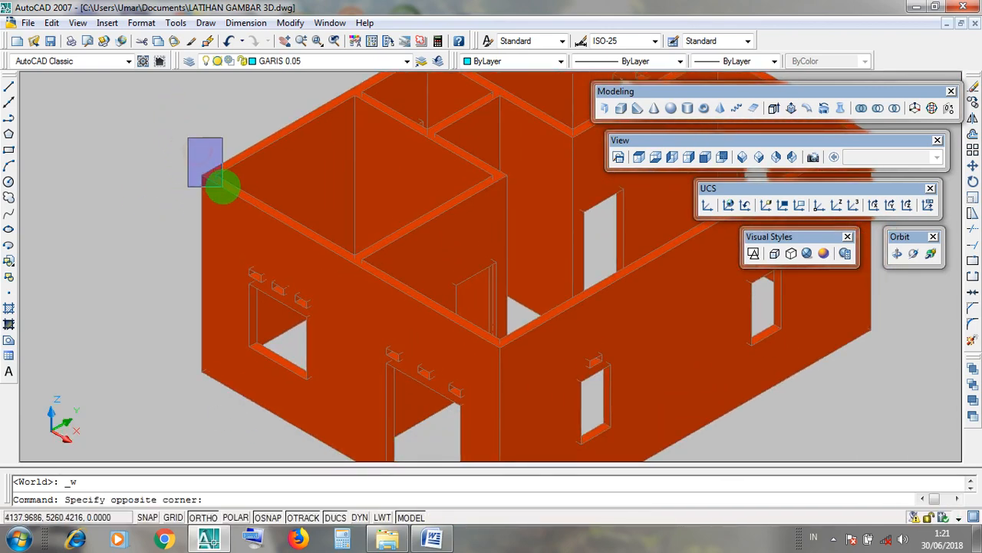
{"action": "left_click", "coordinate": [228, 192]}
{"action": "left_click", "coordinate": [190, 164]}
{"action": "left_click", "coordinate": [202, 171]}
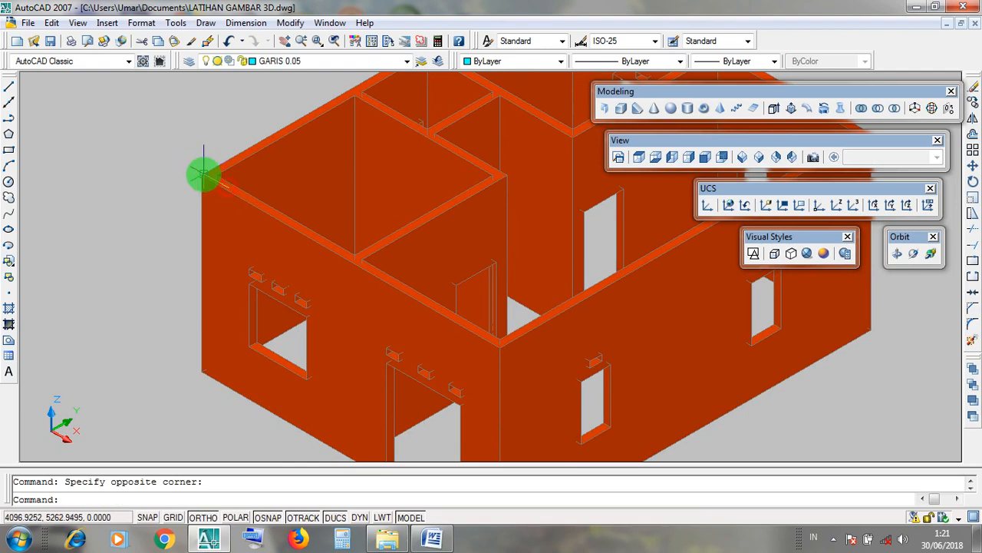
{"action": "scroll", "coordinate": [198, 174], "scroll_direction": "up", "scroll_amount": 5}
{"action": "scroll", "coordinate": [192, 175], "scroll_direction": "down", "scroll_amount": 6}
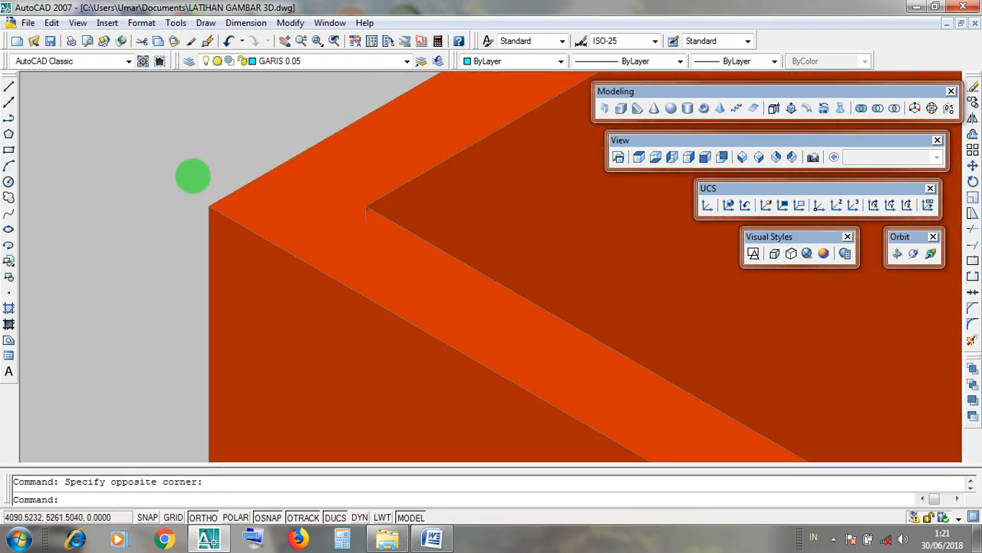
Step: Select the house walls with a selection around the enlarged outer corner, and clear the selection
{"action": "scroll", "coordinate": [192, 176], "scroll_direction": "up", "scroll_amount": 5}
{"action": "left_click", "coordinate": [192, 176]}
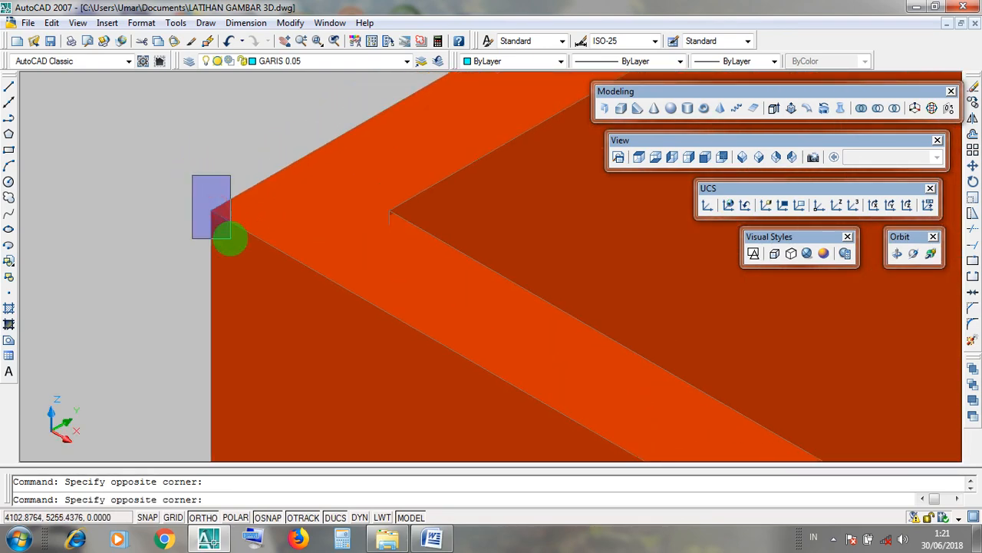
{"action": "left_click", "coordinate": [231, 238]}
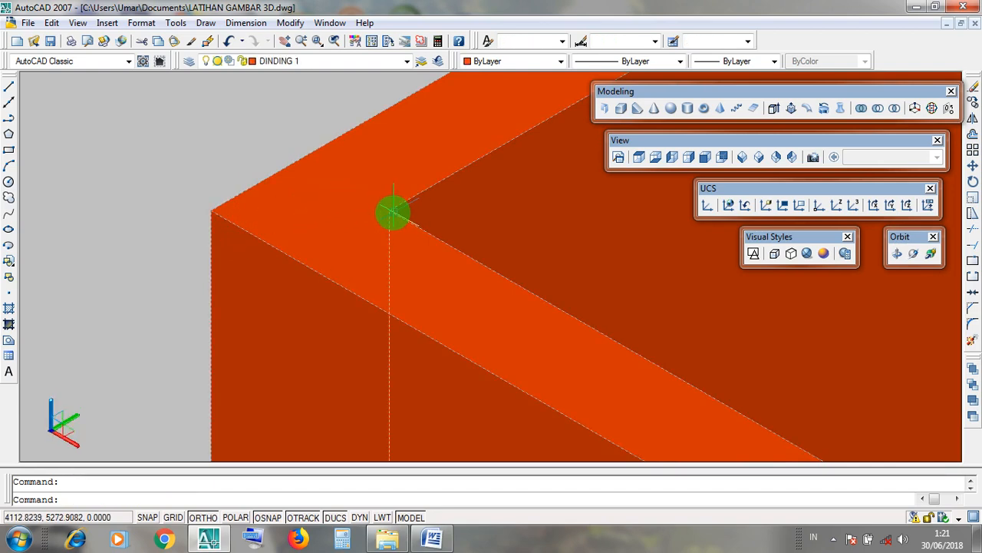
{"action": "key", "text": "Escape"}
Step: Recheck the outer wall corner with two selection windows and set the visual style to 2D Wireframe
{"action": "left_click", "coordinate": [182, 184]}
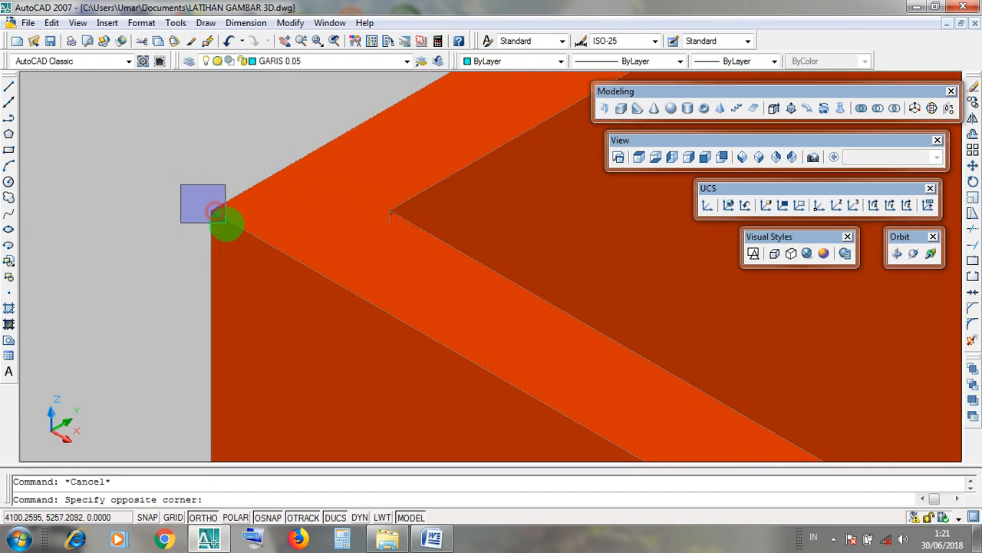
{"action": "left_click", "coordinate": [223, 220]}
{"action": "left_click", "coordinate": [187, 185]}
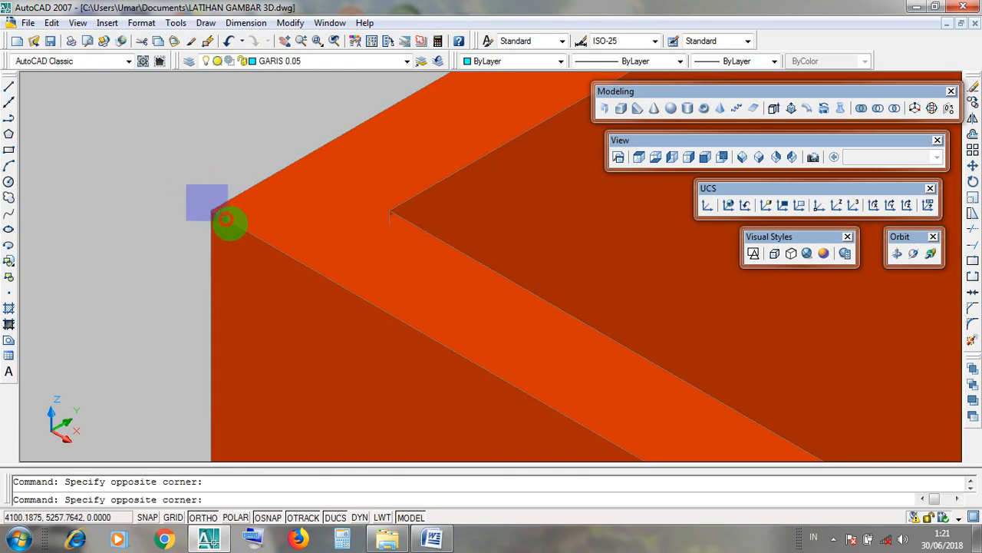
{"action": "left_click", "coordinate": [227, 220]}
{"action": "scroll", "coordinate": [233, 222], "scroll_direction": "down", "scroll_amount": 4}
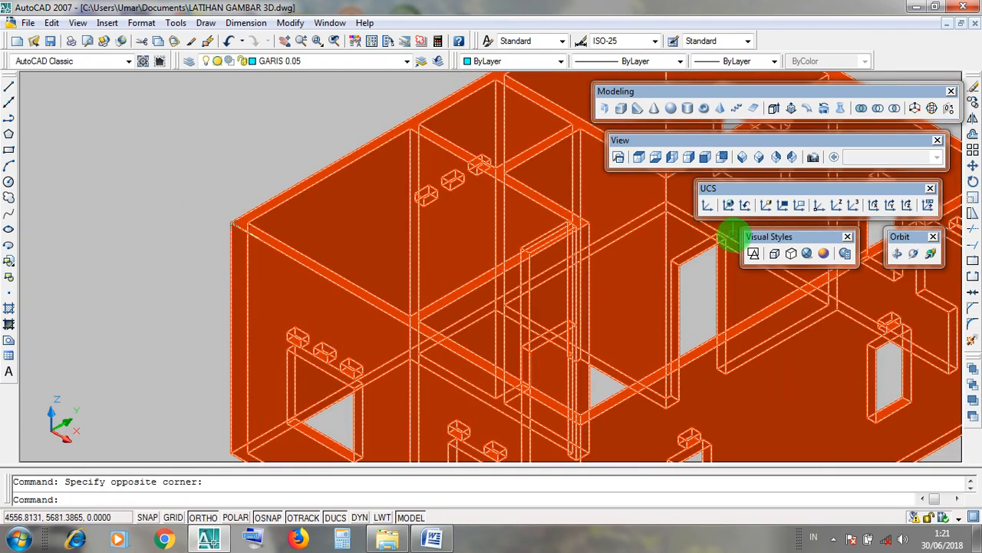
{"action": "left_click", "coordinate": [756, 253]}
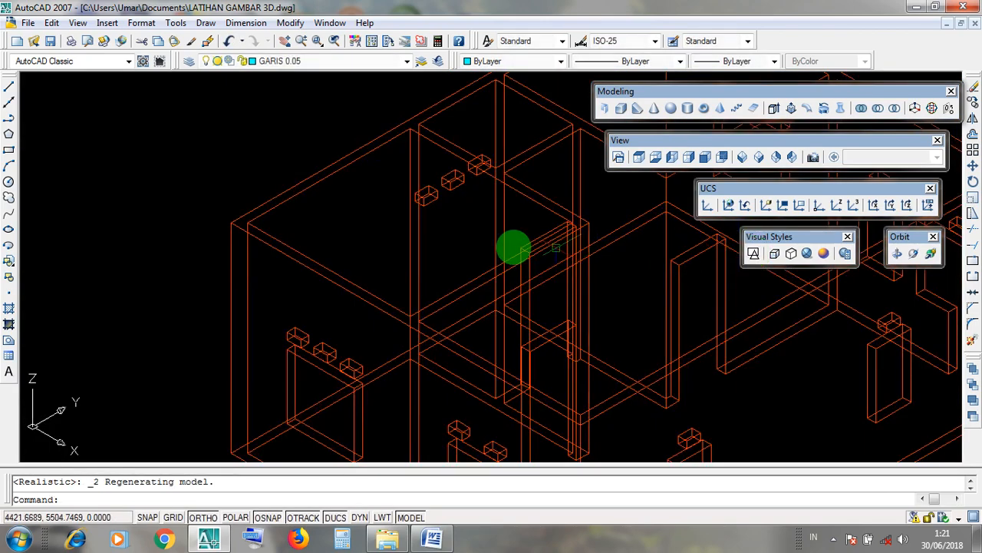
Step: Examine the house walls' outer upper corner in 2D Wireframe, marking it with a small selection window
{"action": "scroll", "coordinate": [219, 219], "scroll_direction": "up", "scroll_amount": 4}
{"action": "left_click", "coordinate": [228, 216]}
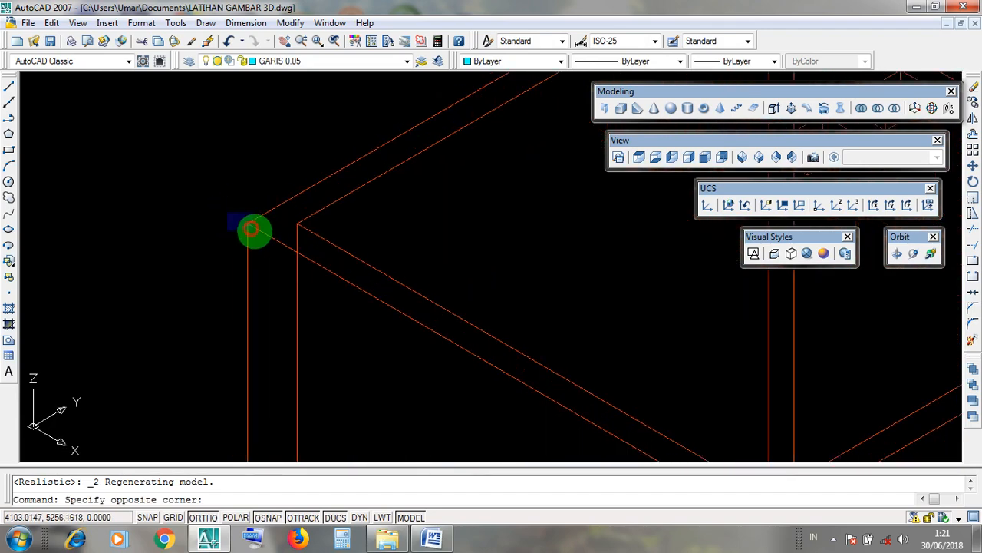
{"action": "left_click", "coordinate": [253, 222]}
{"action": "scroll", "coordinate": [263, 233], "scroll_direction": "down", "scroll_amount": 8}
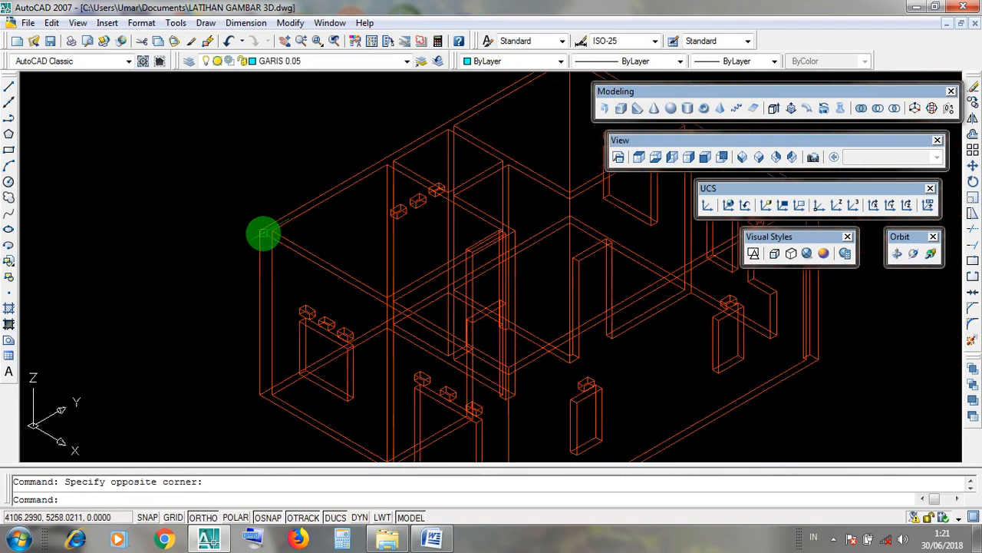
Step: Examine the matching lower outer corner of the separate gable wall, marking it with selection windows
{"action": "scroll", "coordinate": [363, 224], "scroll_direction": "up", "scroll_amount": 8}
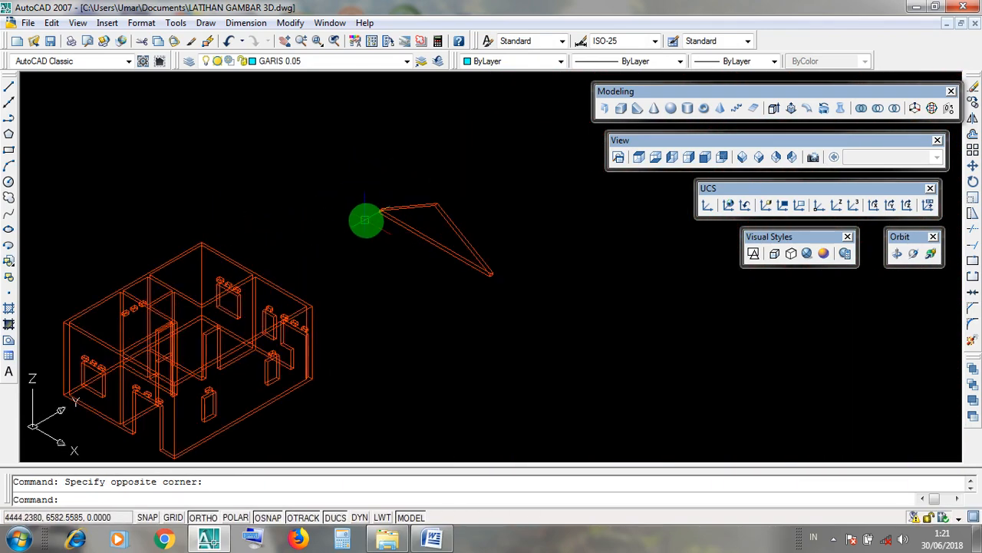
{"action": "scroll", "coordinate": [415, 177], "scroll_direction": "down", "scroll_amount": 8}
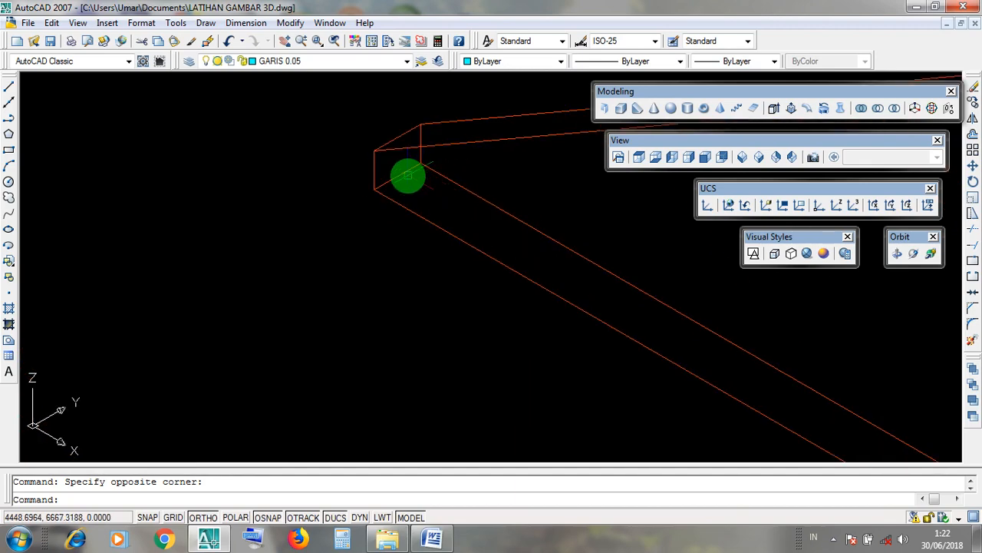
{"action": "middle_click_drag", "start_coordinate": [420, 233], "coordinate": [410, 237]}
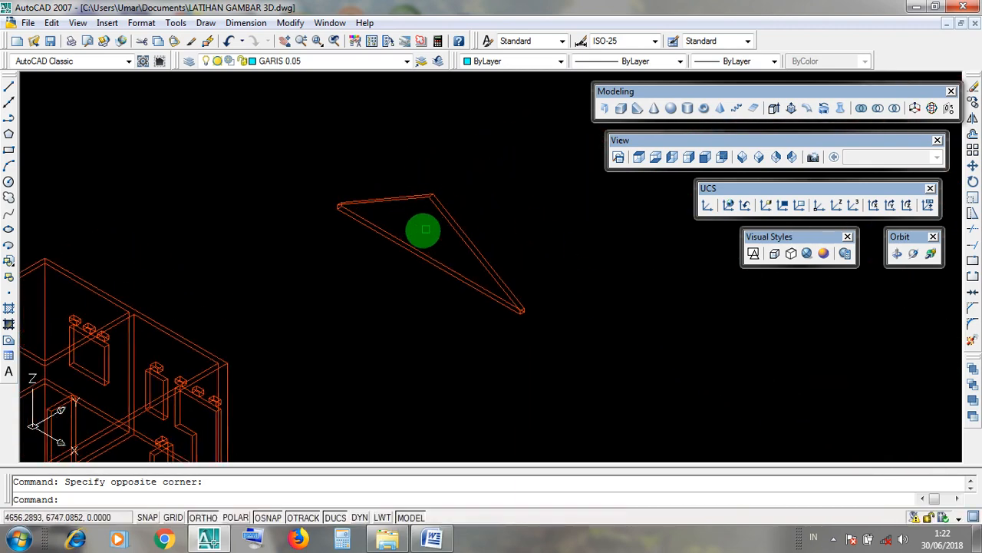
{"action": "scroll", "coordinate": [413, 224], "scroll_direction": "up", "scroll_amount": 5}
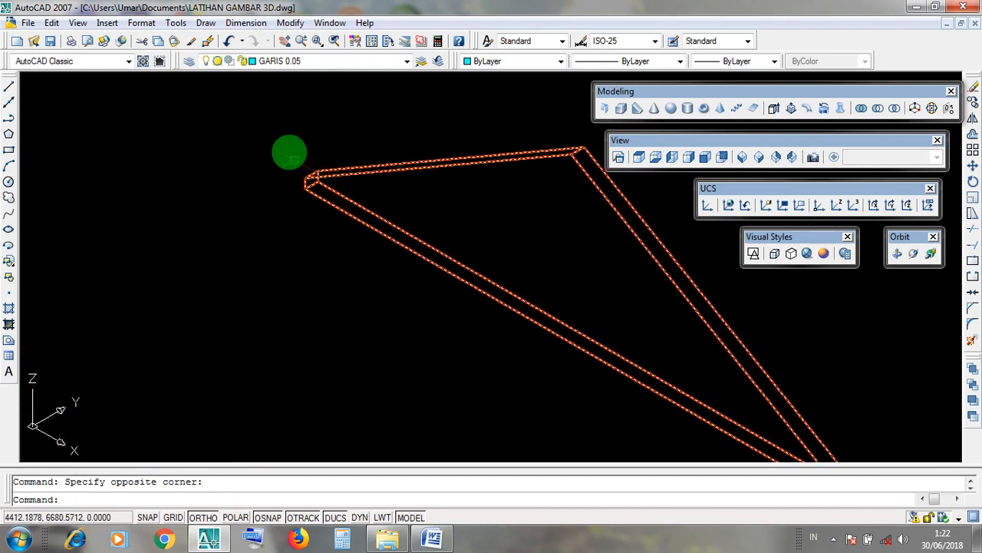
{"action": "left_click", "coordinate": [287, 146]}
{"action": "left_click", "coordinate": [287, 151]}
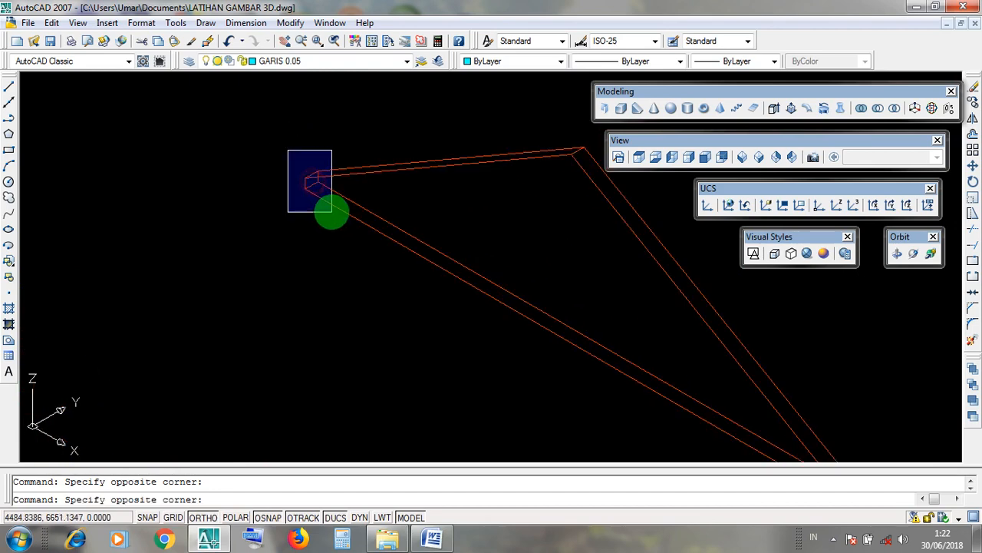
{"action": "left_click", "coordinate": [331, 211]}
{"action": "left_click", "coordinate": [291, 146]}
{"action": "scroll", "coordinate": [307, 192], "scroll_direction": "up", "scroll_amount": 5}
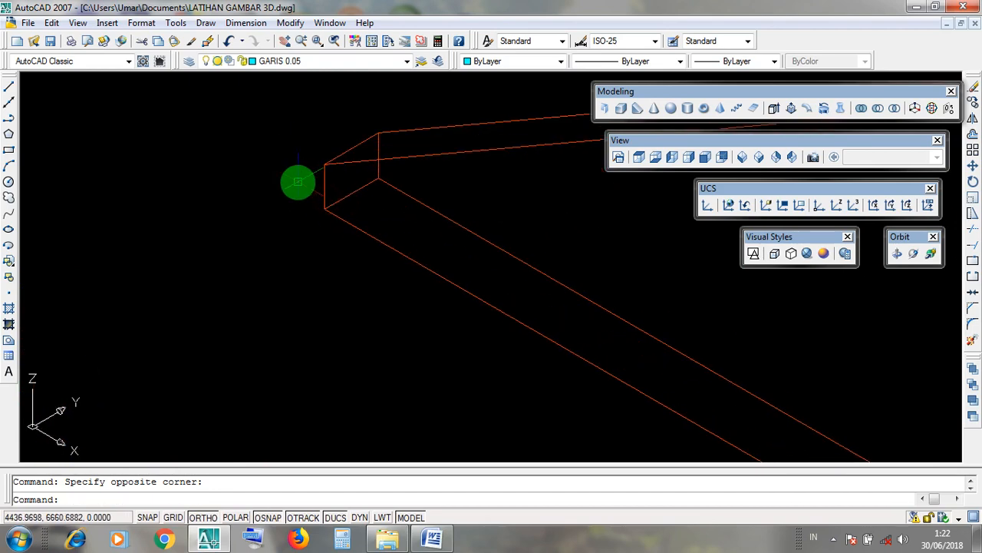
{"action": "left_click", "coordinate": [313, 195]}
{"action": "left_click", "coordinate": [372, 257]}
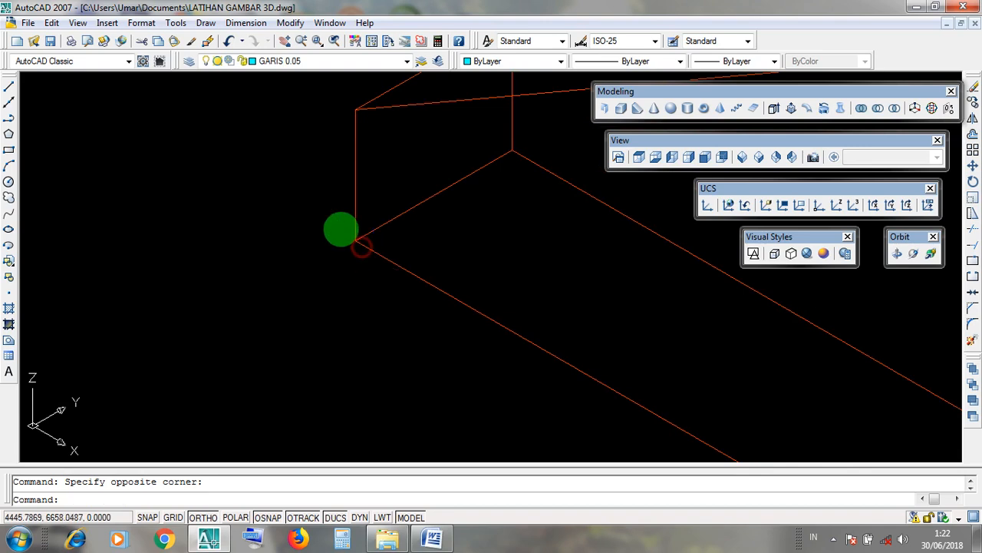
{"action": "left_click", "coordinate": [340, 228]}
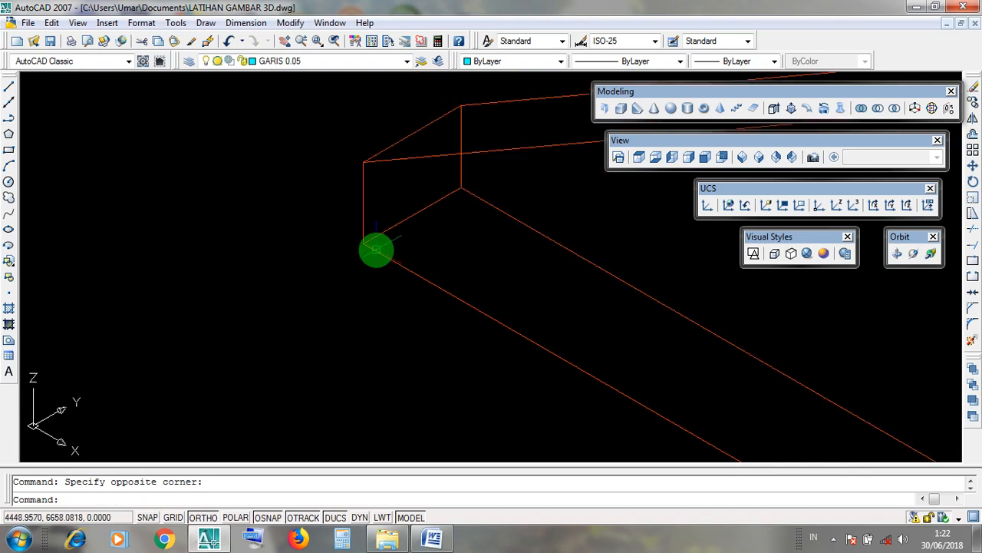
Step: Inspect the gable wall's corner in the Realistic visual style, clear the selection and return to 2D Wireframe
{"action": "left_click", "coordinate": [807, 253]}
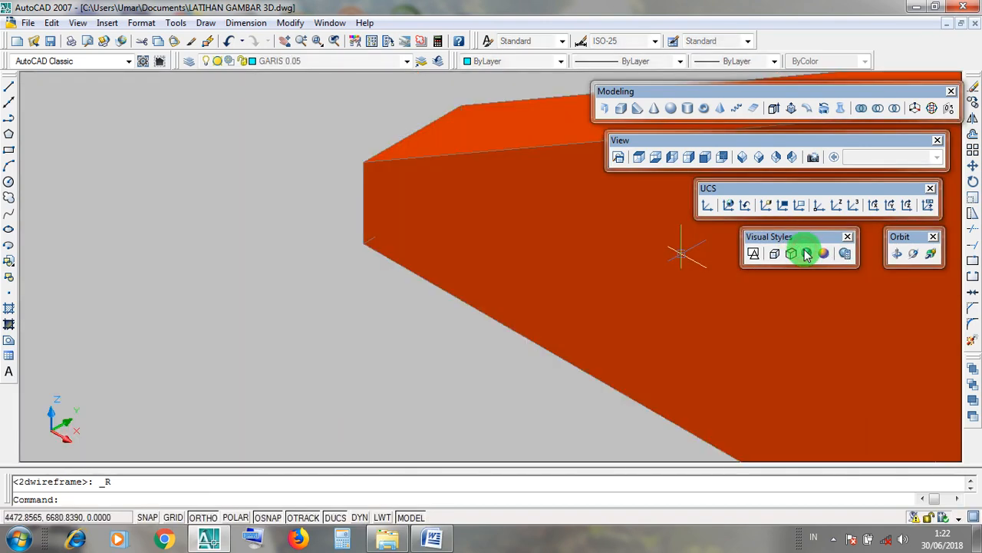
{"action": "left_click", "coordinate": [364, 249]}
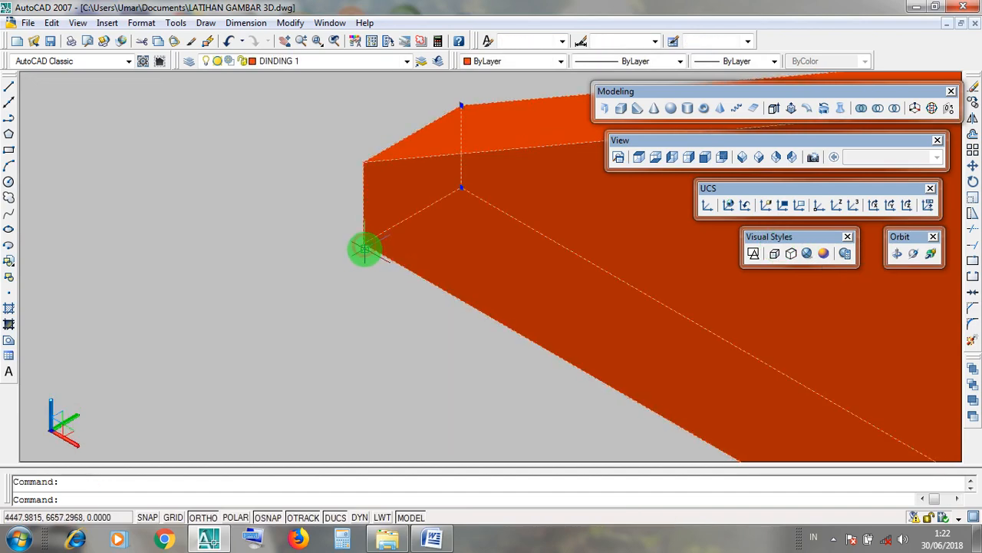
{"action": "key", "text": "Escape"}
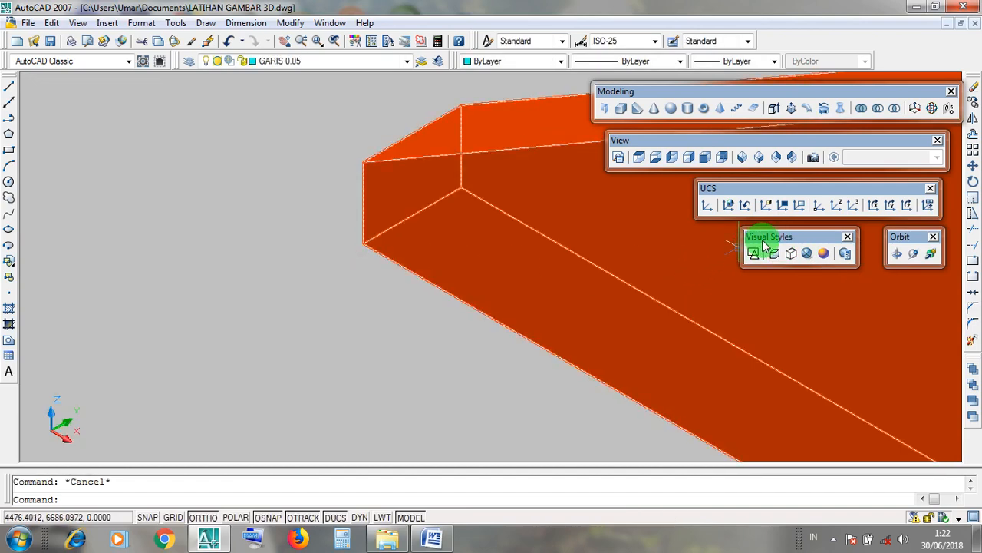
{"action": "left_click_drag", "start_coordinate": [760, 239], "coordinate": [764, 242]}
{"action": "left_click", "coordinate": [753, 253]}
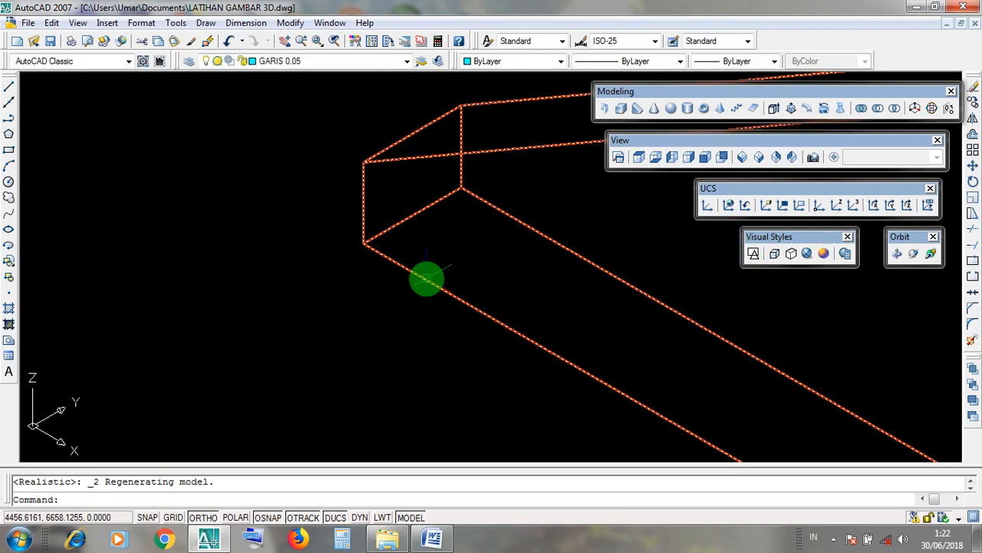
Step: Turn Ortho off with the gable wall and the house walls in view
{"action": "scroll", "coordinate": [431, 277], "scroll_direction": "down", "scroll_amount": 5}
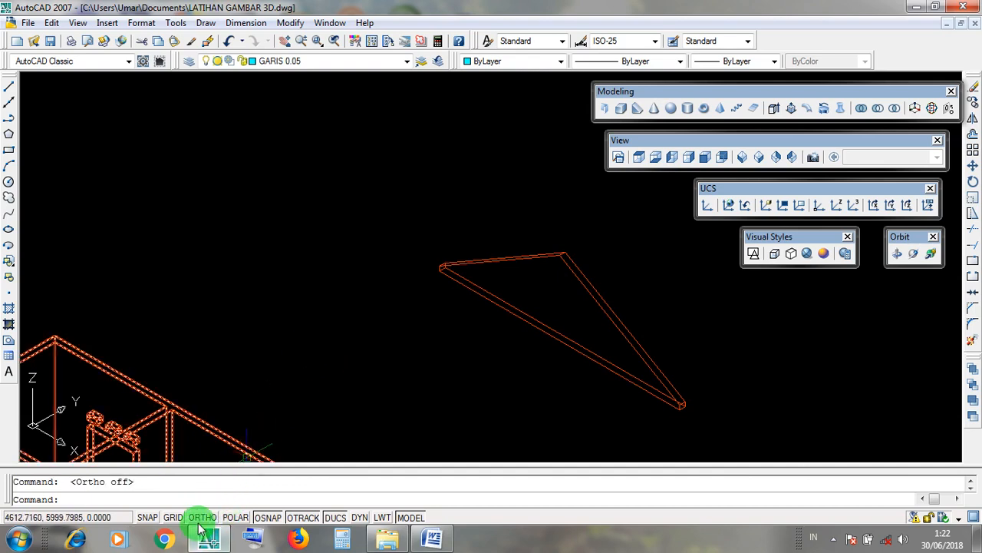
{"action": "left_click", "coordinate": [290, 23]}
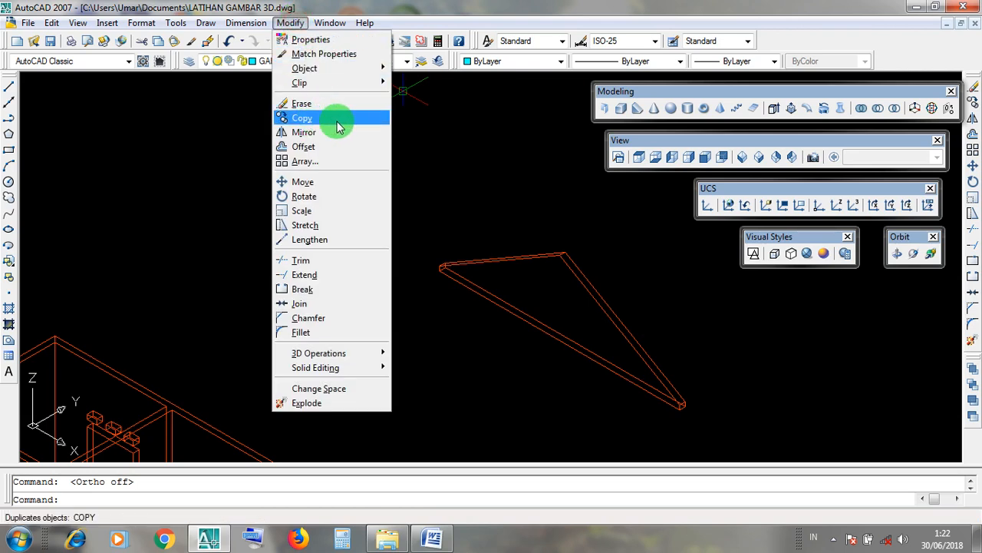
{"action": "left_click", "coordinate": [467, 184]}
{"action": "left_click", "coordinate": [465, 182]}
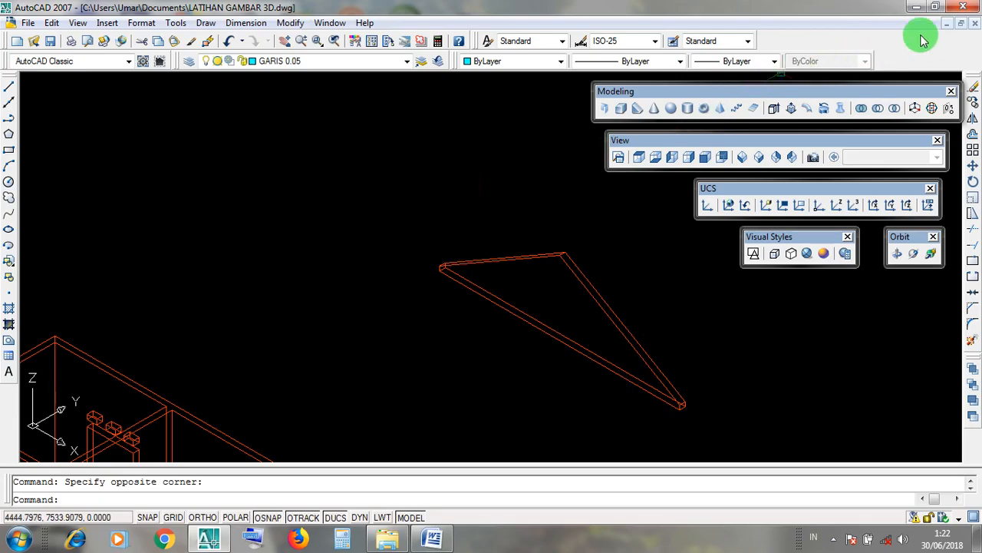
Step: Switch to Word, read the COPY notes on selecting, copying and using Ortho, and return to the AutoCAD drawing
{"action": "left_click", "coordinate": [917, 9]}
{"action": "left_click", "coordinate": [433, 540]}
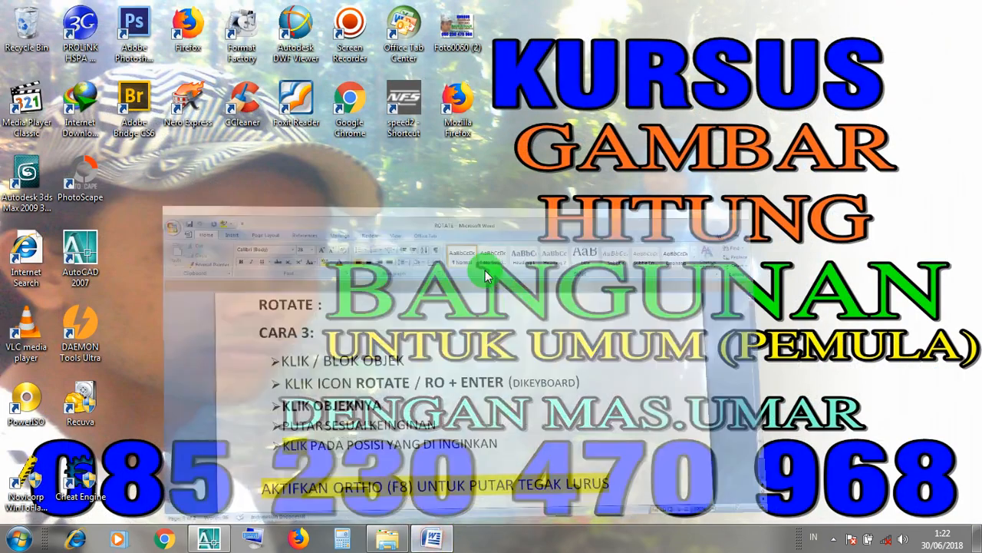
{"action": "left_click", "coordinate": [38, 113]}
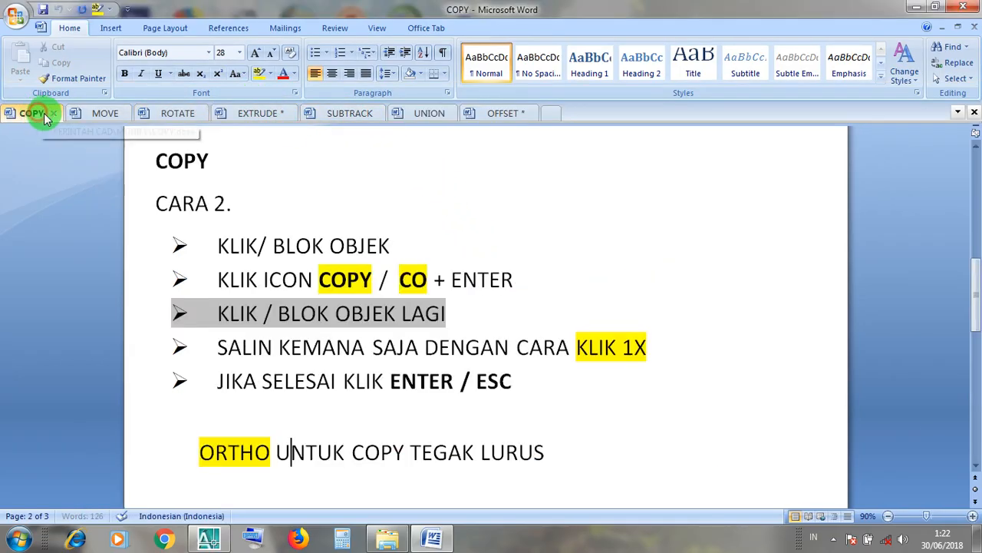
{"action": "left_click", "coordinate": [346, 246]}
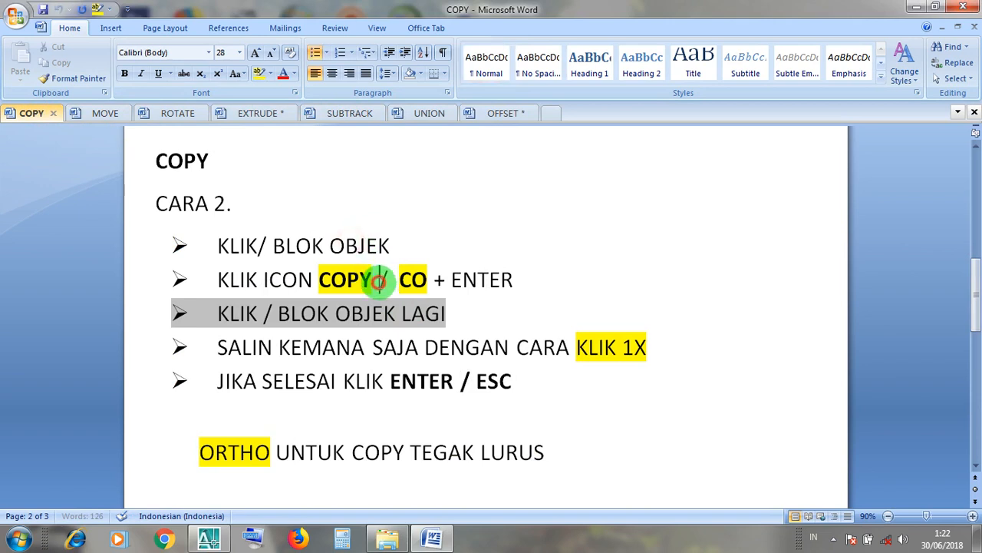
{"action": "left_click_drag", "start_coordinate": [379, 281], "coordinate": [230, 278]}
{"action": "left_click", "coordinate": [427, 280]}
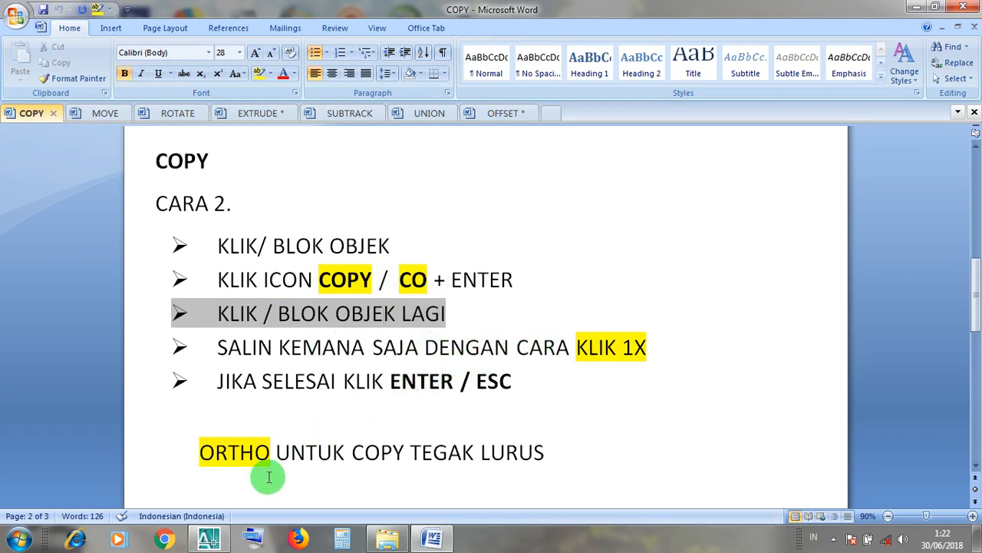
{"action": "left_click", "coordinate": [922, 9]}
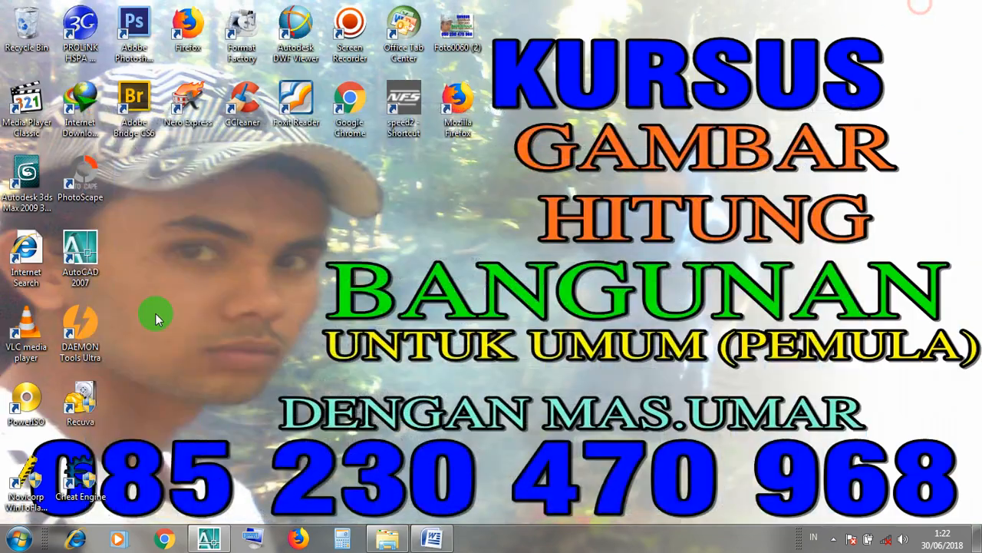
{"action": "left_click", "coordinate": [209, 539]}
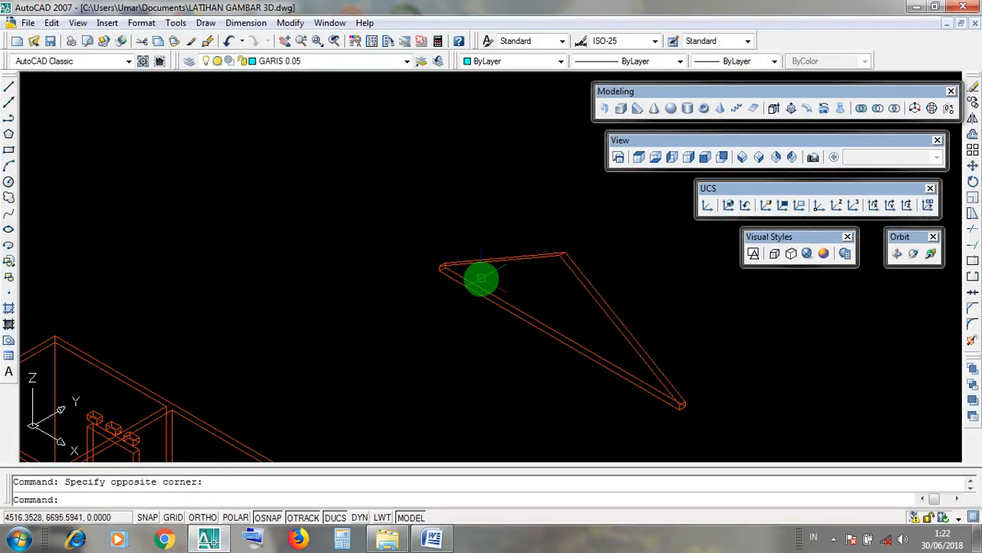
Step: Recheck the gable wall's lower outer corner as the copy's base point
{"action": "scroll", "coordinate": [481, 280], "scroll_direction": "up", "scroll_amount": 4}
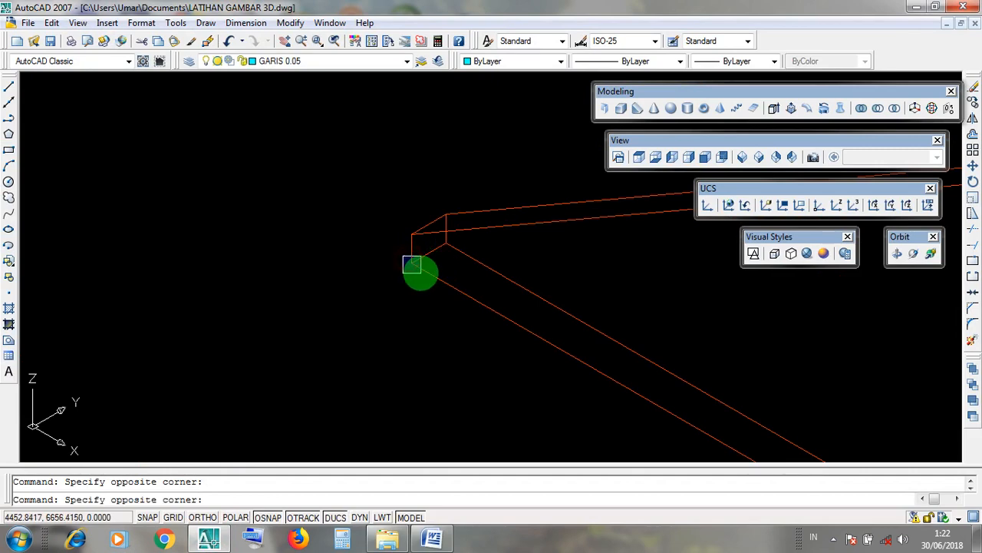
{"action": "scroll", "coordinate": [420, 272], "scroll_direction": "up", "scroll_amount": 3}
{"action": "left_click", "coordinate": [378, 226]}
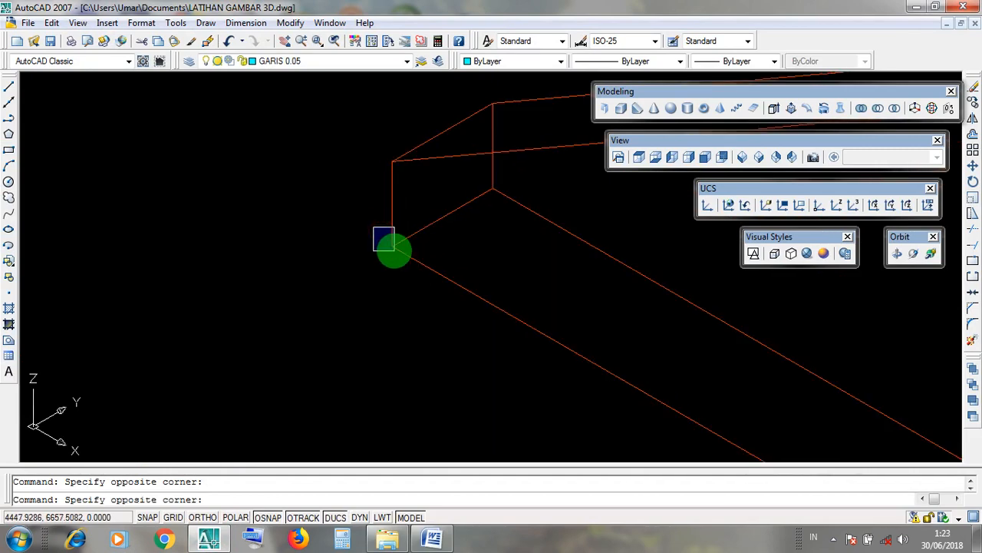
{"action": "scroll", "coordinate": [409, 259], "scroll_direction": "down", "scroll_amount": 6}
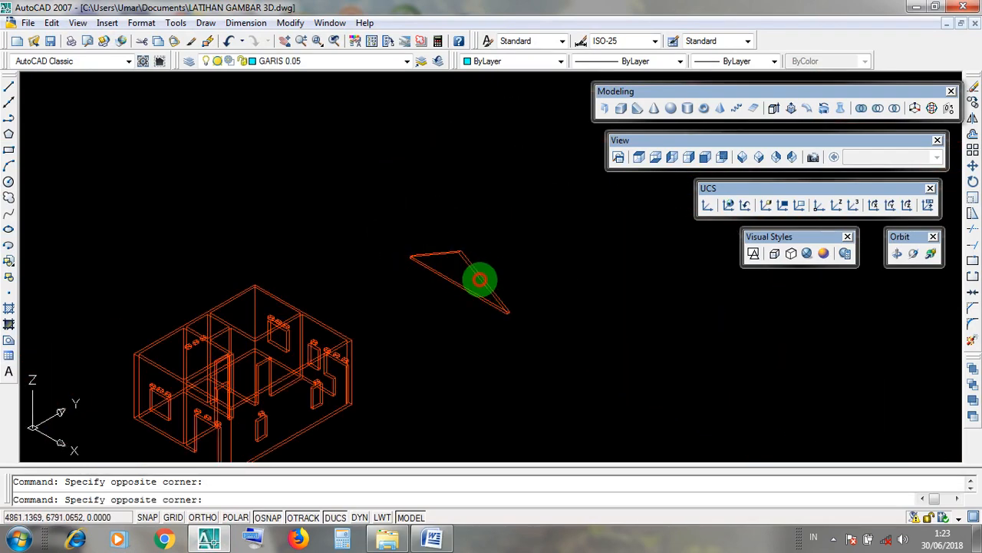
{"action": "left_click", "coordinate": [499, 285]}
{"action": "left_click", "coordinate": [399, 259]}
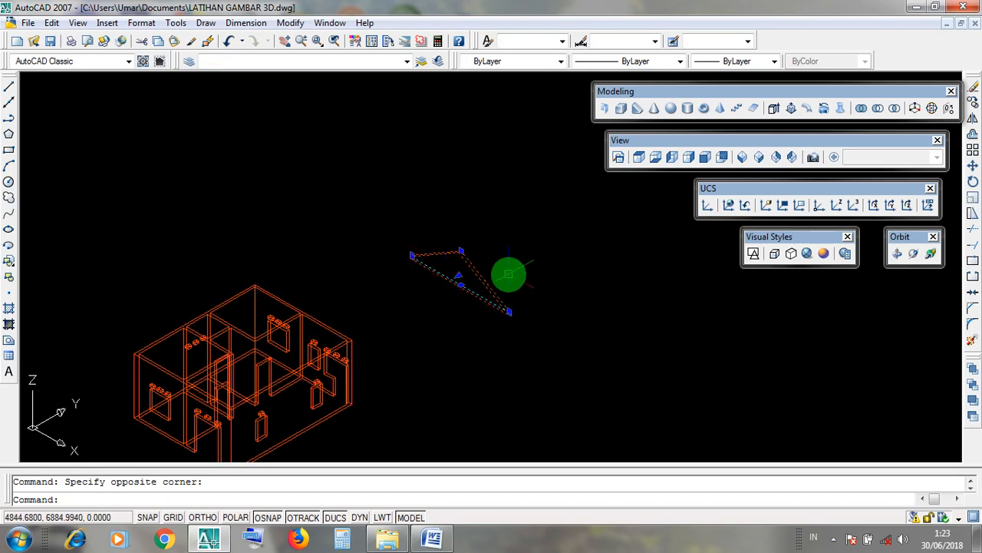
{"action": "key", "text": "Escape"}
{"action": "left_click", "coordinate": [479, 273]}
{"action": "scroll", "coordinate": [391, 248], "scroll_direction": "up", "scroll_amount": 4}
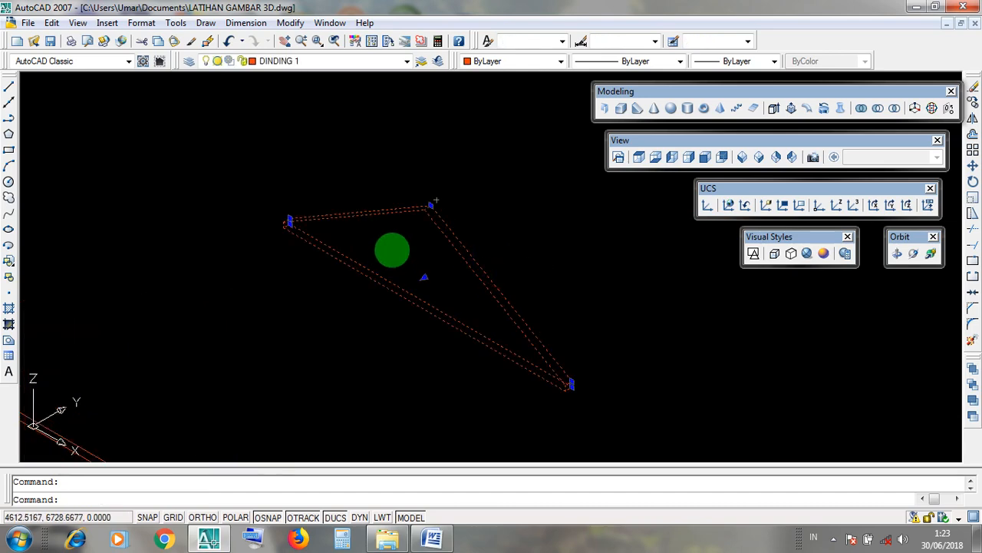
{"action": "key", "text": "Escape"}
Step: Start a Copy of the original gable wall, using its lower outer corner endpoint as the base point
{"action": "left_click", "coordinate": [481, 274]}
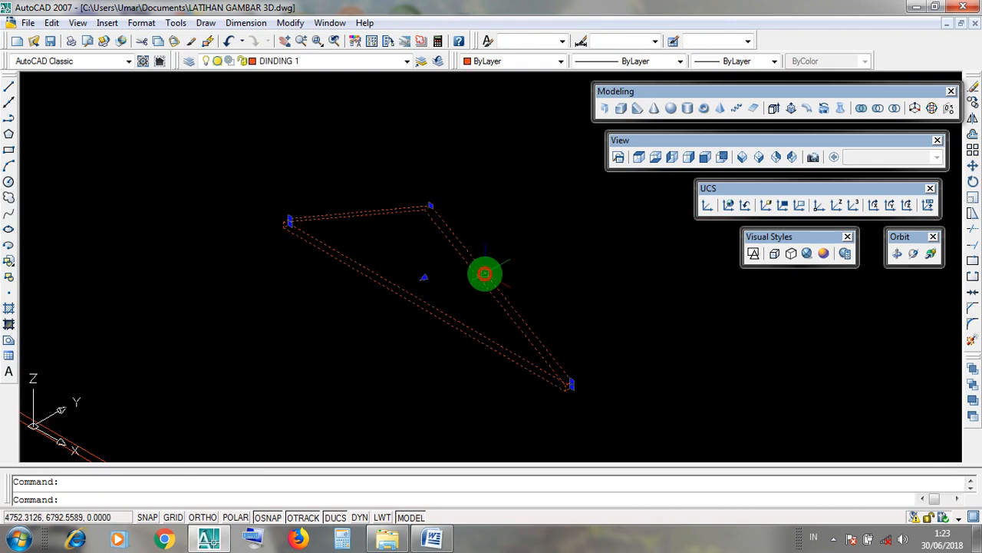
{"action": "left_click", "coordinate": [524, 276]}
{"action": "left_click", "coordinate": [456, 265]}
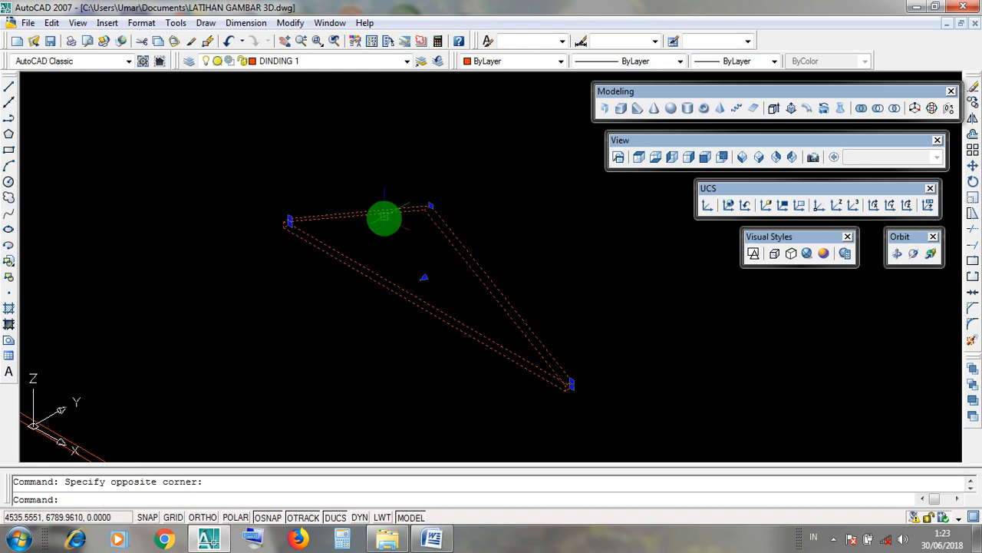
{"action": "left_click", "coordinate": [290, 23]}
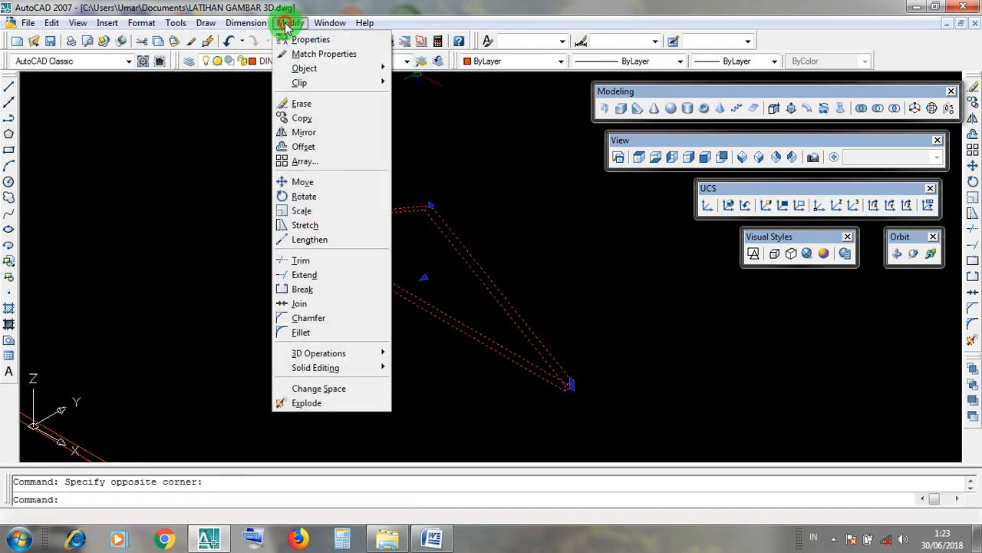
{"action": "left_click", "coordinate": [288, 23]}
{"action": "left_click", "coordinate": [288, 23]}
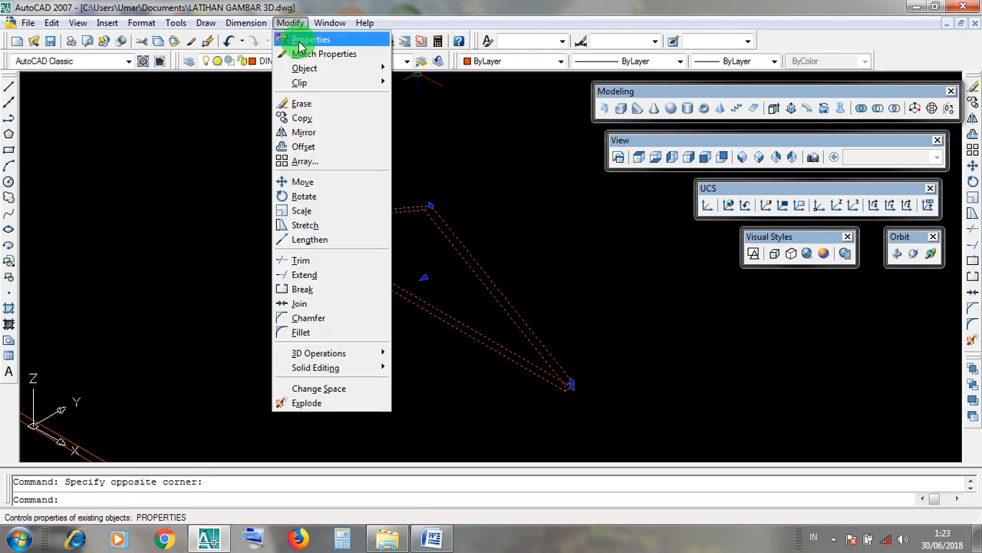
{"action": "left_click", "coordinate": [338, 121]}
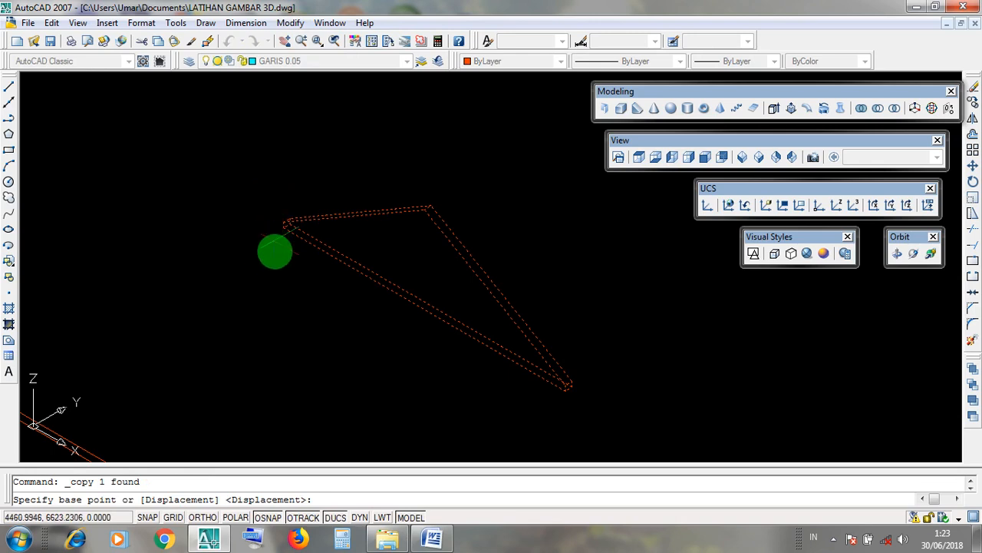
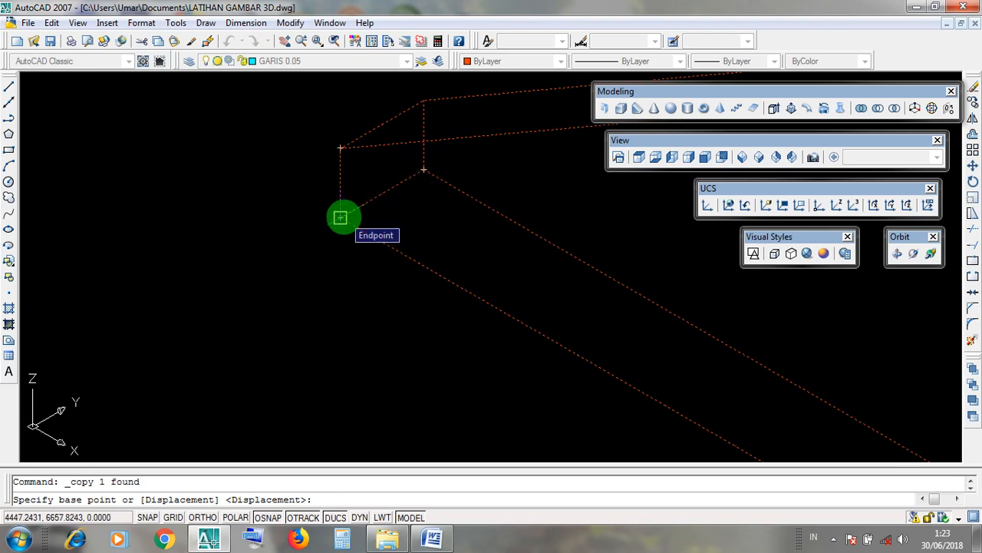
{"action": "left_click", "coordinate": [340, 217]}
Step: Place the gable wall copy on the outer upper corner of the house's front wall and finish copying
{"action": "scroll", "coordinate": [344, 217], "scroll_direction": "down", "scroll_amount": 6}
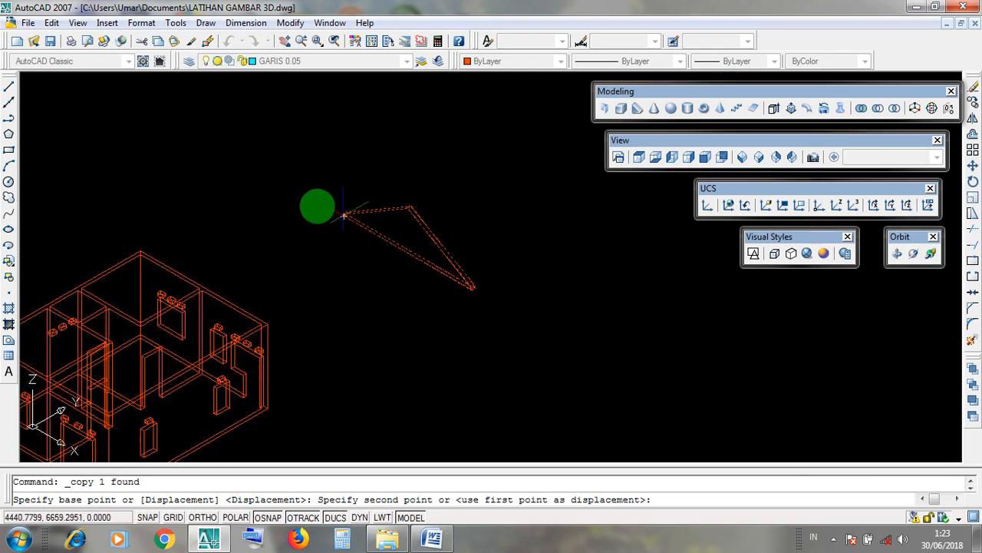
{"action": "middle_click_drag", "start_coordinate": [119, 252], "coordinate": [326, 142]}
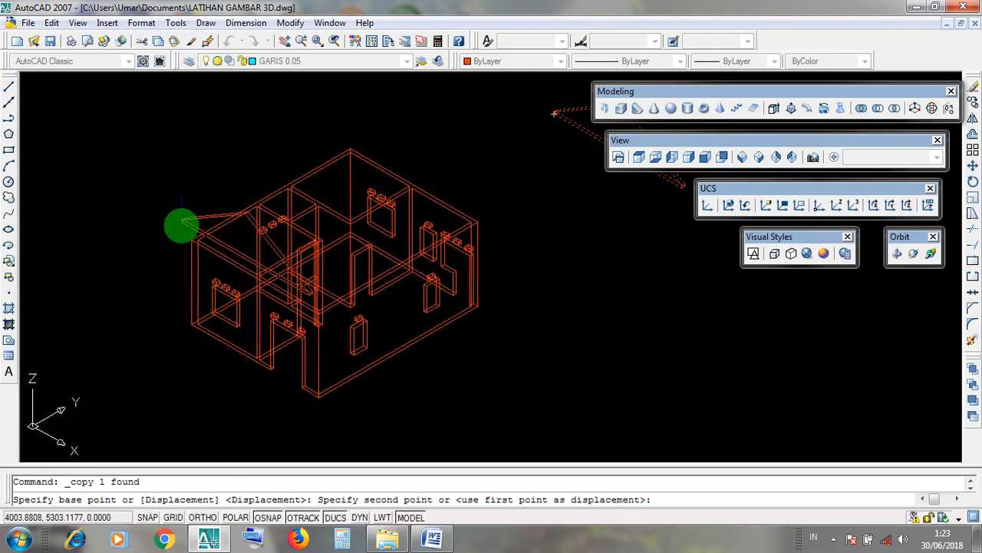
{"action": "scroll", "coordinate": [184, 223], "scroll_direction": "up", "scroll_amount": 4}
{"action": "scroll", "coordinate": [204, 224], "scroll_direction": "up", "scroll_amount": 5}
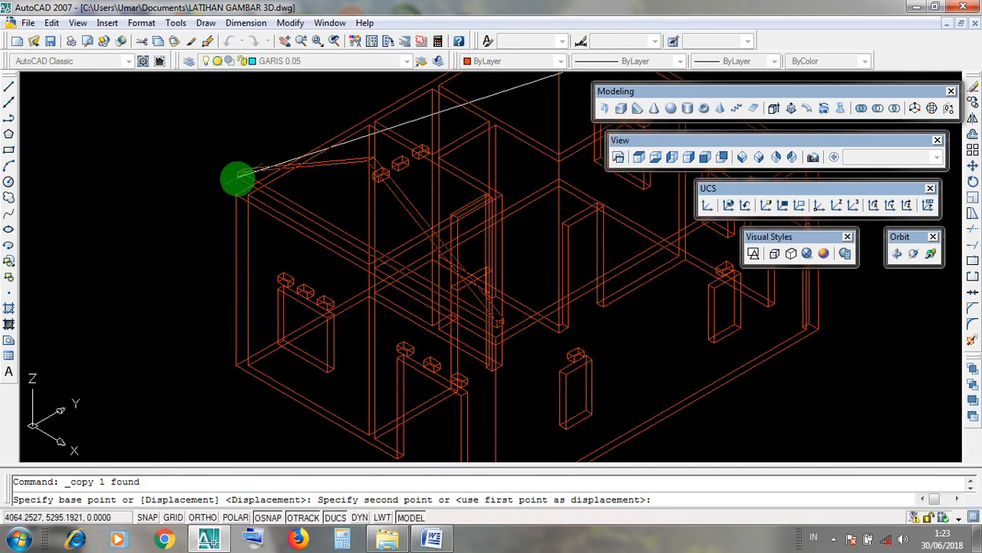
{"action": "scroll", "coordinate": [230, 225], "scroll_direction": "up", "scroll_amount": 5}
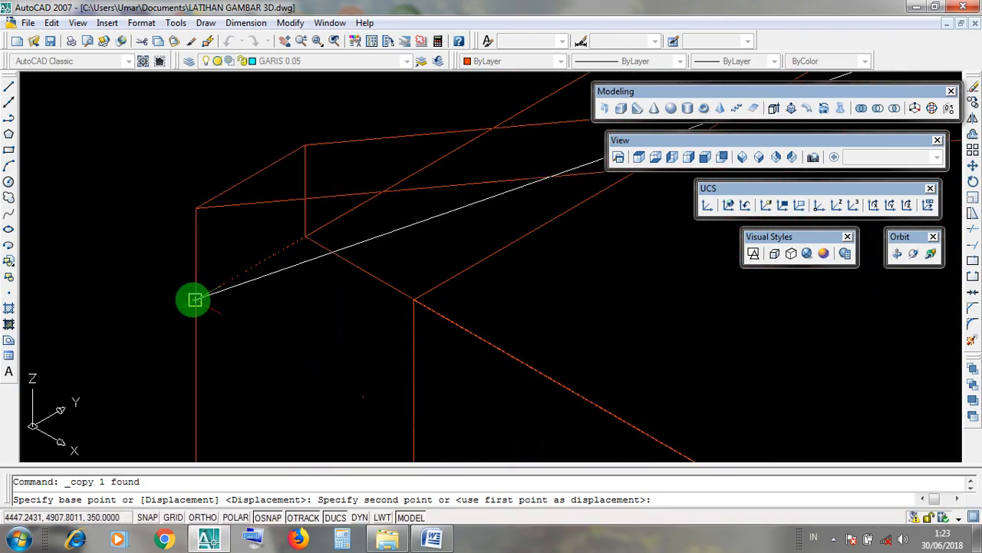
{"action": "left_click", "coordinate": [194, 298]}
{"action": "scroll", "coordinate": [230, 242], "scroll_direction": "down", "scroll_amount": 5}
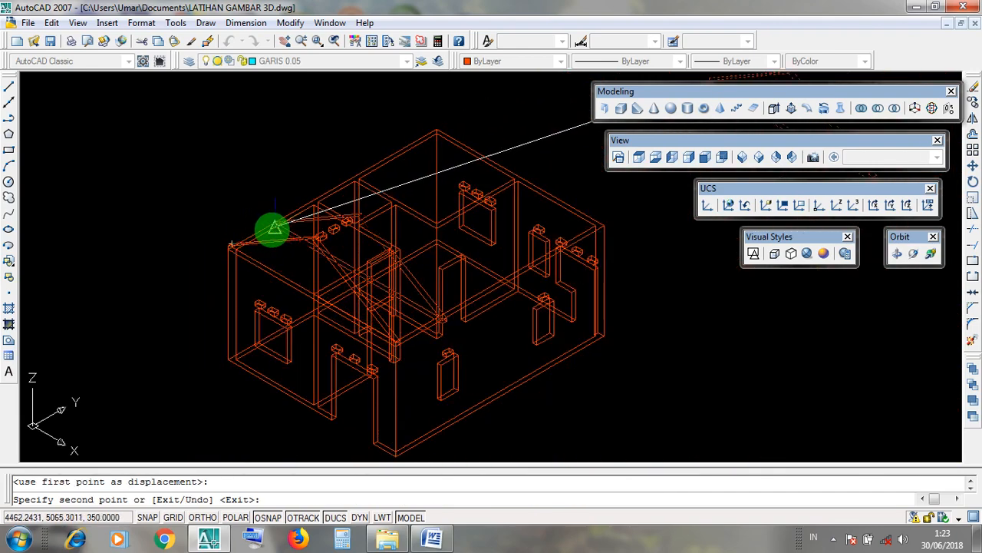
{"action": "key", "text": "Return"}
Step: Inspect the placed gable wall on the house in the Realistic visual style and return to 2D Wireframe
{"action": "middle_click_drag", "start_coordinate": [497, 281], "coordinate": [446, 261]}
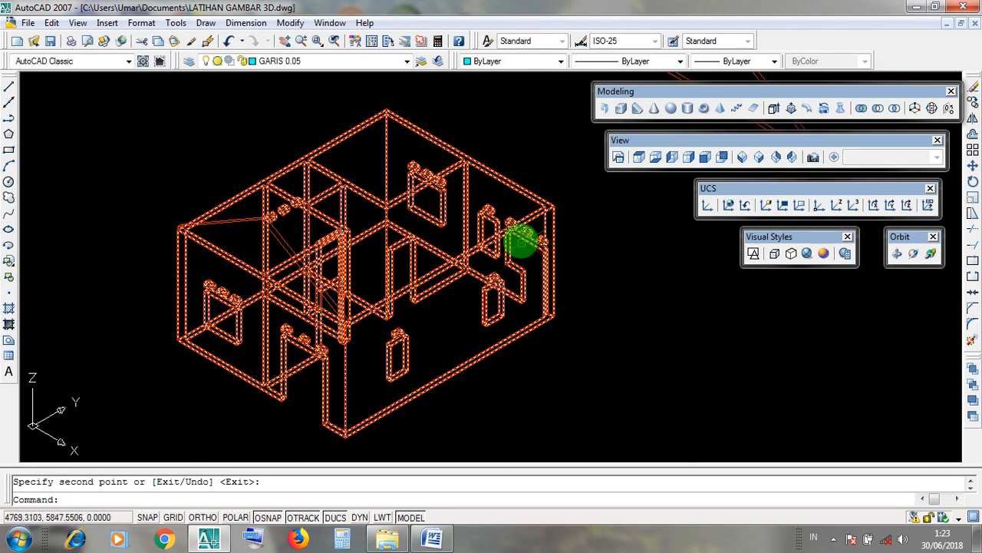
{"action": "left_click", "coordinate": [805, 253]}
{"action": "scroll", "coordinate": [59, 265], "scroll_direction": "up", "scroll_amount": 3}
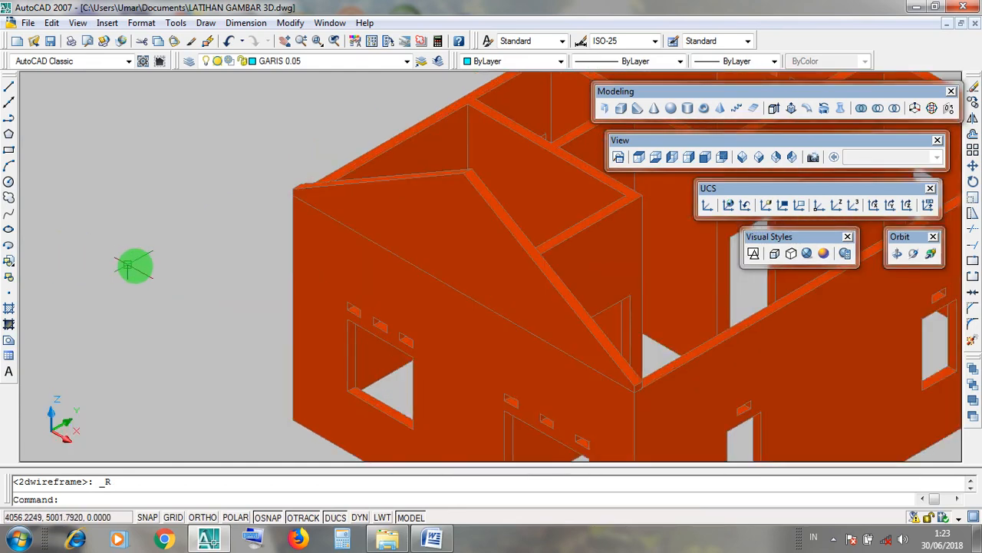
{"action": "middle_click_drag", "start_coordinate": [163, 268], "coordinate": [101, 211]}
{"action": "scroll", "coordinate": [127, 220], "scroll_direction": "down", "scroll_amount": 2}
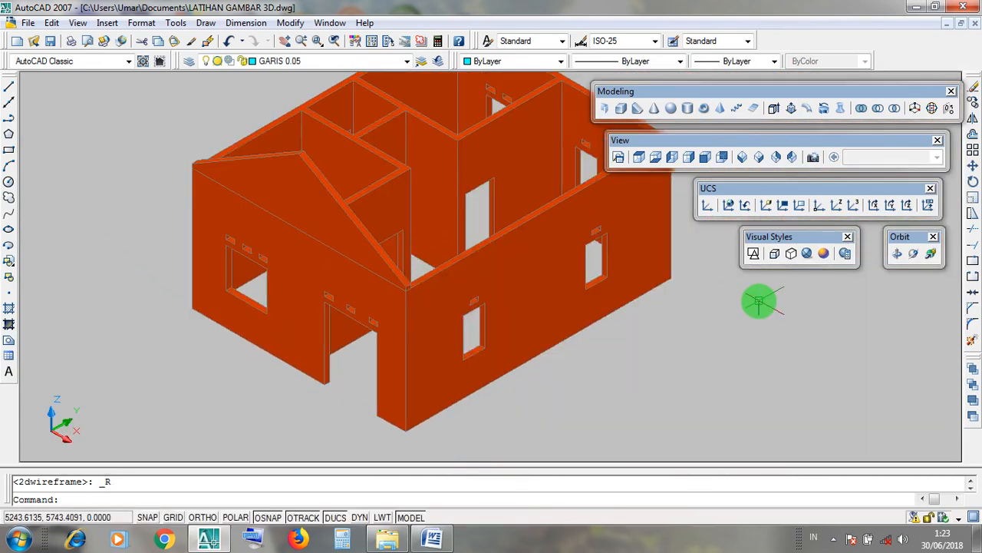
{"action": "middle_click_drag", "start_coordinate": [722, 311], "coordinate": [577, 367]}
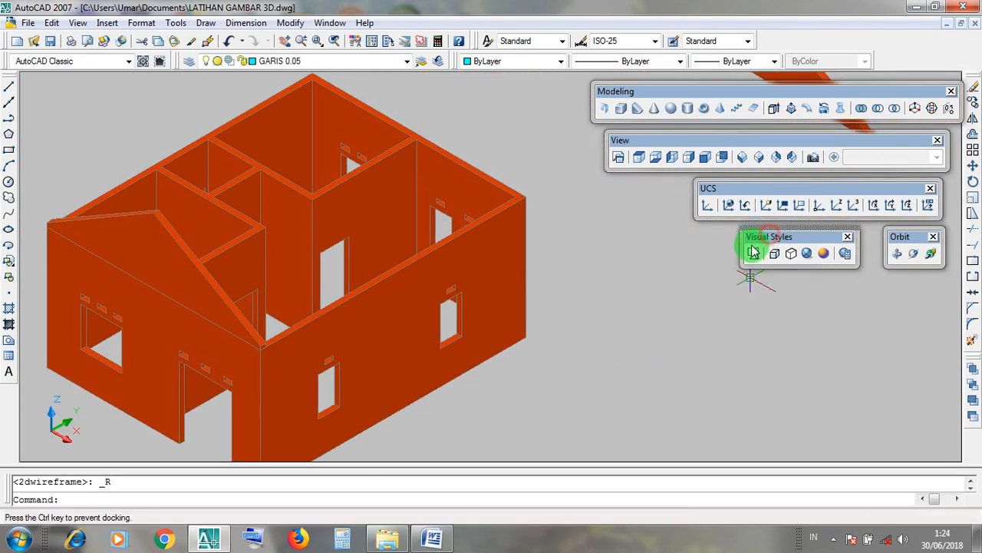
{"action": "left_click", "coordinate": [753, 253]}
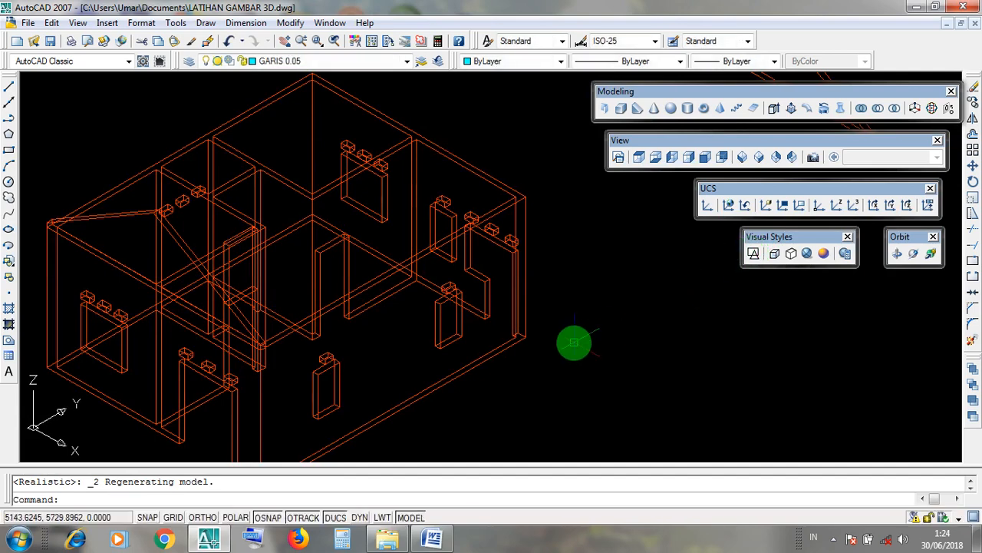
Step: Examine the original gable wall and the house's rear outer upper corner opposite the placed gable, leaving nothing selected
{"action": "scroll", "coordinate": [574, 343], "scroll_direction": "down", "scroll_amount": 2}
{"action": "middle_click_drag", "start_coordinate": [582, 255], "coordinate": [458, 346]}
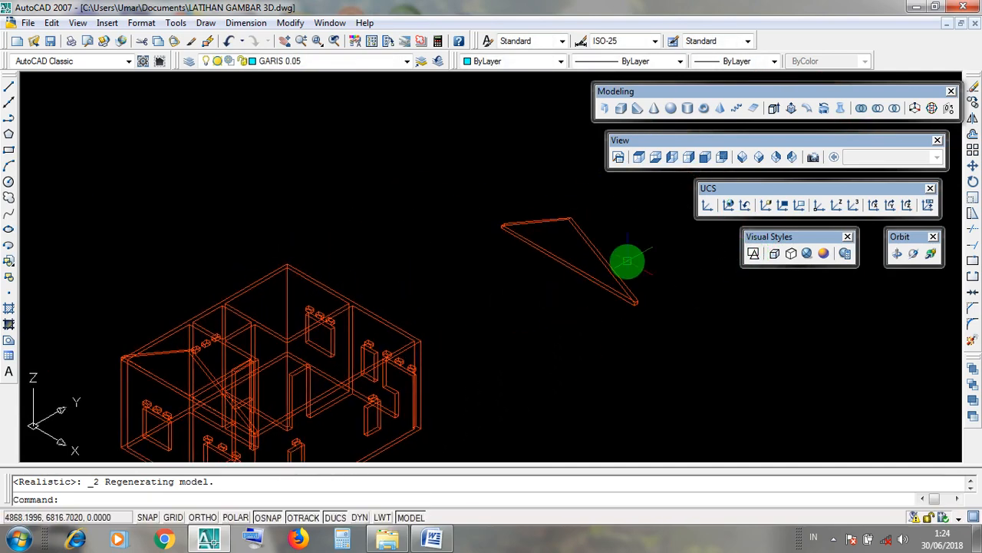
{"action": "left_click", "coordinate": [610, 268]}
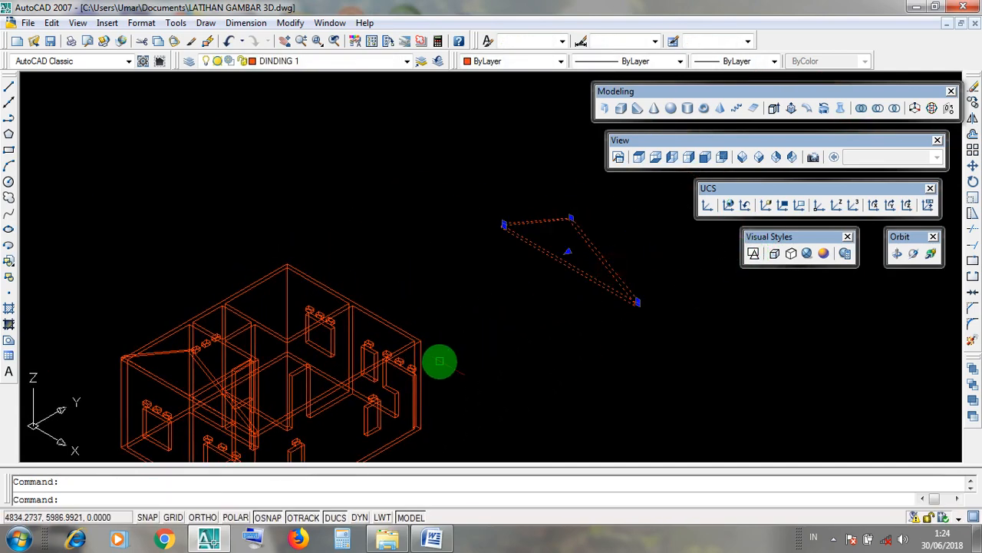
{"action": "scroll", "coordinate": [417, 336], "scroll_direction": "up", "scroll_amount": 3}
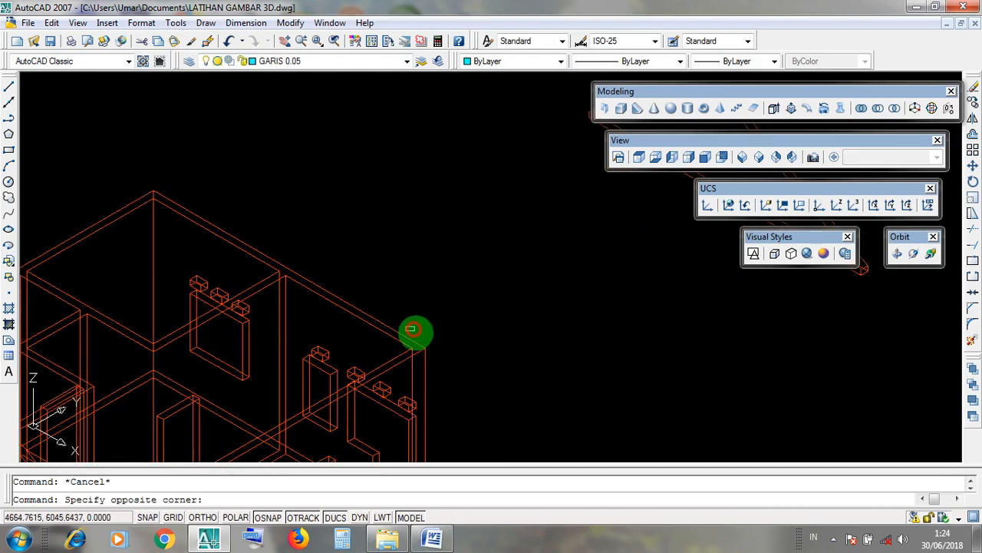
{"action": "scroll", "coordinate": [415, 333], "scroll_direction": "down", "scroll_amount": 3}
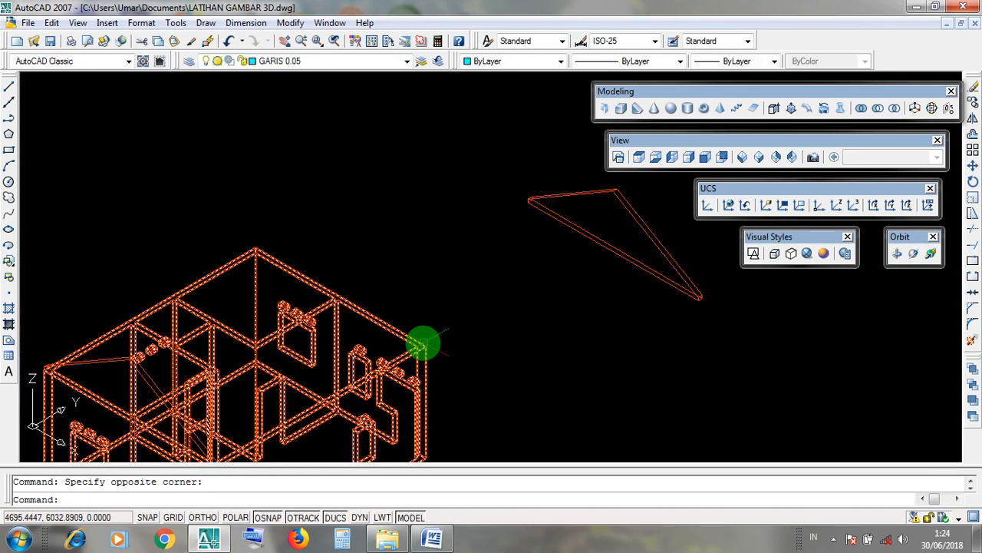
{"action": "left_click", "coordinate": [415, 332]}
{"action": "key", "text": "Escape"}
{"action": "left_click", "coordinate": [641, 140]}
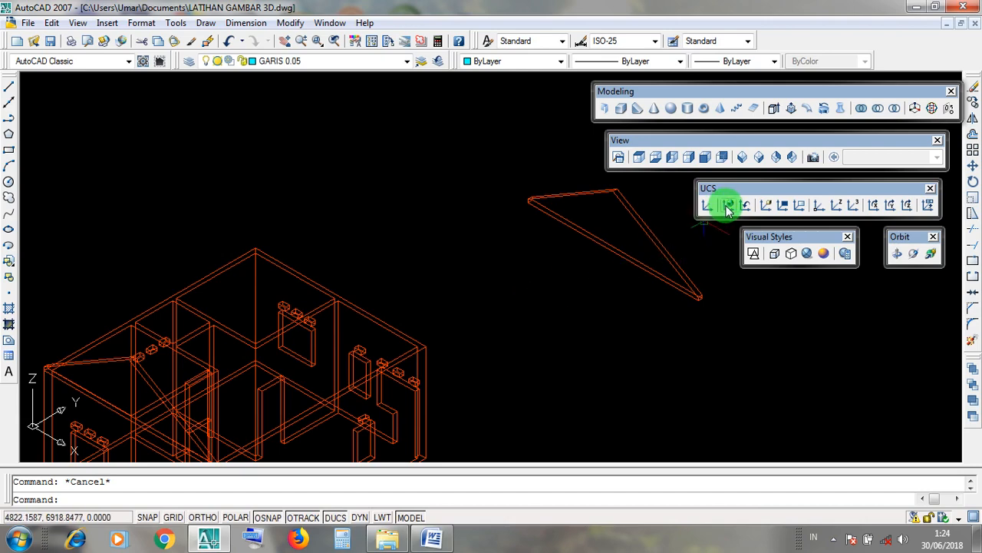
{"action": "mouse_move", "coordinate": [453, 353]}
{"action": "middle_mouse_down"}
{"action": "mouse_move", "coordinate": [492, 287]}
{"action": "mouse_move", "coordinate": [491, 303]}
{"action": "middle_mouse_up"}
{"action": "scroll", "coordinate": [491, 302], "scroll_direction": "down", "scroll_amount": 3}
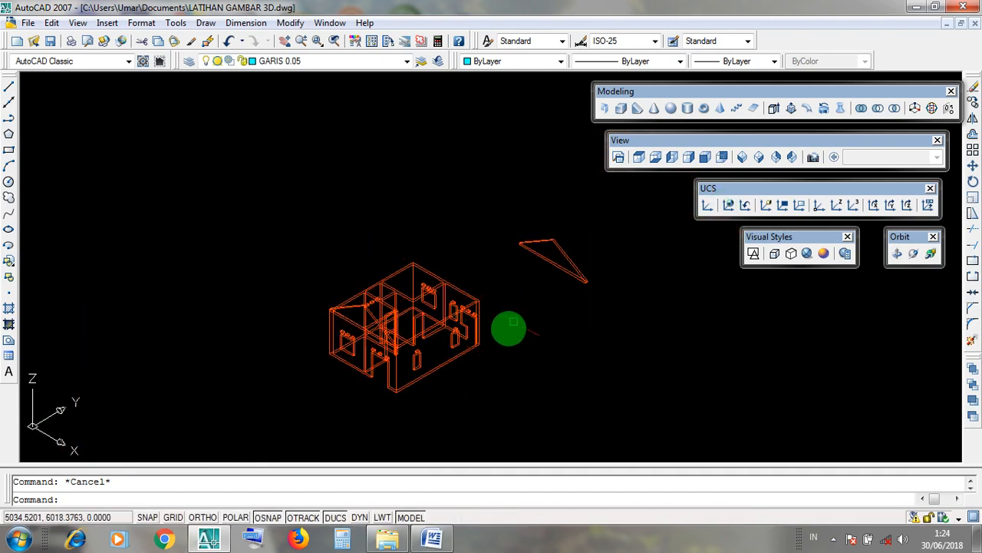
{"action": "scroll", "coordinate": [509, 329], "scroll_direction": "up", "scroll_amount": 4}
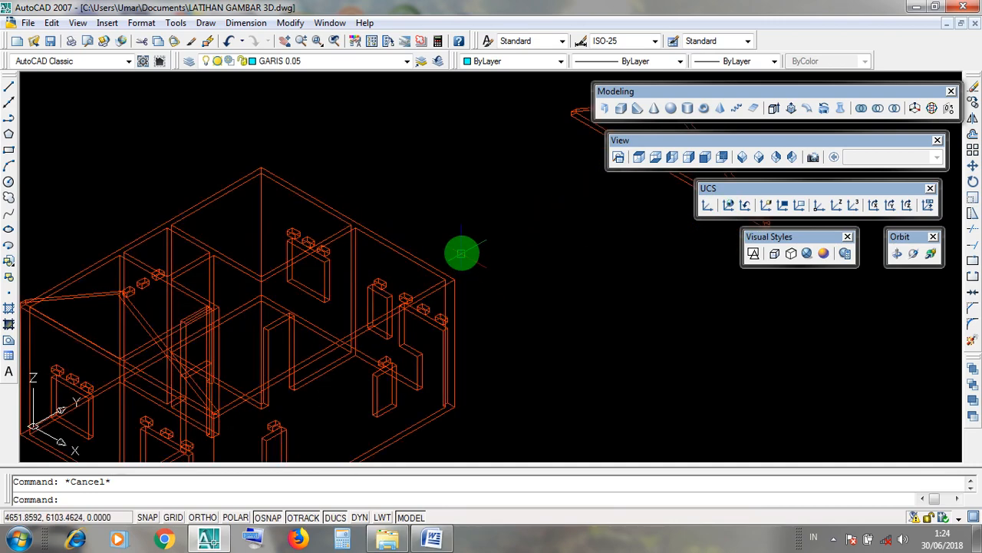
{"action": "scroll", "coordinate": [460, 253], "scroll_direction": "up", "scroll_amount": 5}
{"action": "left_click", "coordinate": [434, 288]}
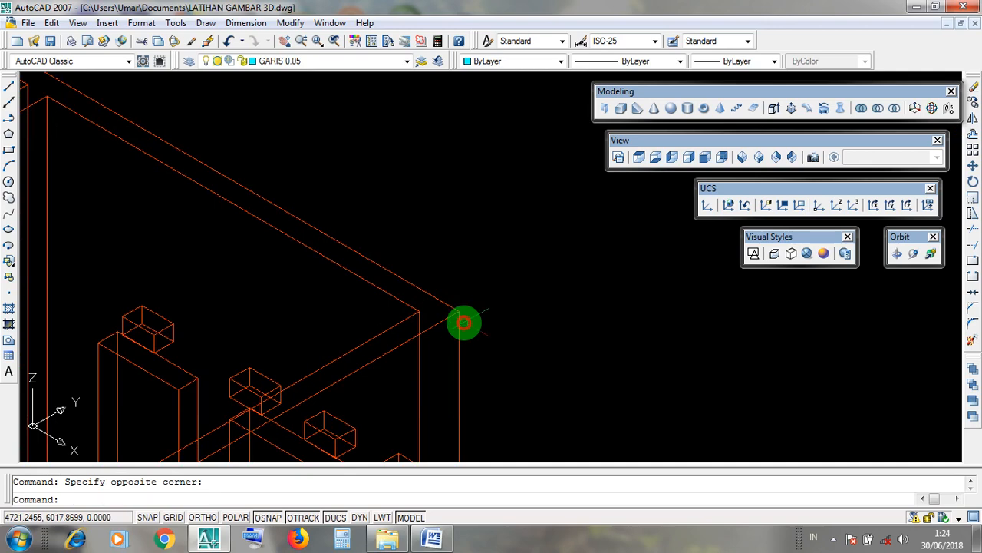
Step: Inspect the rear wall's outer upper corner up close in the Realistic visual style and return to 2D Wireframe
{"action": "left_click", "coordinate": [807, 253]}
{"action": "left_click", "coordinate": [424, 295]}
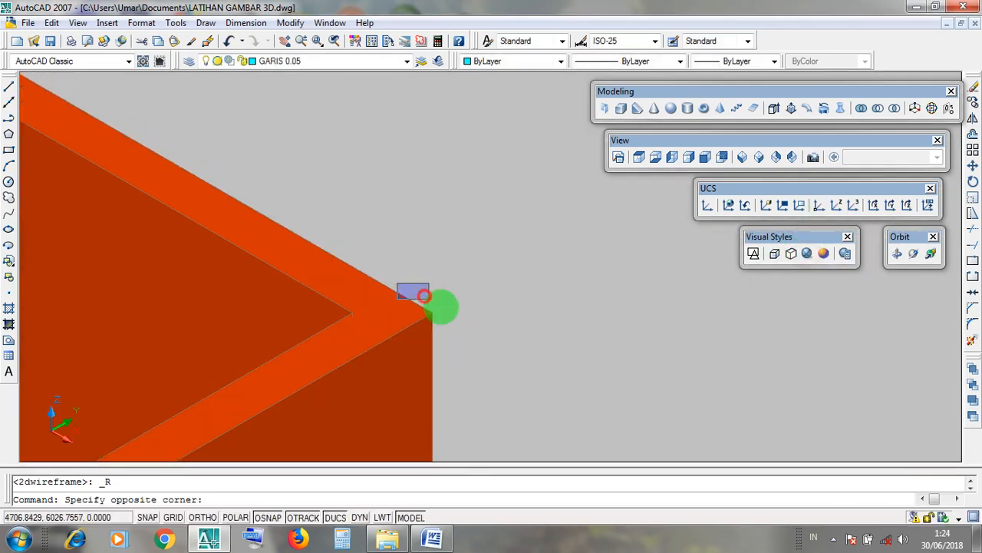
{"action": "scroll", "coordinate": [438, 324], "scroll_direction": "up", "scroll_amount": 4}
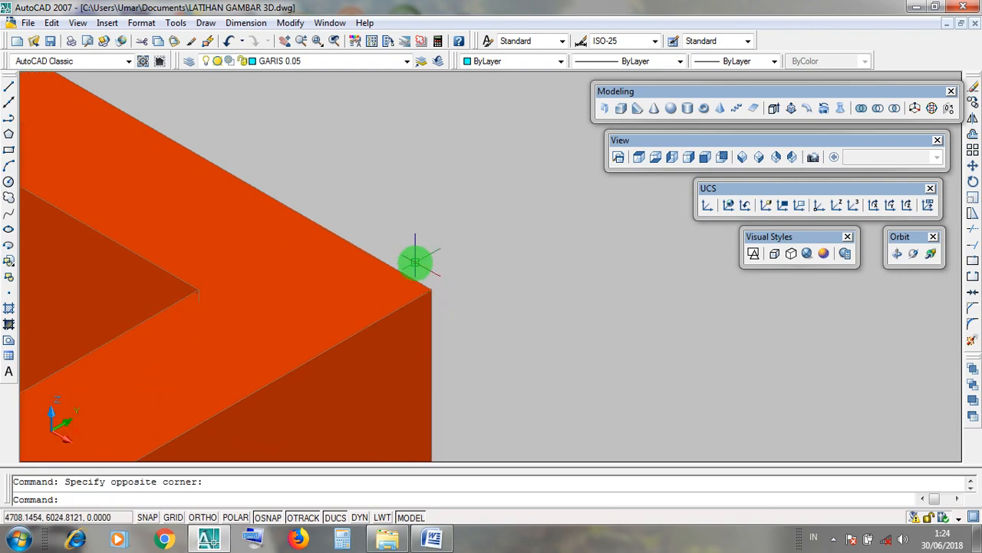
{"action": "left_click_drag", "start_coordinate": [422, 271], "coordinate": [442, 304]}
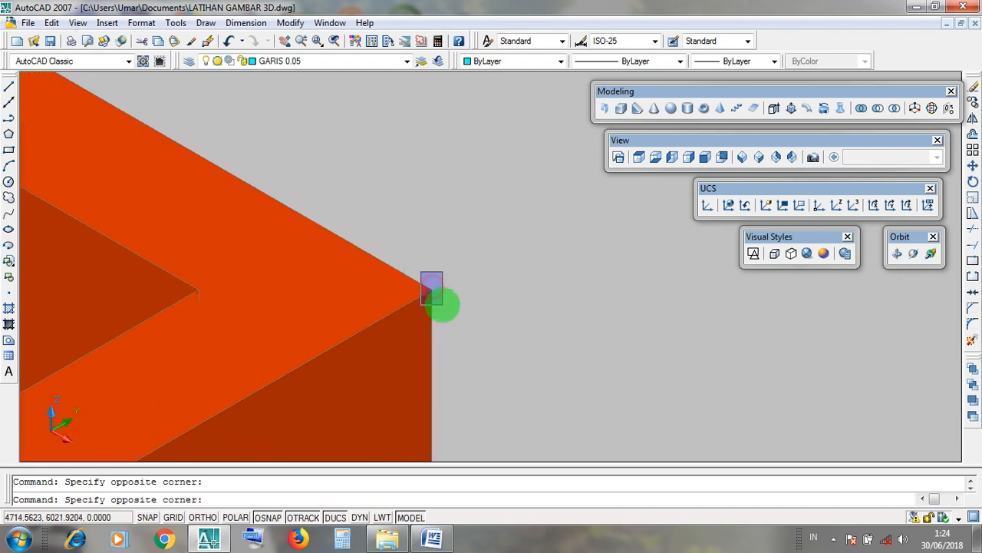
{"action": "scroll", "coordinate": [438, 302], "scroll_direction": "down", "scroll_amount": 4}
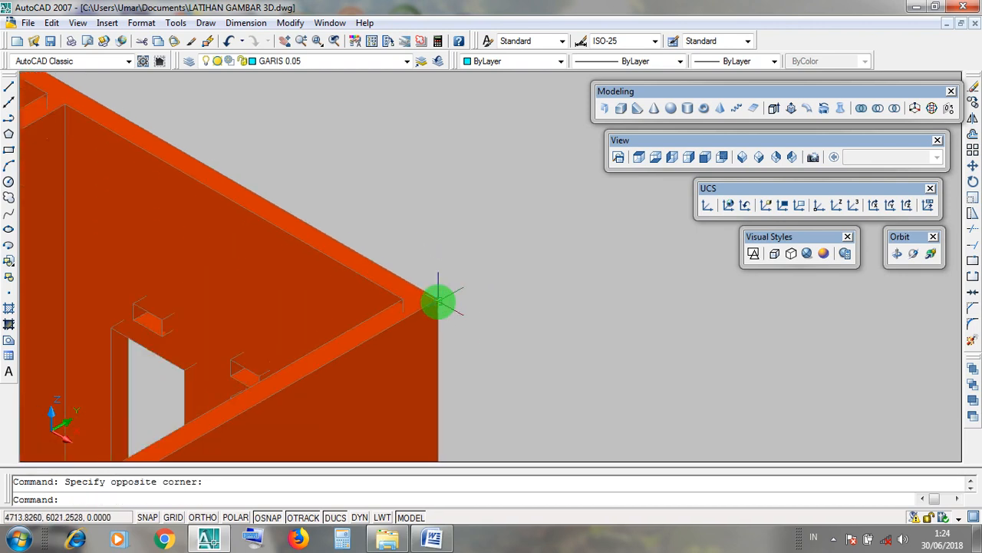
{"action": "scroll", "coordinate": [438, 302], "scroll_direction": "up", "scroll_amount": 3}
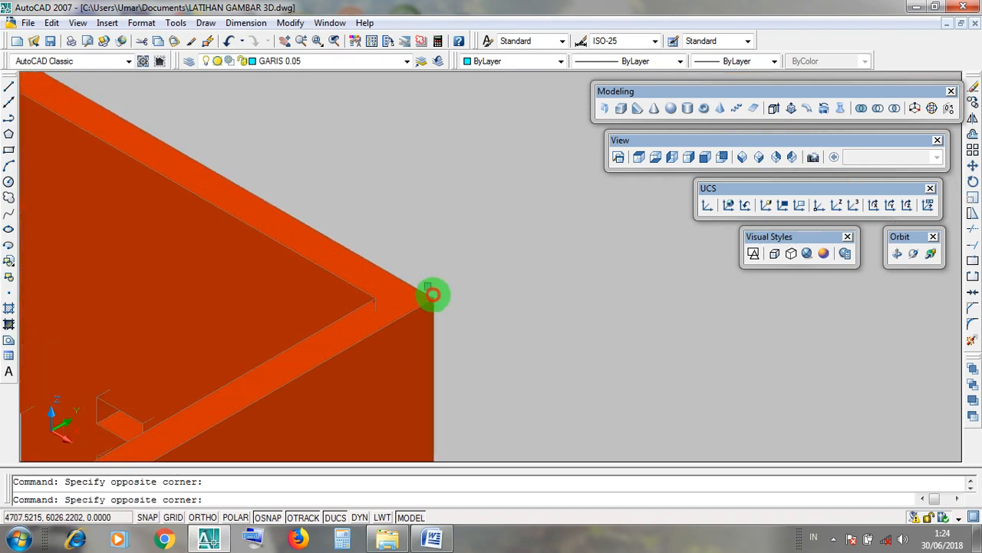
{"action": "left_click", "coordinate": [754, 253]}
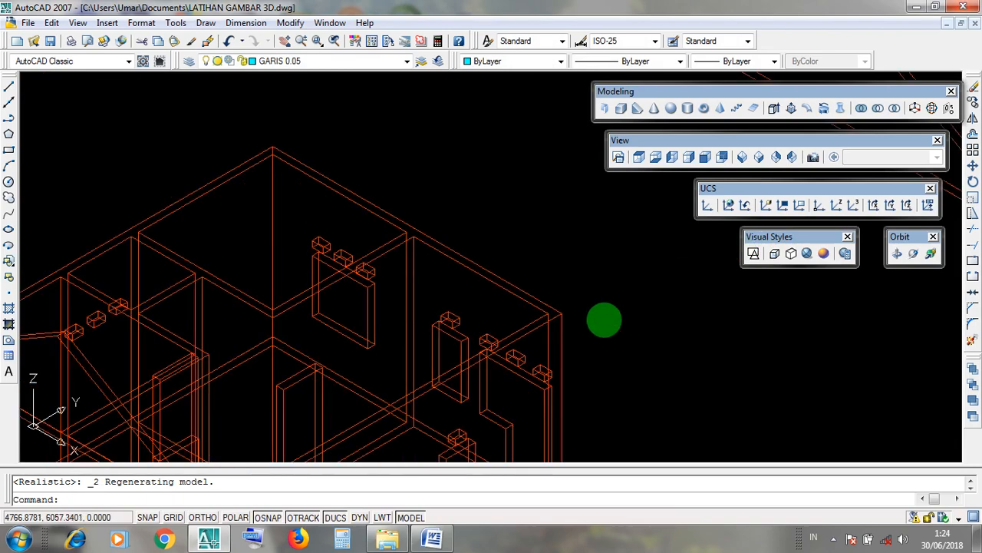
Step: Examine the lower outer corner of the original gable wall up close in wireframe, leaving nothing selected
{"action": "scroll", "coordinate": [647, 307], "scroll_direction": "down", "scroll_amount": 5}
{"action": "scroll", "coordinate": [649, 314], "scroll_direction": "up", "scroll_amount": 10}
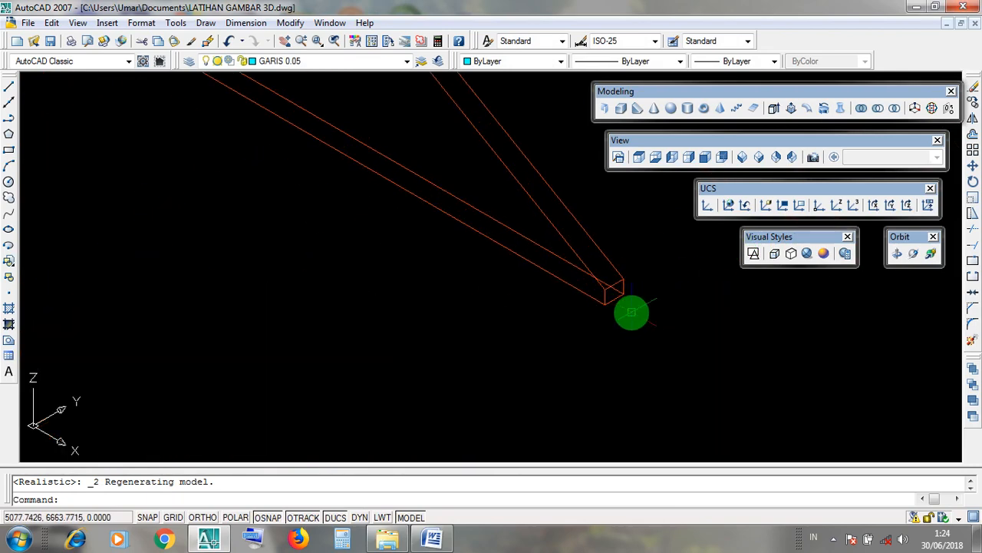
{"action": "scroll", "coordinate": [631, 311], "scroll_direction": "down", "scroll_amount": 8}
{"action": "left_click", "coordinate": [633, 265]}
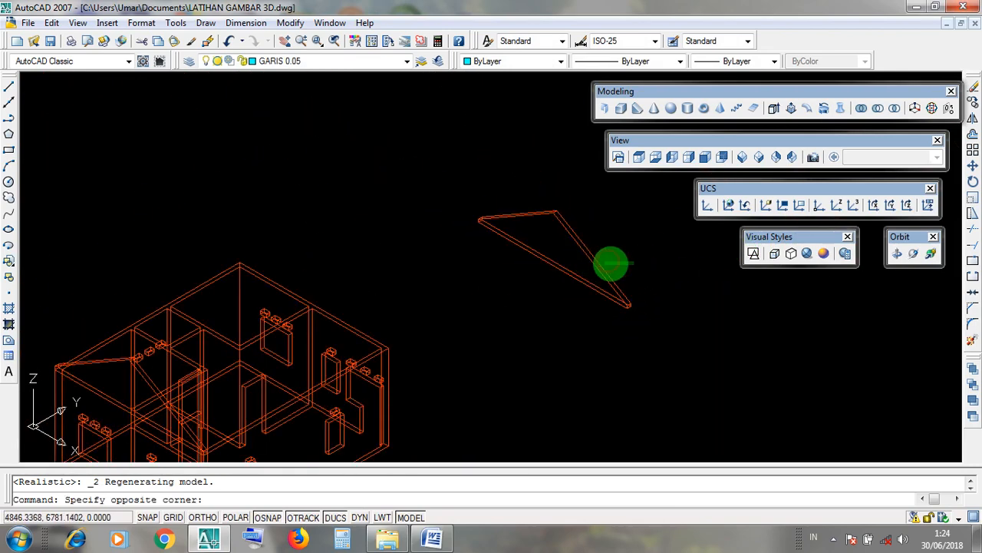
{"action": "scroll", "coordinate": [621, 267], "scroll_direction": "up", "scroll_amount": 2}
{"action": "left_click", "coordinate": [635, 332]}
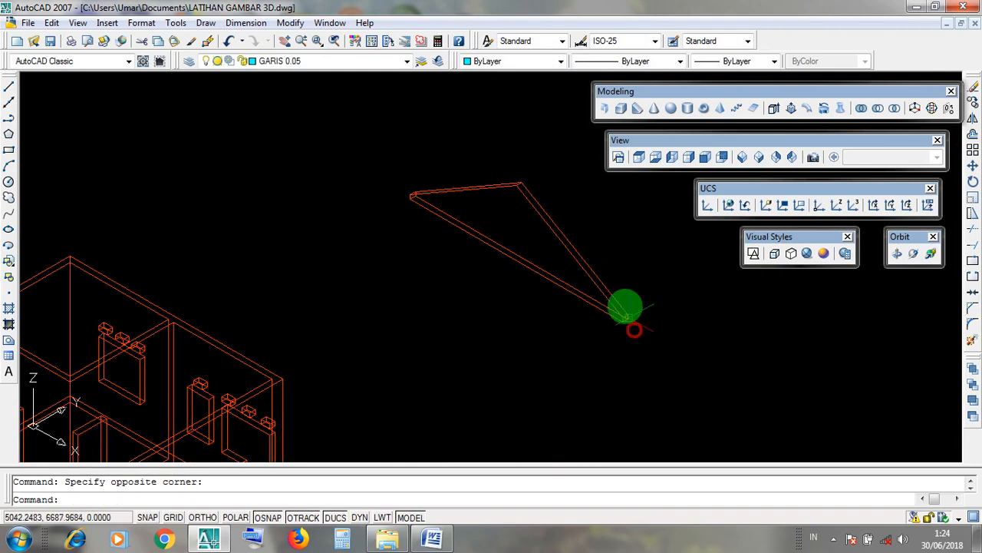
{"action": "scroll", "coordinate": [629, 331], "scroll_direction": "up", "scroll_amount": 6}
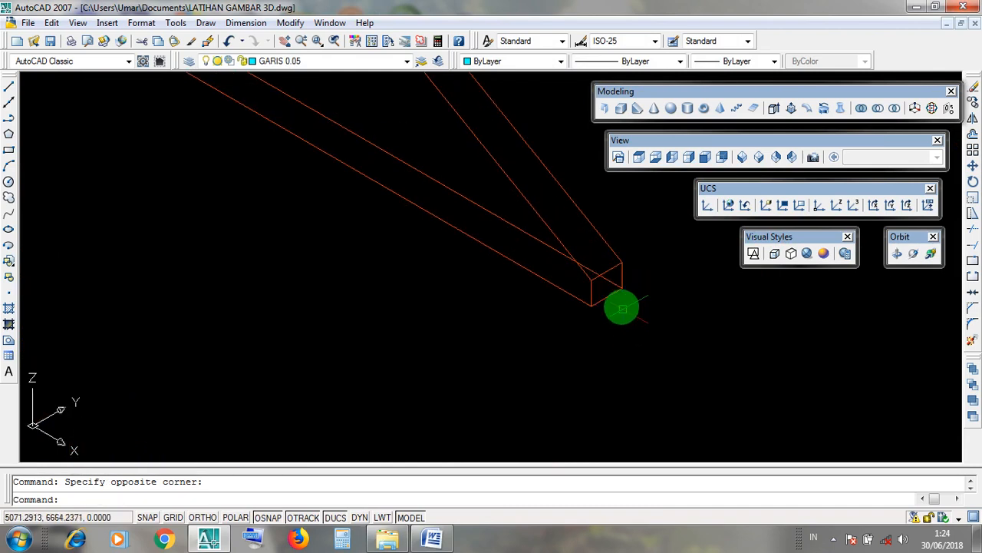
{"action": "middle_click_drag", "start_coordinate": [617, 315], "coordinate": [610, 331]}
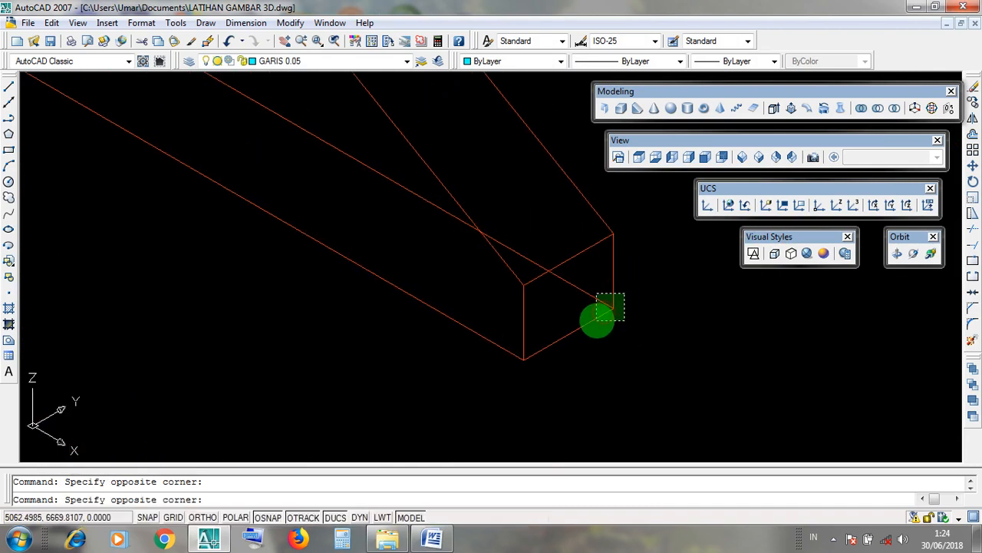
{"action": "left_click", "coordinate": [605, 315]}
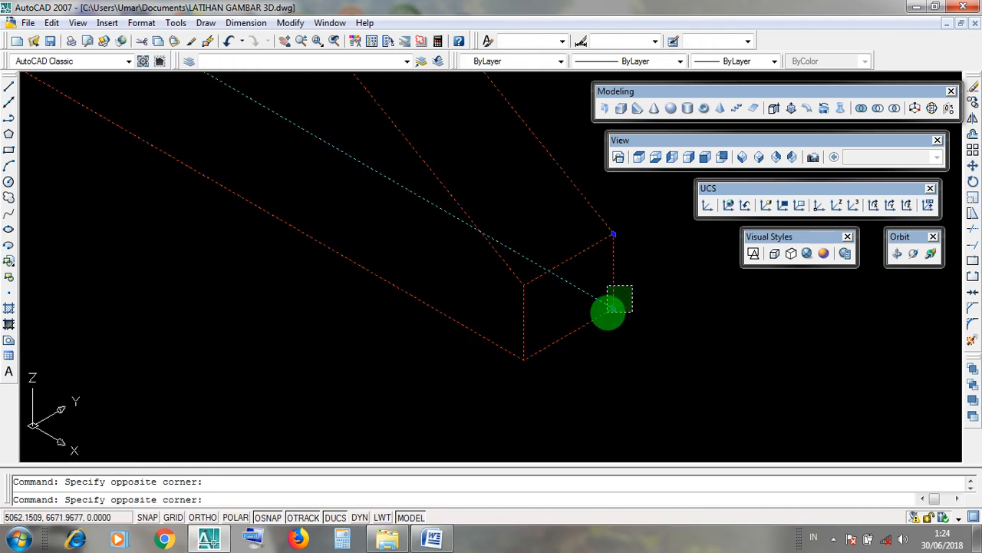
{"action": "key", "text": "Escape"}
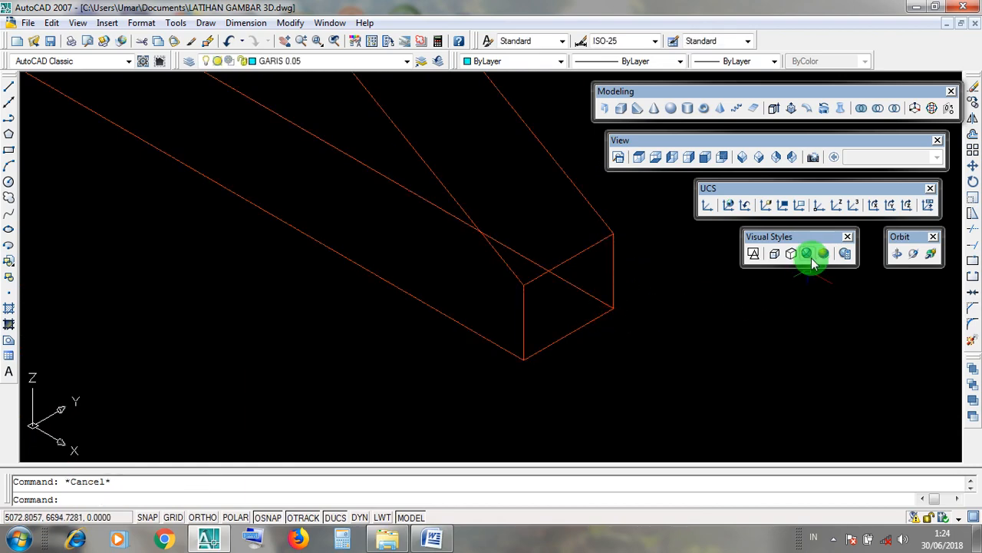
Step: Inspect the original gable wall's lower corner in the Realistic visual style, clear the selection and return to 2D Wireframe
{"action": "left_click", "coordinate": [627, 294]}
{"action": "left_click", "coordinate": [601, 320]}
{"action": "left_click", "coordinate": [638, 289]}
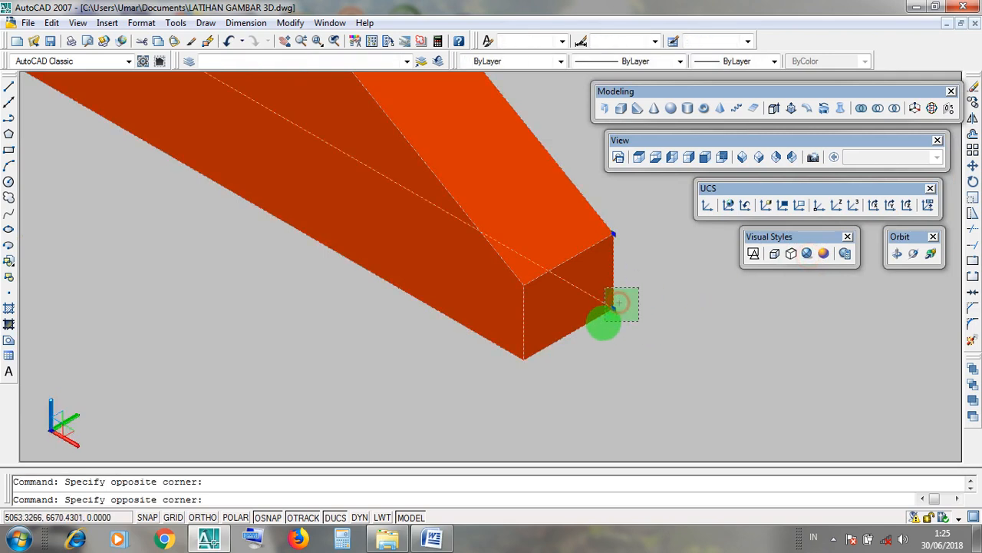
{"action": "key", "text": "Escape"}
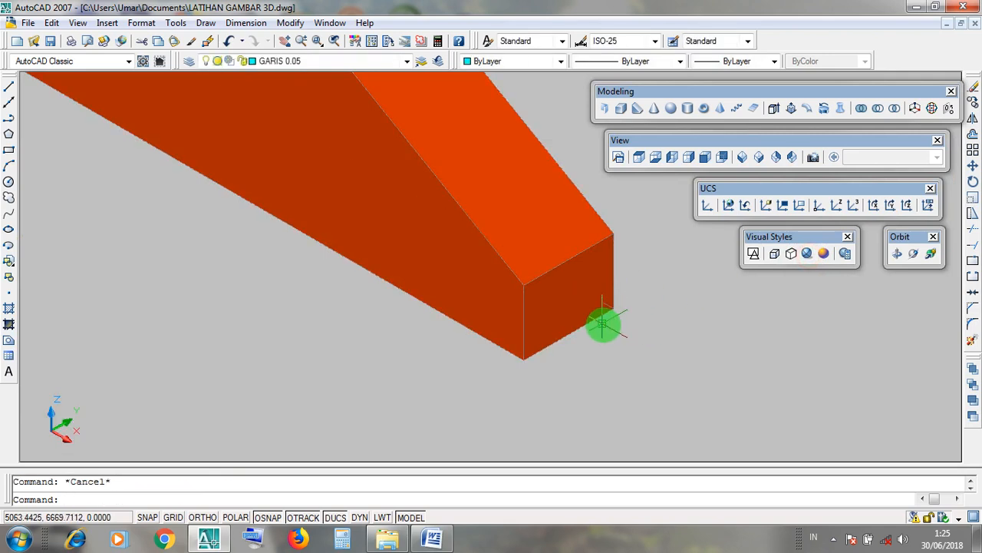
{"action": "left_click", "coordinate": [754, 253]}
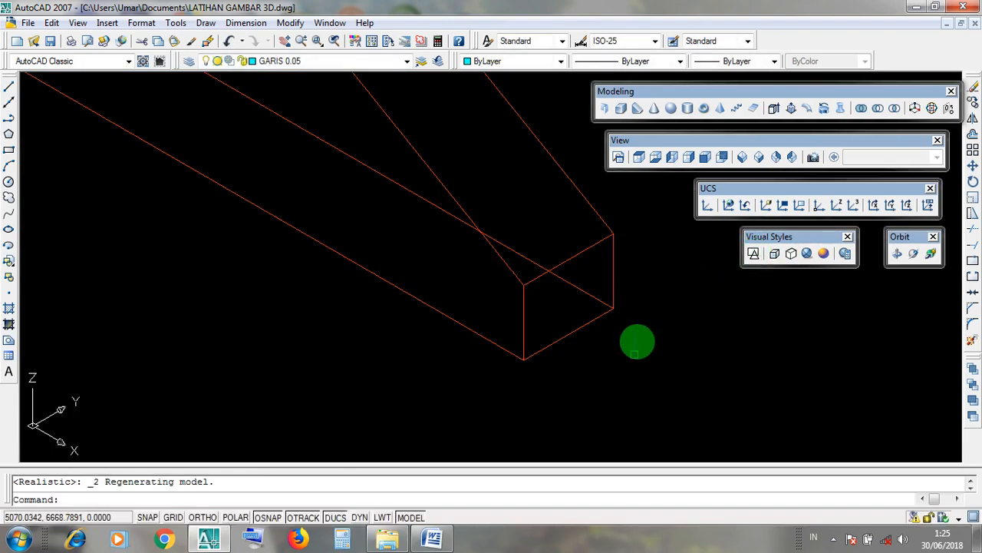
Step: Start copying the original gable wall, using the rear outer corner of its lower end as the base point
{"action": "scroll", "coordinate": [655, 328], "scroll_direction": "down", "scroll_amount": 5}
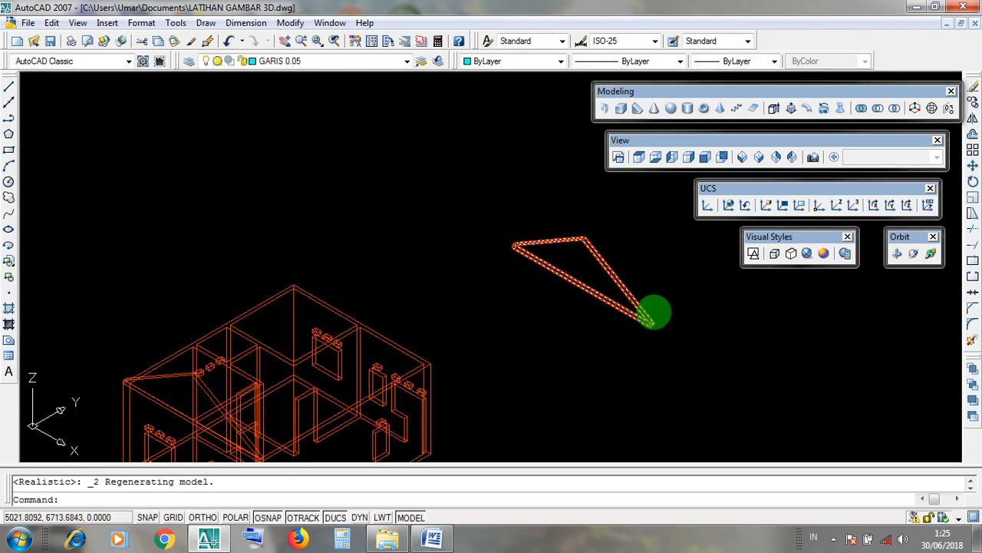
{"action": "scroll", "coordinate": [637, 303], "scroll_direction": "up", "scroll_amount": 2}
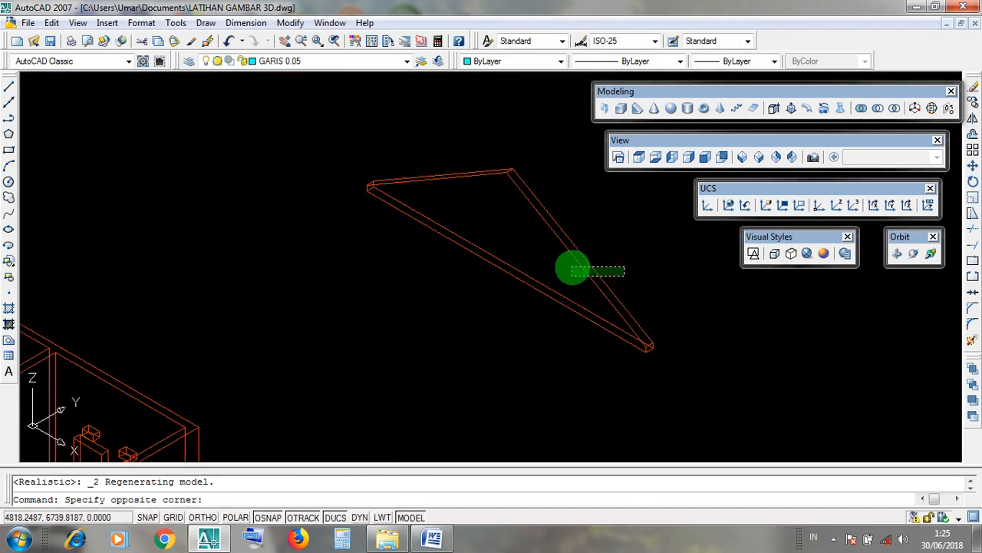
{"action": "left_click", "coordinate": [572, 271]}
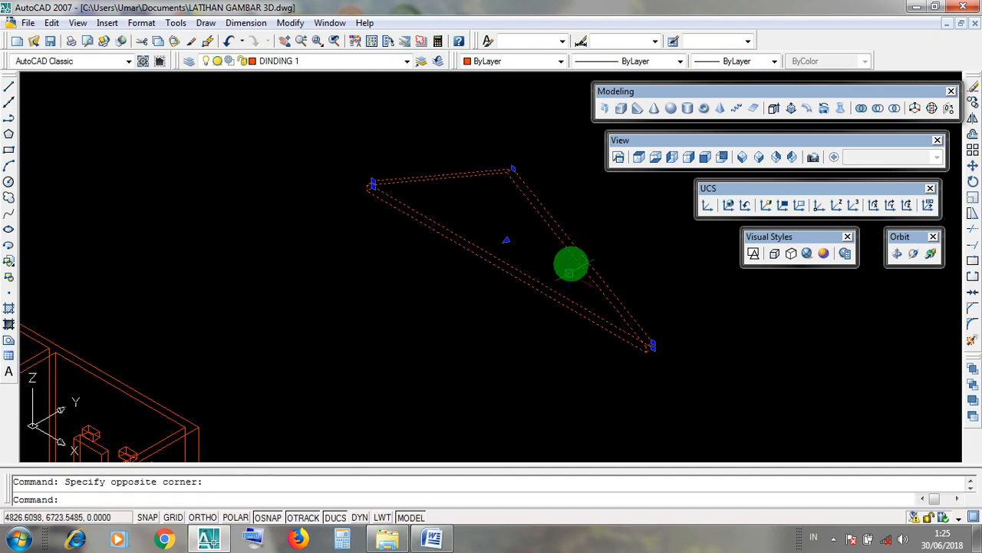
{"action": "left_click", "coordinate": [291, 23]}
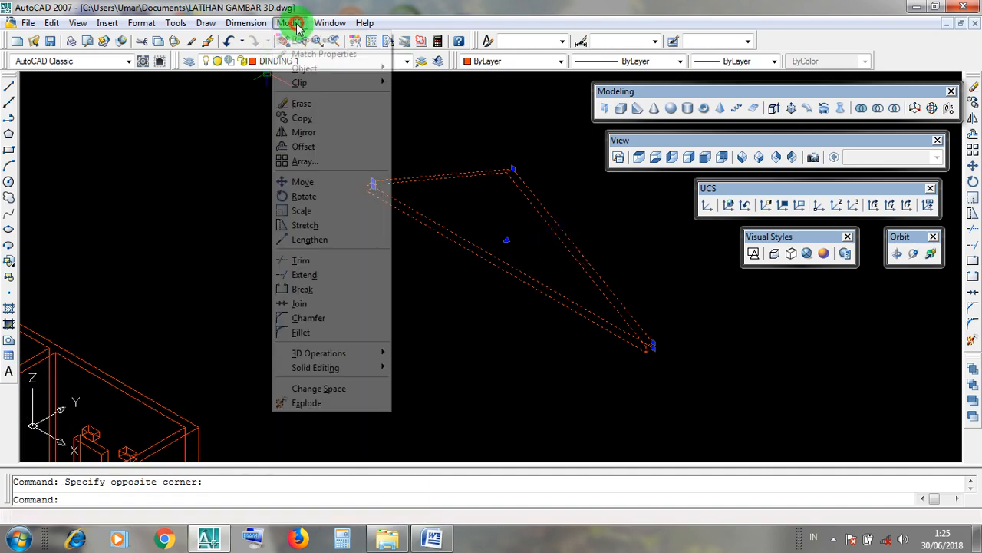
{"action": "left_click", "coordinate": [297, 24]}
{"action": "left_click", "coordinate": [297, 24]}
{"action": "left_click", "coordinate": [332, 119]}
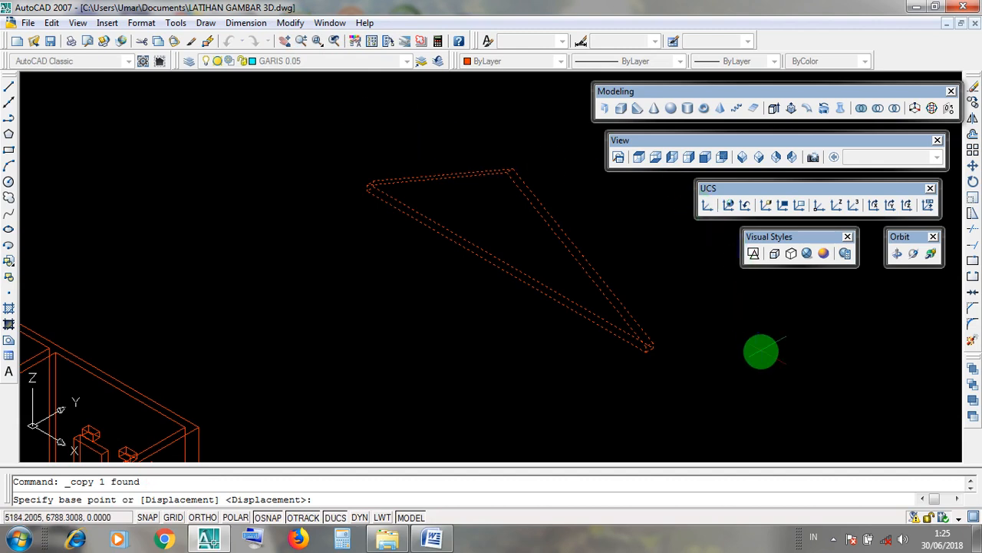
{"action": "scroll", "coordinate": [690, 379], "scroll_direction": "up", "scroll_amount": 4}
{"action": "scroll", "coordinate": [654, 339], "scroll_direction": "up", "scroll_amount": 3}
{"action": "scroll", "coordinate": [491, 257], "scroll_direction": "up", "scroll_amount": 3}
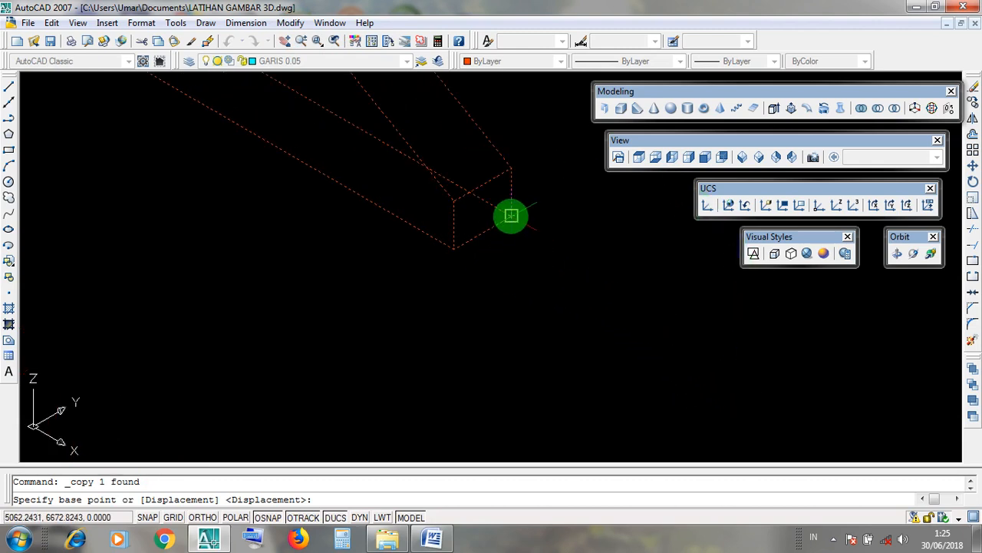
{"action": "scroll", "coordinate": [511, 215], "scroll_direction": "down", "scroll_amount": 3}
{"action": "scroll", "coordinate": [512, 215], "scroll_direction": "up", "scroll_amount": 3}
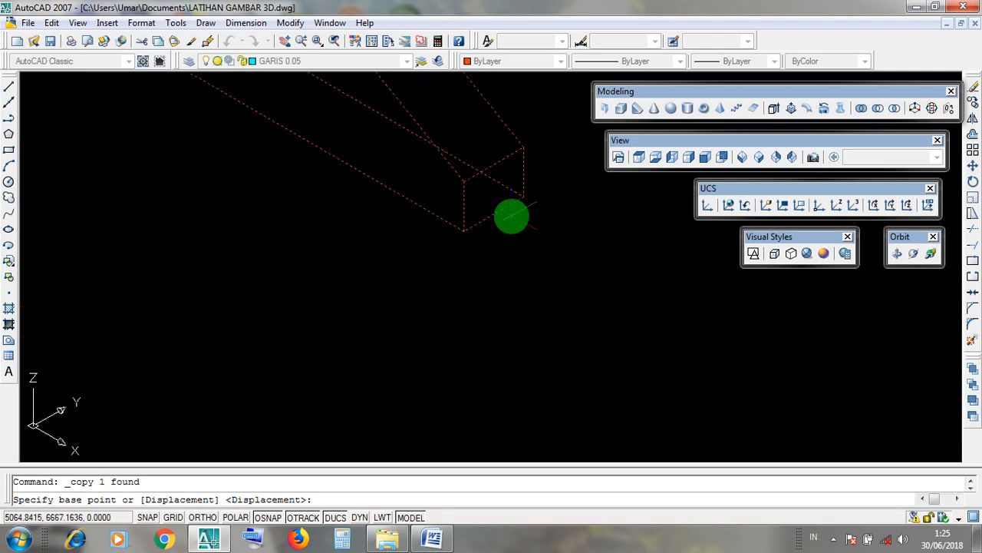
{"action": "scroll", "coordinate": [512, 217], "scroll_direction": "up", "scroll_amount": 2}
{"action": "left_click", "coordinate": [528, 188]}
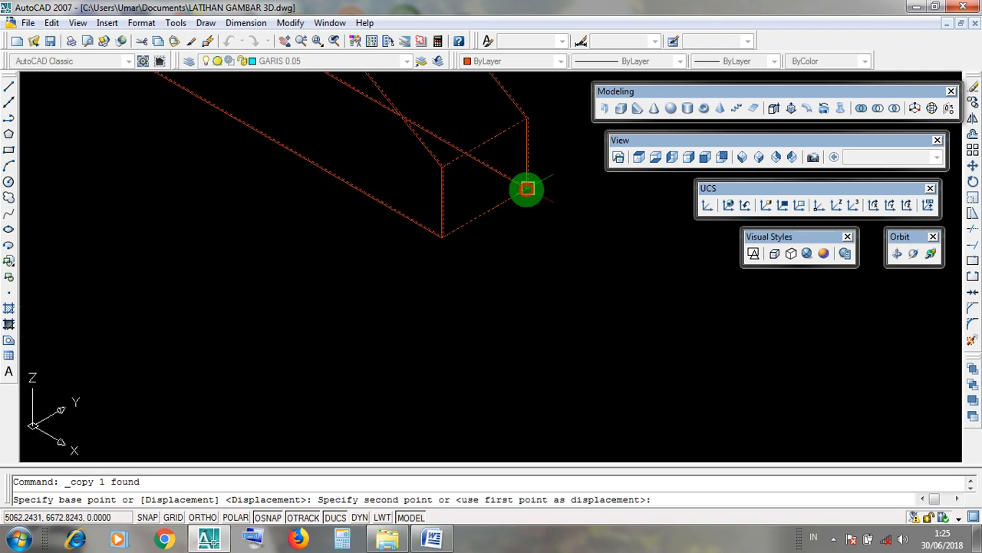
Step: Place the gable wall copy on the outer upper corner of the house's rear wall and finish copying
{"action": "scroll", "coordinate": [588, 258], "scroll_direction": "down", "scroll_amount": 5}
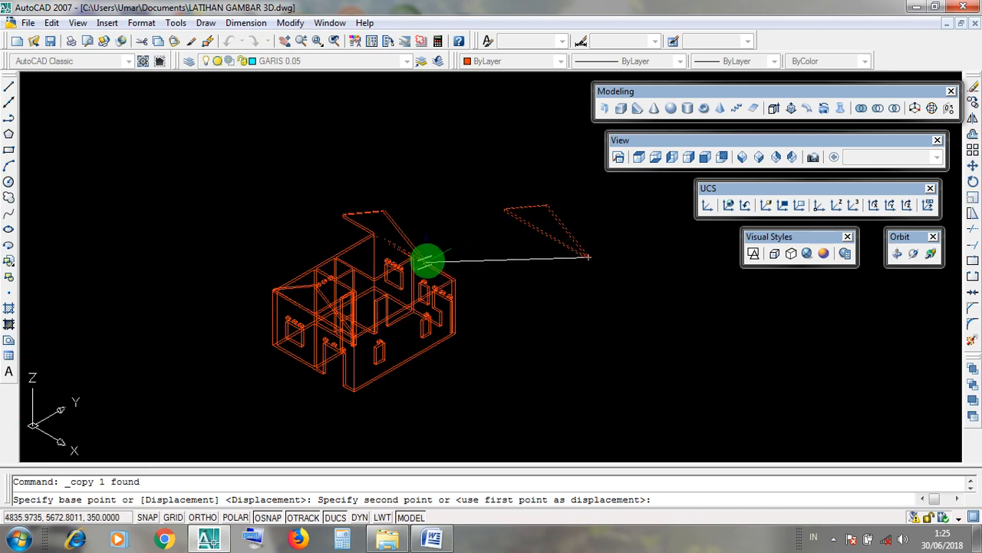
{"action": "scroll", "coordinate": [430, 253], "scroll_direction": "up", "scroll_amount": 5}
{"action": "scroll", "coordinate": [572, 239], "scroll_direction": "up", "scroll_amount": 8}
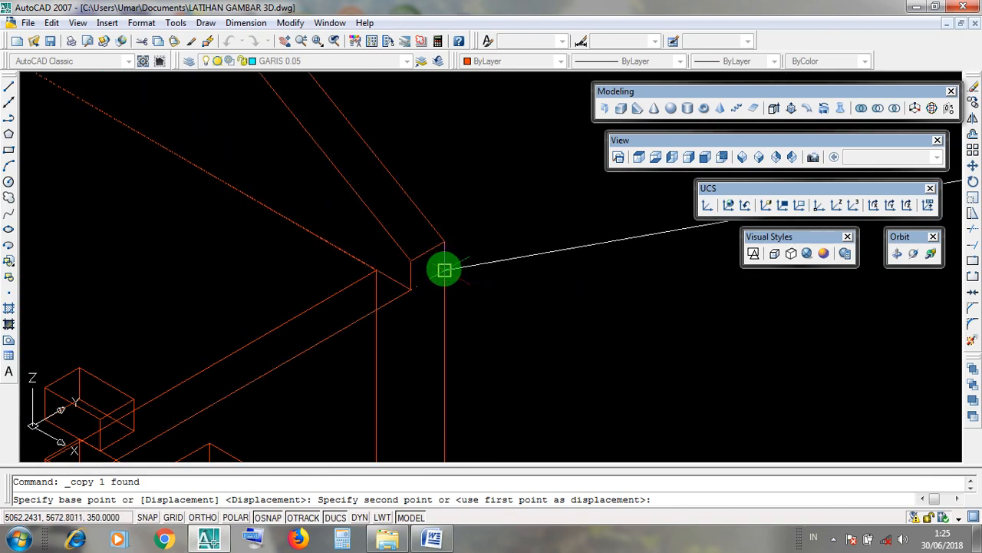
{"action": "scroll", "coordinate": [445, 270], "scroll_direction": "down", "scroll_amount": 3}
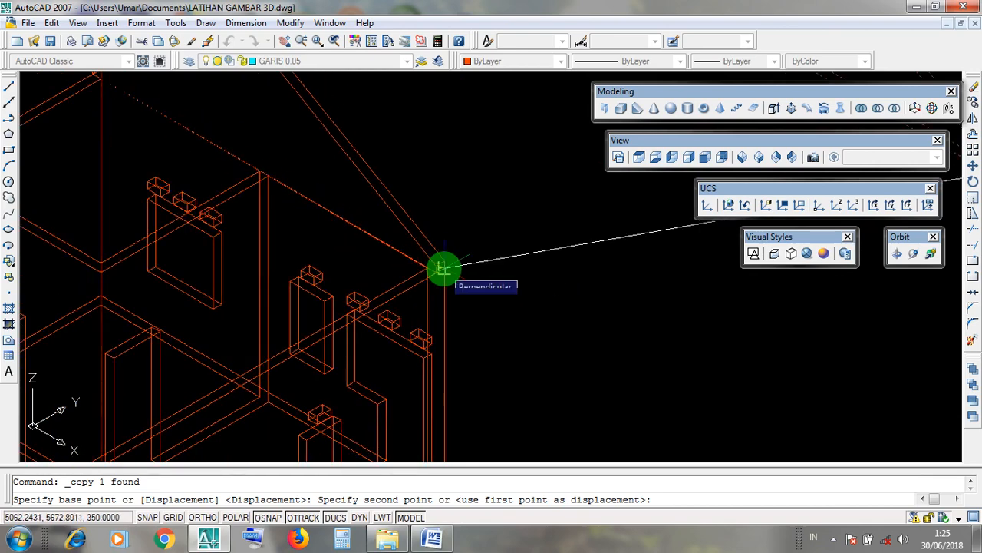
{"action": "left_click", "coordinate": [444, 269]}
{"action": "scroll", "coordinate": [461, 263], "scroll_direction": "up", "scroll_amount": 5}
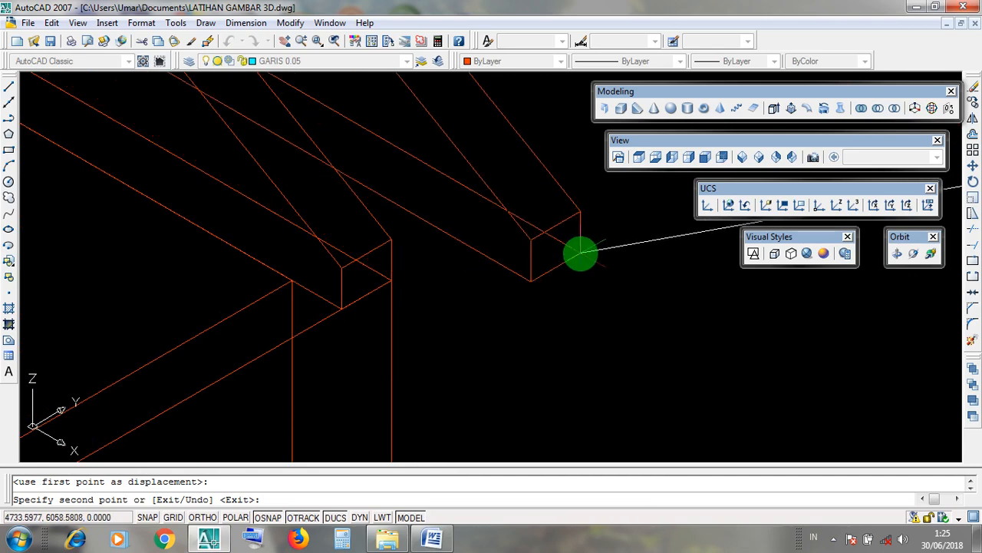
{"action": "scroll", "coordinate": [581, 254], "scroll_direction": "down", "scroll_amount": 5}
{"action": "key", "text": "Return"}
Step: Inspect the rear gable wall and its corner joint in the Realistic visual style and return to 2D Wireframe
{"action": "middle_click_drag", "start_coordinate": [638, 277], "coordinate": [554, 320]}
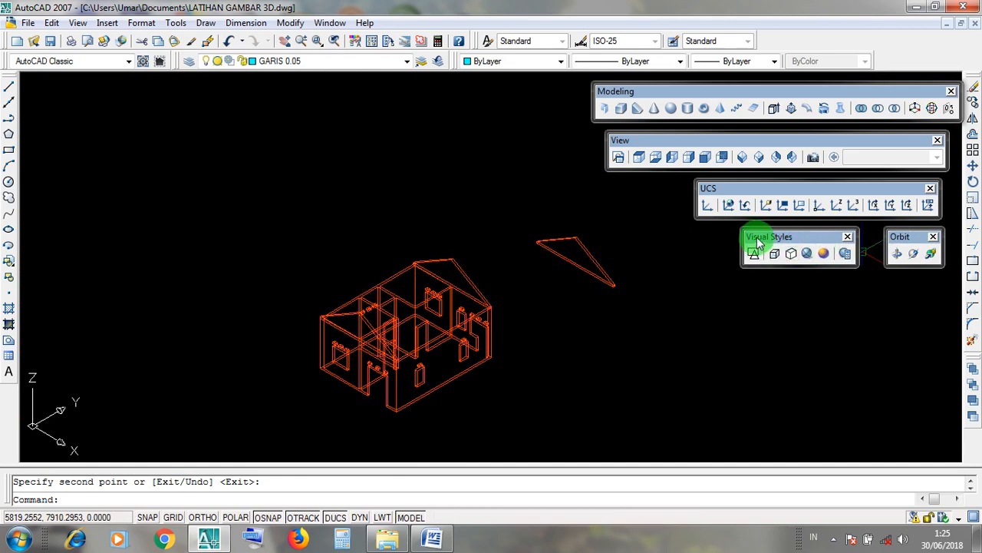
{"action": "left_click", "coordinate": [808, 256]}
{"action": "scroll", "coordinate": [537, 299], "scroll_direction": "up", "scroll_amount": 5}
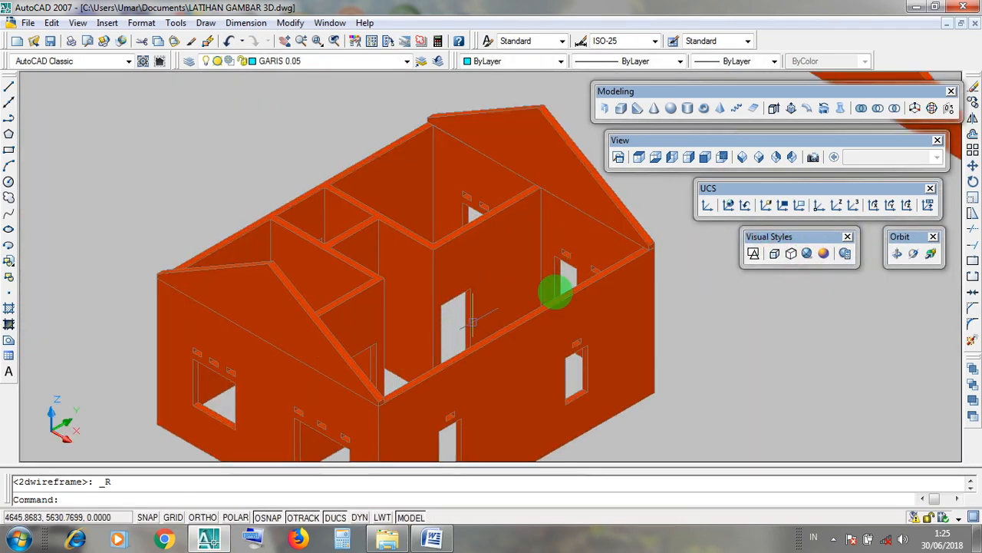
{"action": "scroll", "coordinate": [634, 258], "scroll_direction": "up", "scroll_amount": 2}
{"action": "scroll", "coordinate": [632, 259], "scroll_direction": "up", "scroll_amount": 2}
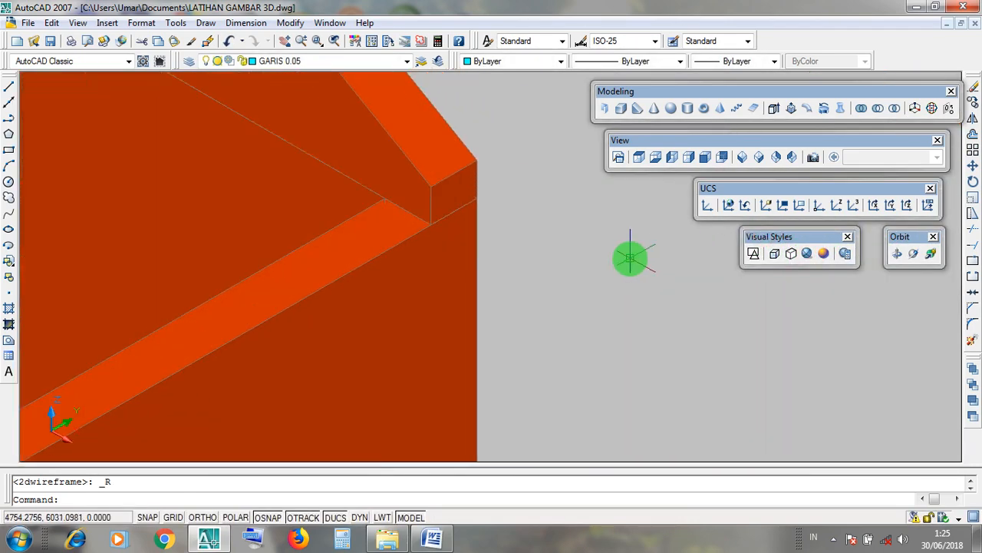
{"action": "scroll", "coordinate": [631, 259], "scroll_direction": "down", "scroll_amount": 4}
{"action": "middle_click_drag", "start_coordinate": [629, 261], "coordinate": [565, 277]}
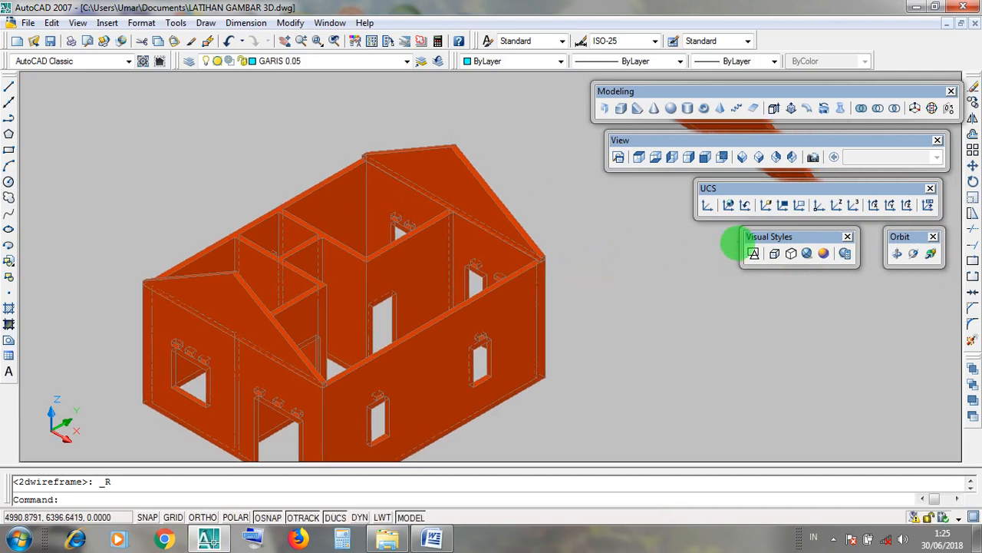
{"action": "left_click", "coordinate": [753, 253]}
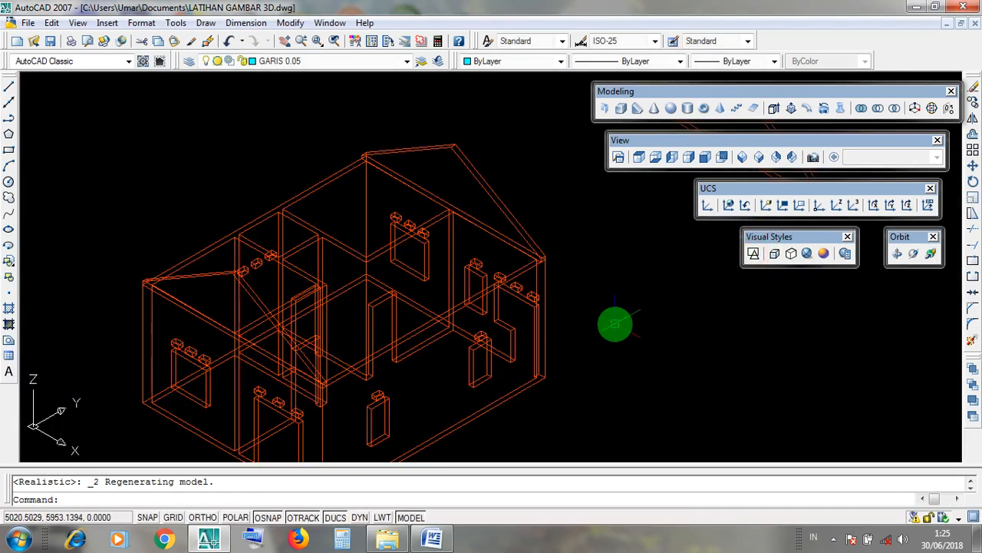
Step: Erase the original gable wall standing apart from the house
{"action": "middle_click_drag", "start_coordinate": [616, 325], "coordinate": [513, 361]}
{"action": "scroll", "coordinate": [518, 357], "scroll_direction": "down", "scroll_amount": 2}
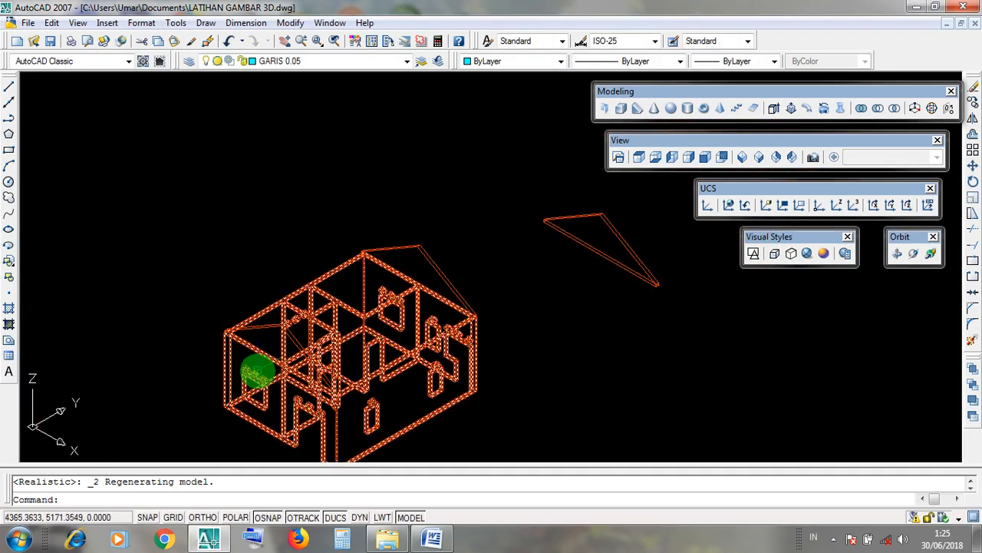
{"action": "left_click", "coordinate": [681, 262]}
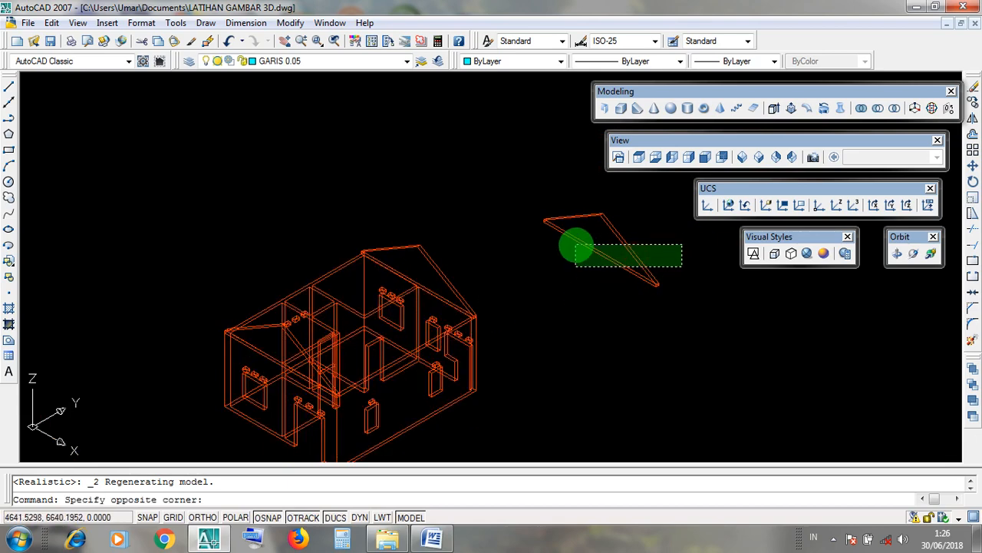
{"action": "left_click", "coordinate": [576, 244]}
{"action": "key", "text": "Delete"}
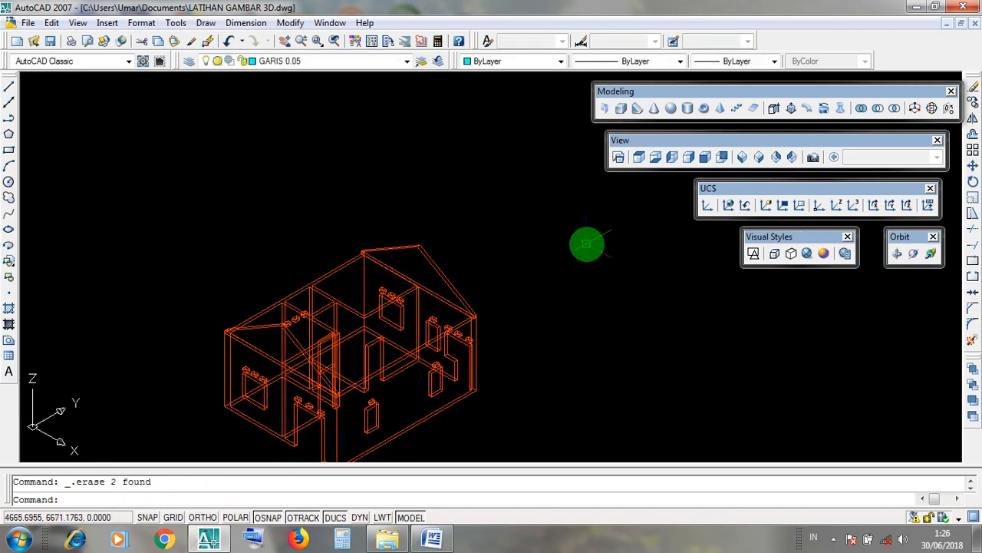
Step: Inspect the whole house with both gable walls in the Realistic visual style and return to 2D Wireframe
{"action": "scroll", "coordinate": [373, 300], "scroll_direction": "up", "scroll_amount": 3}
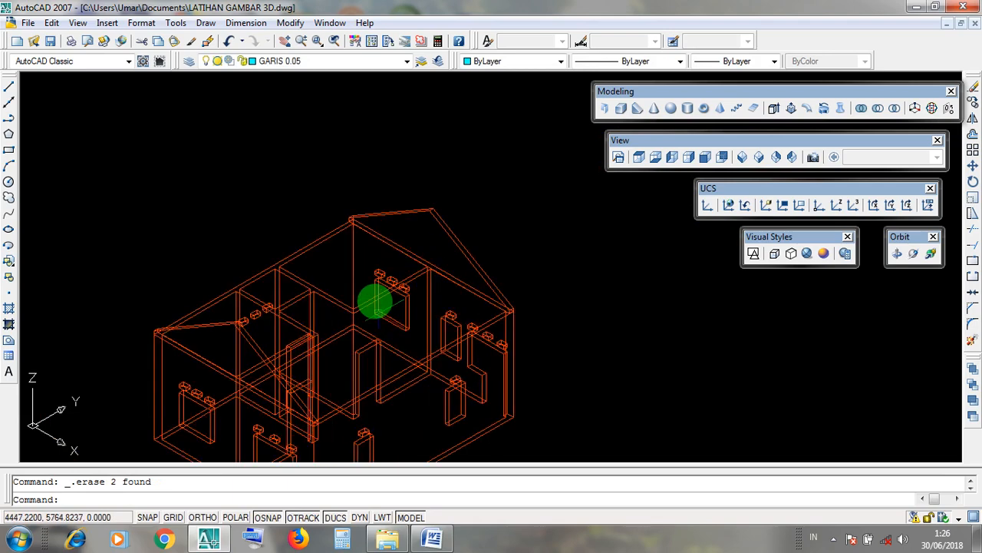
{"action": "middle_click_drag", "start_coordinate": [597, 288], "coordinate": [548, 212]}
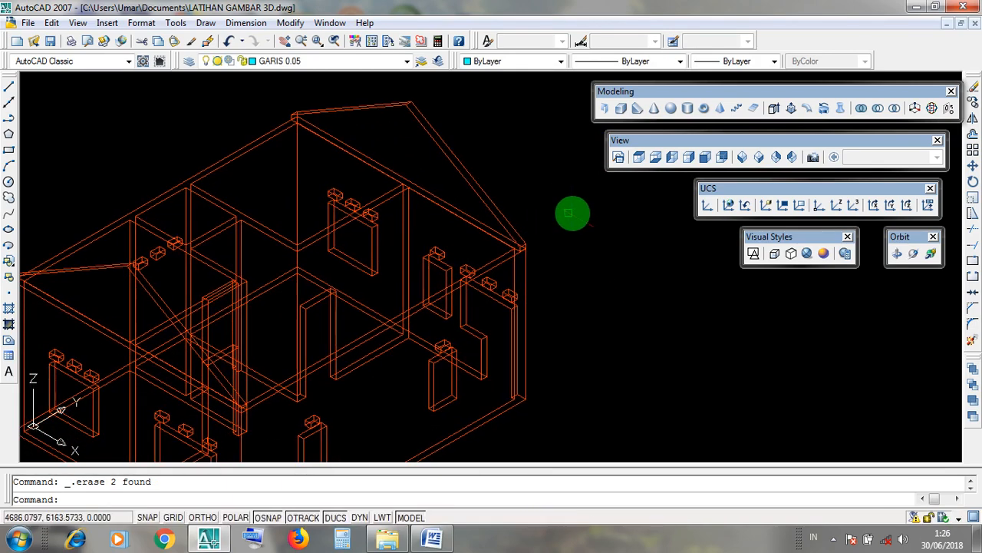
{"action": "left_click", "coordinate": [806, 253]}
{"action": "middle_click_drag", "start_coordinate": [627, 330], "coordinate": [664, 304]}
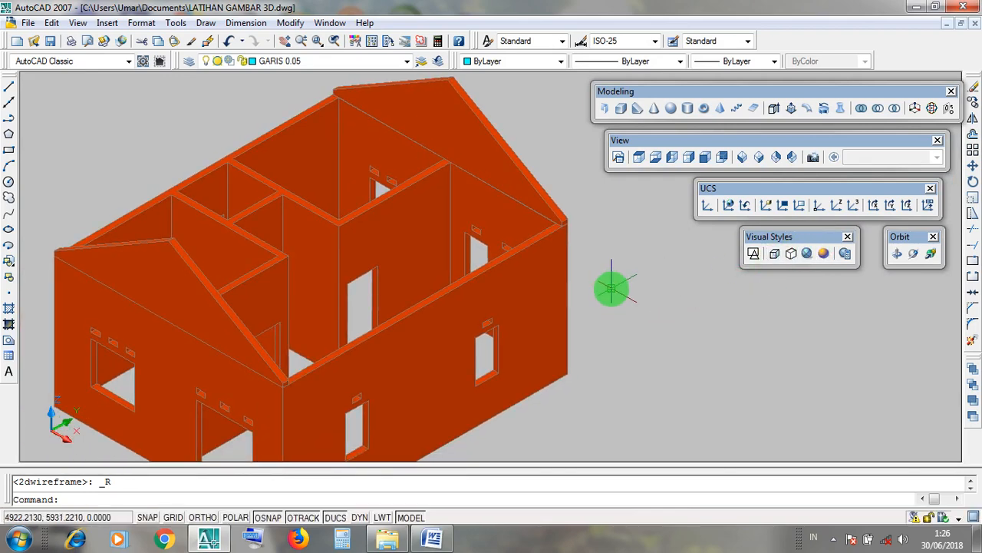
{"action": "left_click", "coordinate": [753, 253]}
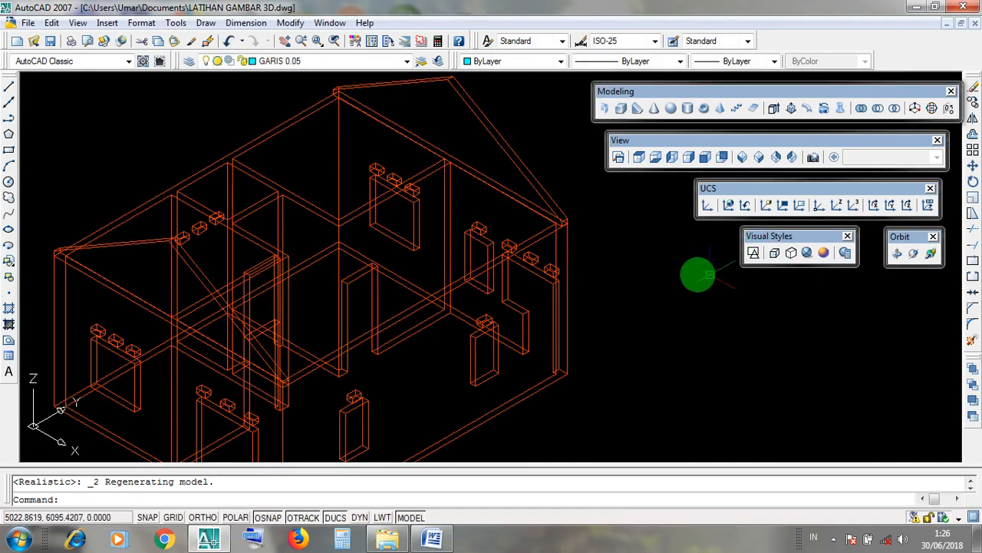
{"action": "middle_click_drag", "start_coordinate": [584, 305], "coordinate": [497, 347], "text": "shift"}
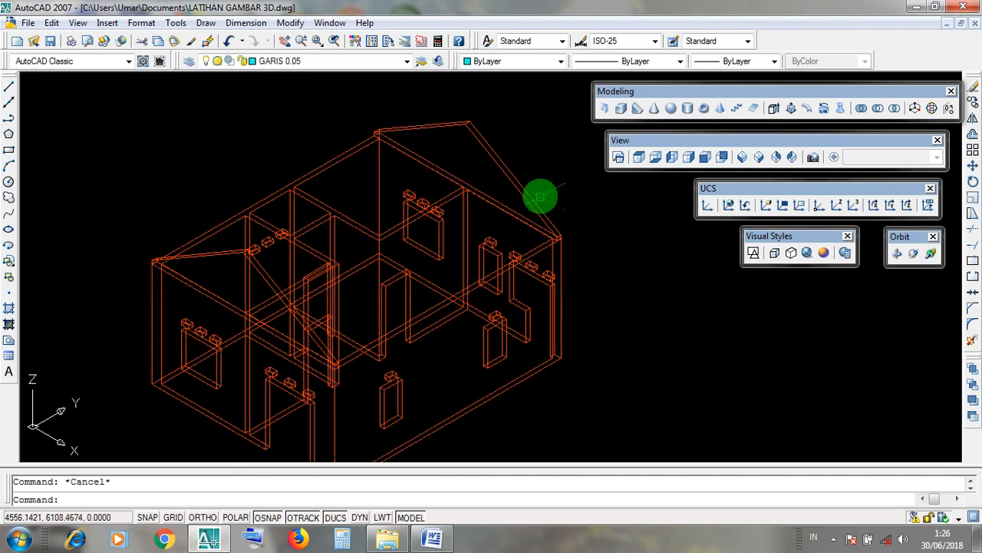
Step: Check whether both gable walls are separate solids from the house walls and examine the rear corner joint
{"action": "left_click", "coordinate": [526, 195]}
{"action": "key", "text": "Escape"}
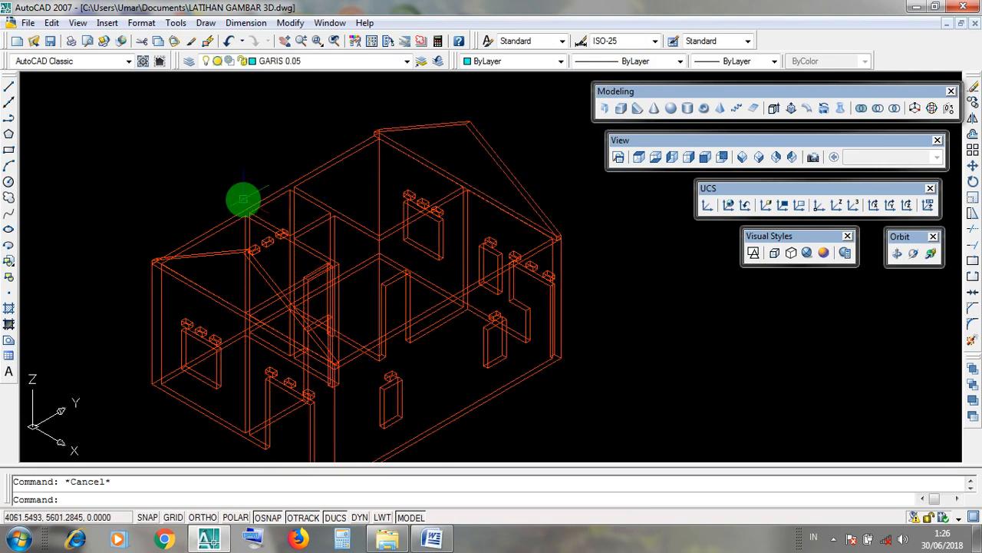
{"action": "left_click", "coordinate": [210, 253]}
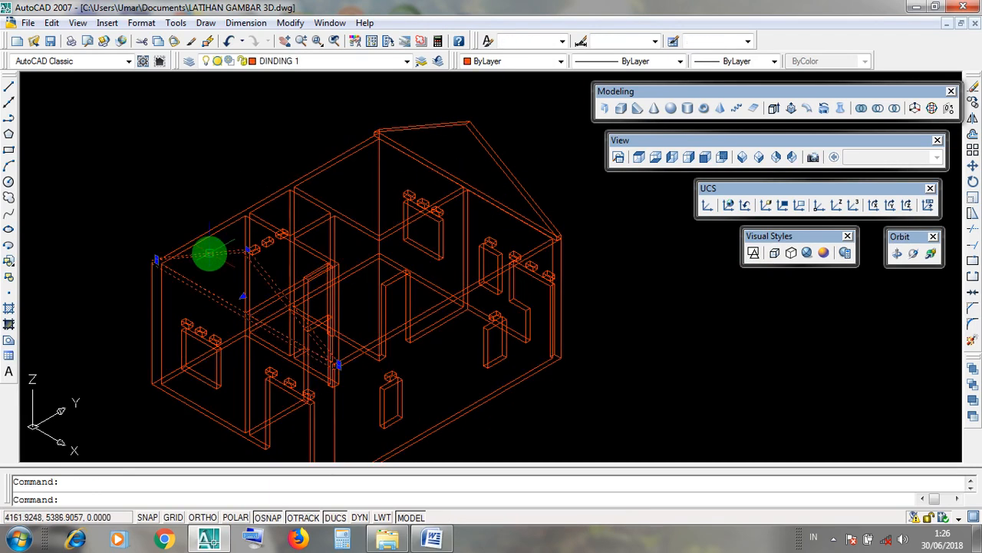
{"action": "key", "text": "Escape"}
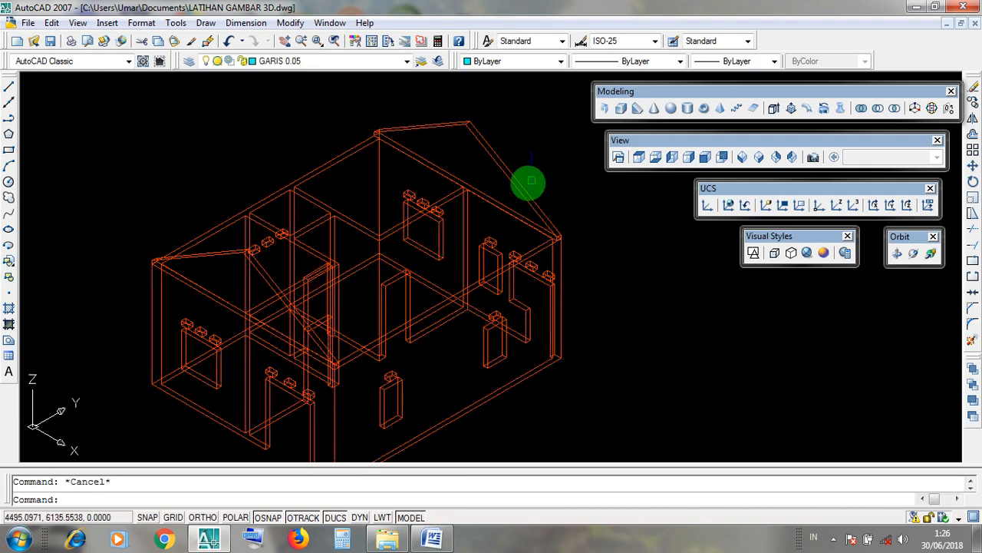
{"action": "left_click", "coordinate": [525, 181]}
{"action": "left_click", "coordinate": [238, 252]}
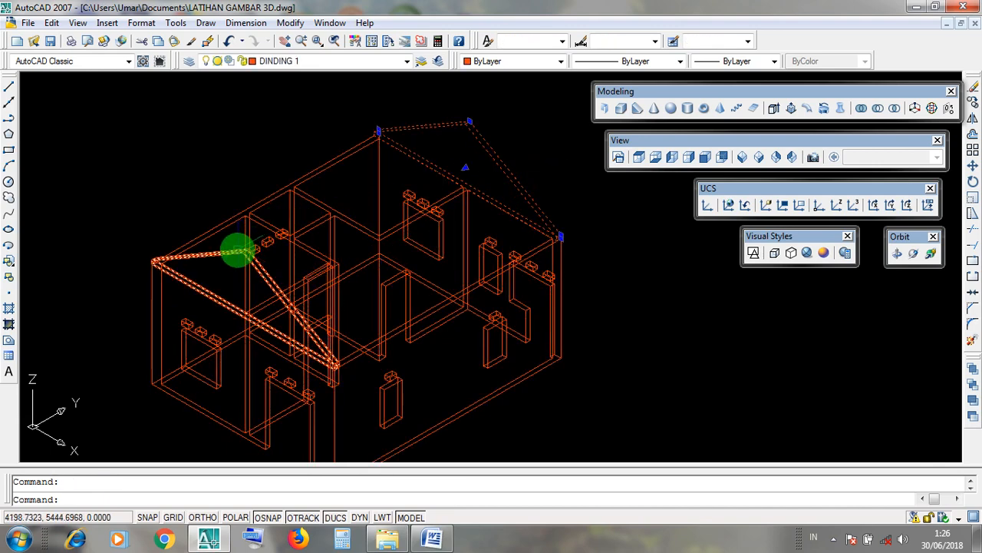
{"action": "key", "text": "Escape"}
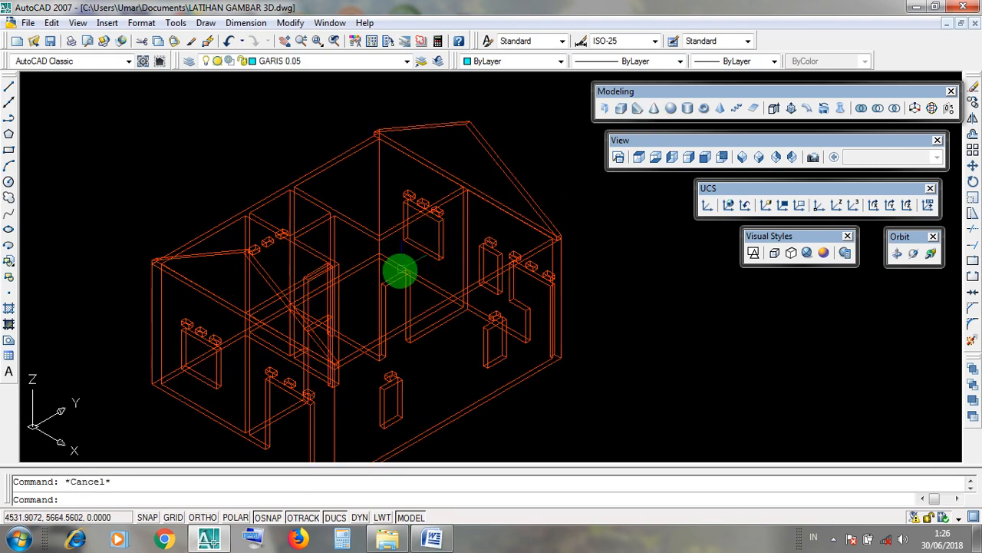
{"action": "left_click", "coordinate": [358, 62]}
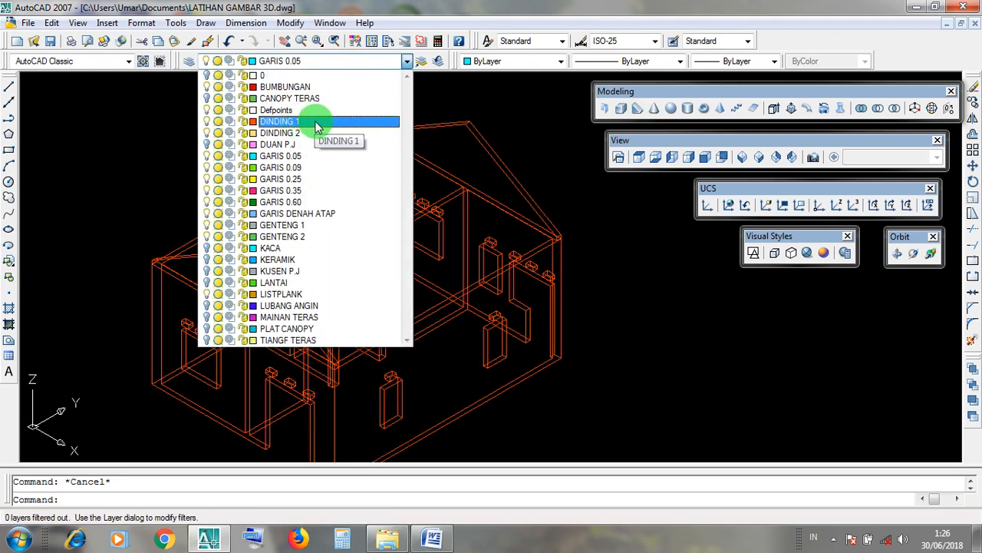
{"action": "left_click", "coordinate": [510, 125]}
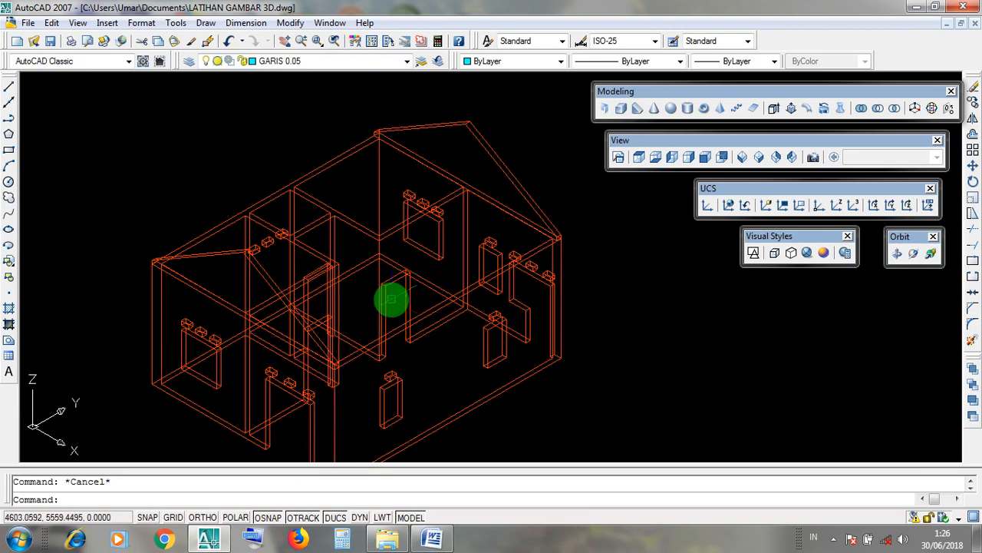
{"action": "scroll", "coordinate": [564, 238], "scroll_direction": "up", "scroll_amount": 5}
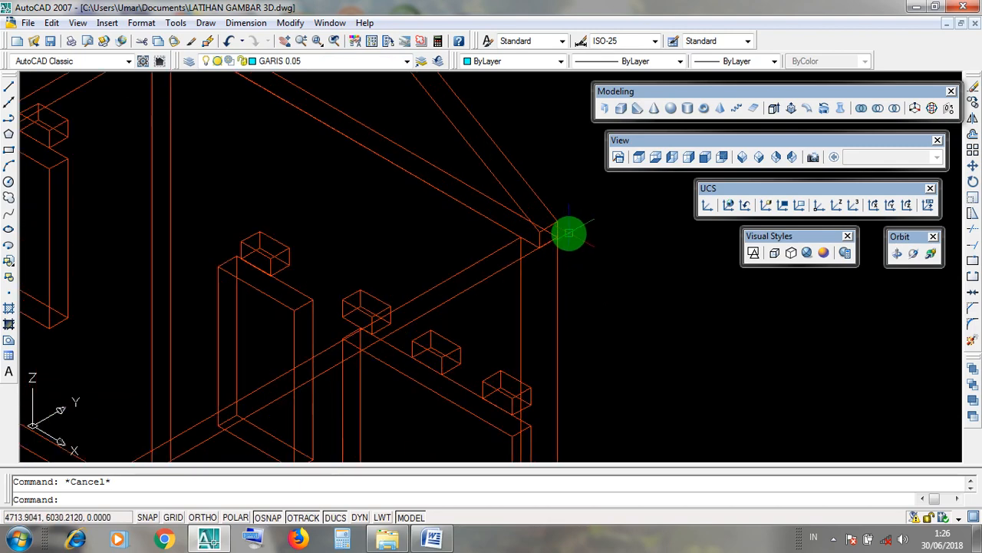
{"action": "scroll", "coordinate": [571, 232], "scroll_direction": "up", "scroll_amount": 3}
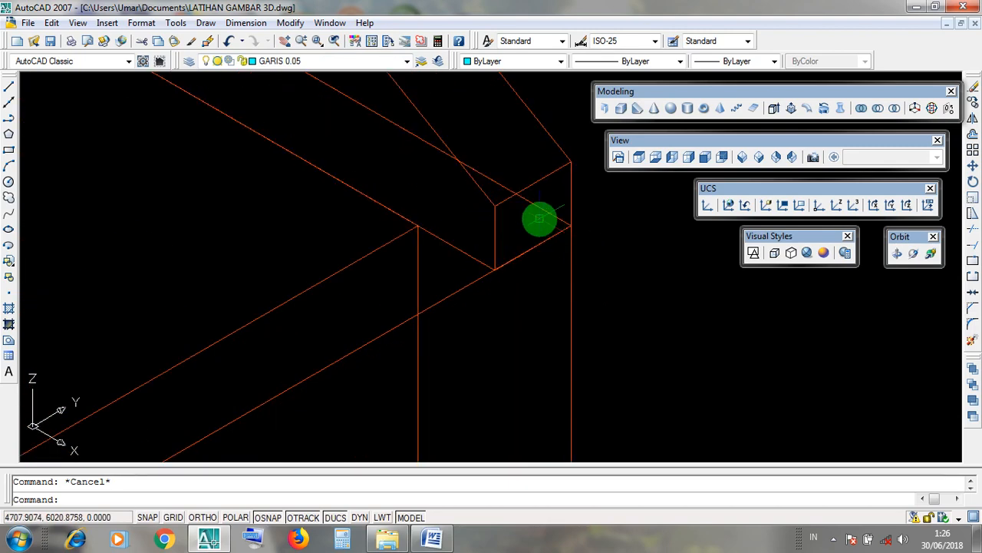
{"action": "scroll", "coordinate": [553, 240], "scroll_direction": "down", "scroll_amount": 5}
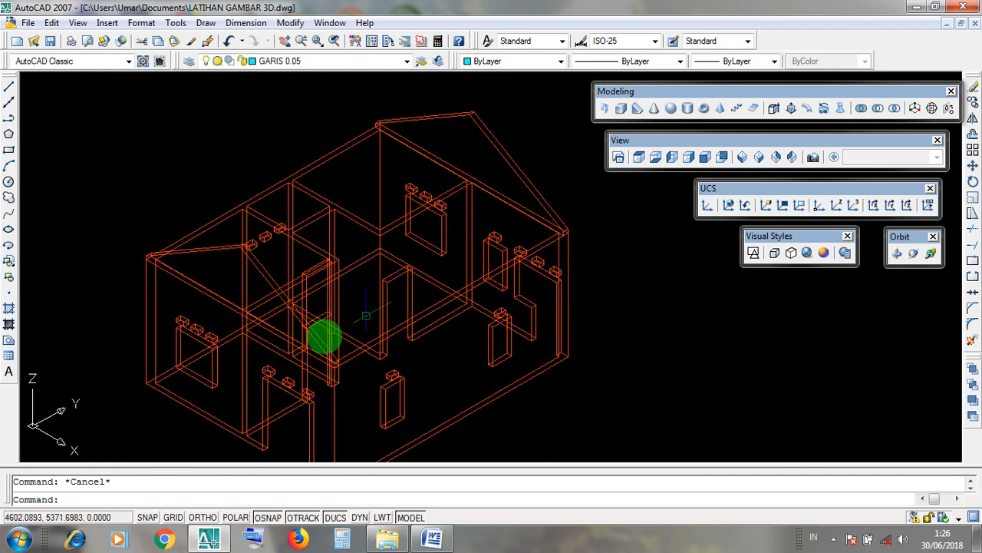
{"action": "middle_click_drag", "start_coordinate": [522, 291], "coordinate": [467, 281]}
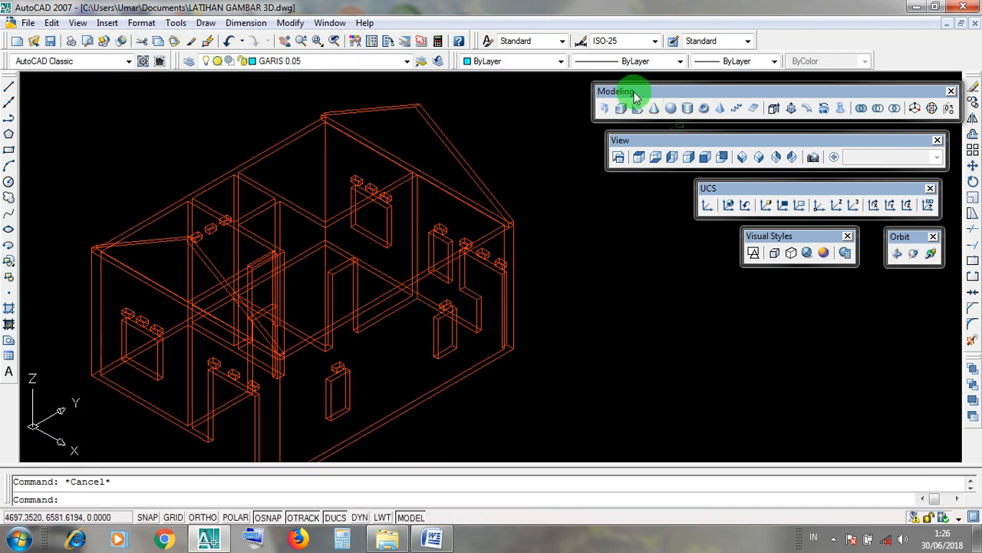
{"action": "left_click_drag", "start_coordinate": [630, 91], "coordinate": [622, 95]}
{"action": "left_click", "coordinate": [861, 109]}
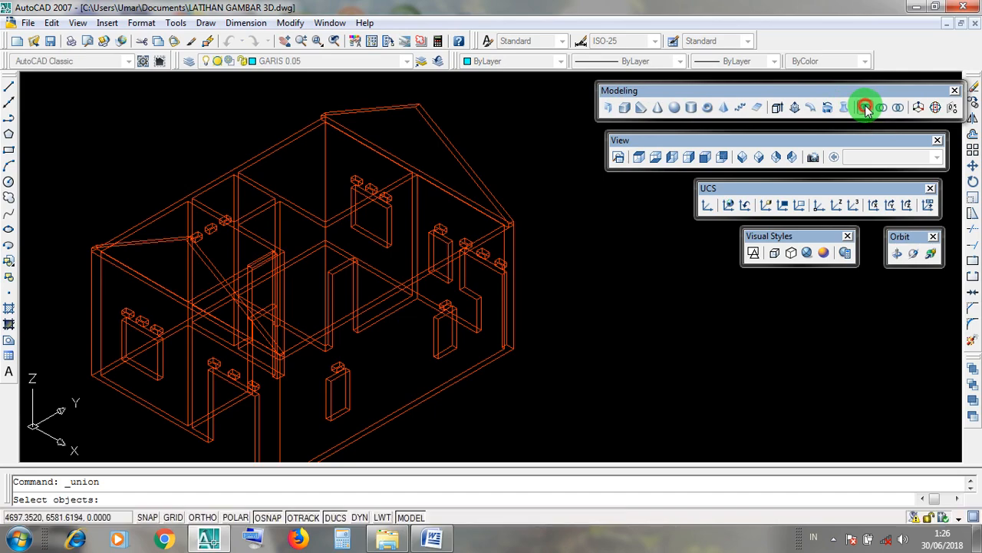
{"action": "left_click_drag", "start_coordinate": [839, 92], "coordinate": [819, 92]}
{"action": "key", "text": "Escape"}
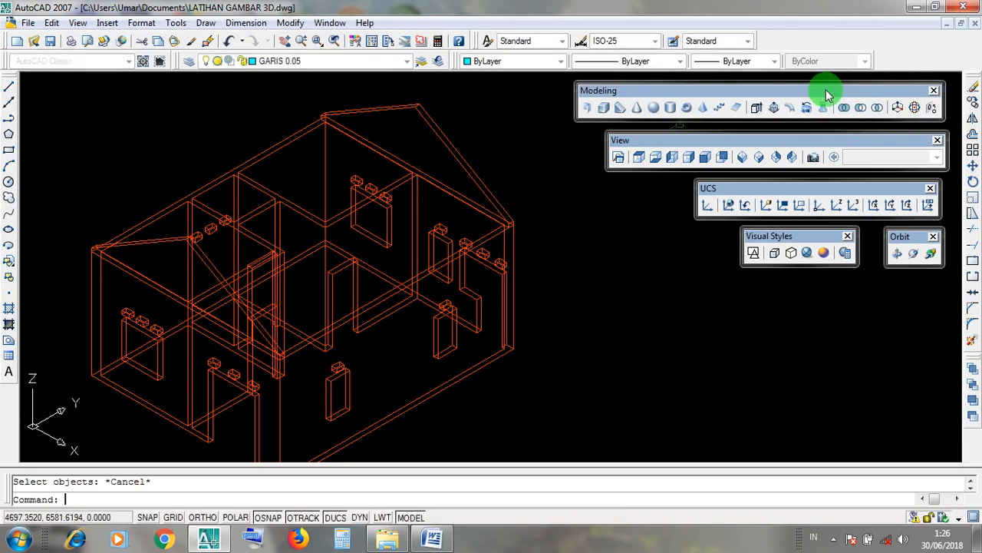
Step: Switch to Word, read the UNION notes on merging 3D objects, and return to the AutoCAD drawing
{"action": "left_click", "coordinate": [915, 8]}
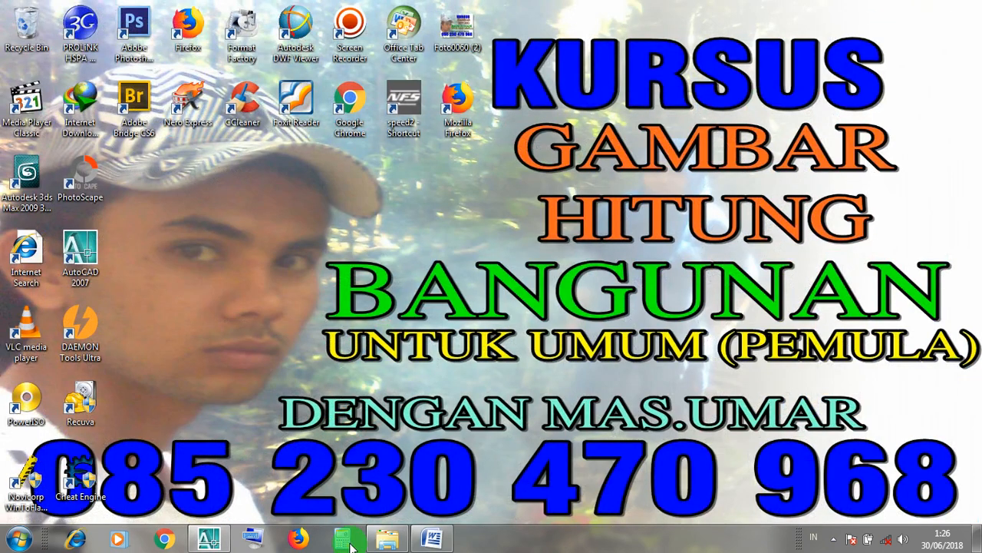
{"action": "left_click", "coordinate": [422, 542]}
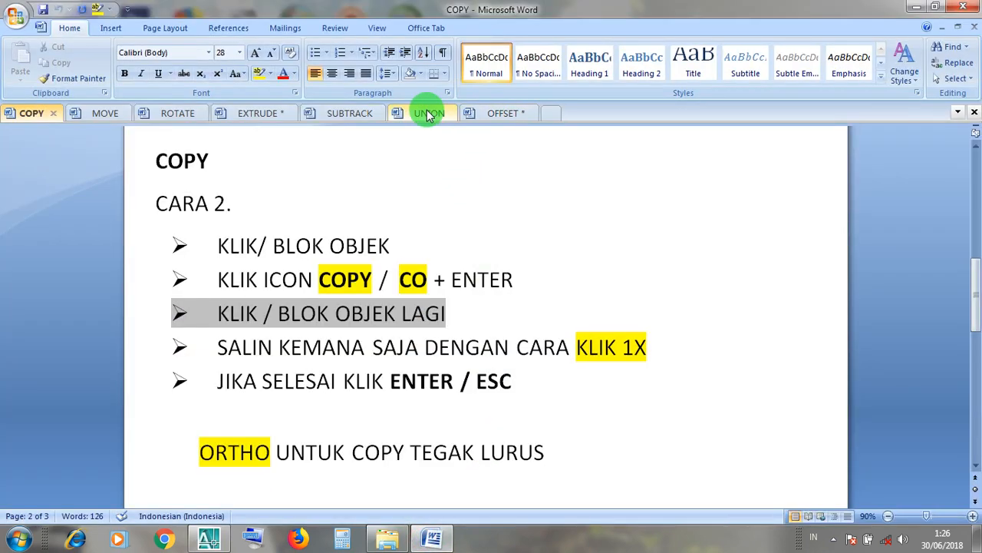
{"action": "left_click", "coordinate": [426, 113]}
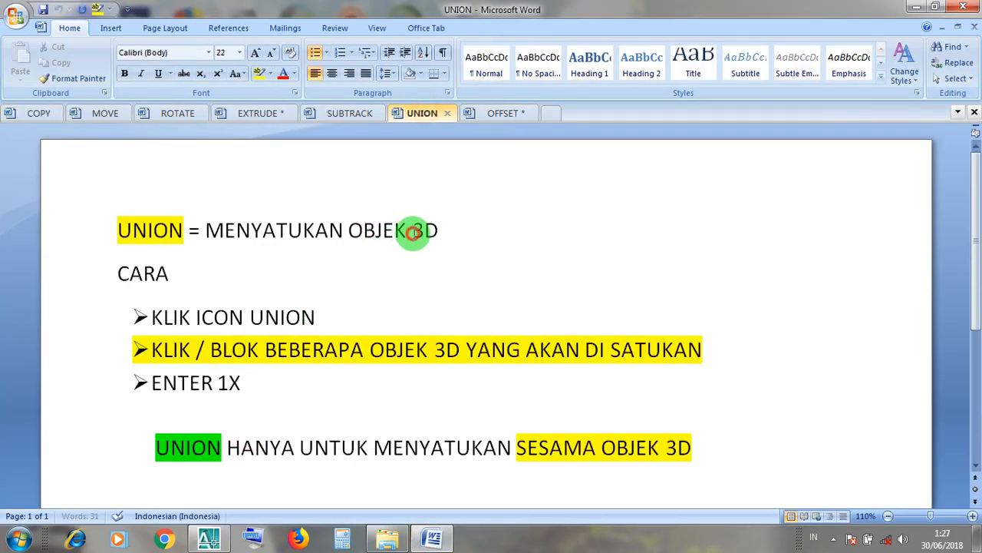
{"action": "left_click", "coordinate": [413, 231]}
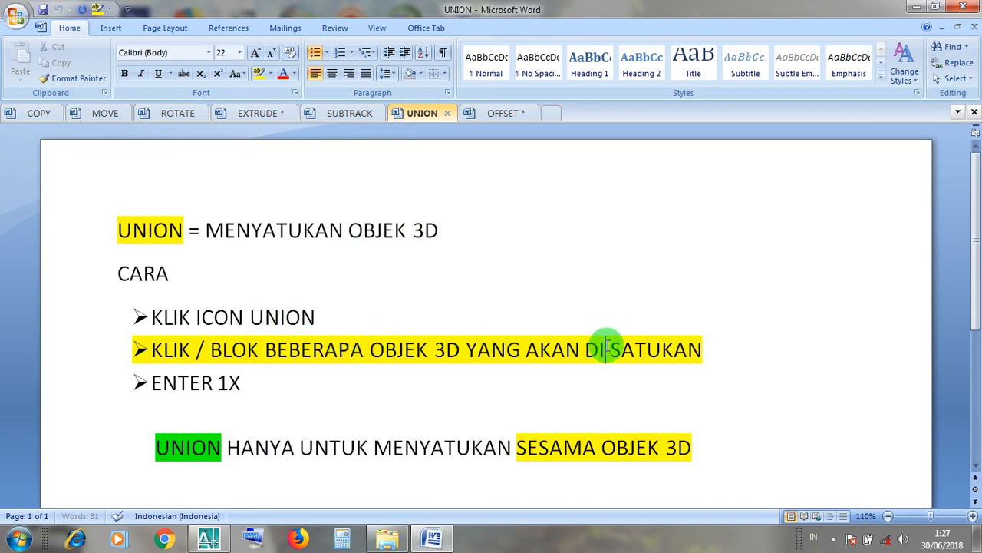
{"action": "left_click", "coordinate": [212, 383]}
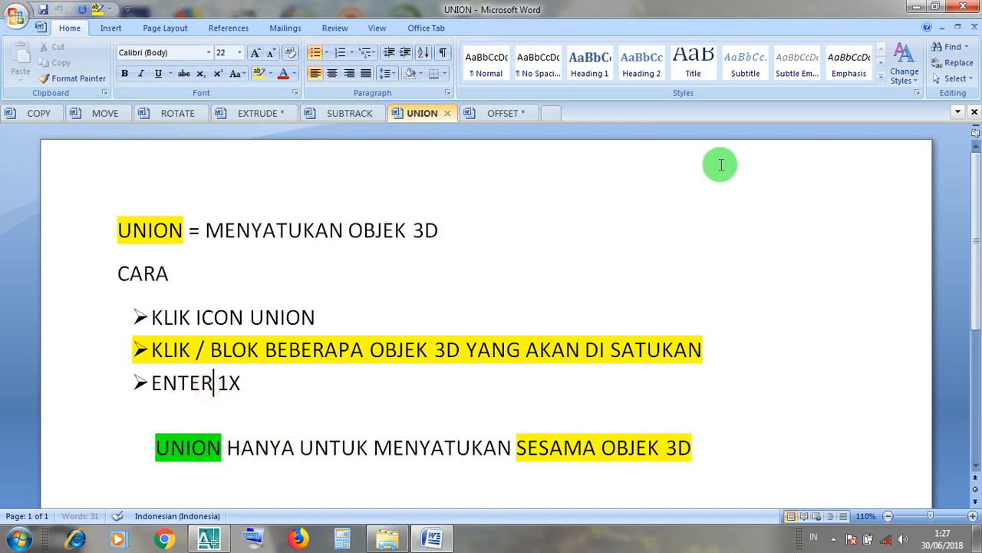
{"action": "left_click", "coordinate": [913, 10]}
{"action": "left_click", "coordinate": [215, 543]}
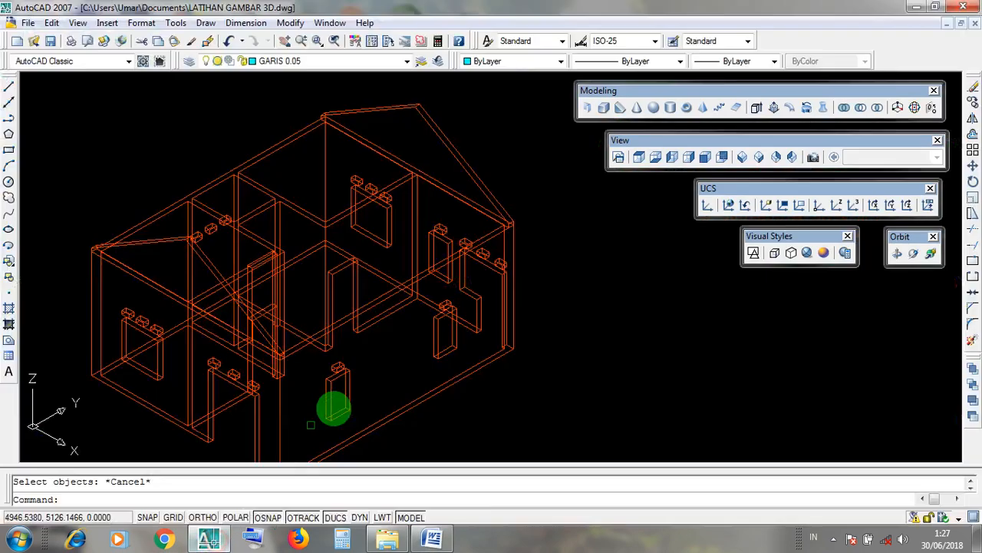
{"action": "left_click", "coordinate": [466, 174]}
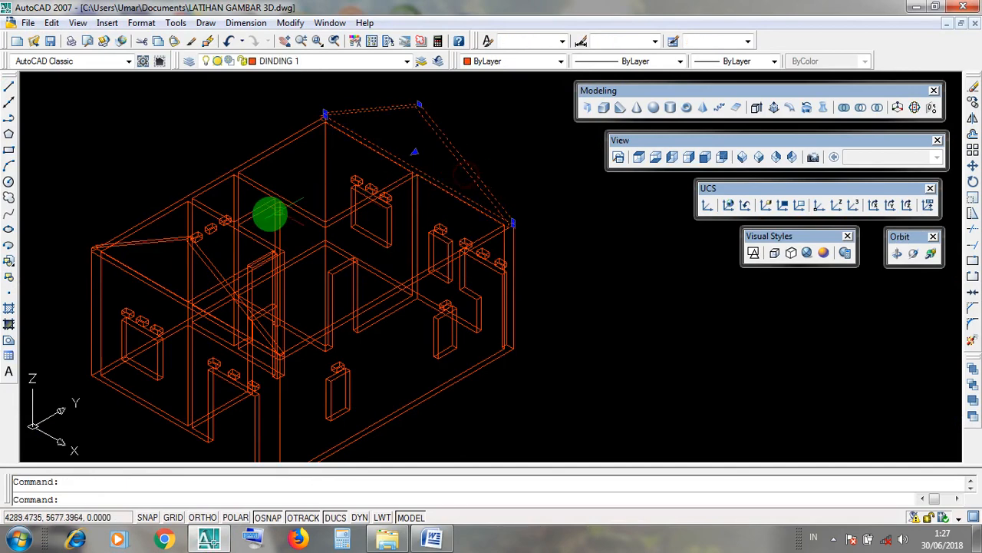
{"action": "left_click", "coordinate": [166, 238]}
{"action": "key", "text": "Escape"}
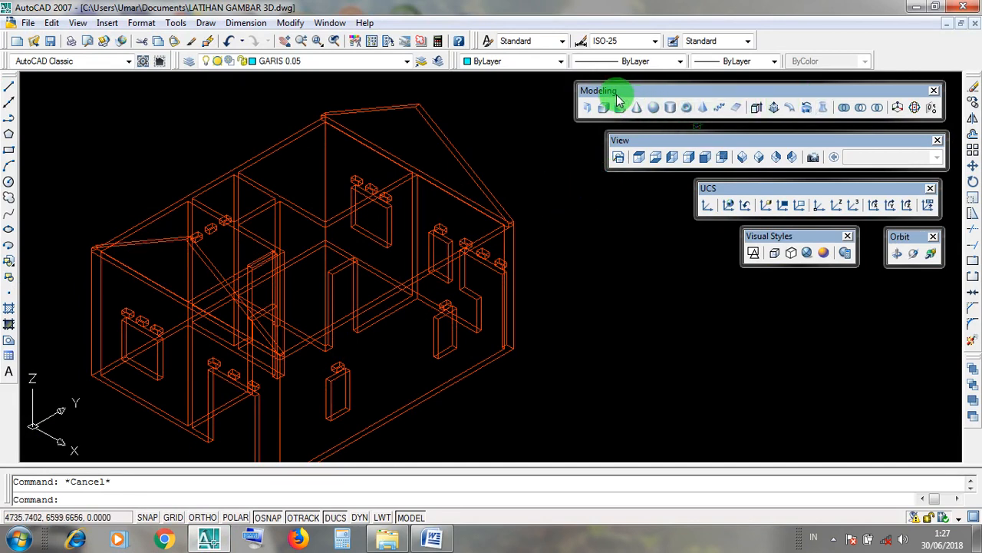
Step: Union the rear gable wall, the front gable wall and the house walls into a single solid
{"action": "left_click", "coordinate": [844, 109]}
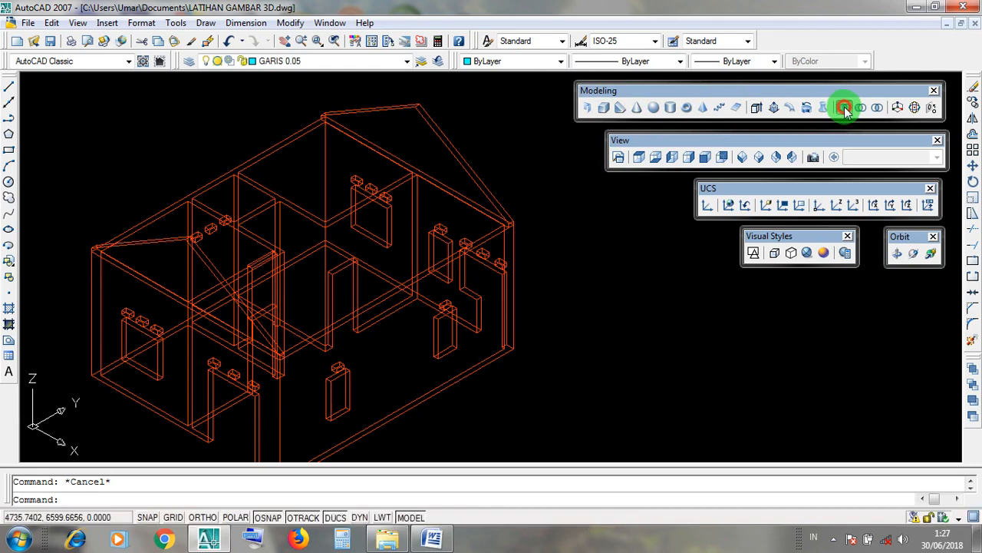
{"action": "left_click", "coordinate": [465, 169]}
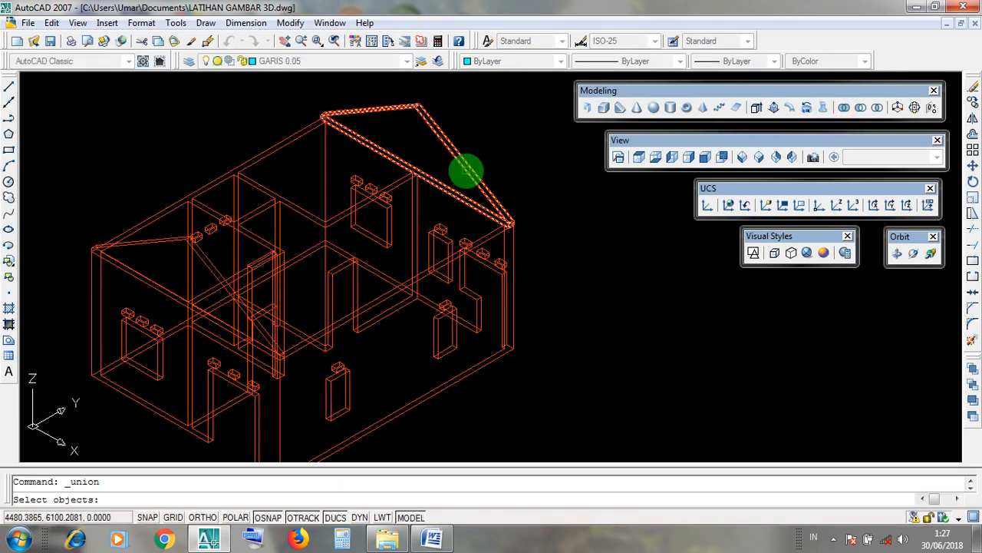
{"action": "left_click", "coordinate": [467, 171]}
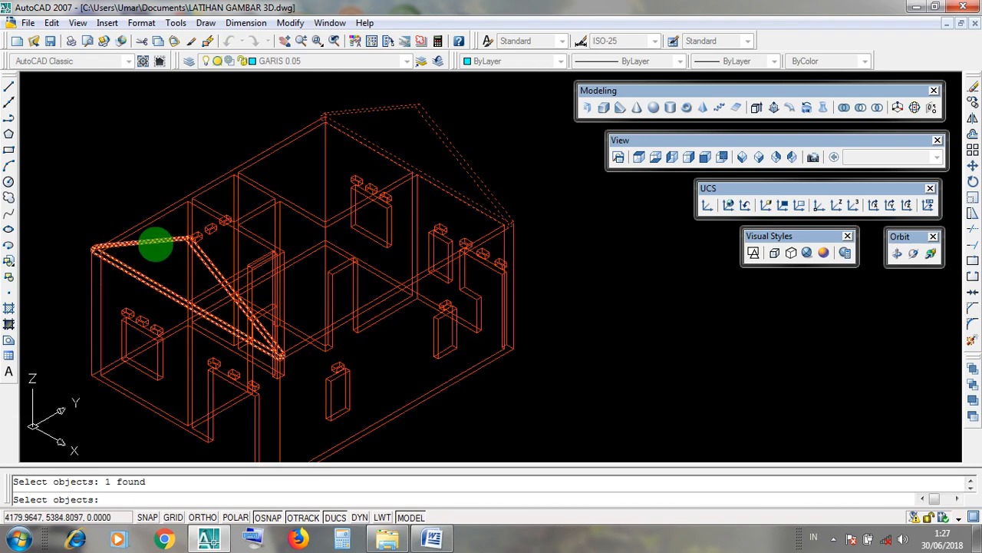
{"action": "left_click", "coordinate": [156, 244]}
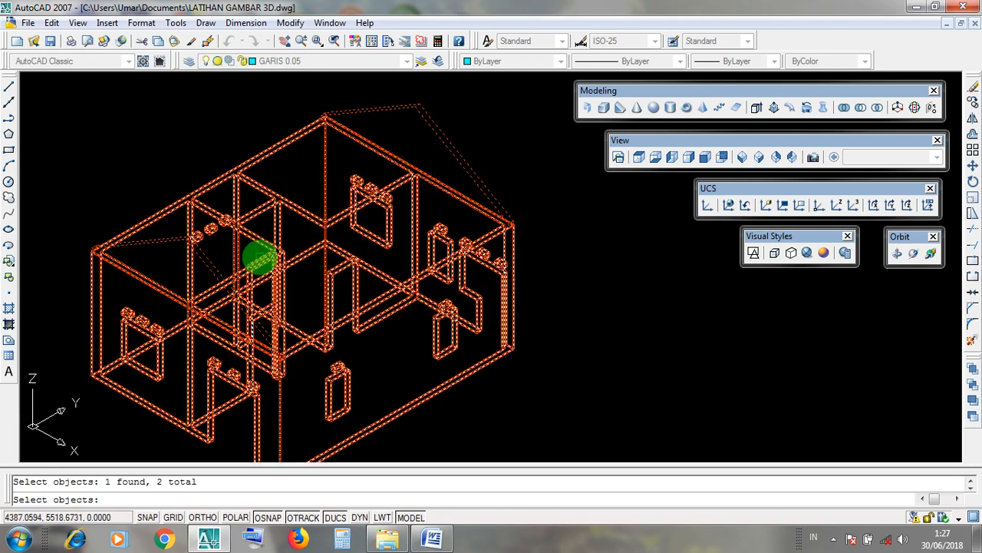
{"action": "left_click", "coordinate": [261, 259]}
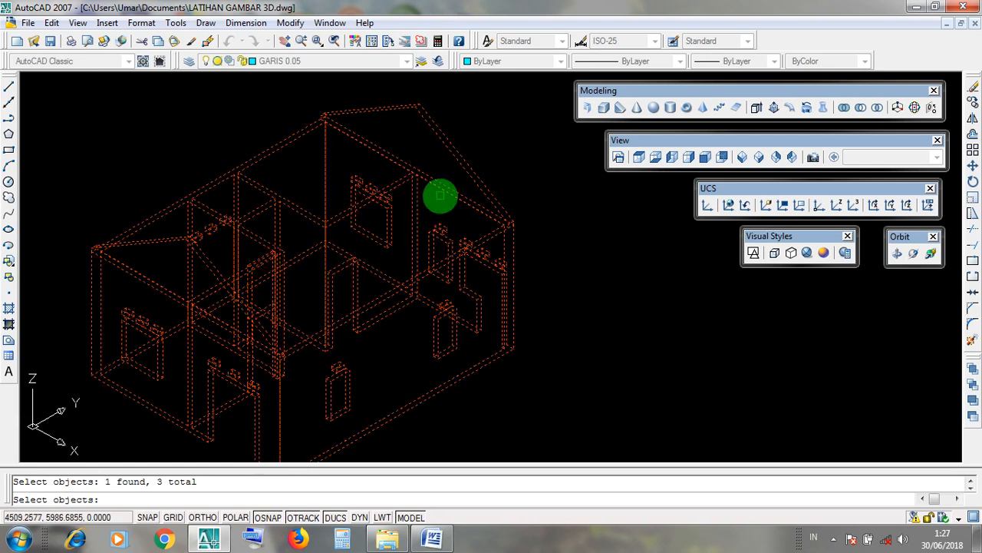
{"action": "right_click", "coordinate": [440, 196]}
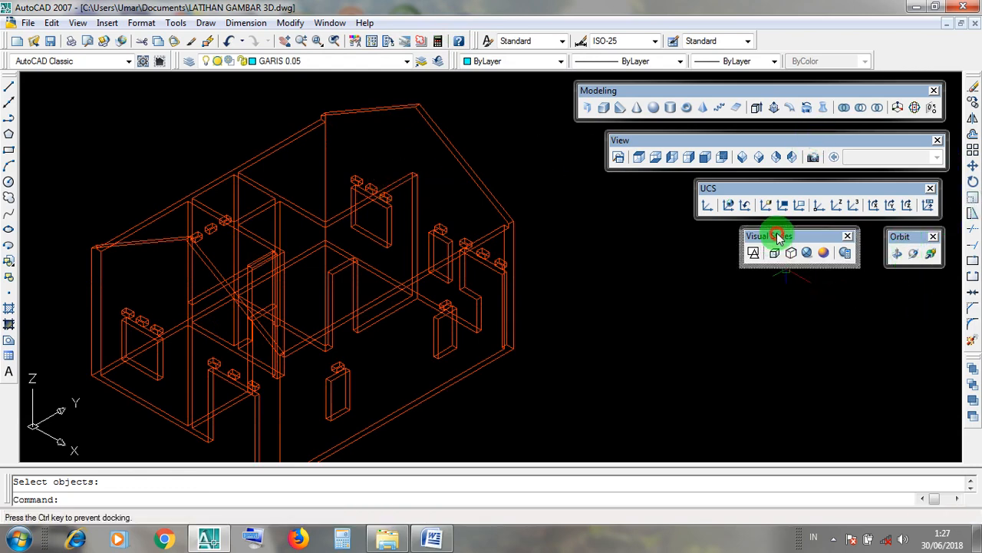
Step: Inspect the merged house walls and gable joints in the Realistic visual style and return to 2D Wireframe
{"action": "left_click", "coordinate": [806, 253]}
{"action": "scroll", "coordinate": [584, 322], "scroll_direction": "up", "scroll_amount": 1}
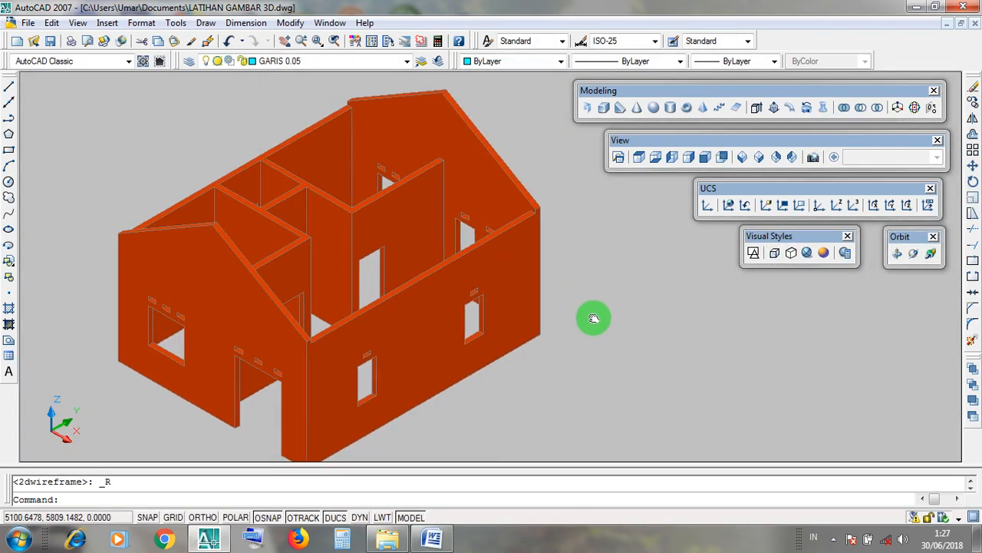
{"action": "scroll", "coordinate": [566, 264], "scroll_direction": "up", "scroll_amount": 3}
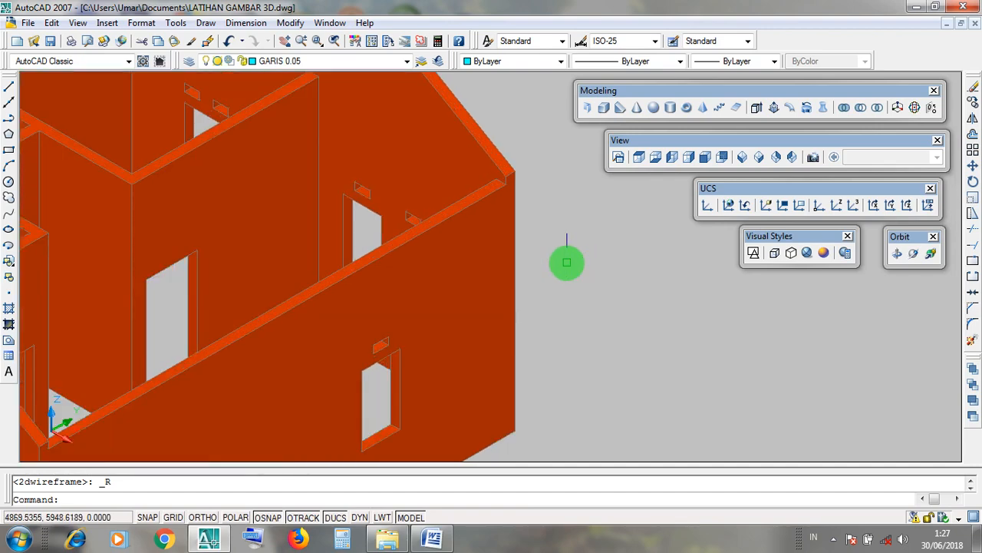
{"action": "scroll", "coordinate": [568, 262], "scroll_direction": "down", "scroll_amount": 4}
{"action": "scroll", "coordinate": [579, 261], "scroll_direction": "up", "scroll_amount": 1}
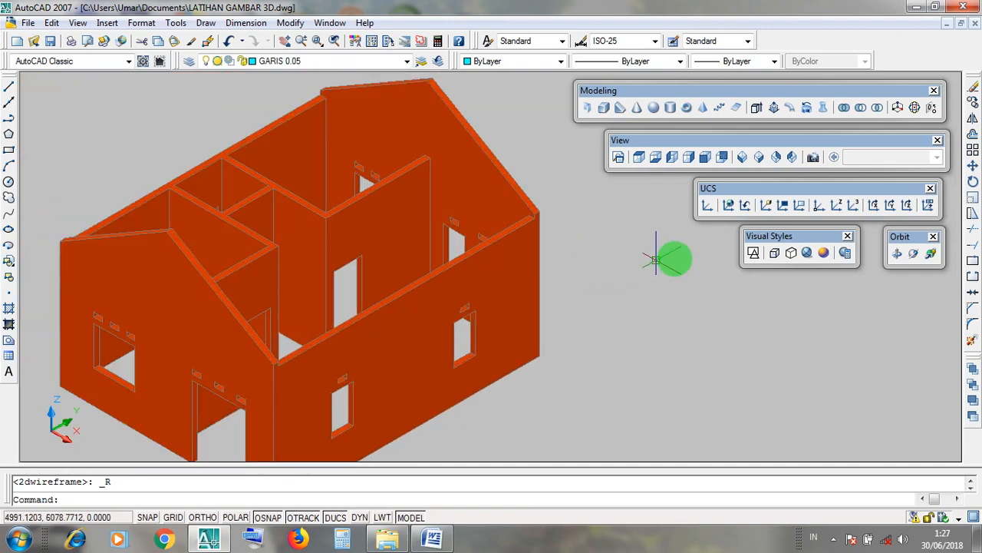
{"action": "left_click", "coordinate": [752, 253]}
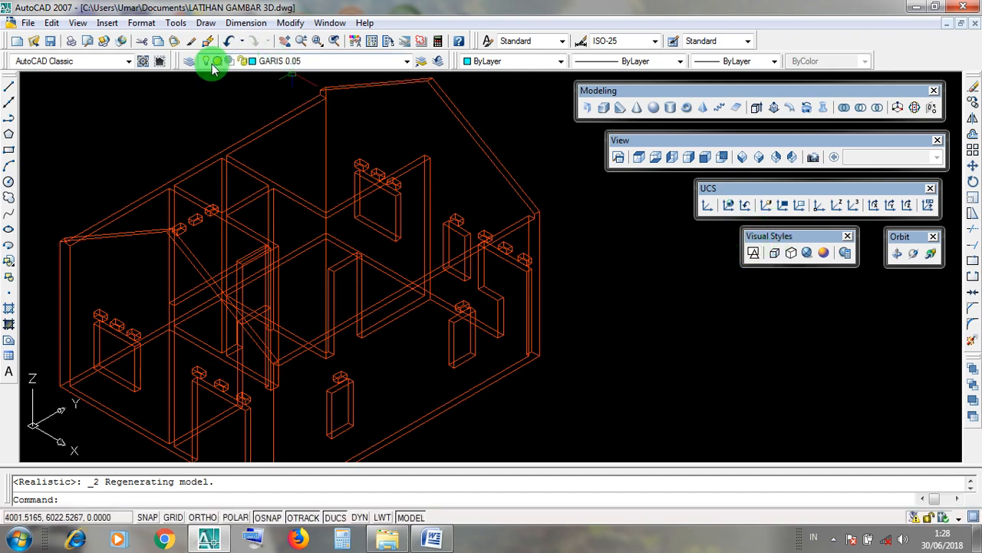
Step: Turn on the hidden layers, including KERAMIK, KUSEN P.J, LANTAI, LUBANG ANGIN, MAINAN TERAS, PLAT CANOPY and TIANGF TERAS
{"action": "left_click", "coordinate": [406, 61]}
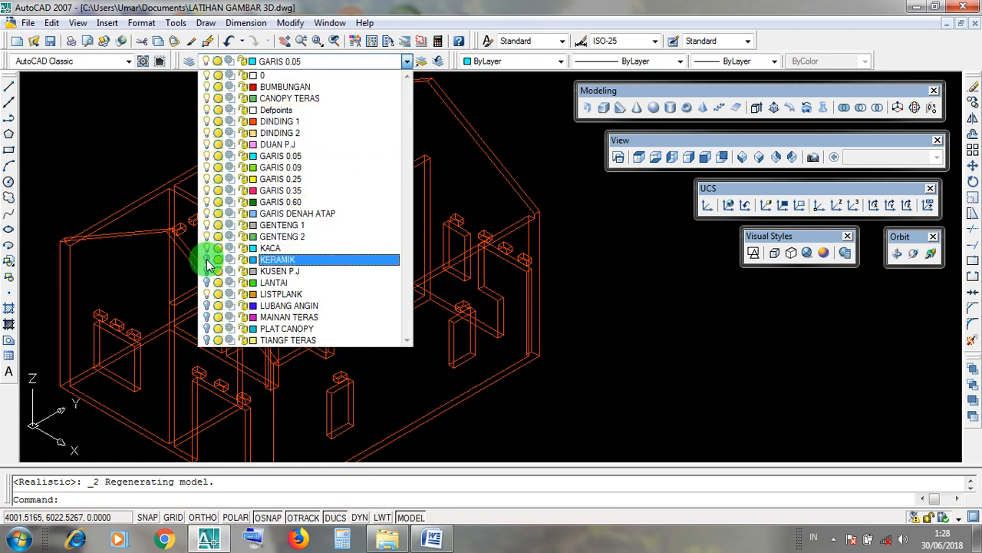
{"action": "left_click", "coordinate": [207, 293]}
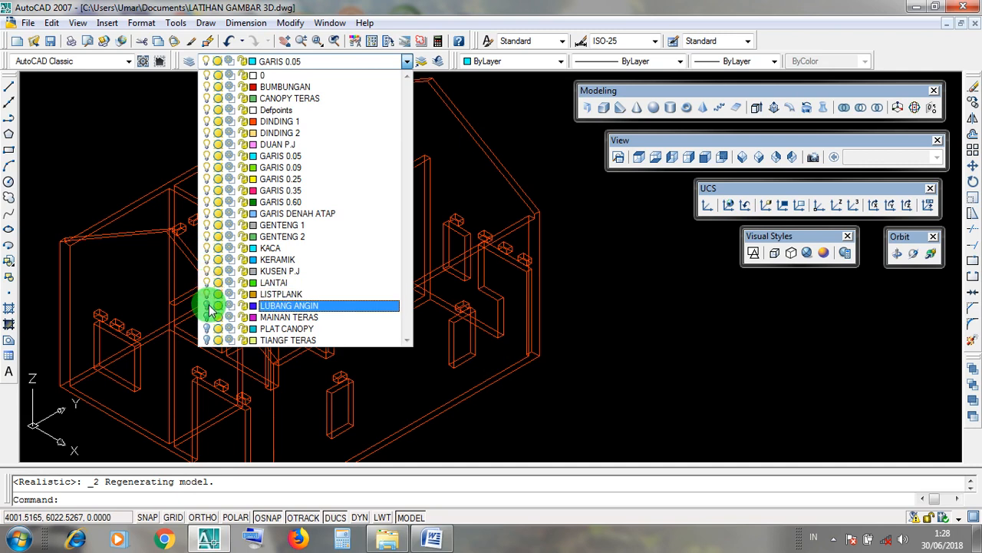
{"action": "left_click", "coordinate": [206, 305]}
{"action": "left_click", "coordinate": [206, 317]}
{"action": "left_click", "coordinate": [206, 329]}
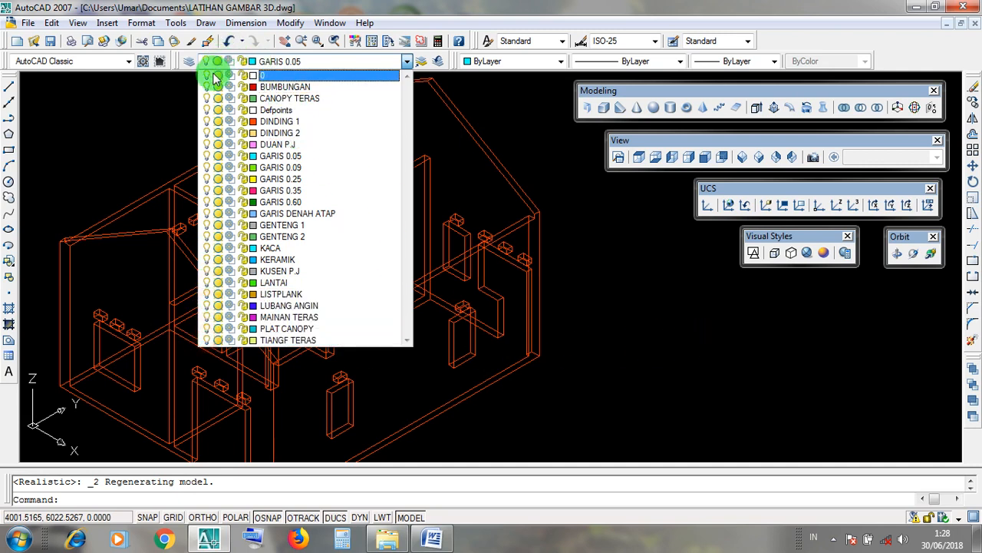
{"action": "left_click", "coordinate": [593, 302]}
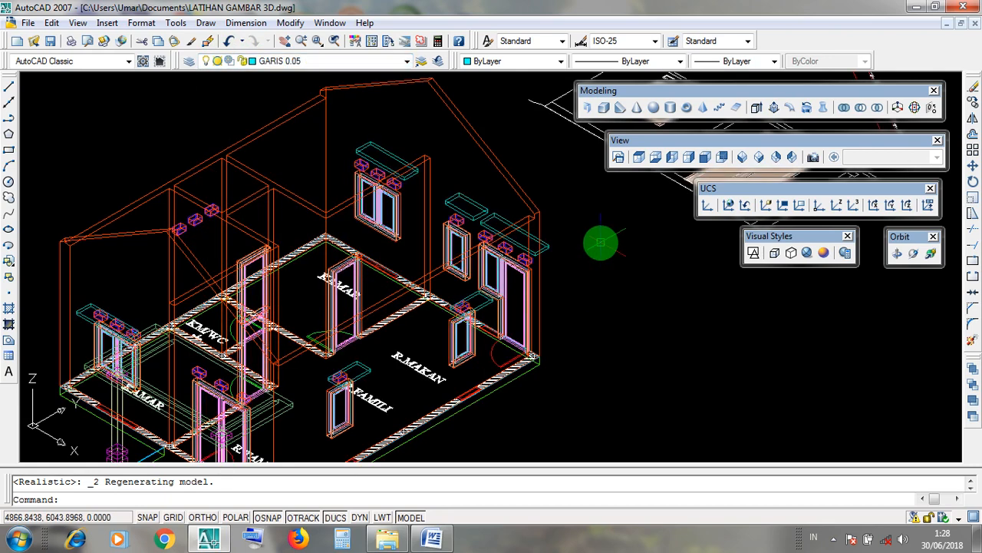
Step: Inspect the complete house with its terrace, canopy and windows in the Realistic visual style, and return to 2D Wireframe
{"action": "scroll", "coordinate": [588, 284], "scroll_direction": "down", "scroll_amount": 2}
{"action": "scroll", "coordinate": [596, 284], "scroll_direction": "up", "scroll_amount": 2}
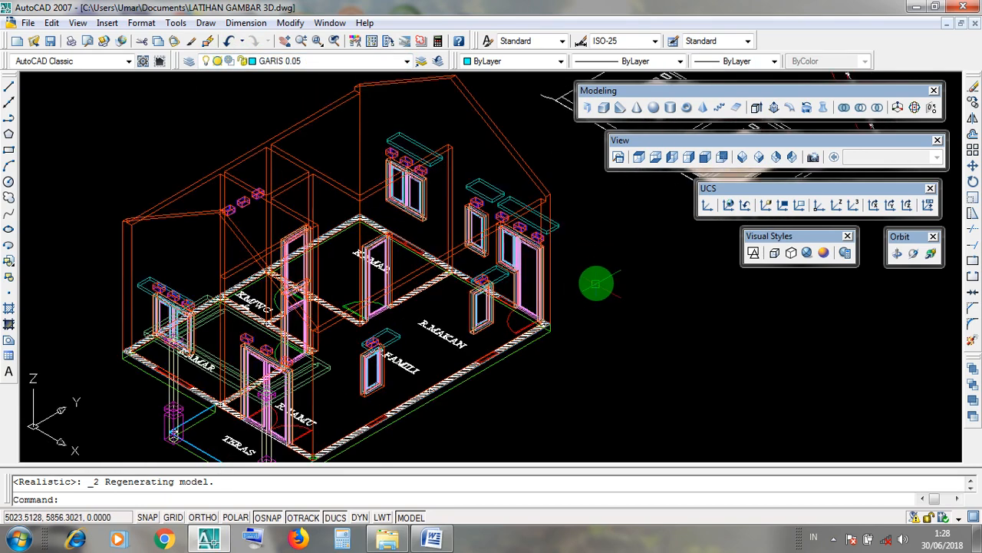
{"action": "left_click", "coordinate": [807, 254]}
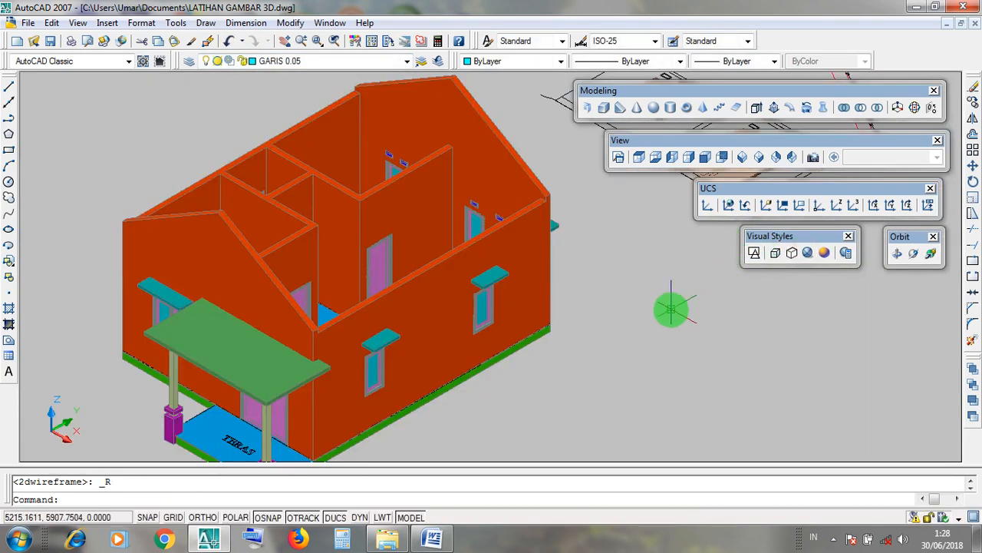
{"action": "scroll", "coordinate": [695, 296], "scroll_direction": "down", "scroll_amount": 2}
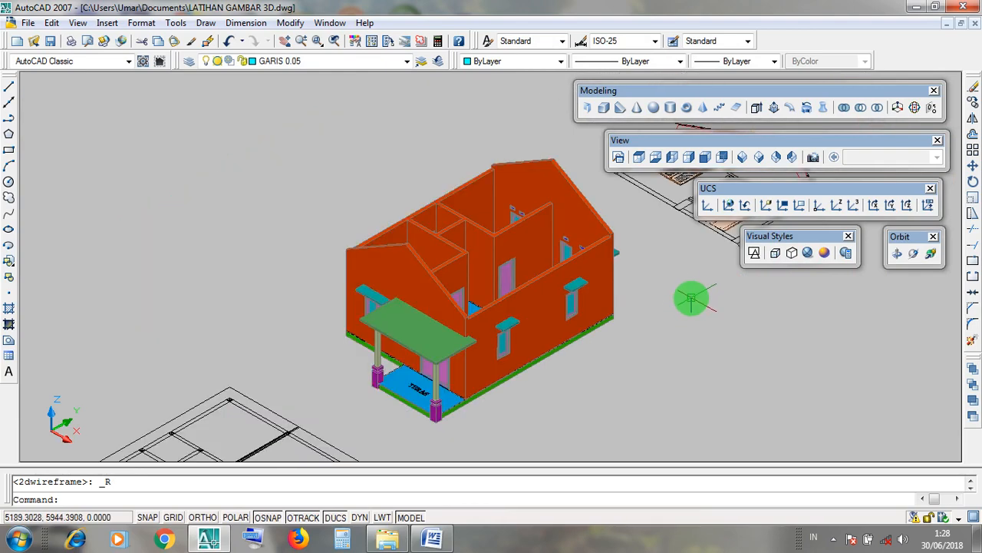
{"action": "scroll", "coordinate": [693, 293], "scroll_direction": "up", "scroll_amount": 2}
{"action": "left_click_drag", "start_coordinate": [756, 239], "coordinate": [752, 256]}
{"action": "left_click", "coordinate": [753, 255]}
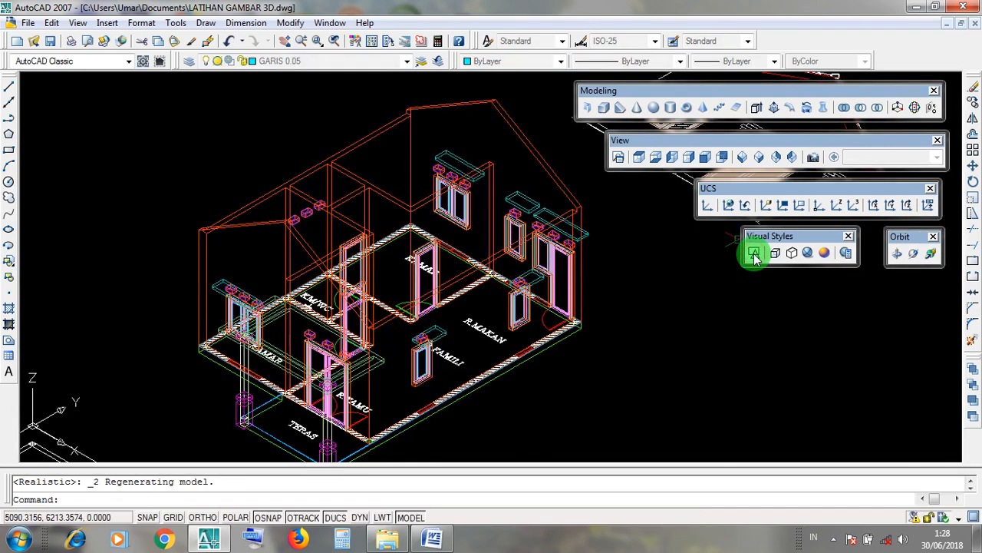
Step: Save the current house drawing under its existing file name
{"action": "left_click_drag", "start_coordinate": [631, 143], "coordinate": [634, 143]}
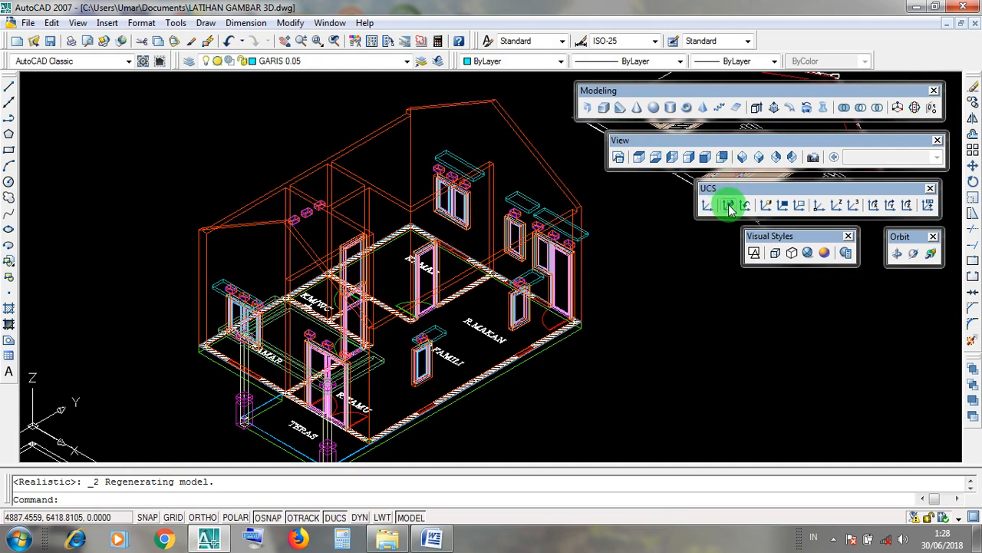
{"action": "left_click", "coordinate": [52, 40]}
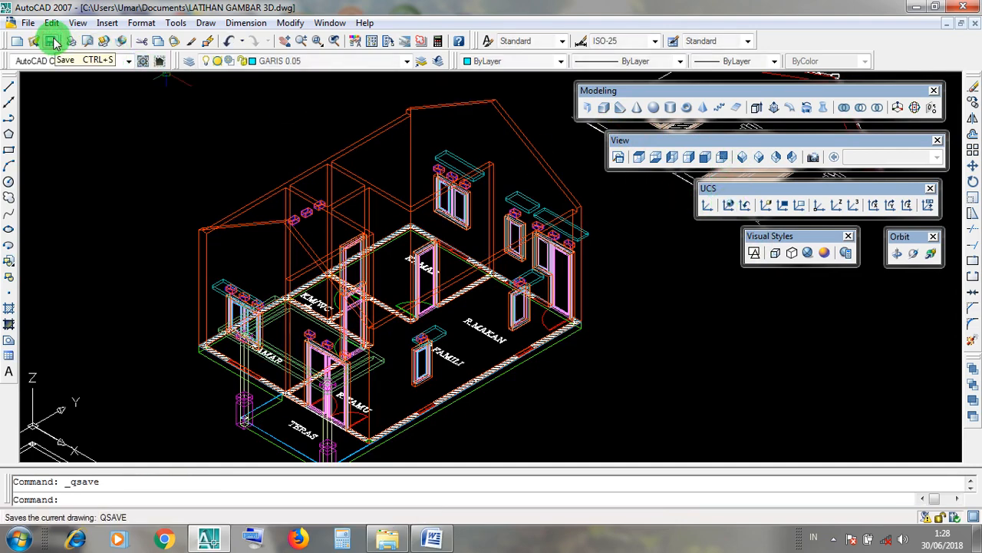
{"action": "left_click_drag", "start_coordinate": [108, 482], "coordinate": [55, 475]}
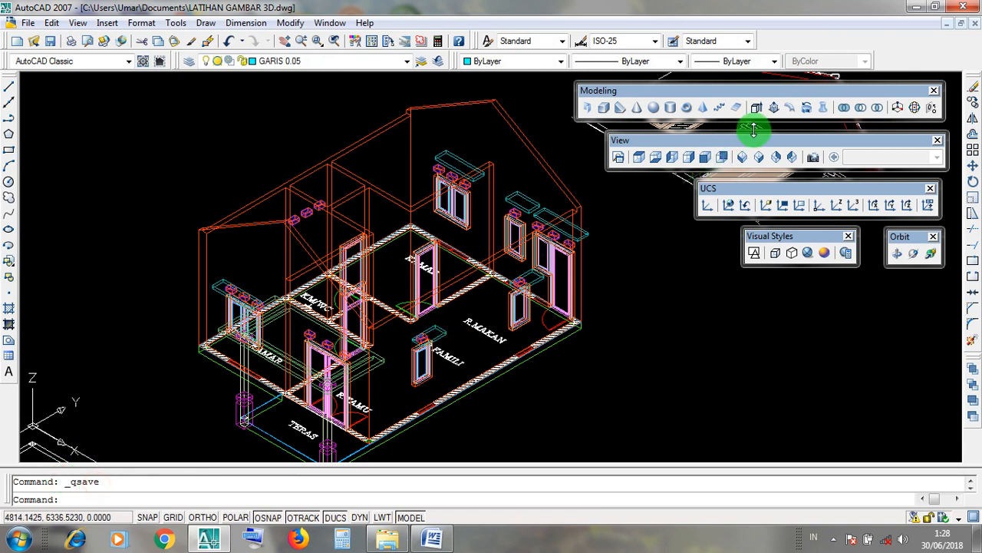
{"action": "left_click", "coordinate": [919, 7]}
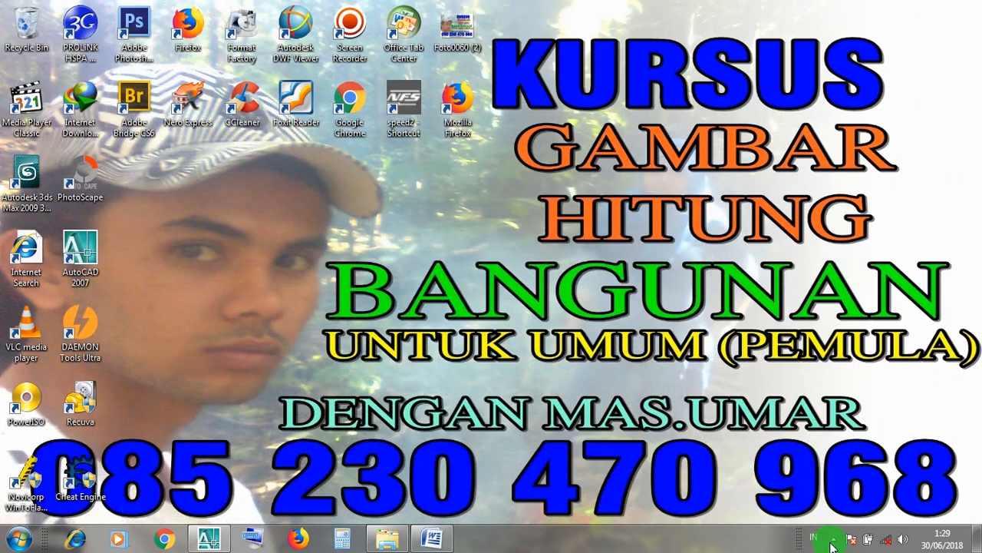
{"action": "left_click", "coordinate": [833, 539]}
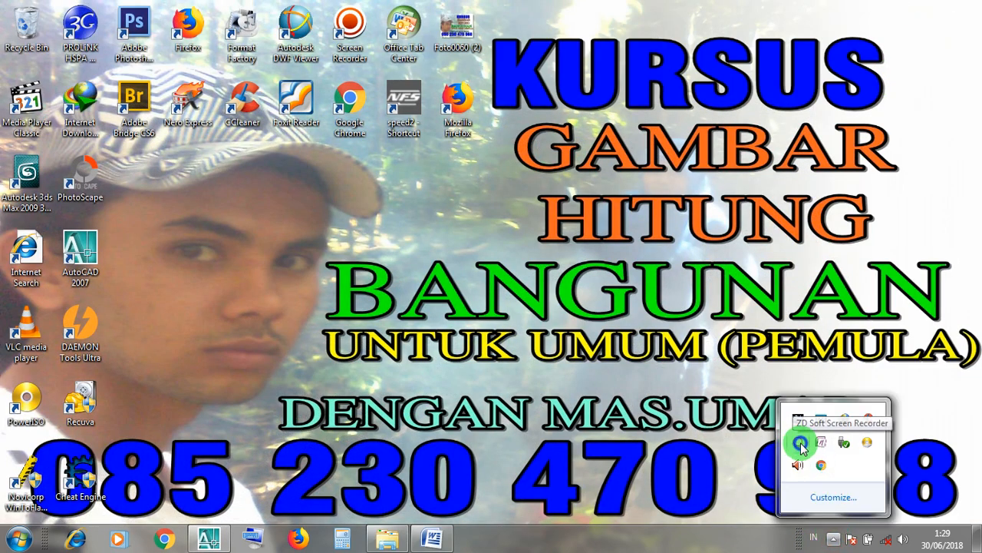